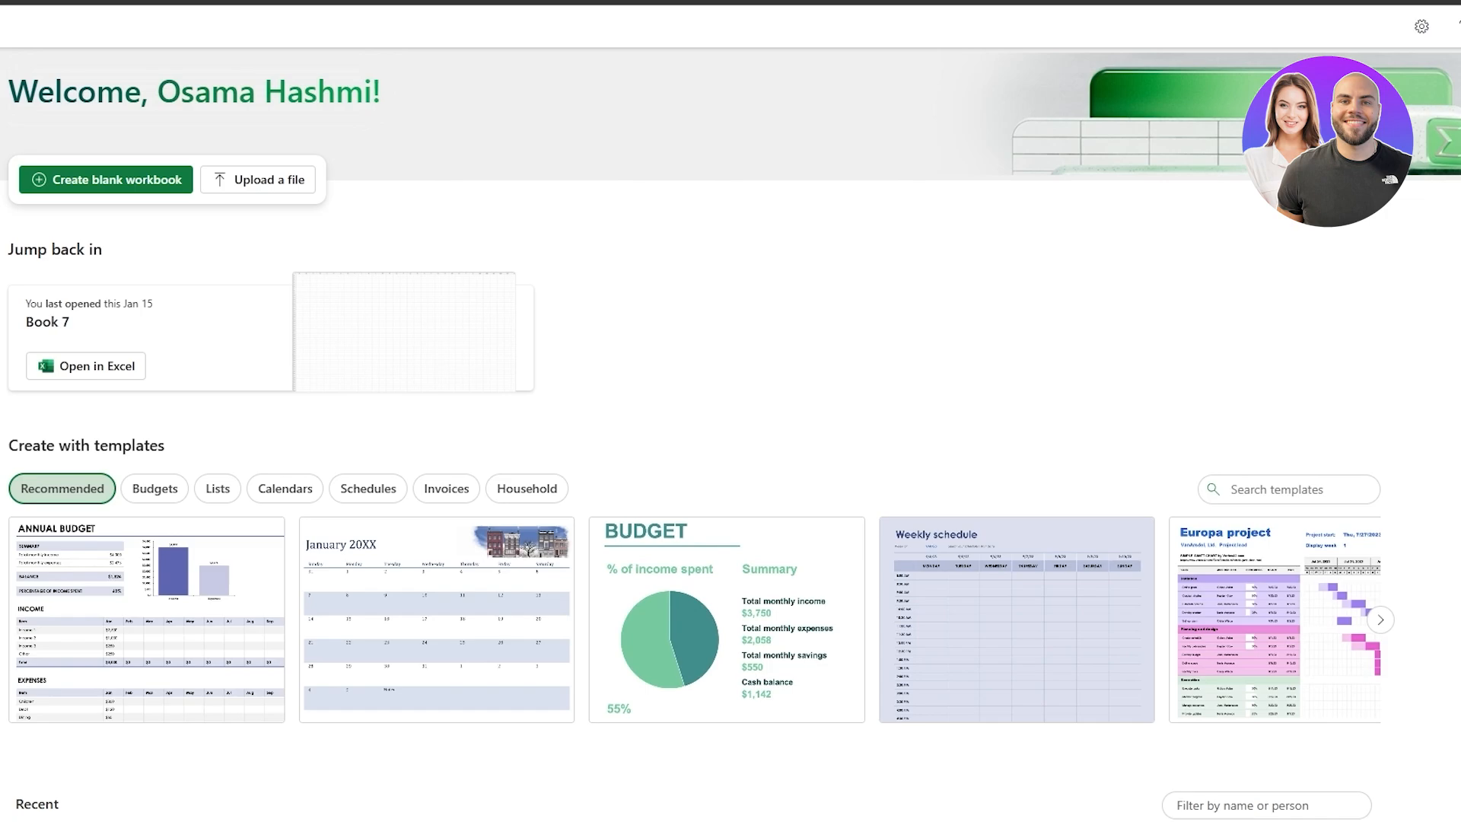
Create a blank workbook.
scroll(668, 276, down, 5)
scroll(646, 337, up, 5)
click(99, 186)
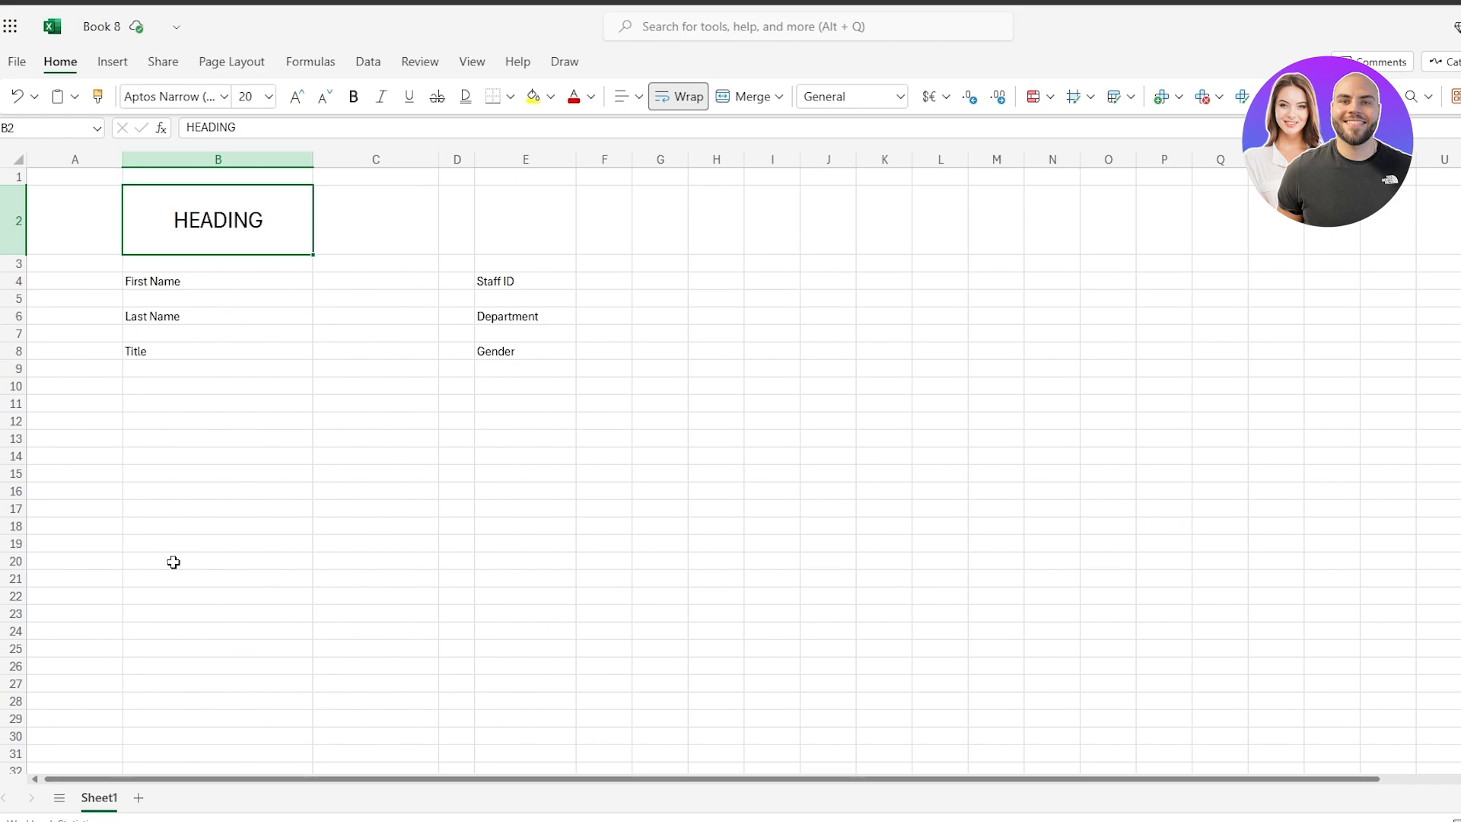
Replace the heading text in cell B2 with "Big TECH Confrence".
click(334, 390)
double_click(211, 220)
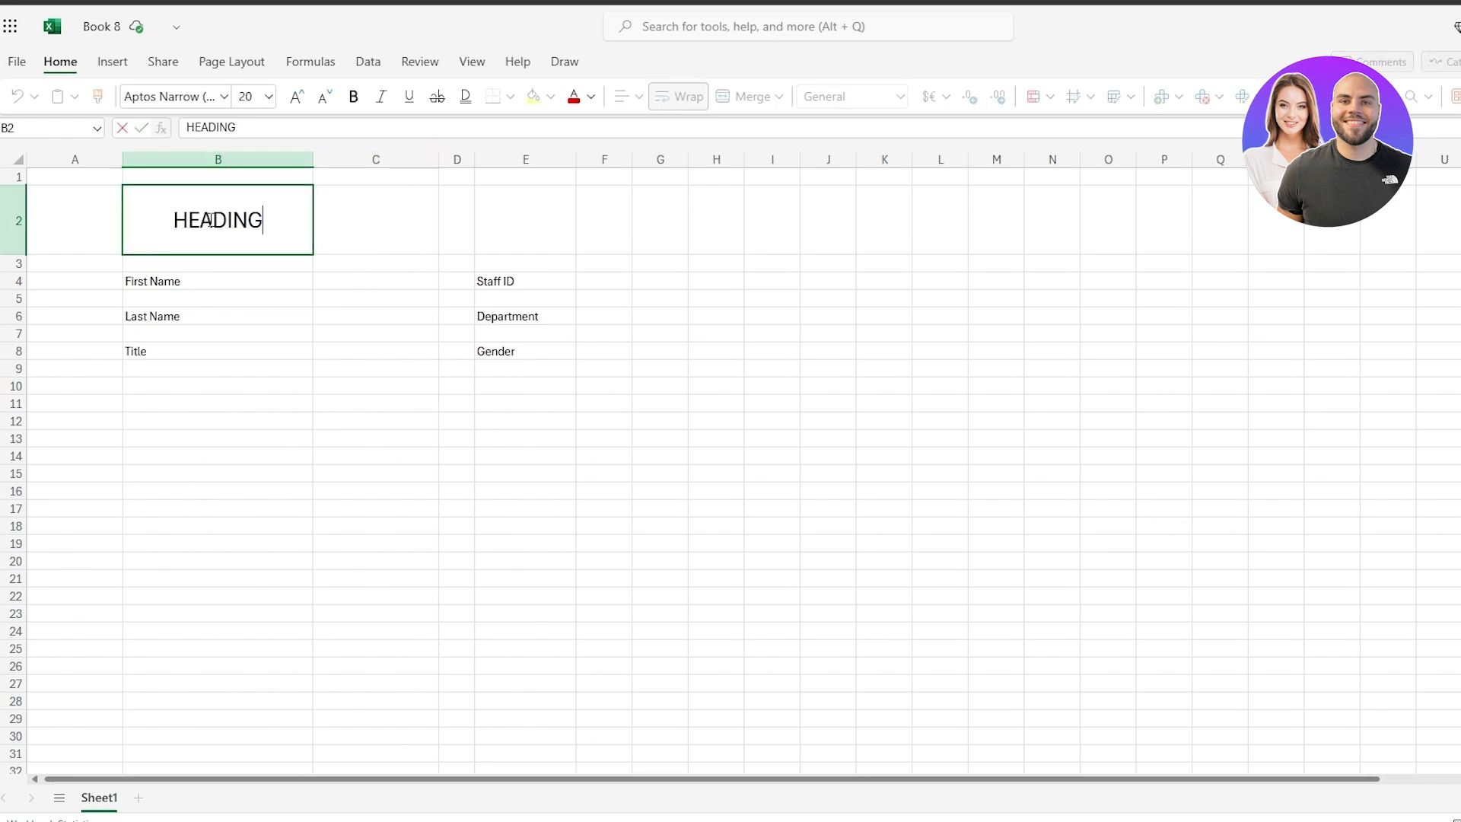
double_click(211, 220)
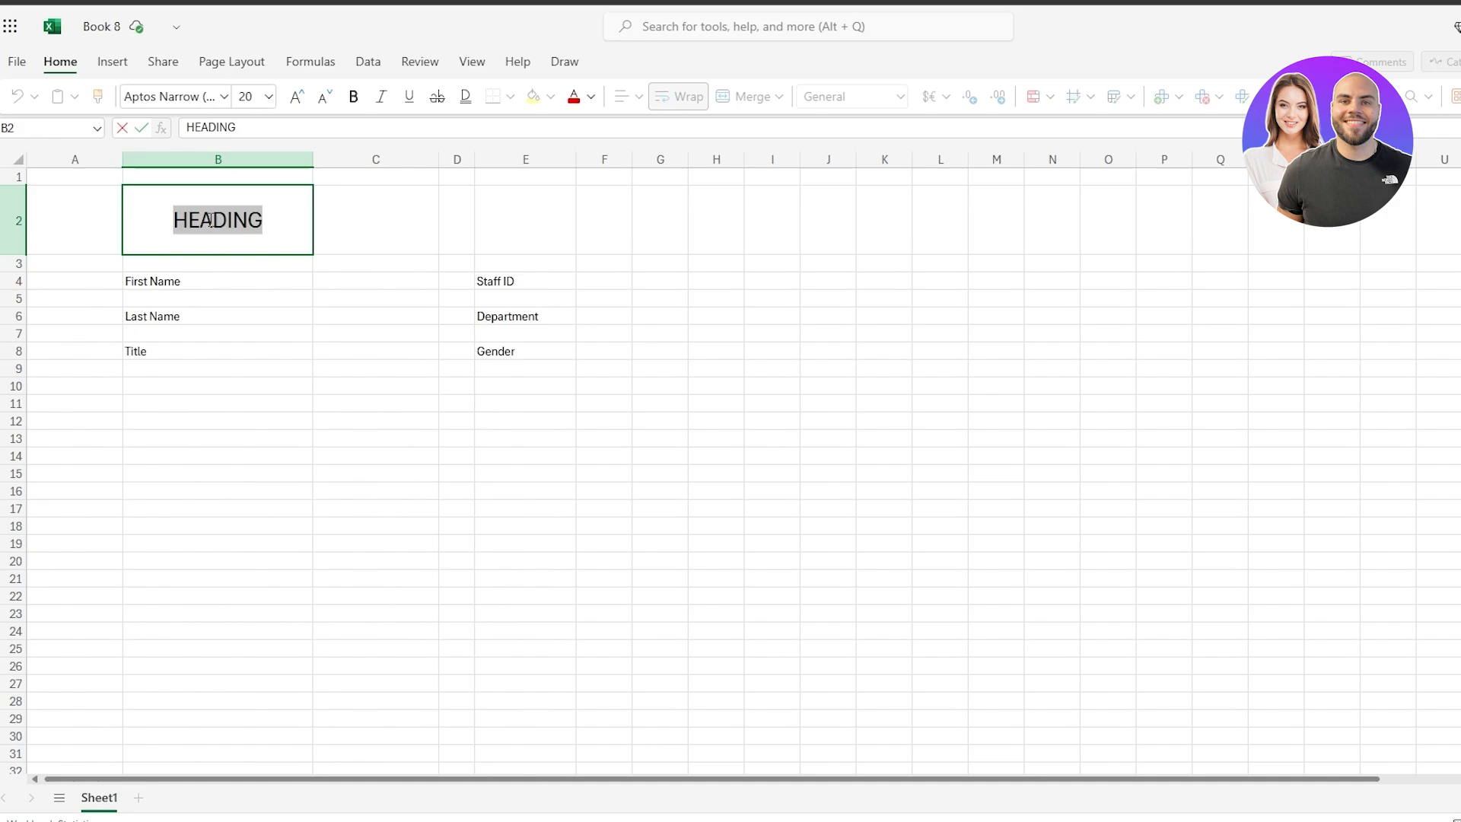
text(b)
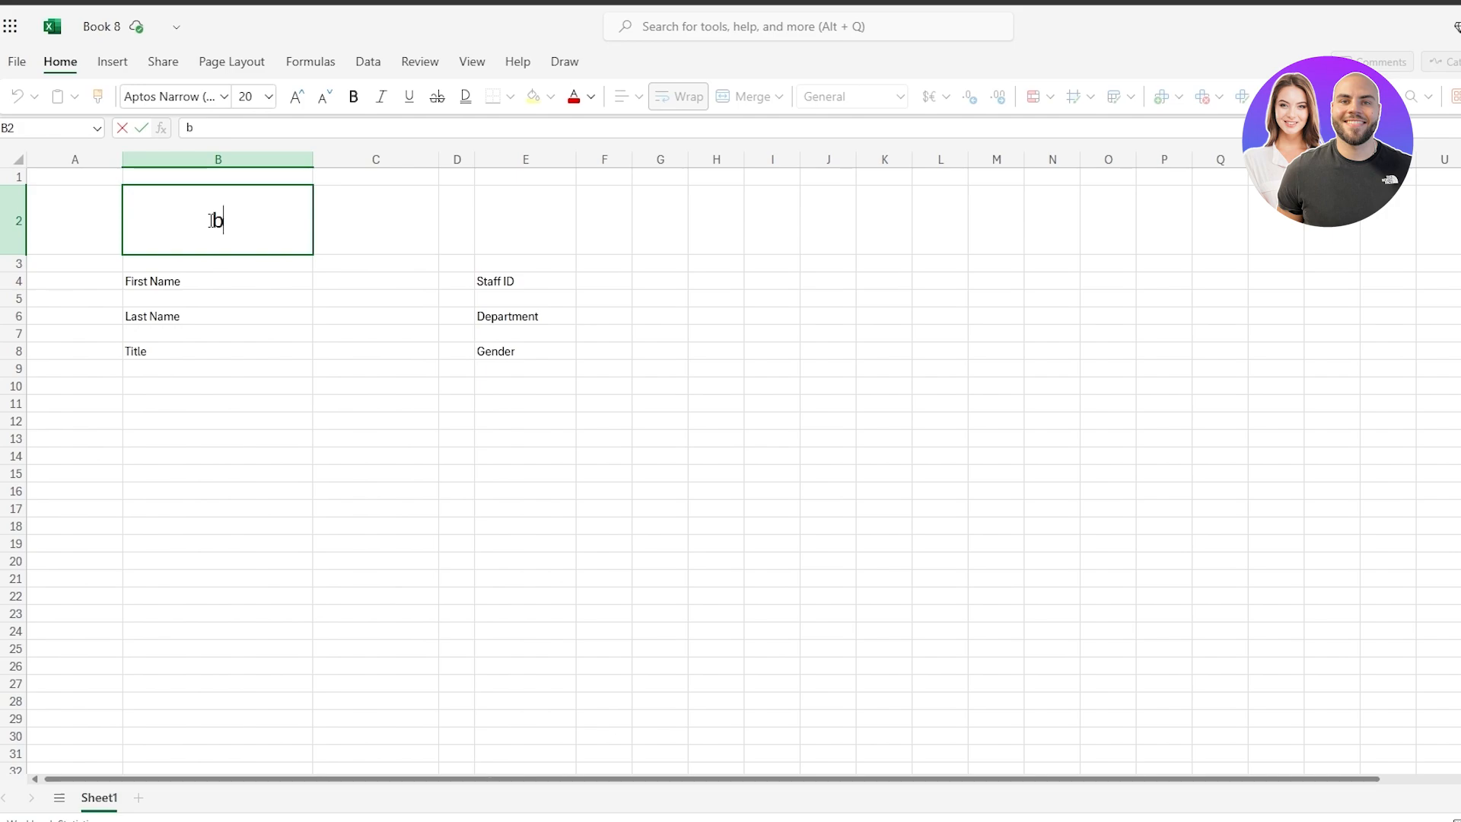
key(BackSpace)
text(Big tech)
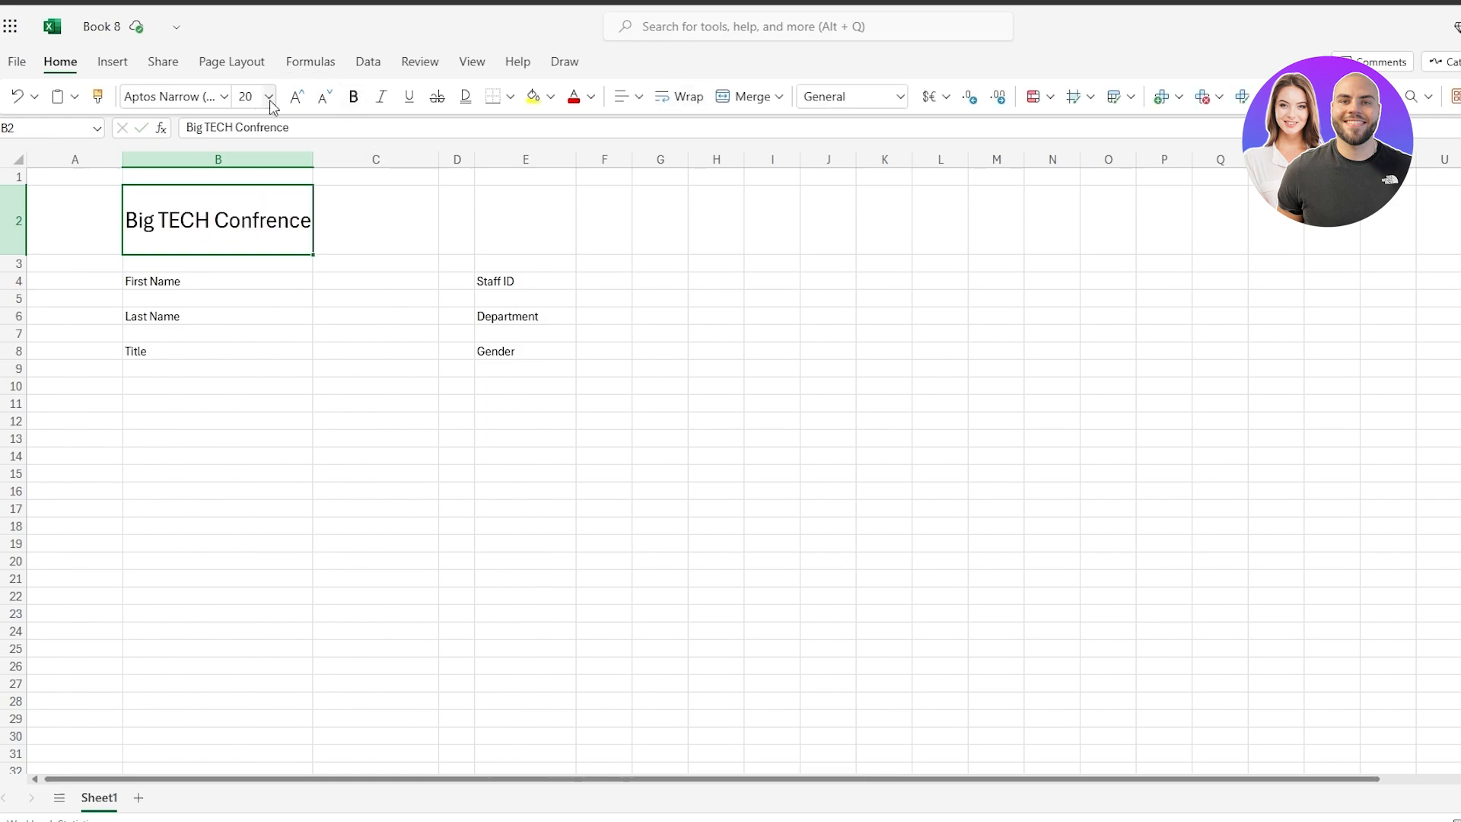
Set the heading in B2 to font size 36 and align it left.
click(268, 97)
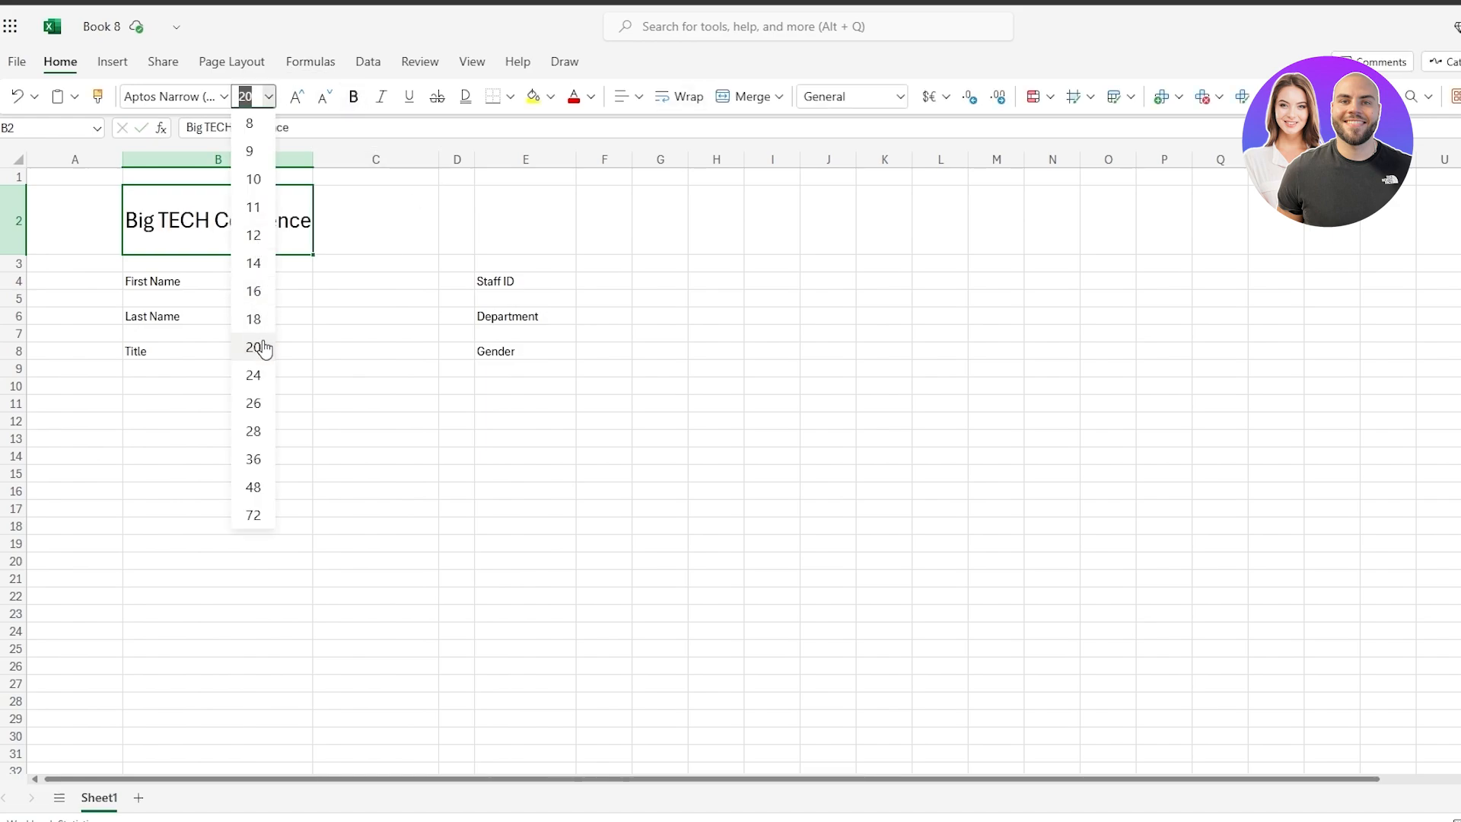
click(254, 460)
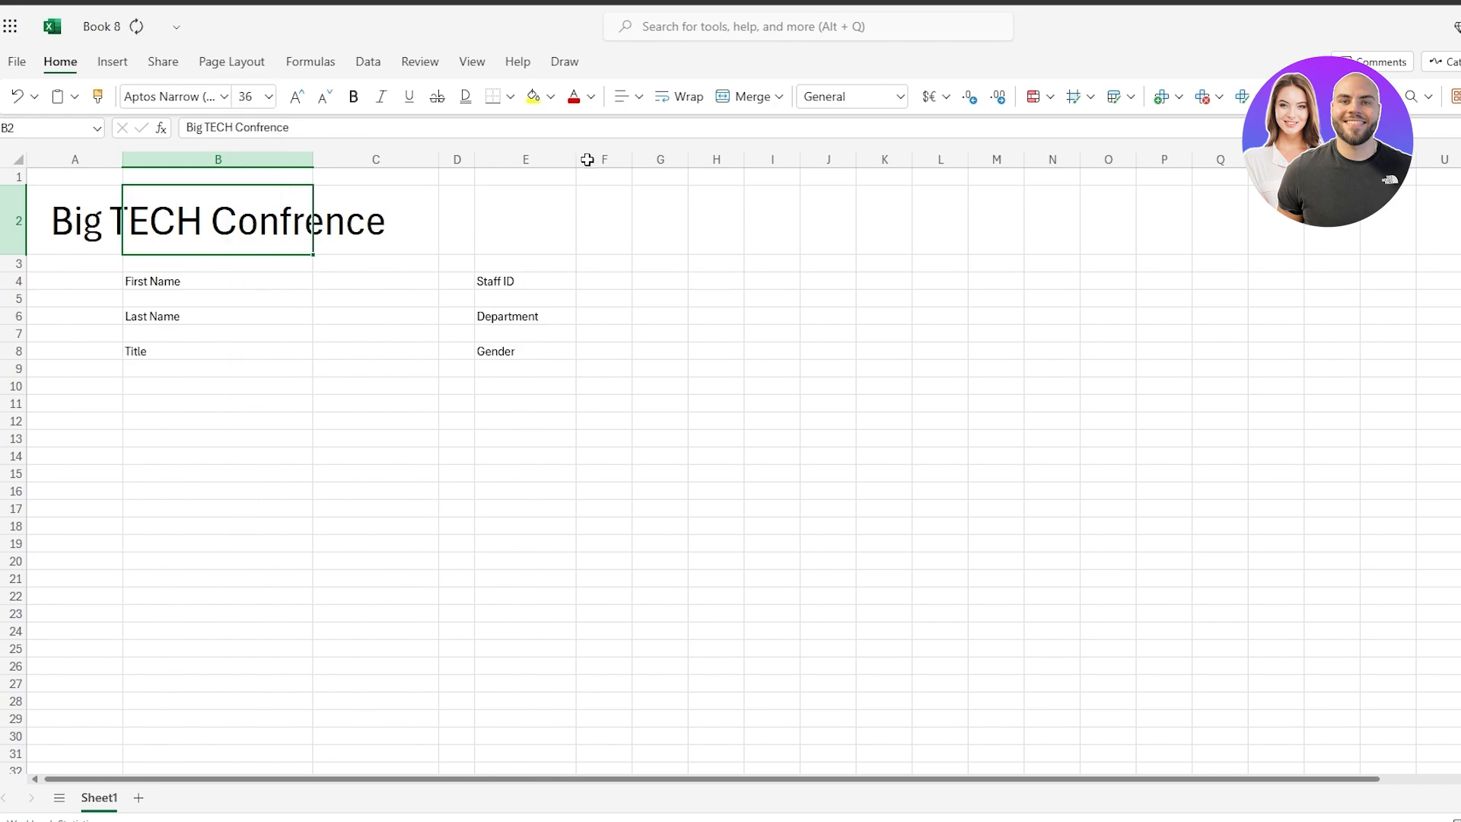
click(624, 97)
click(618, 173)
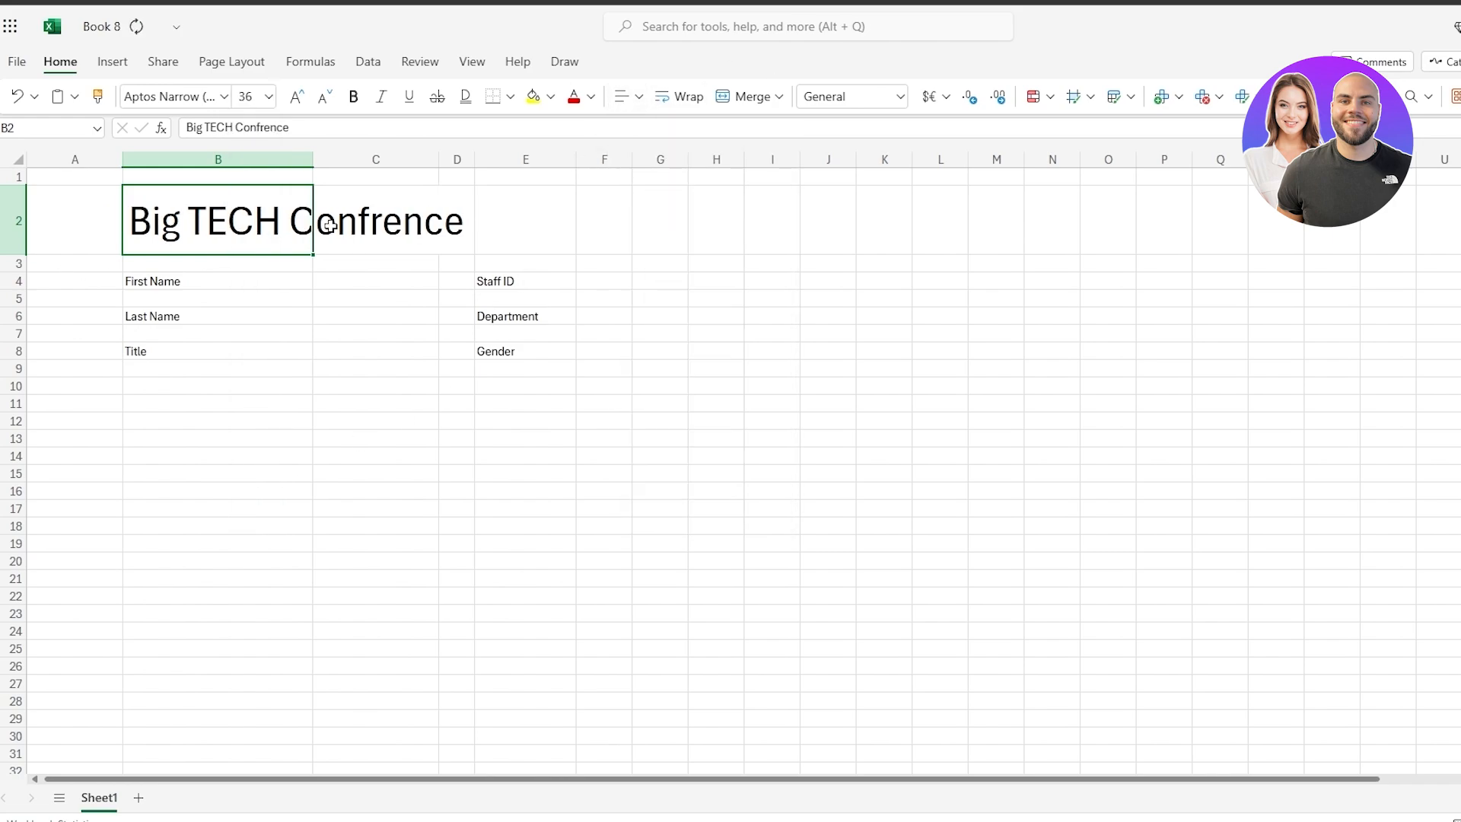
click(327, 294)
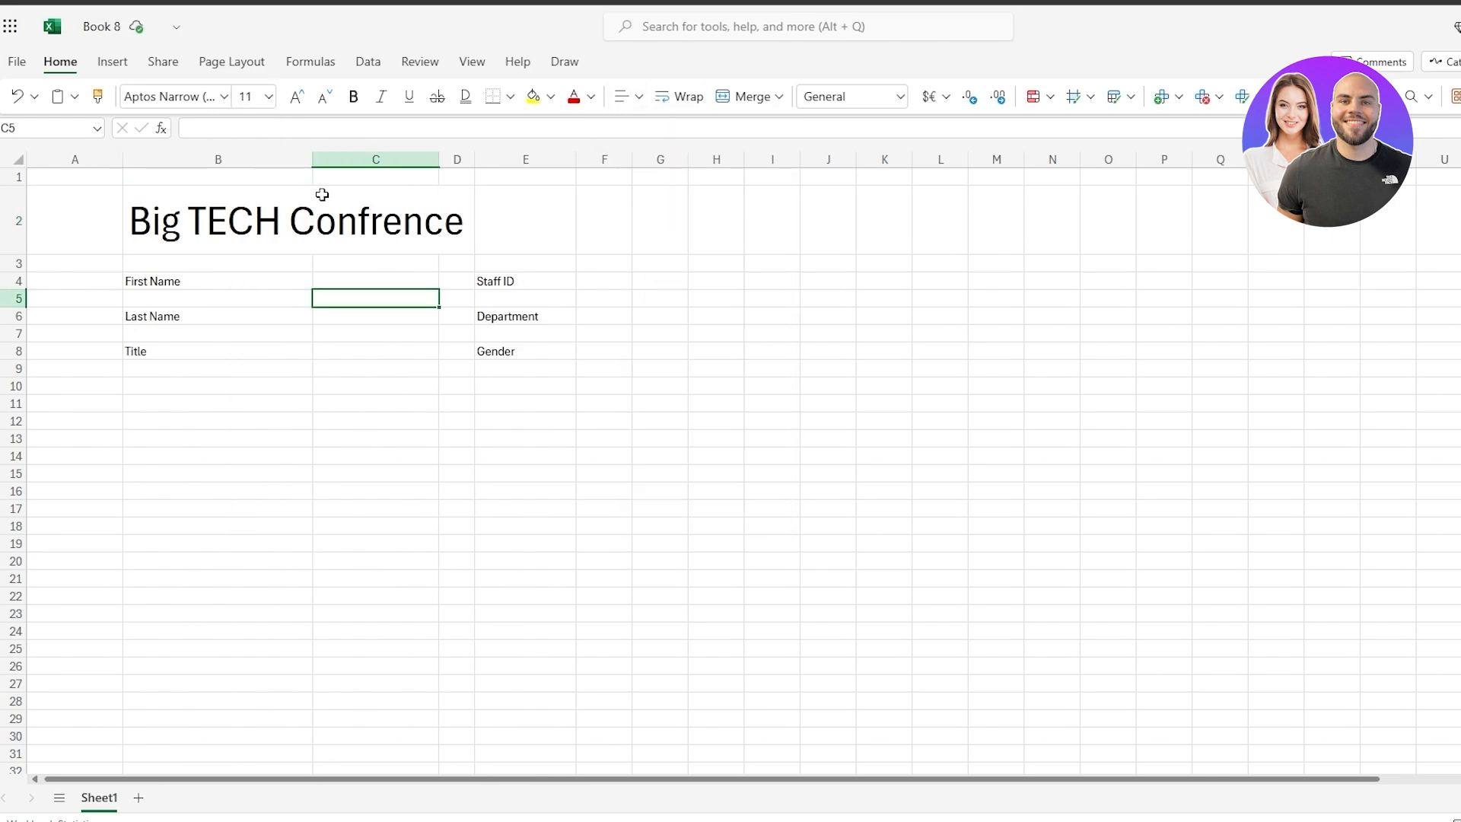
Fill heading cells B2, C2 and D2 with the same dark blue theme color.
click(158, 200)
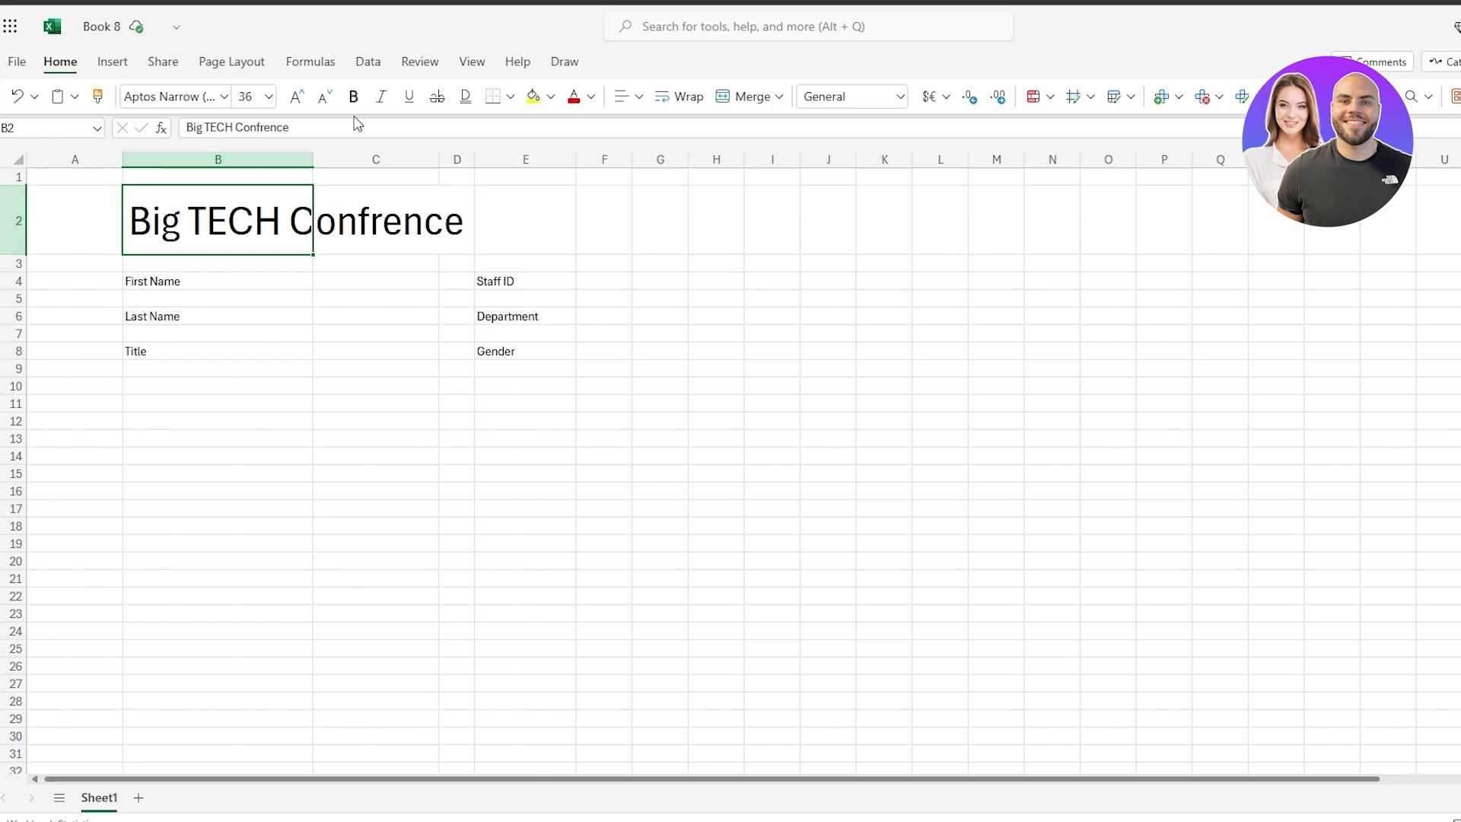
click(549, 98)
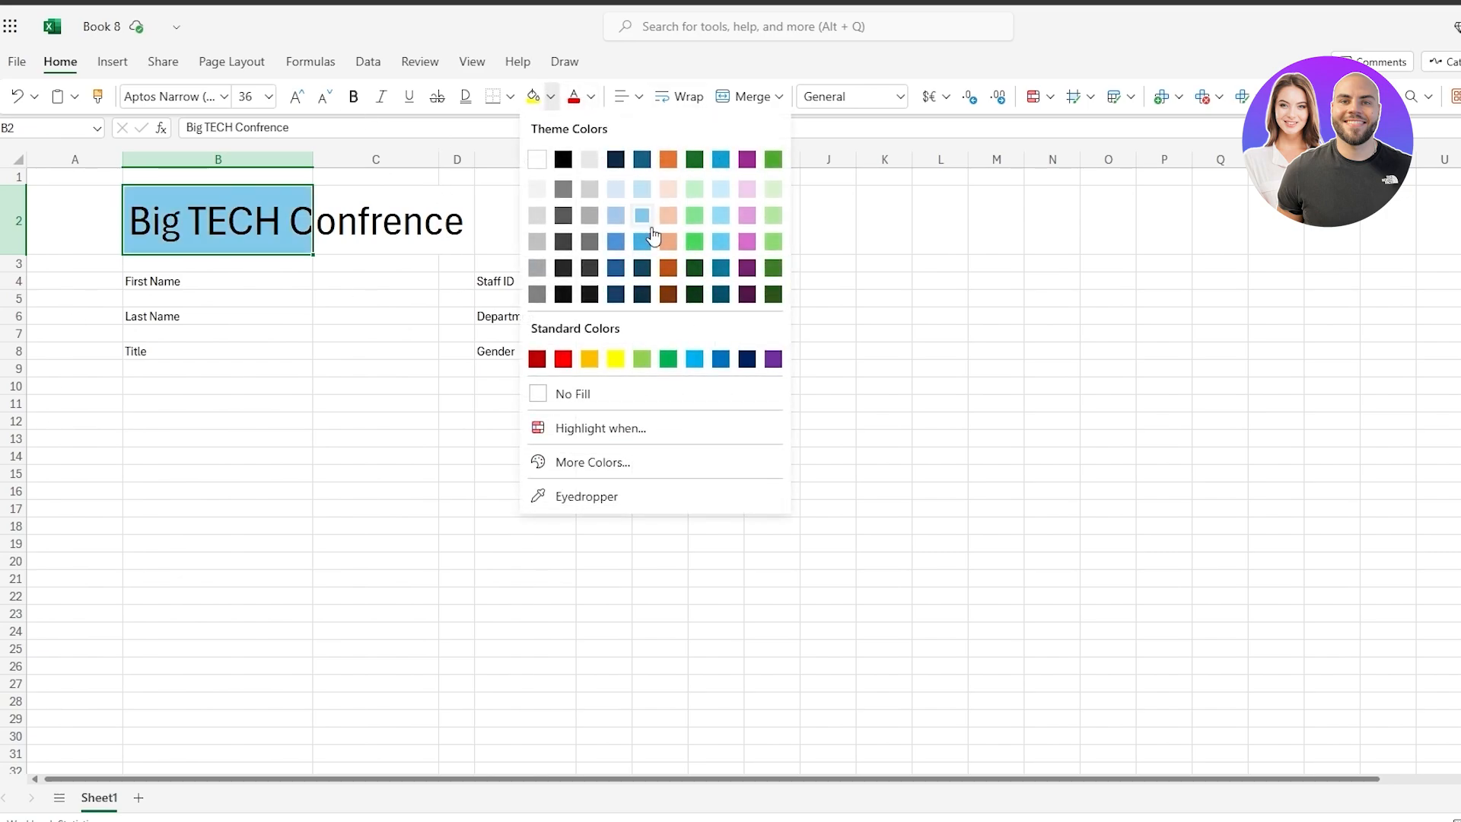
click(614, 268)
click(344, 222)
click(535, 99)
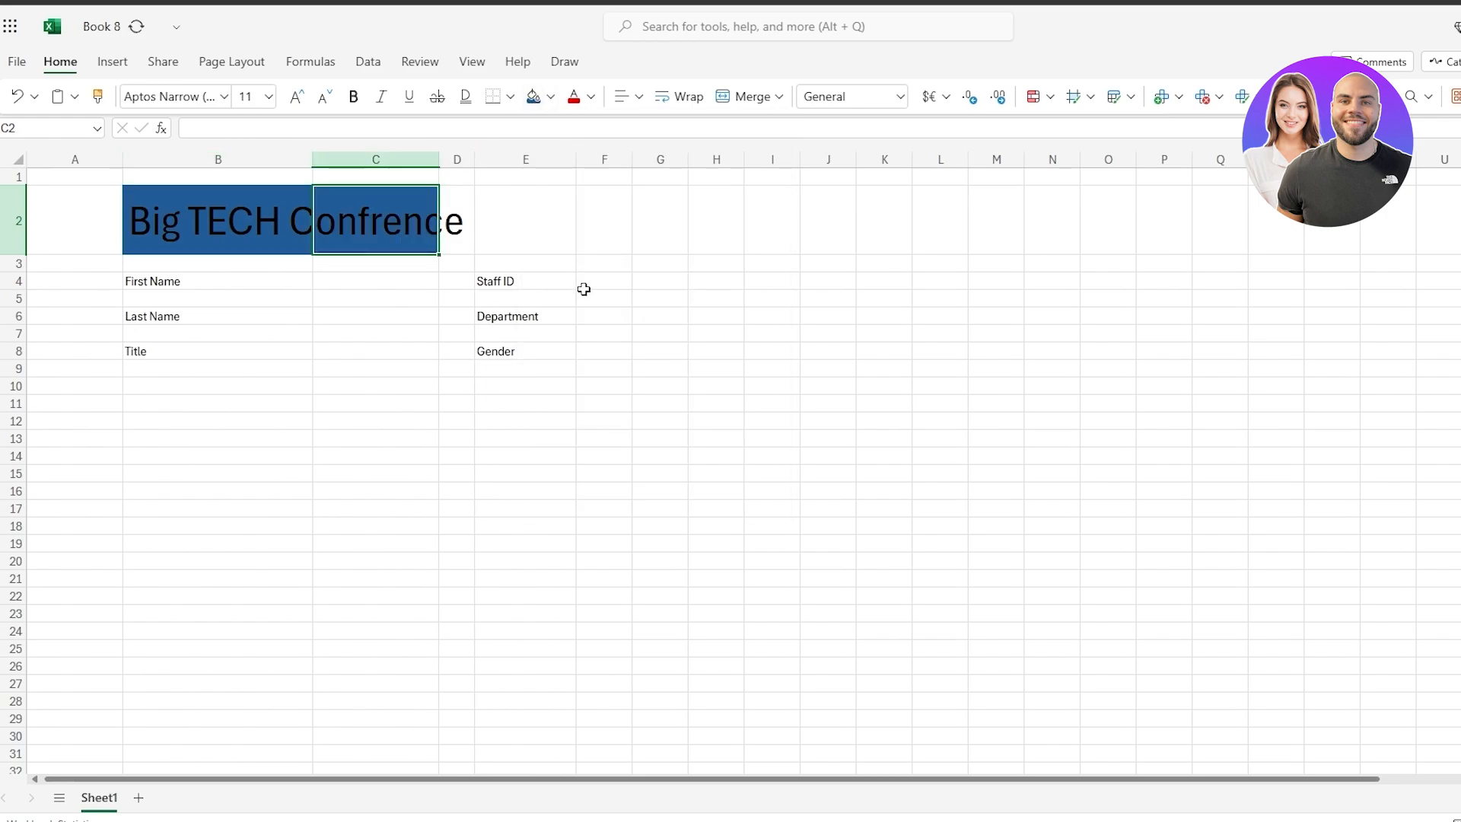
click(467, 221)
click(535, 98)
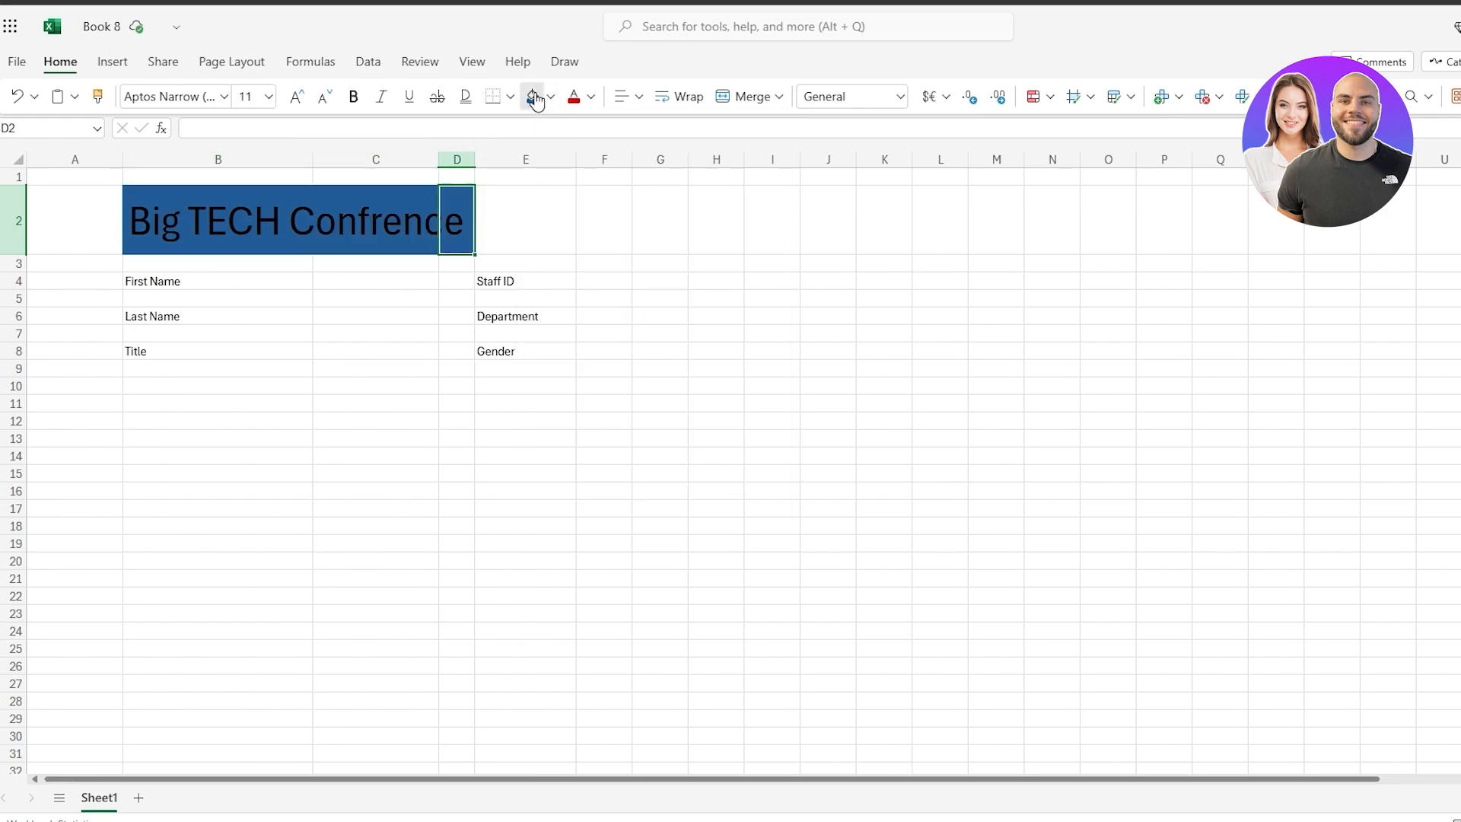
Change the font color of the heading in B2 to white.
click(214, 222)
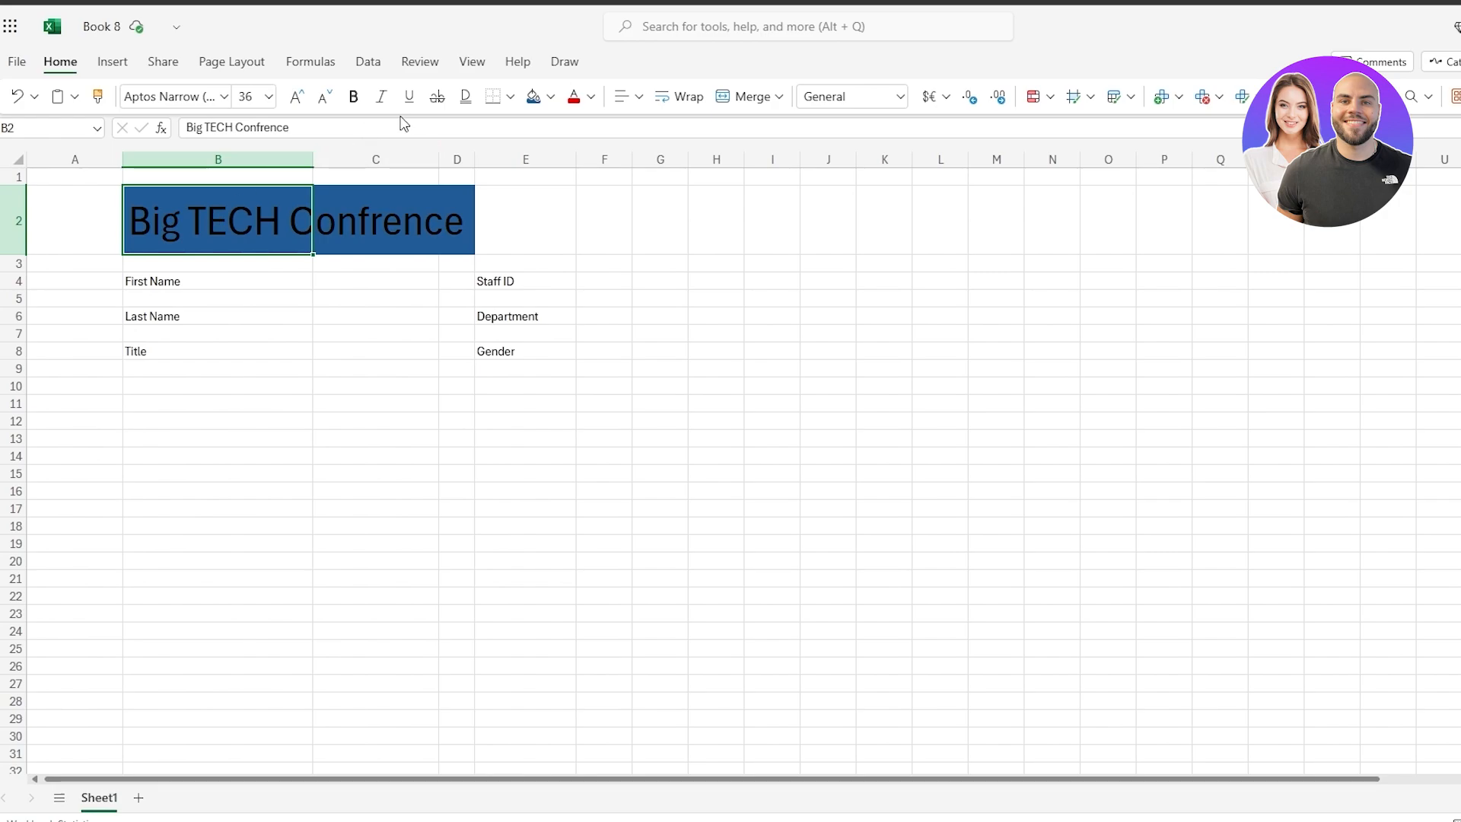
click(591, 97)
click(586, 196)
Narrow column B, which holds the name and title labels, to about the width of column C.
click(286, 317)
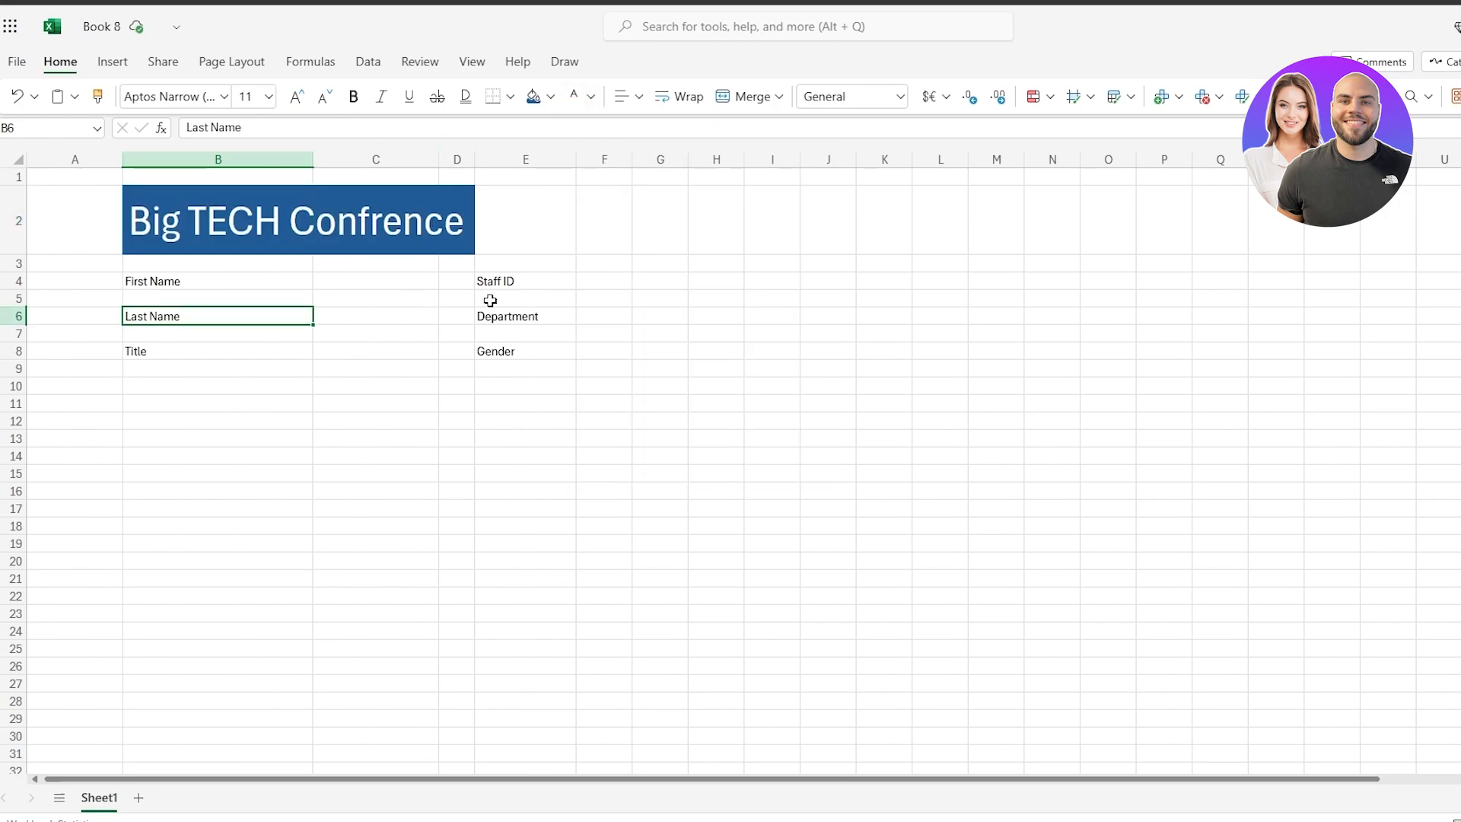
click(219, 286)
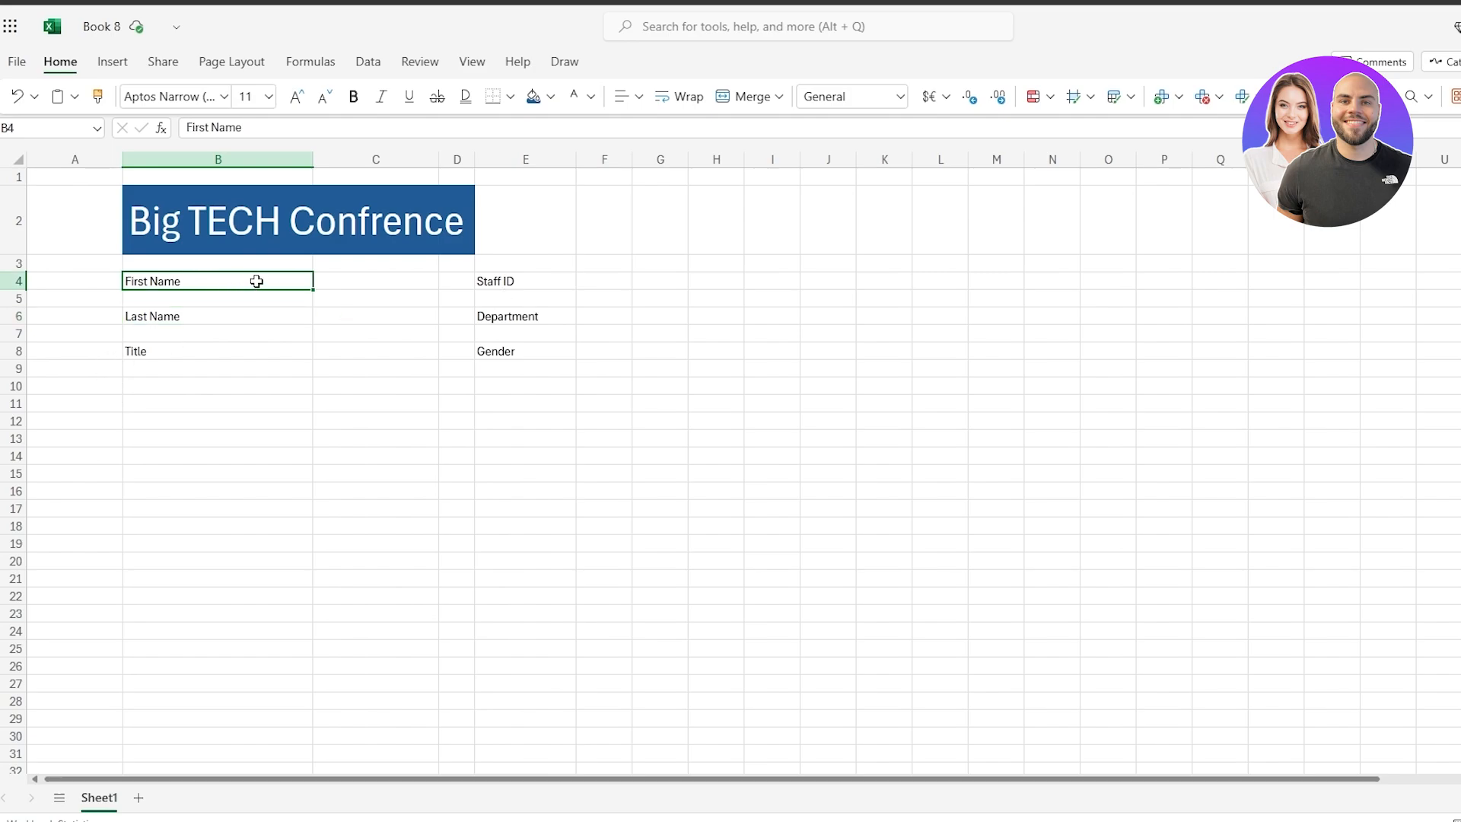
drag(313, 159, 251, 159)
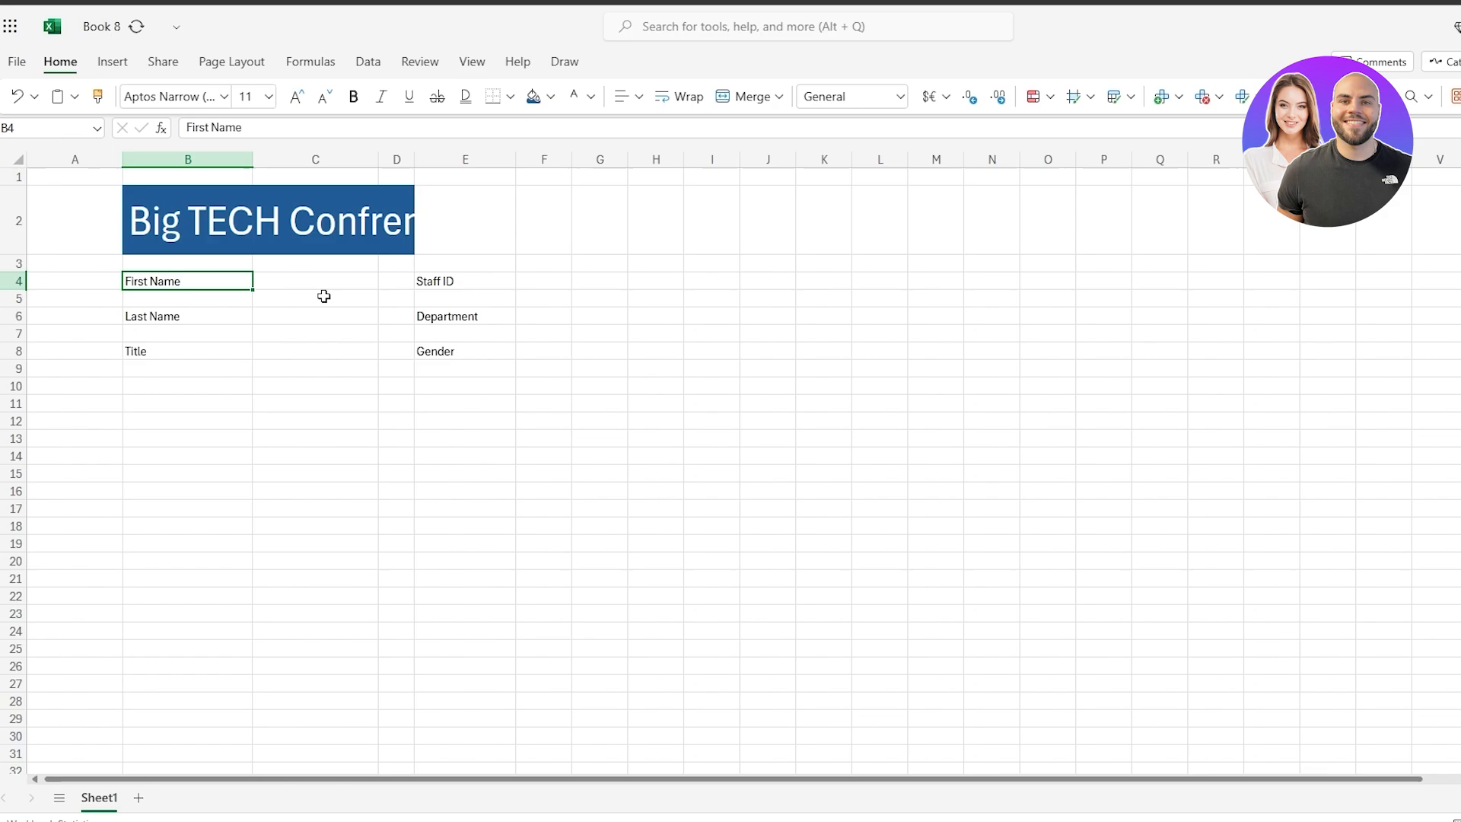
Format the First Name input cell C4 with a very light green fill and a thick outside border.
scroll(339, 302, up, 3)
scroll(345, 327, up, 1)
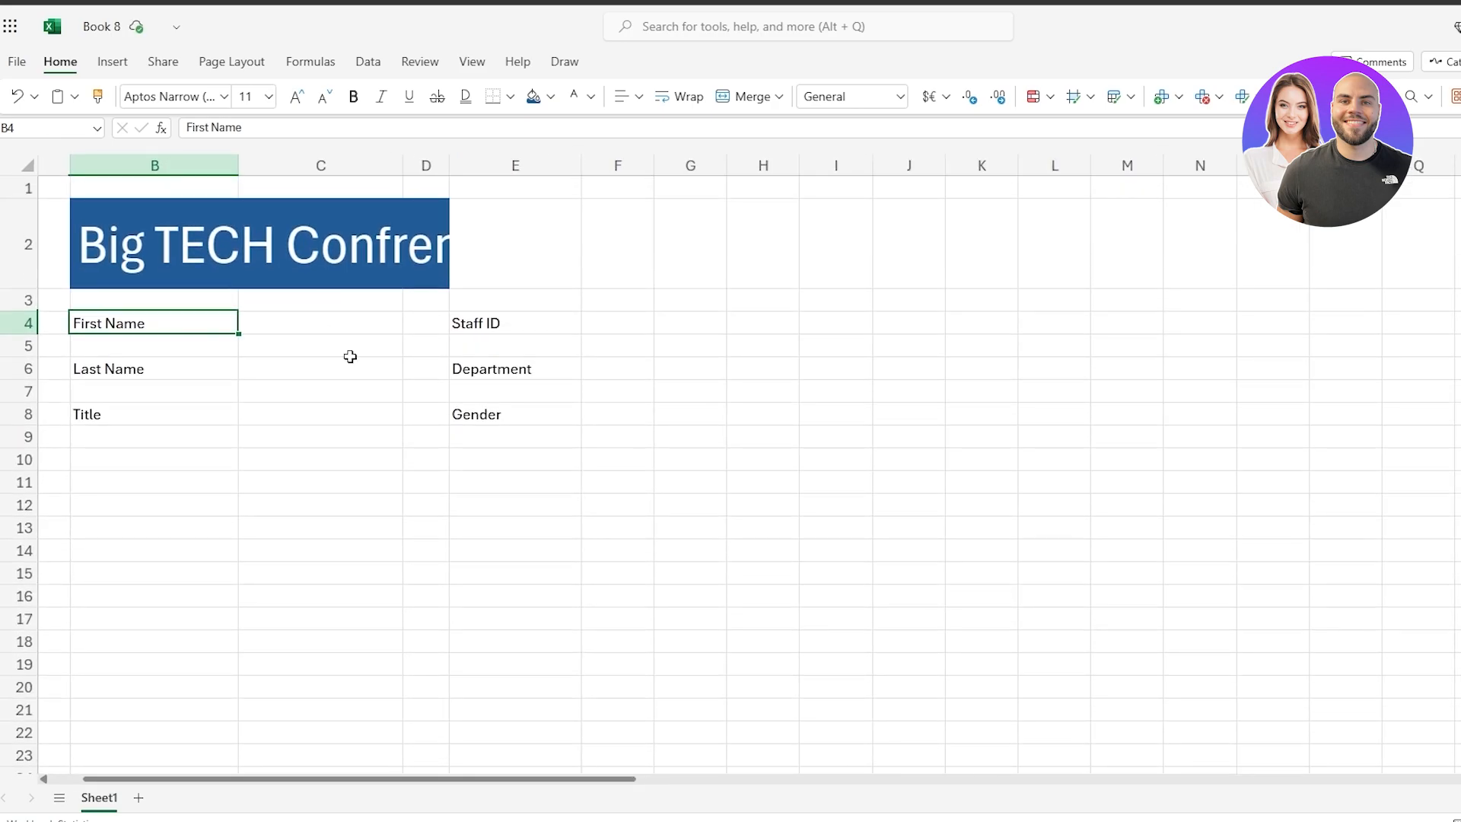
scroll(424, 783, left, 3)
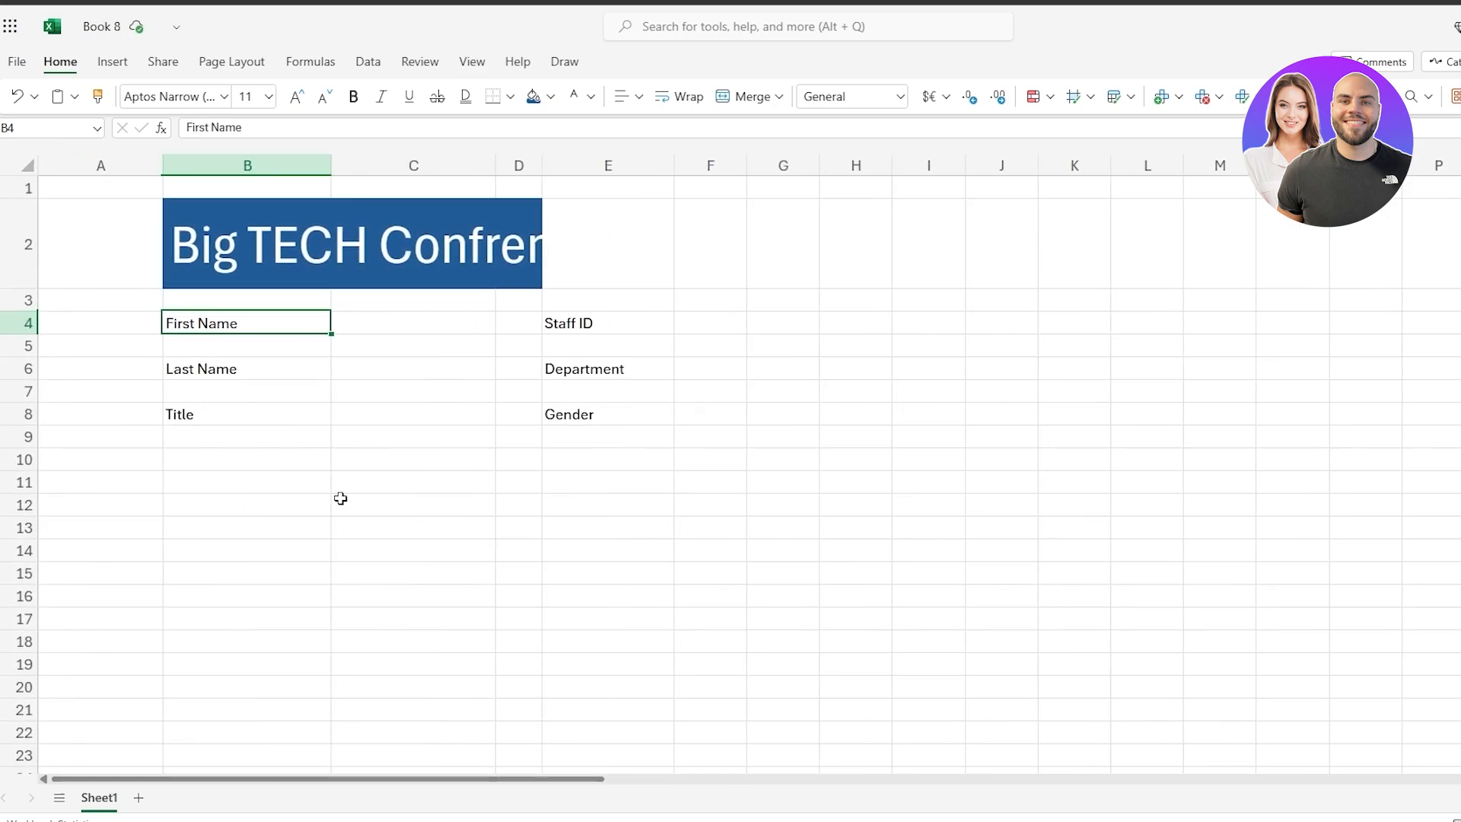
click(358, 329)
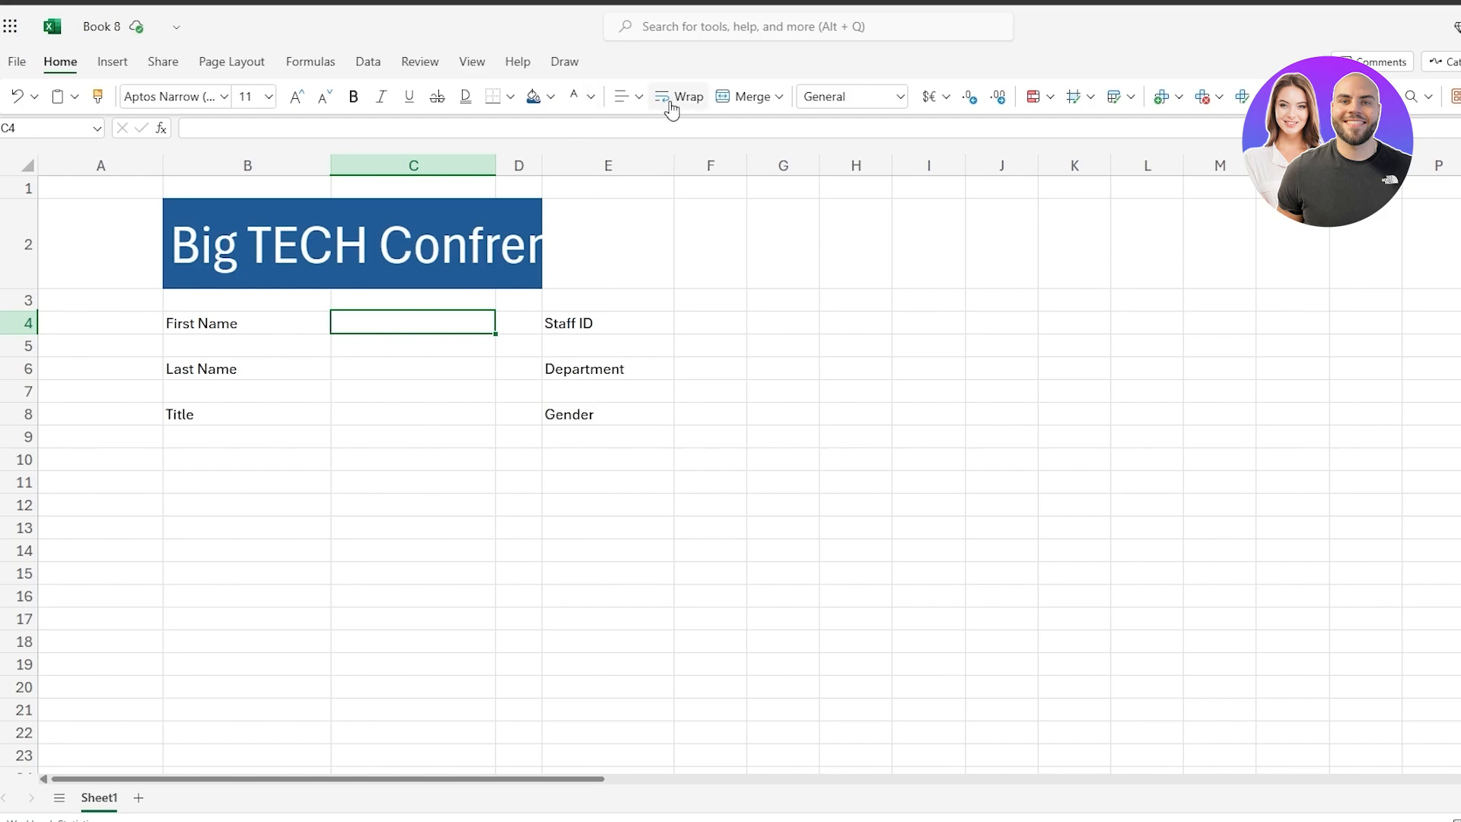
click(550, 97)
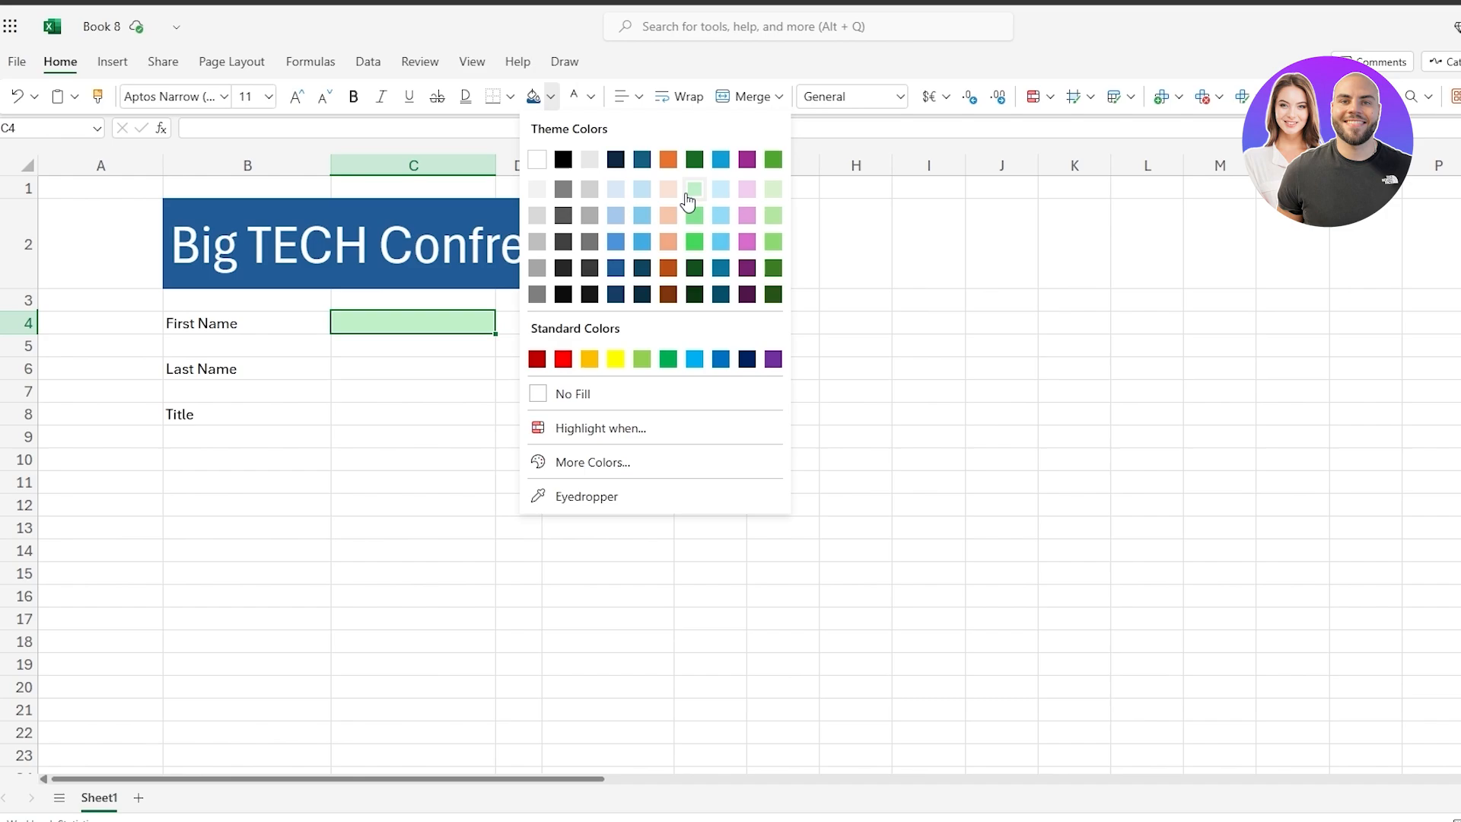
click(771, 194)
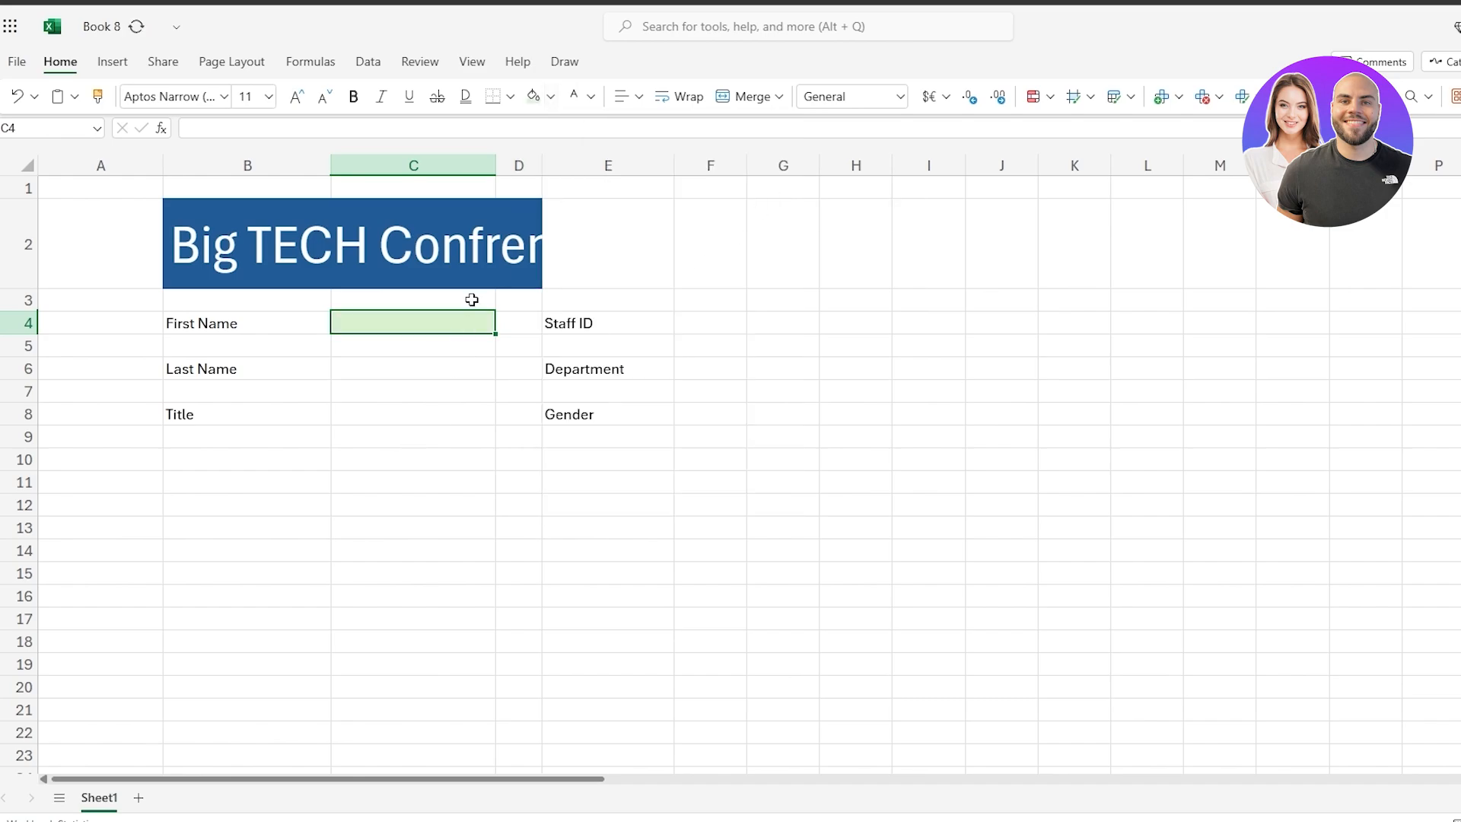
click(510, 97)
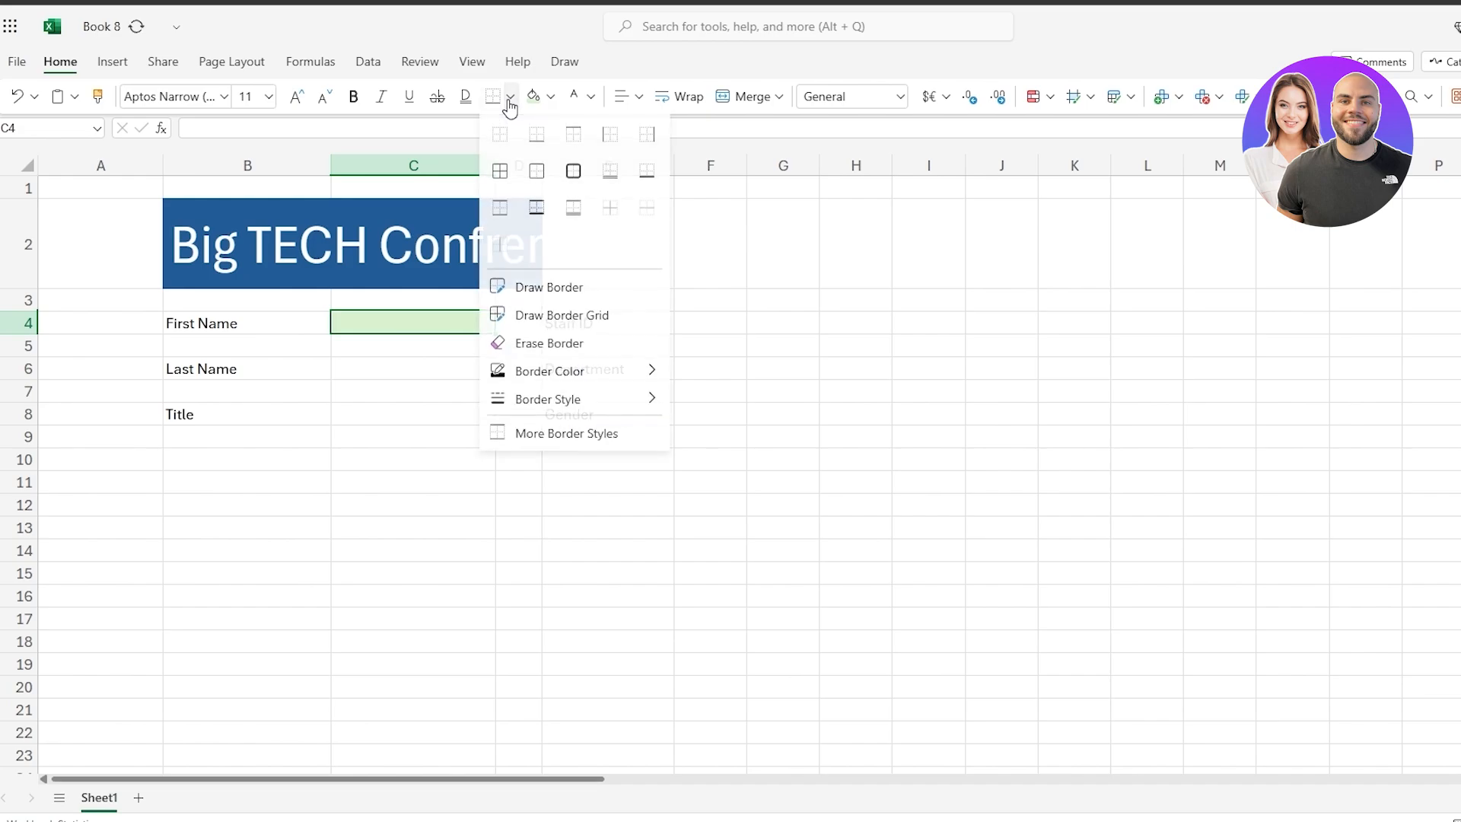
click(573, 172)
click(506, 375)
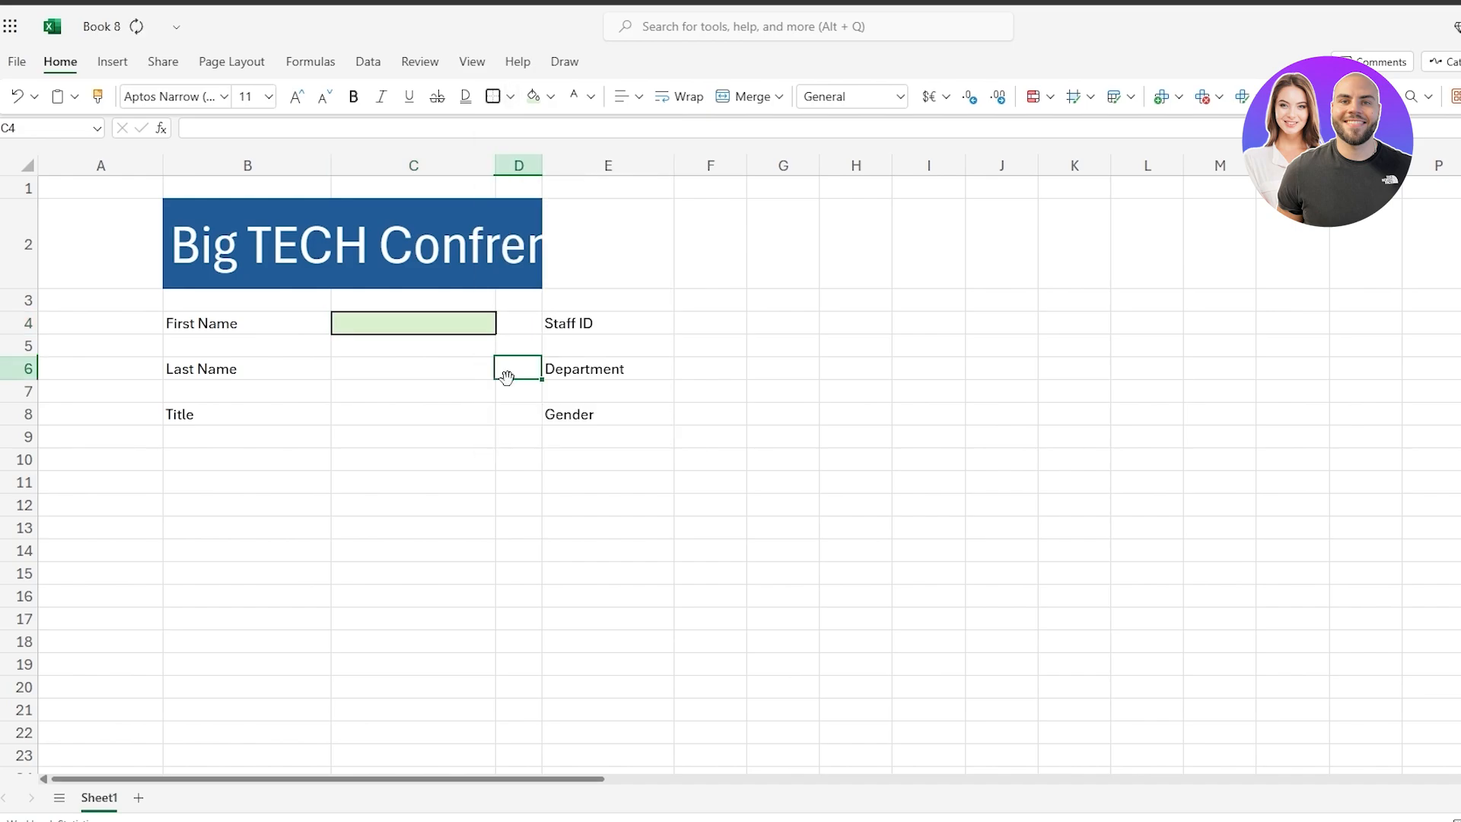
Copy the formatted input cell C4 and paste it into C6, C8, F4, F6 and F8.
click(477, 324)
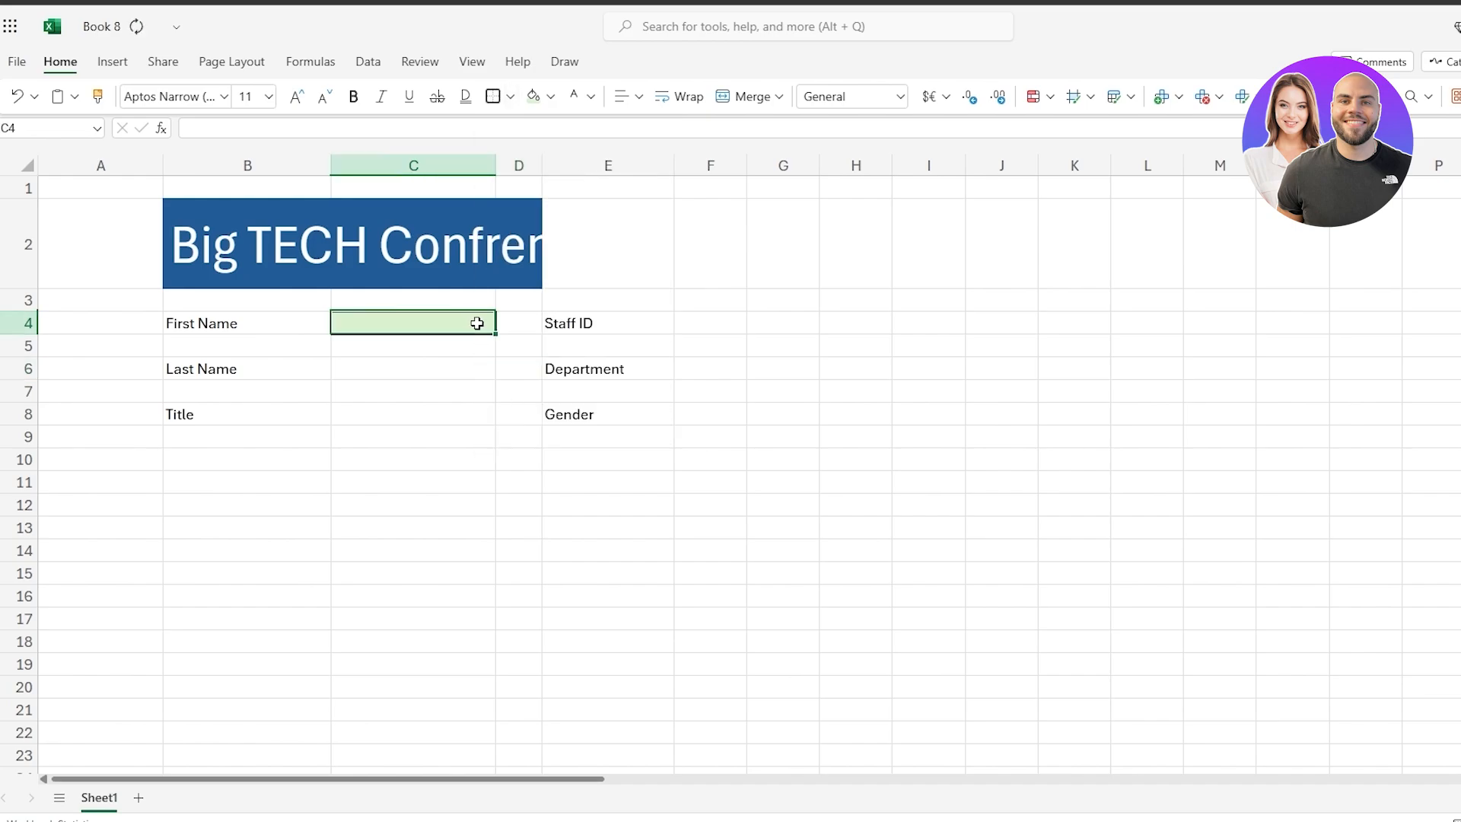
click(460, 378)
ctrl+click(456, 418)
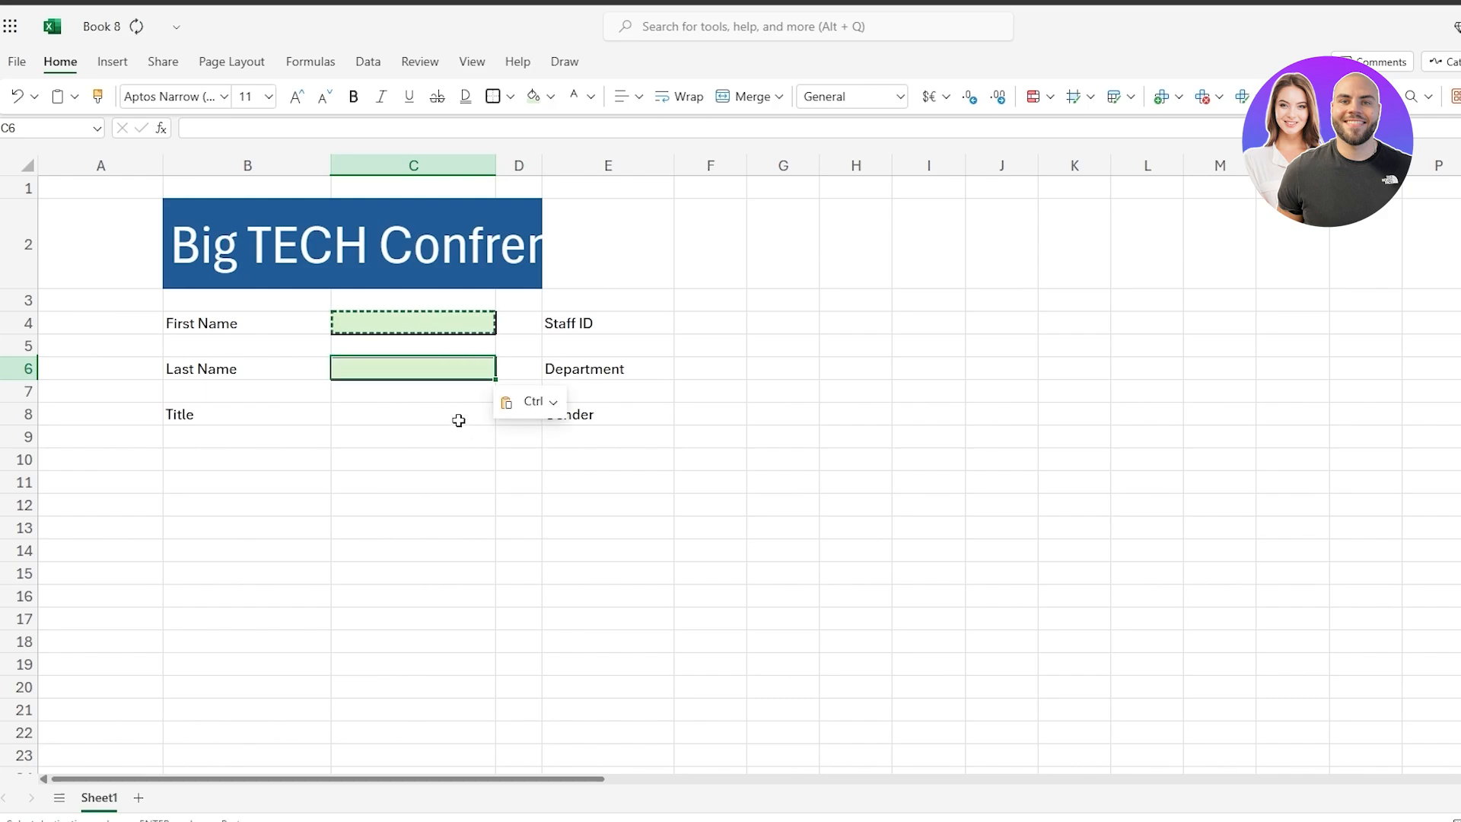
ctrl+click(696, 415)
ctrl+click(695, 372)
ctrl+click(709, 329)
key(ctrl+v)
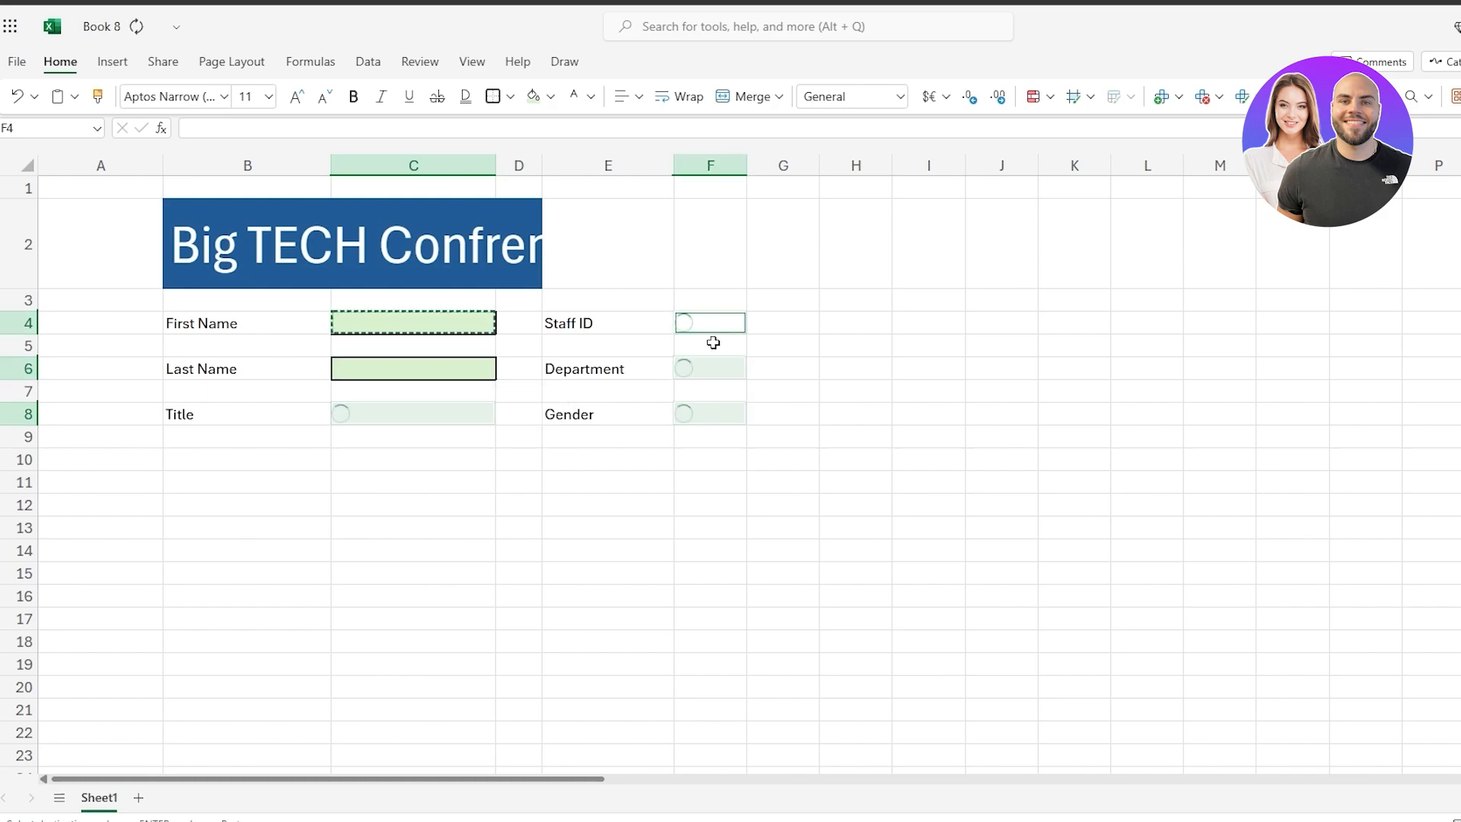
click(669, 456)
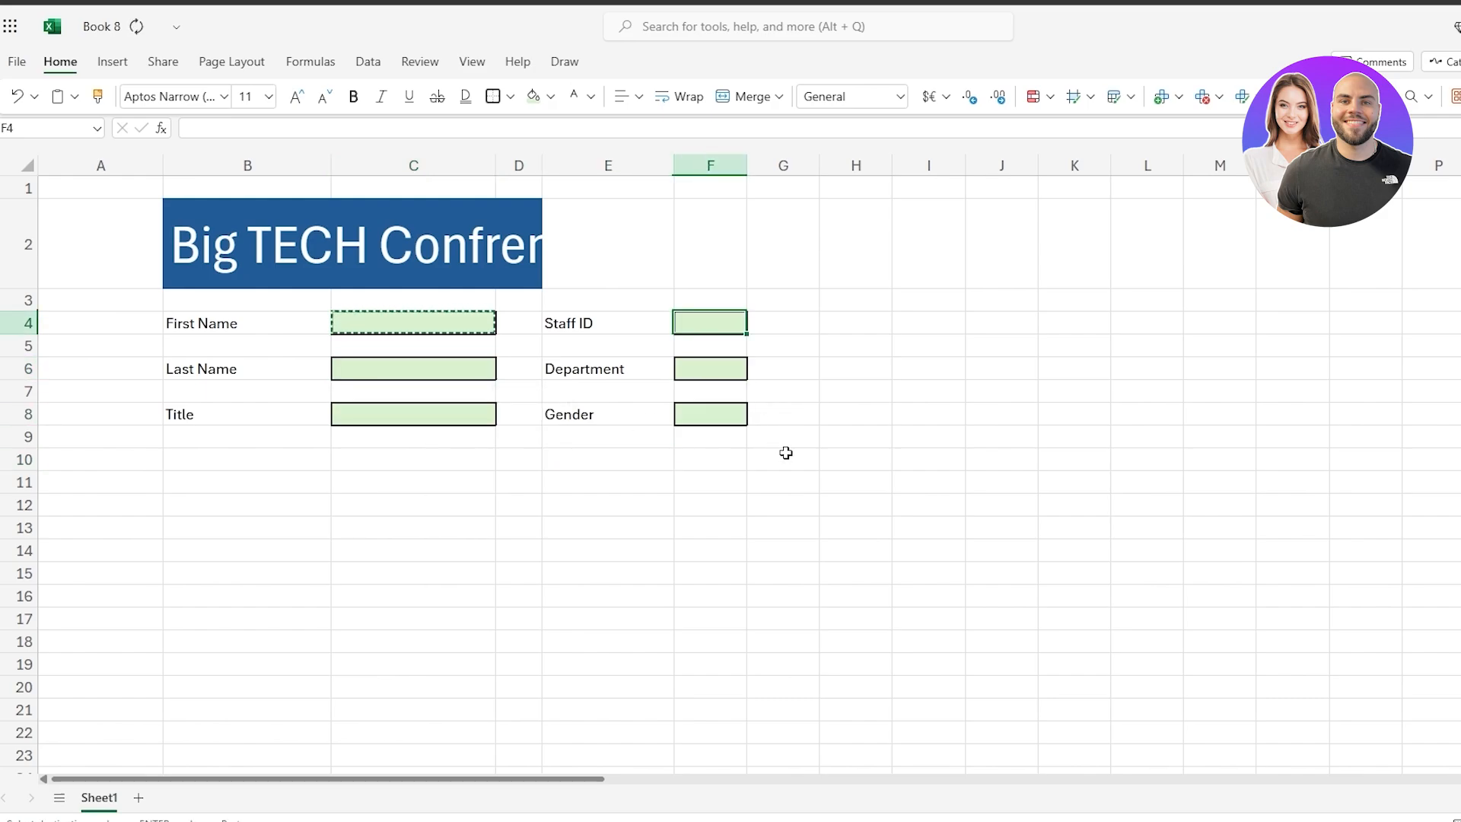
click(668, 503)
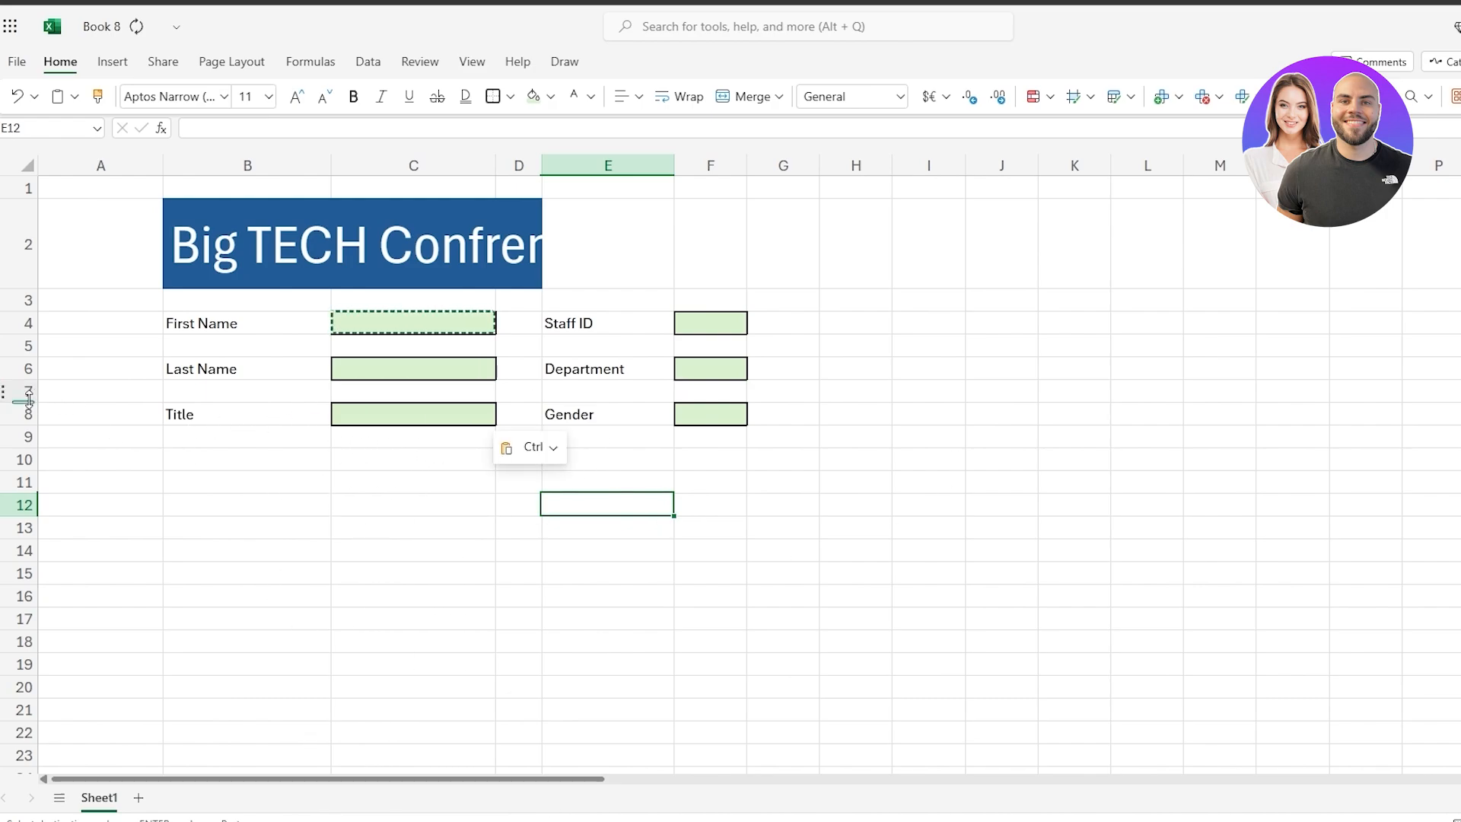
Reduce the height of spacer rows 5 and 7 to bring the form fields closer together.
drag(48, 403, 30, 336)
click(575, 431)
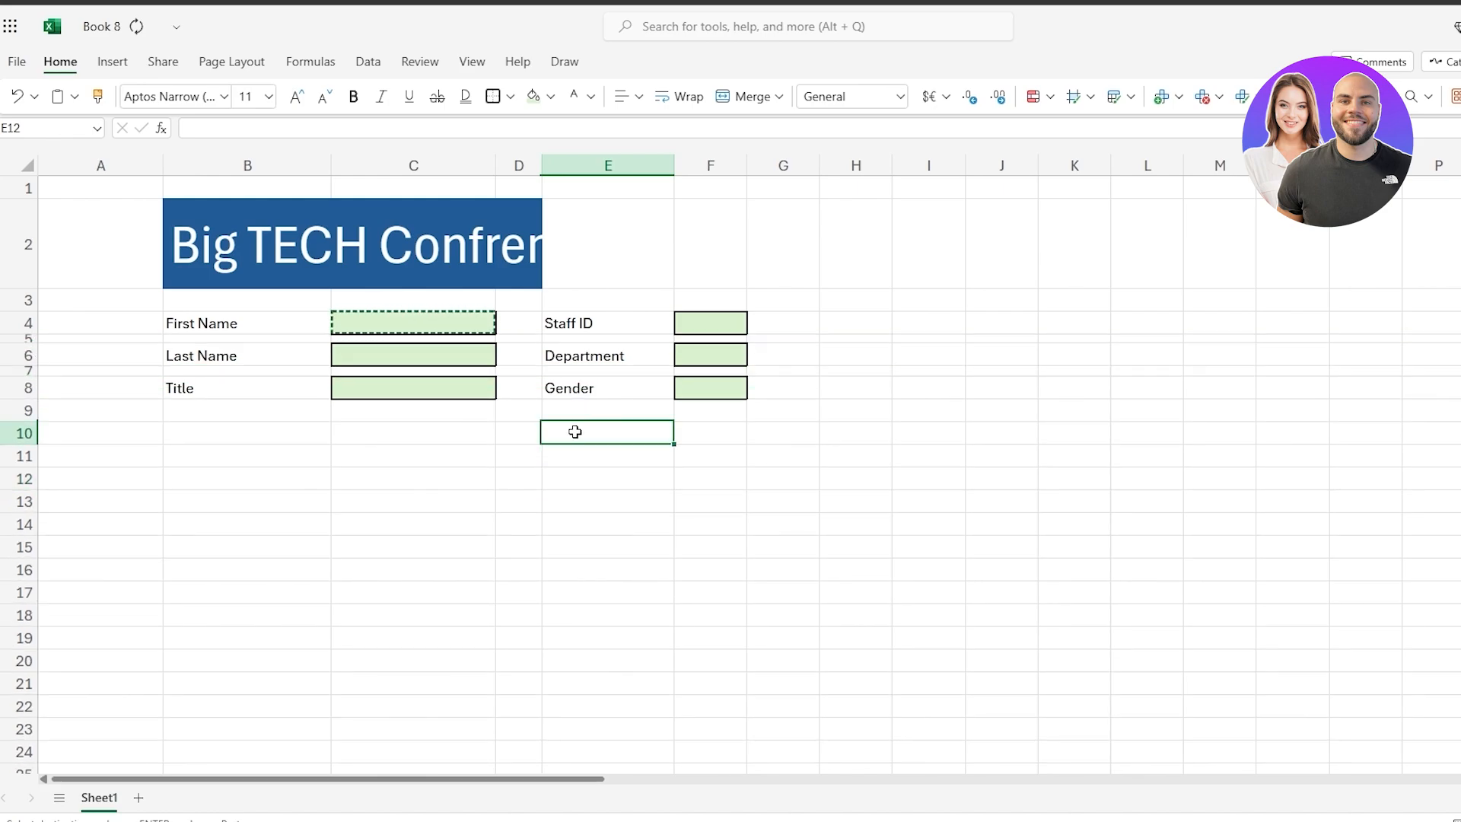
click(609, 541)
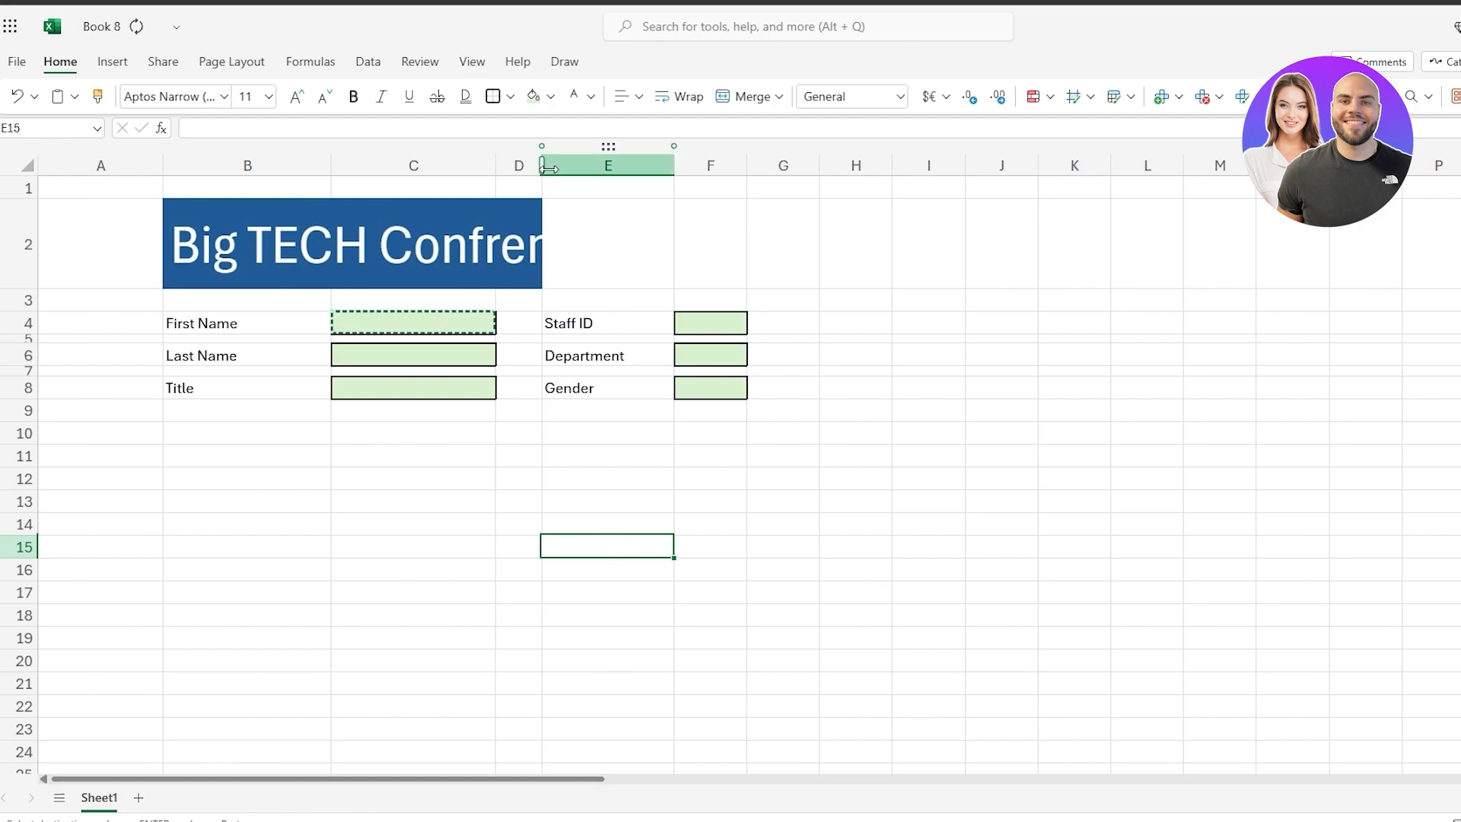
Widen column D so the blue banner fits the whole heading text.
drag(548, 169, 622, 167)
click(667, 431)
click(301, 249)
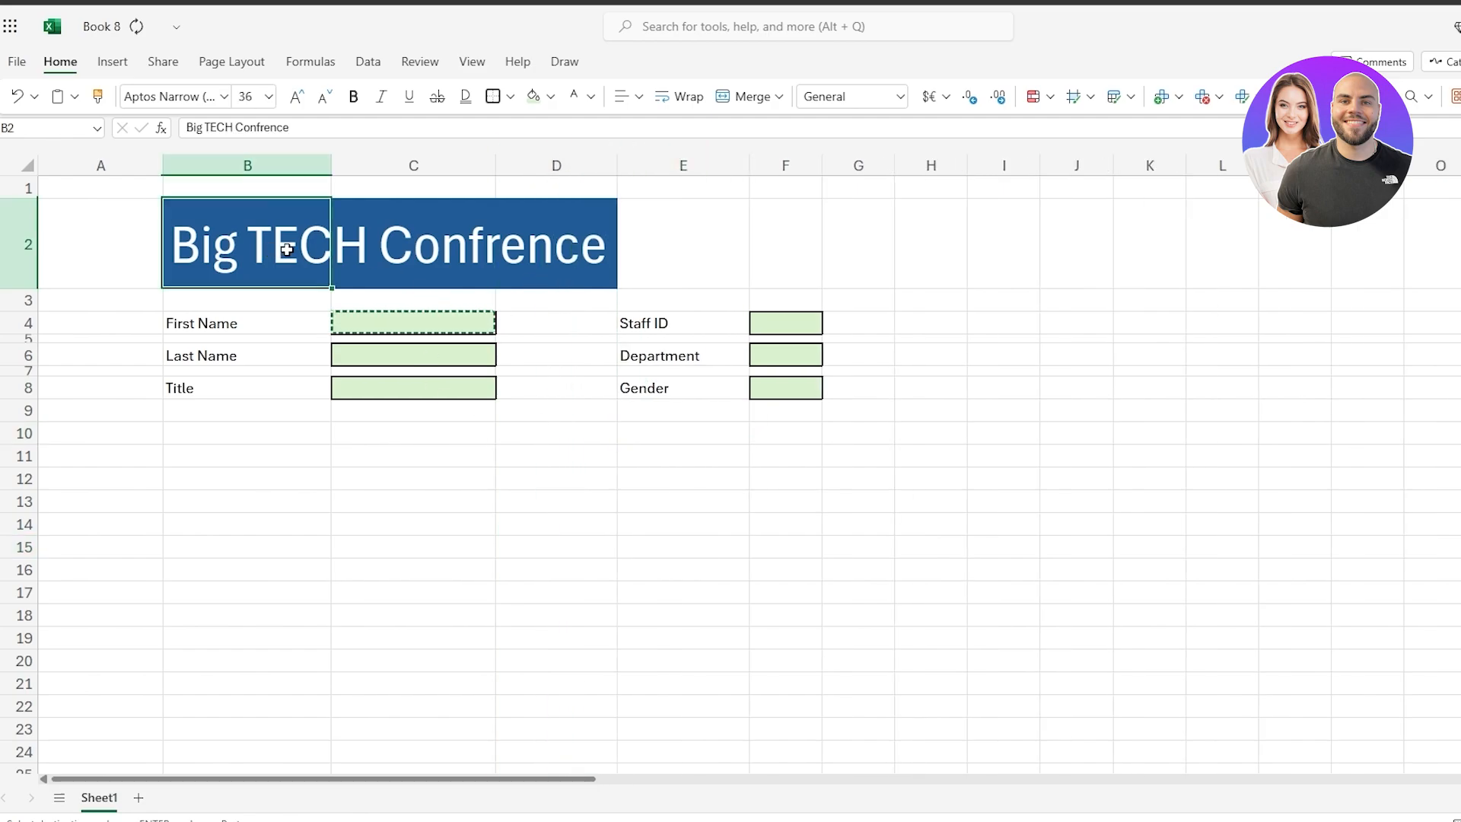
Paste the copied green bordered input cell into C10 and select B10 beside it.
click(570, 439)
click(295, 435)
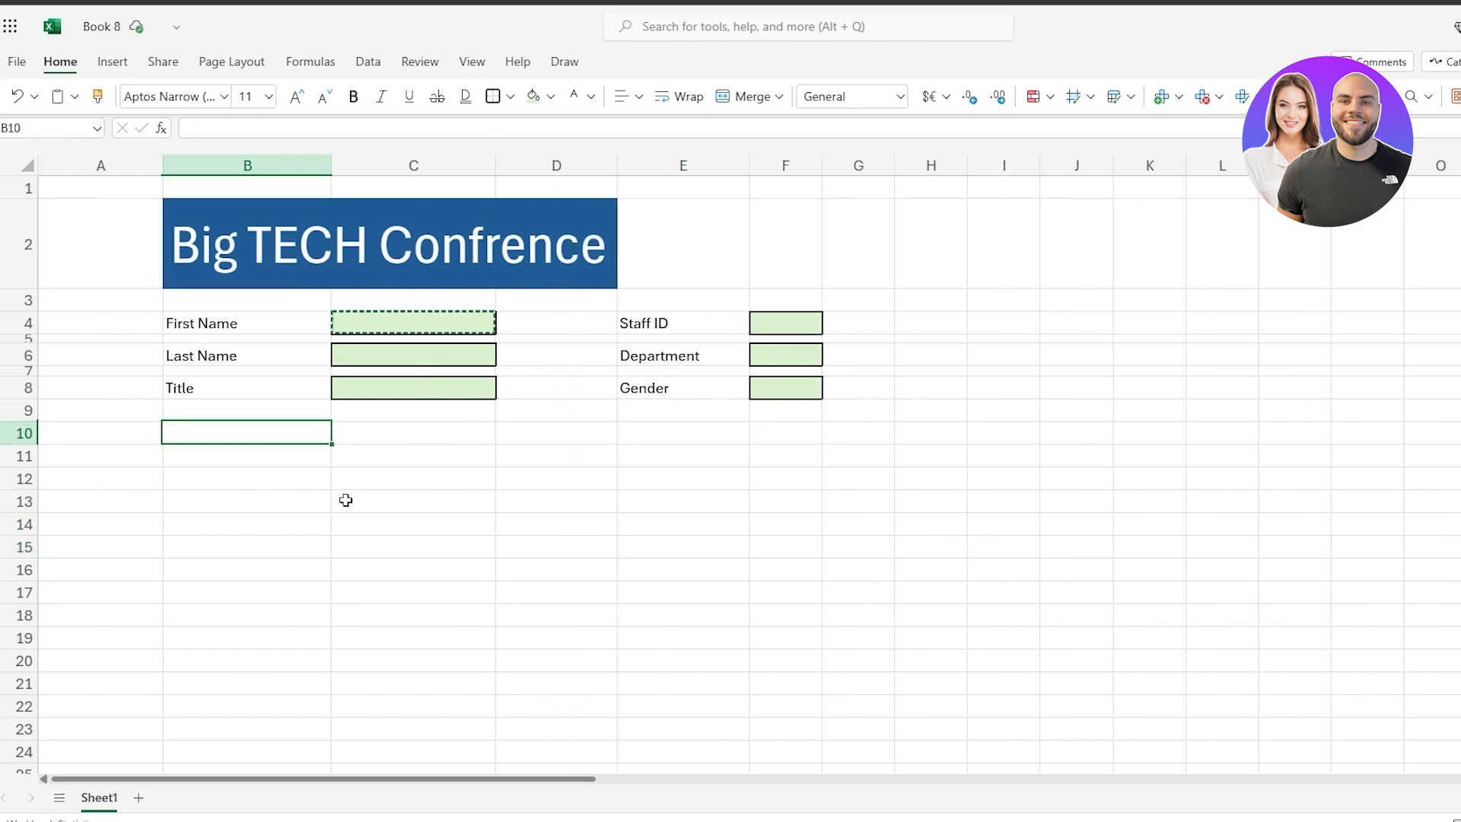
click(347, 442)
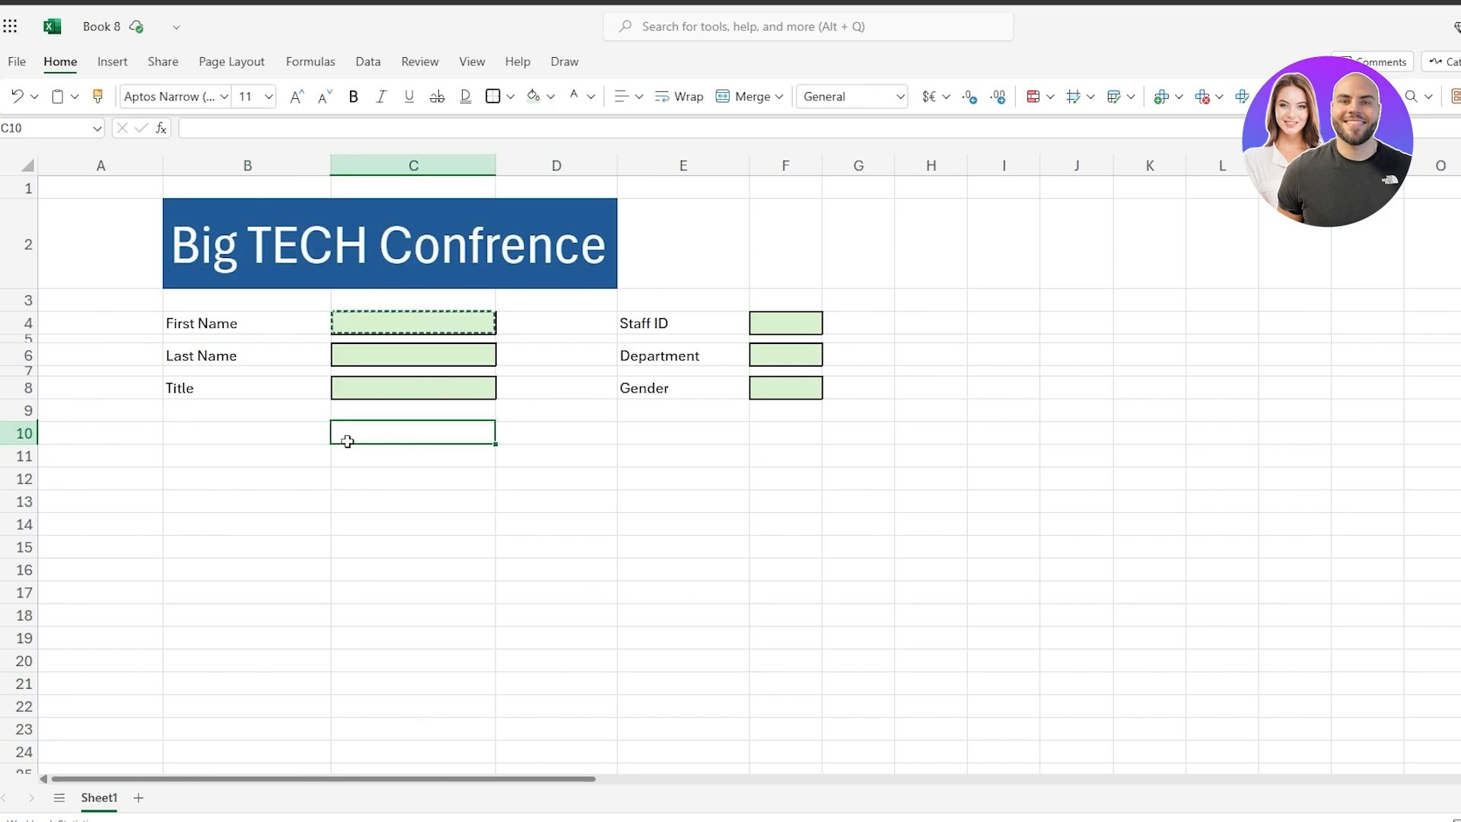
key(ctrl+v)
click(300, 431)
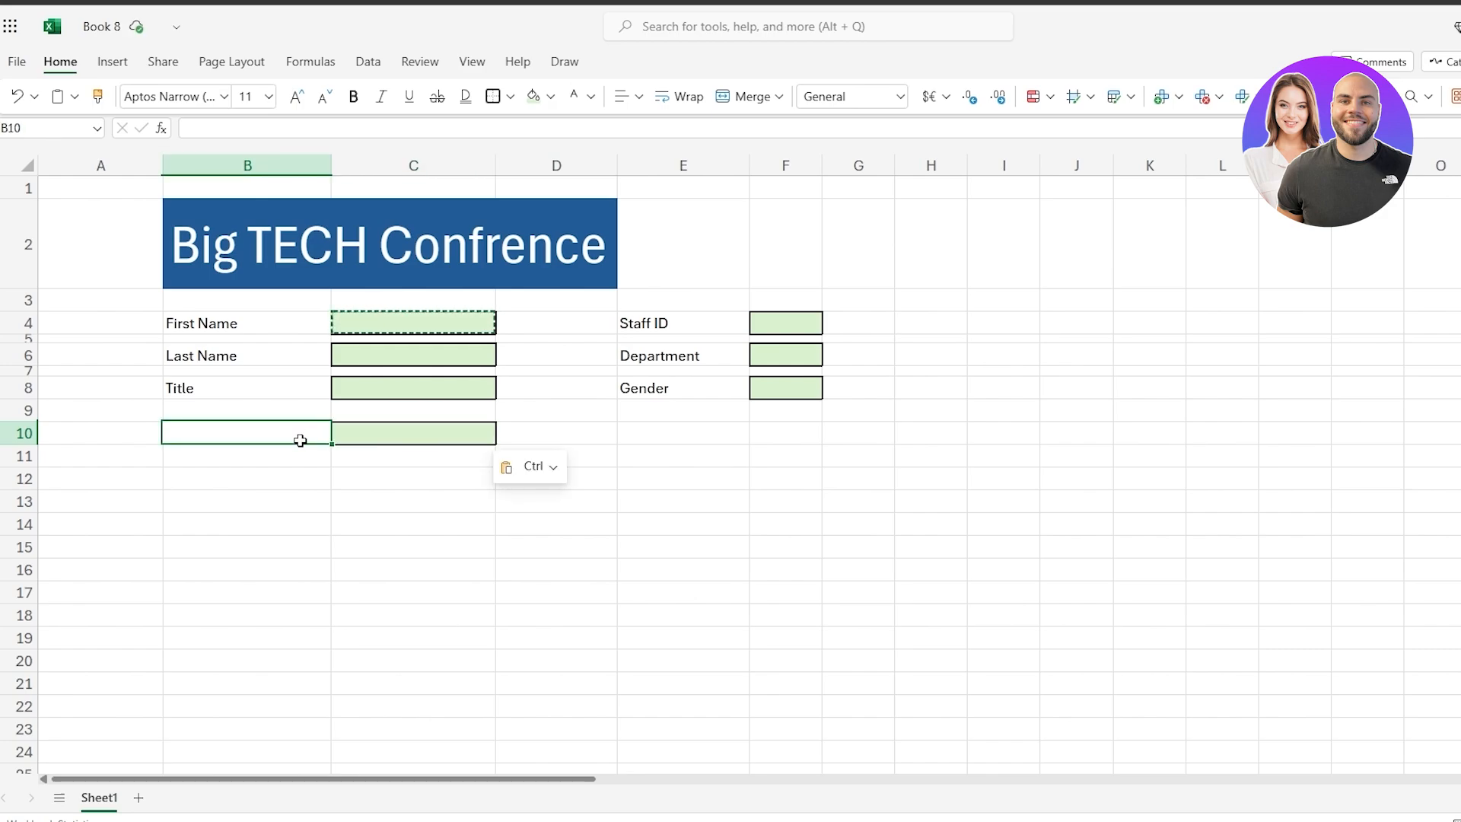
Label B10 "Entry Time" and select the input cell C10 beside it.
text(Entry t)
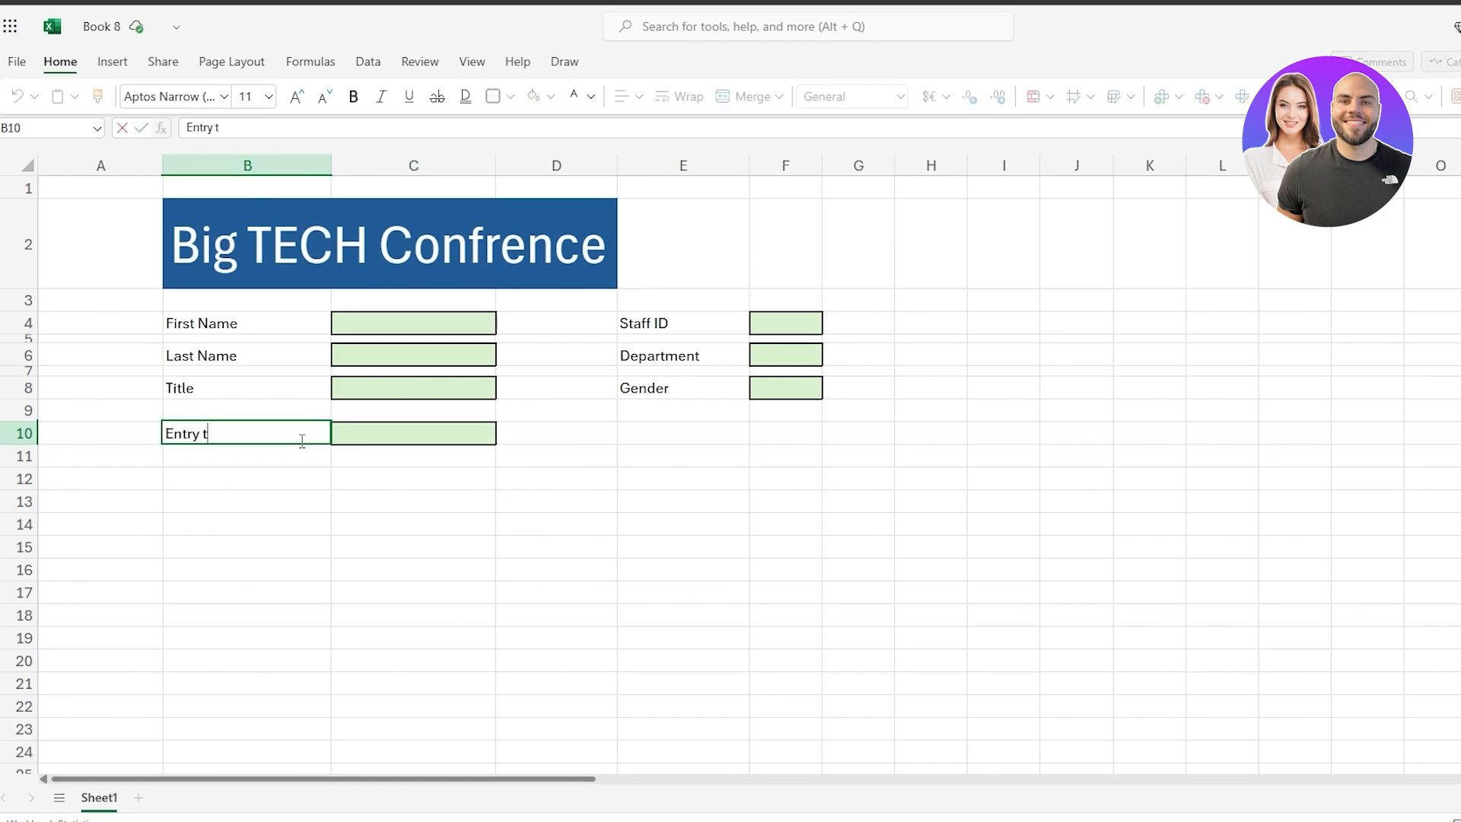
key(BackSpace)
text(Time)
key(Tab)
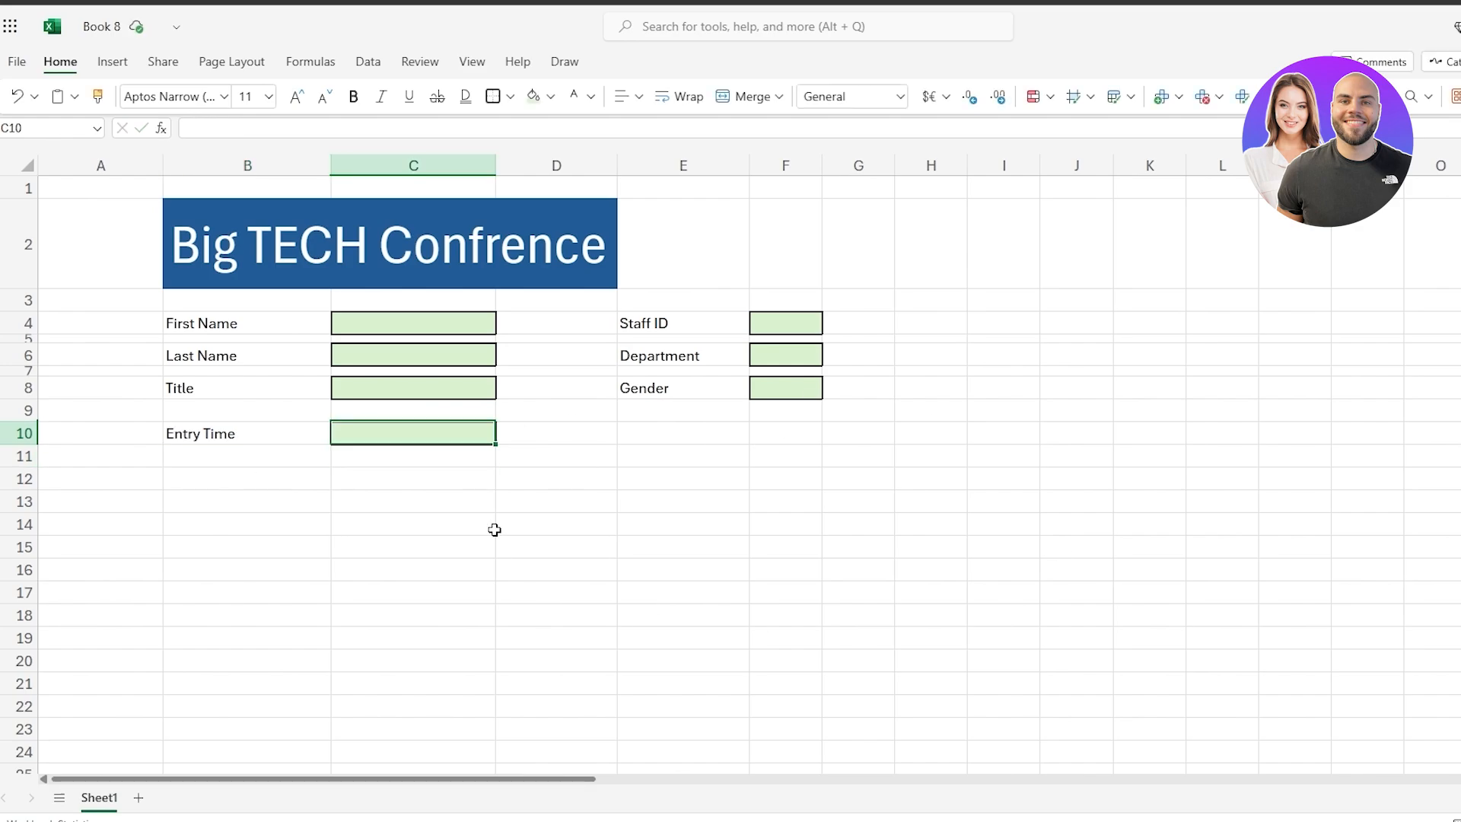
click(528, 660)
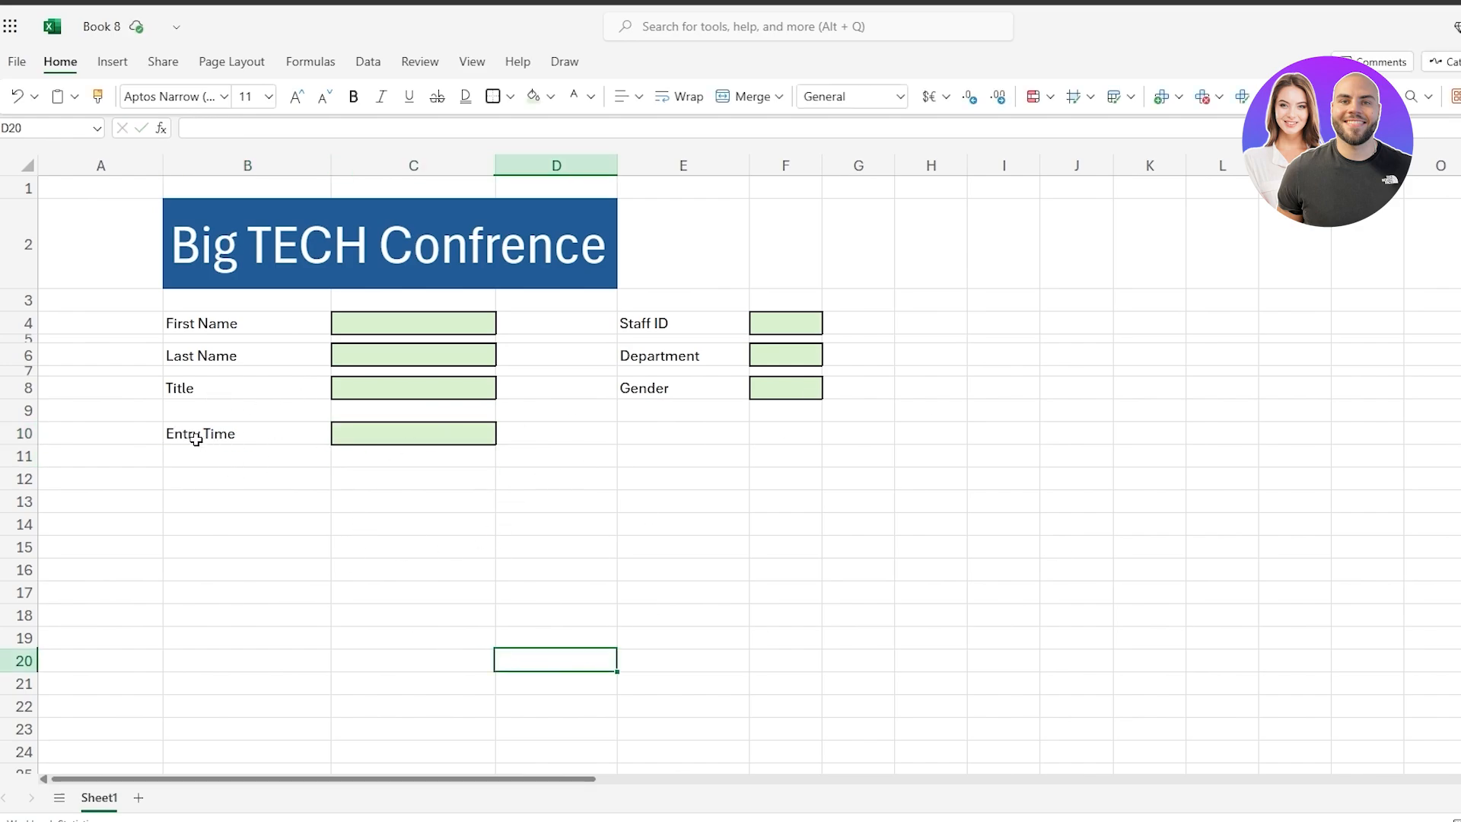
click(387, 433)
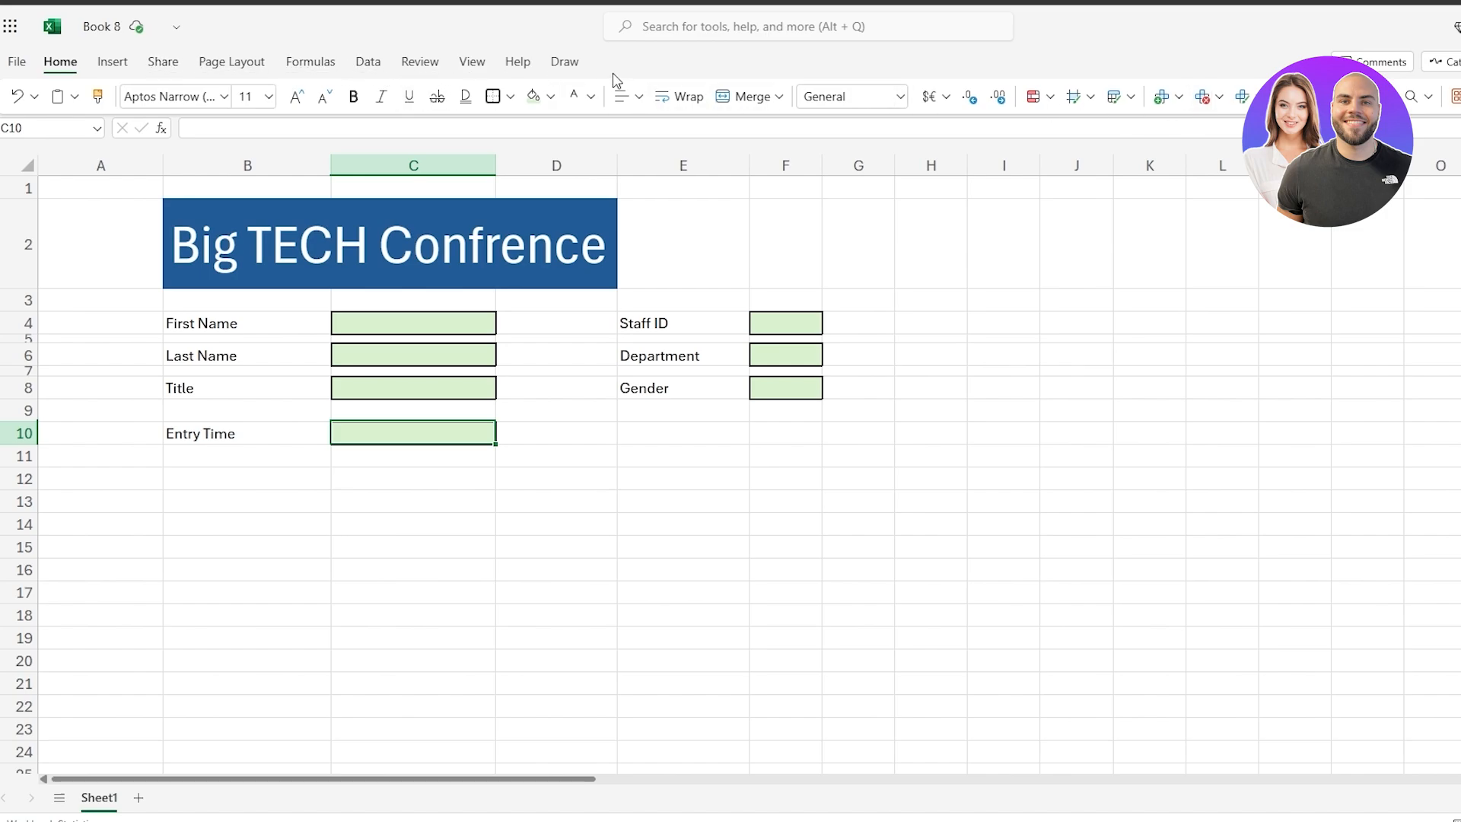
Search the available commands for "deve", then dismiss the search.
click(716, 19)
text(deve)
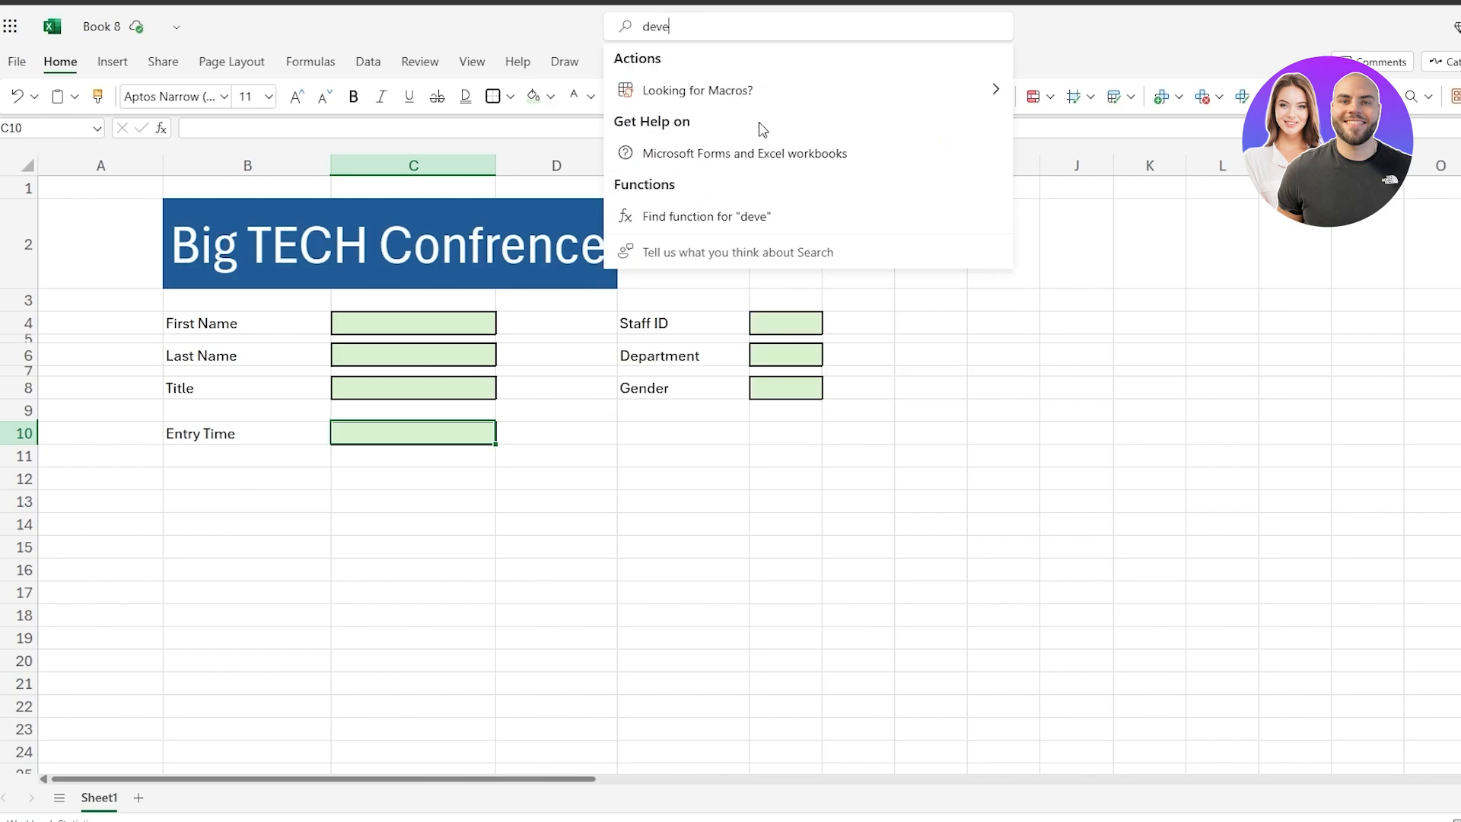
click(527, 38)
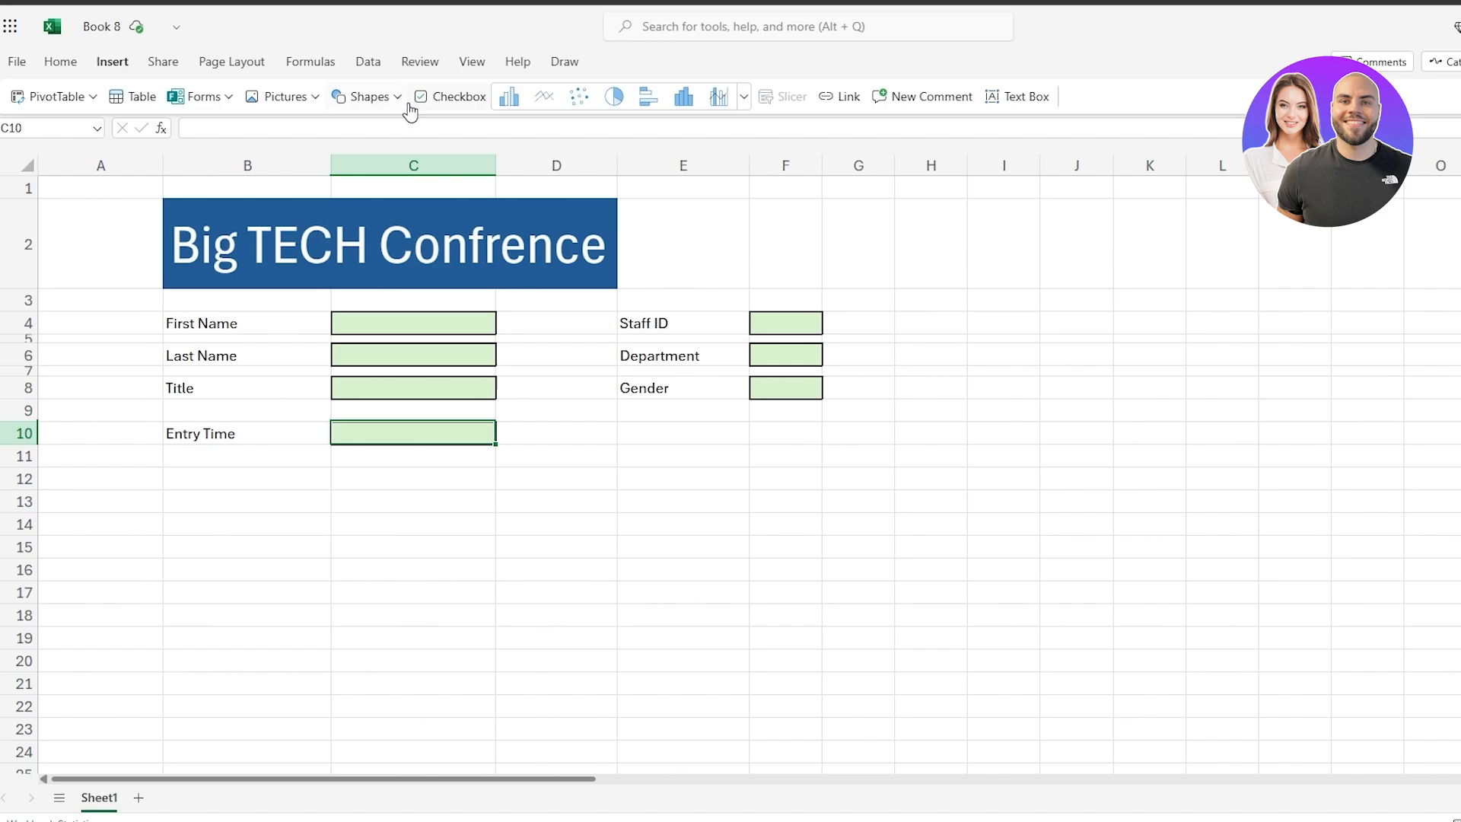
Add data validation to C10 that allows a list with the source "Morning".
click(373, 65)
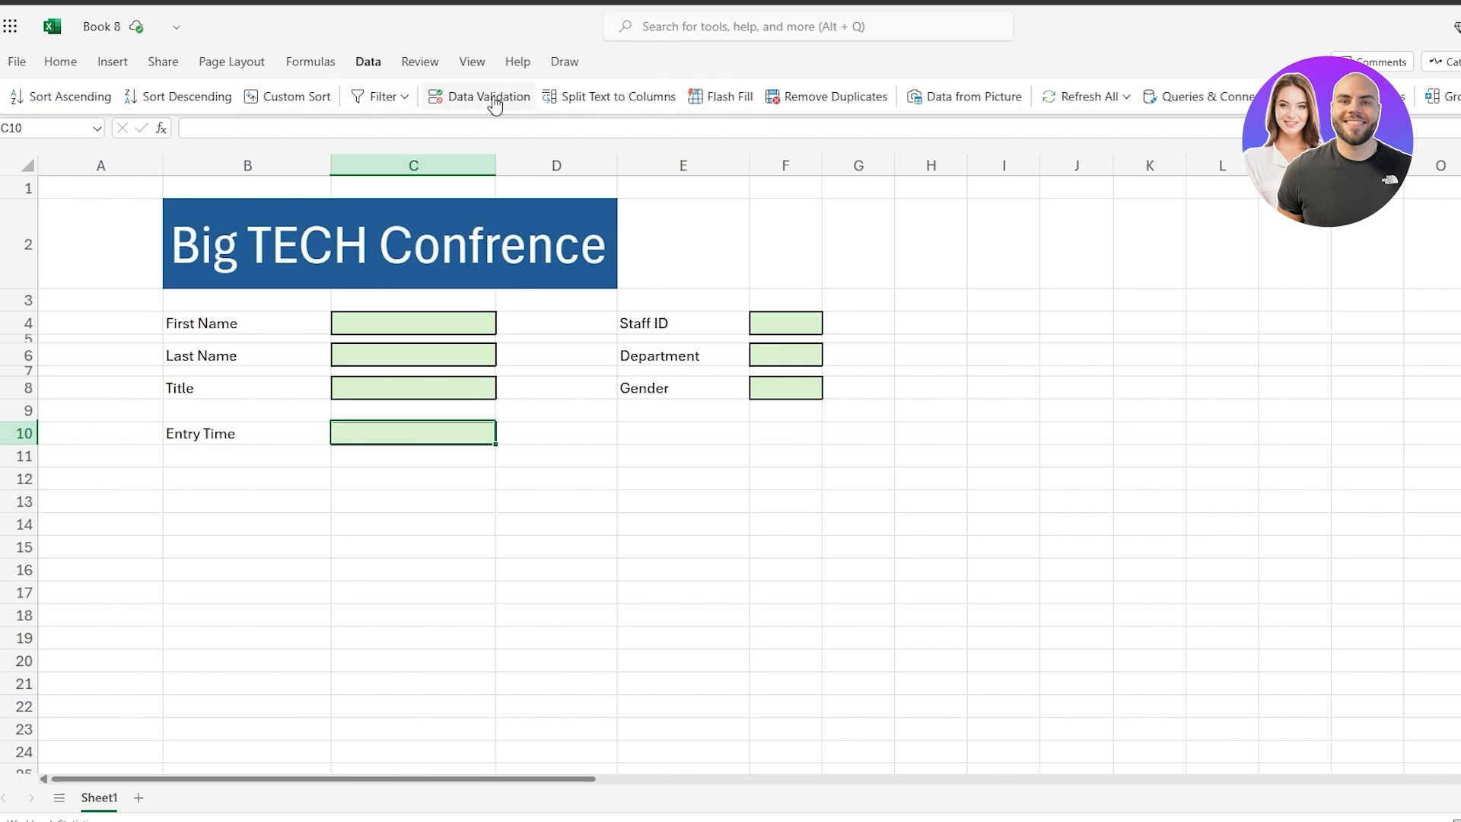
click(462, 108)
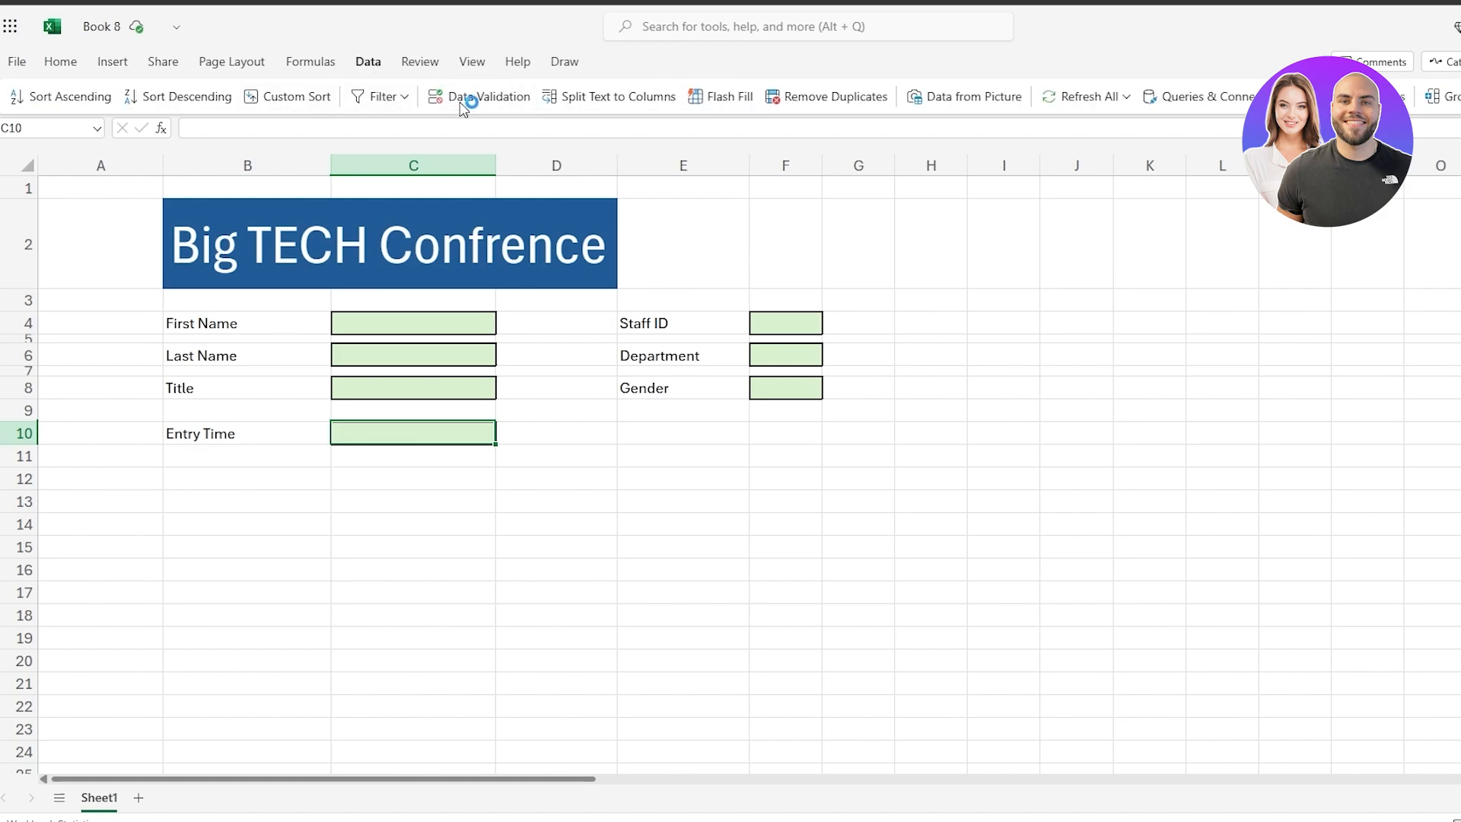
click(768, 326)
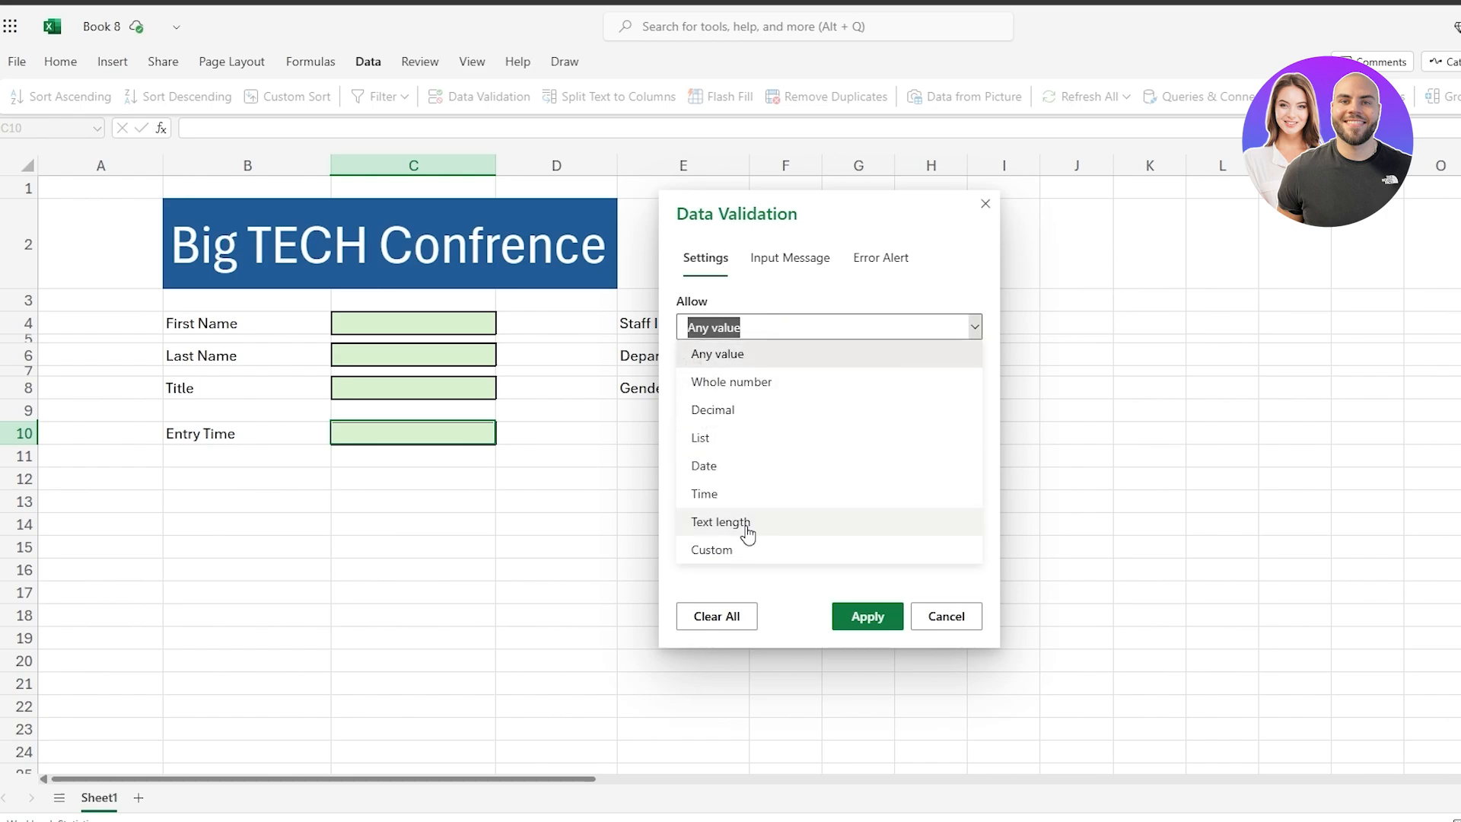
click(716, 440)
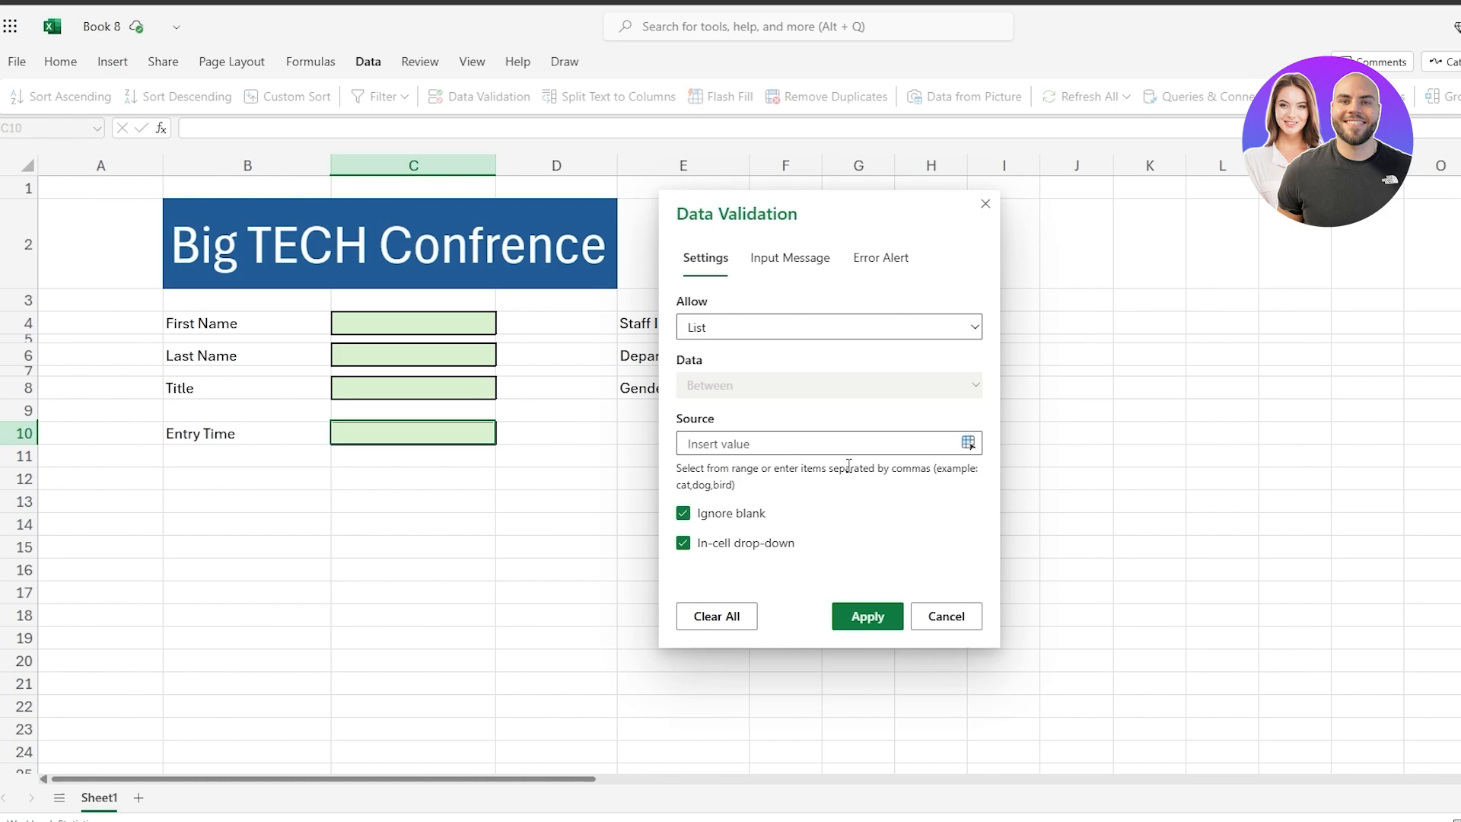
text(Mo)
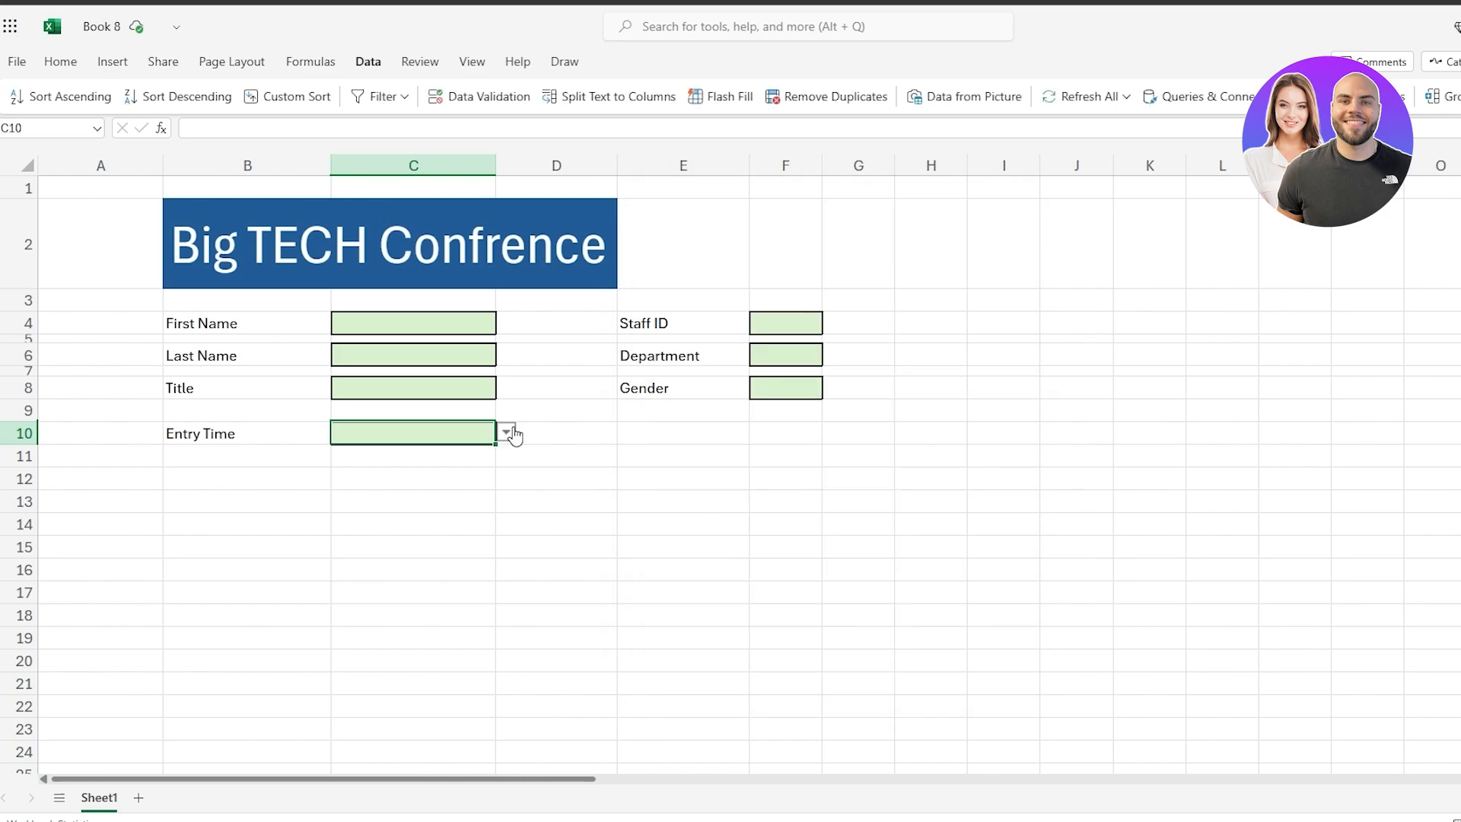
Test the in-cell drop-down list of the Entry Time cell C10.
click(508, 432)
click(506, 435)
click(503, 439)
click(480, 475)
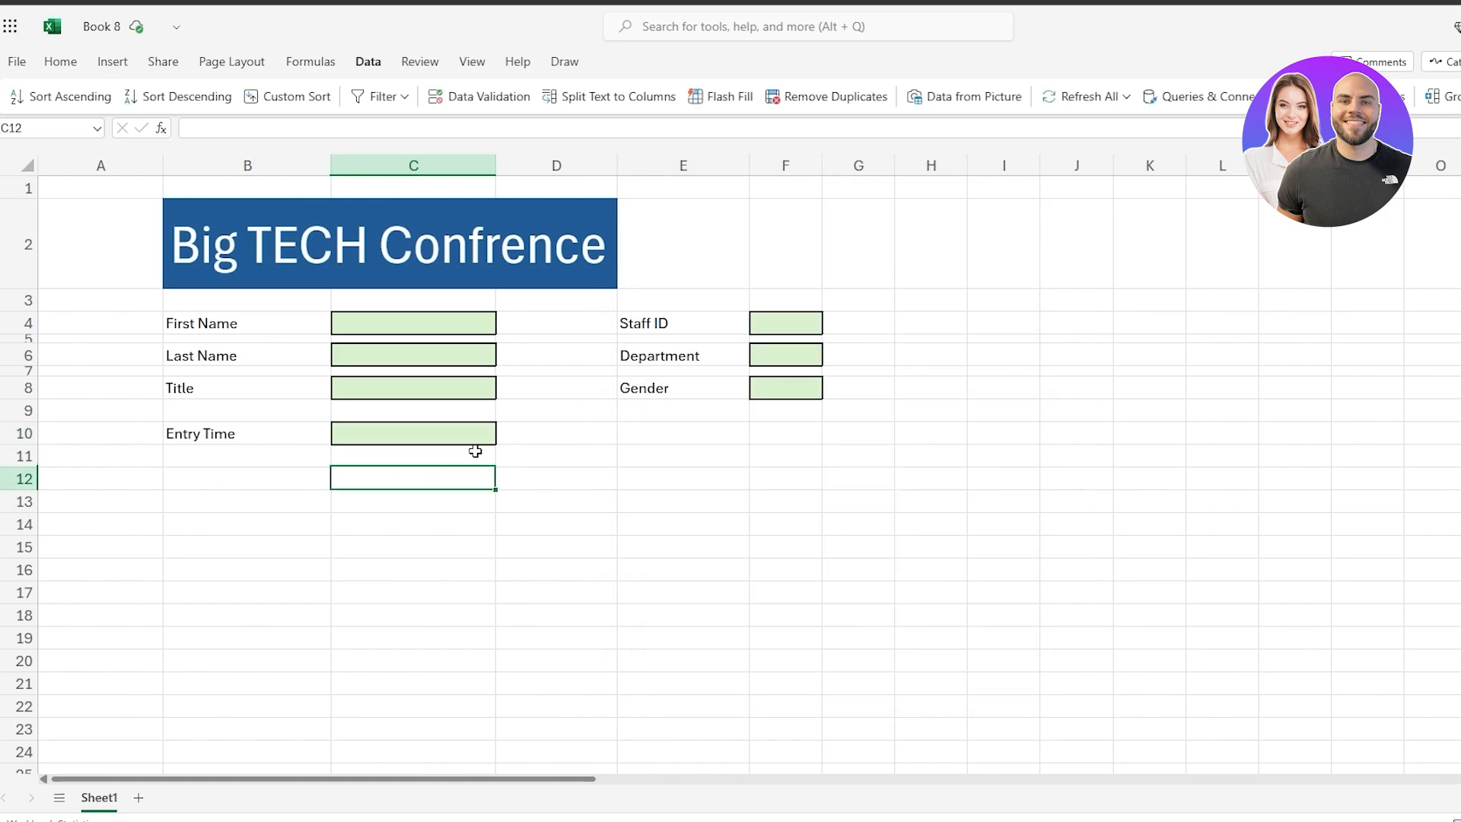
click(474, 452)
Change C10's validation list source to "Morning, Evening" and turn off Ignore blank and In-cell drop-down.
click(479, 432)
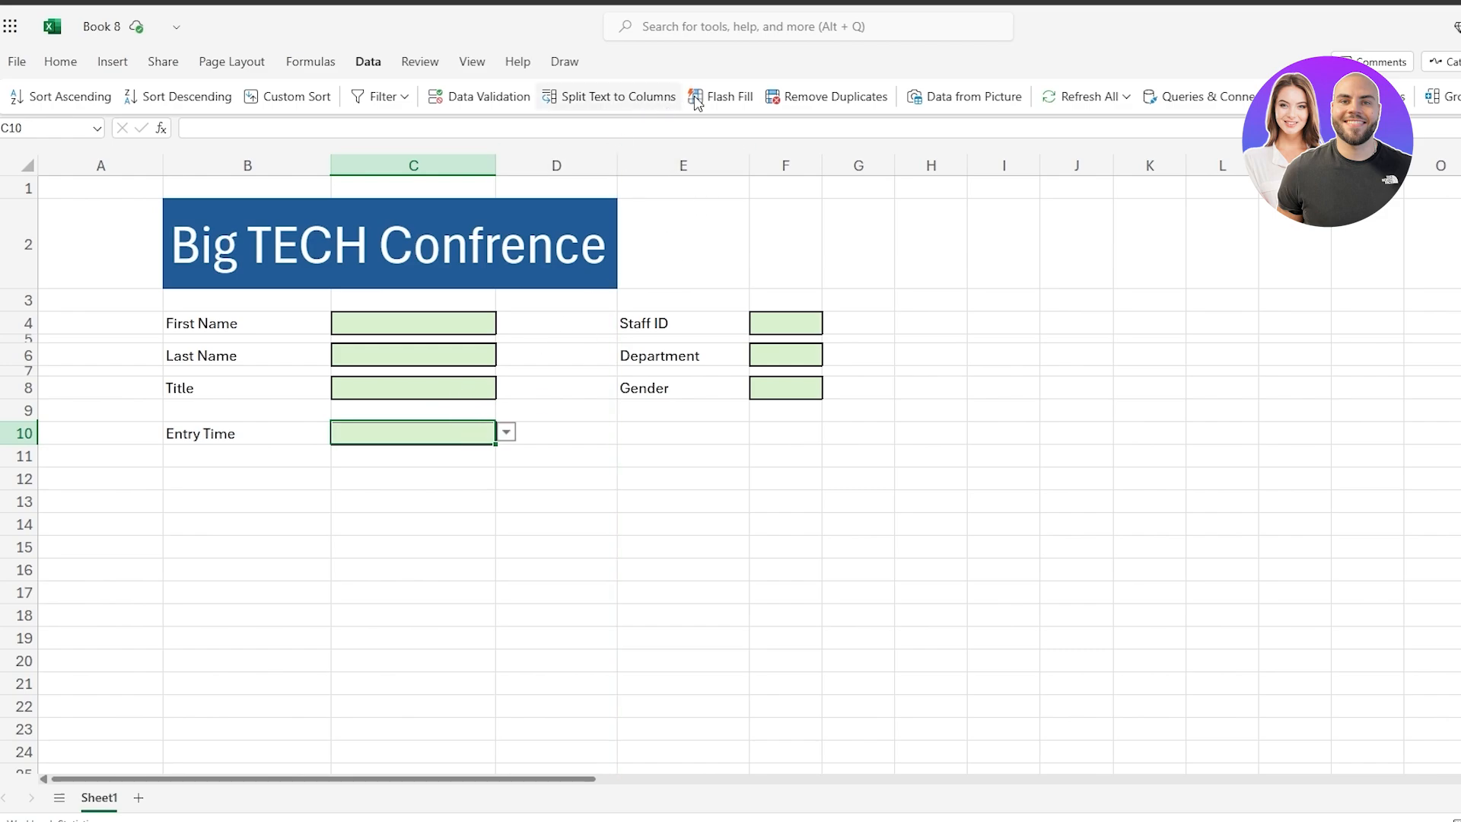
click(493, 97)
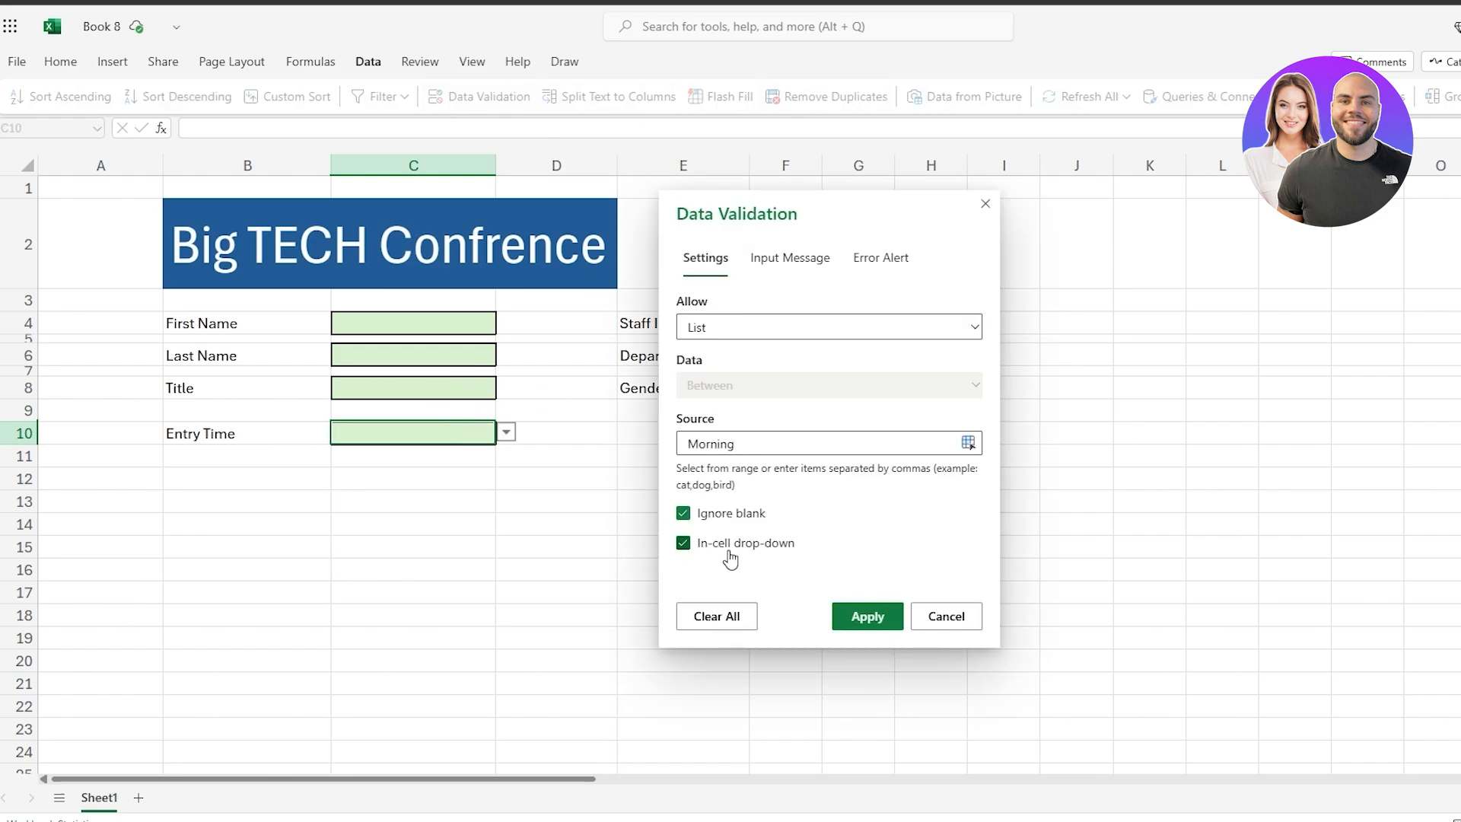
click(911, 445)
key(Return)
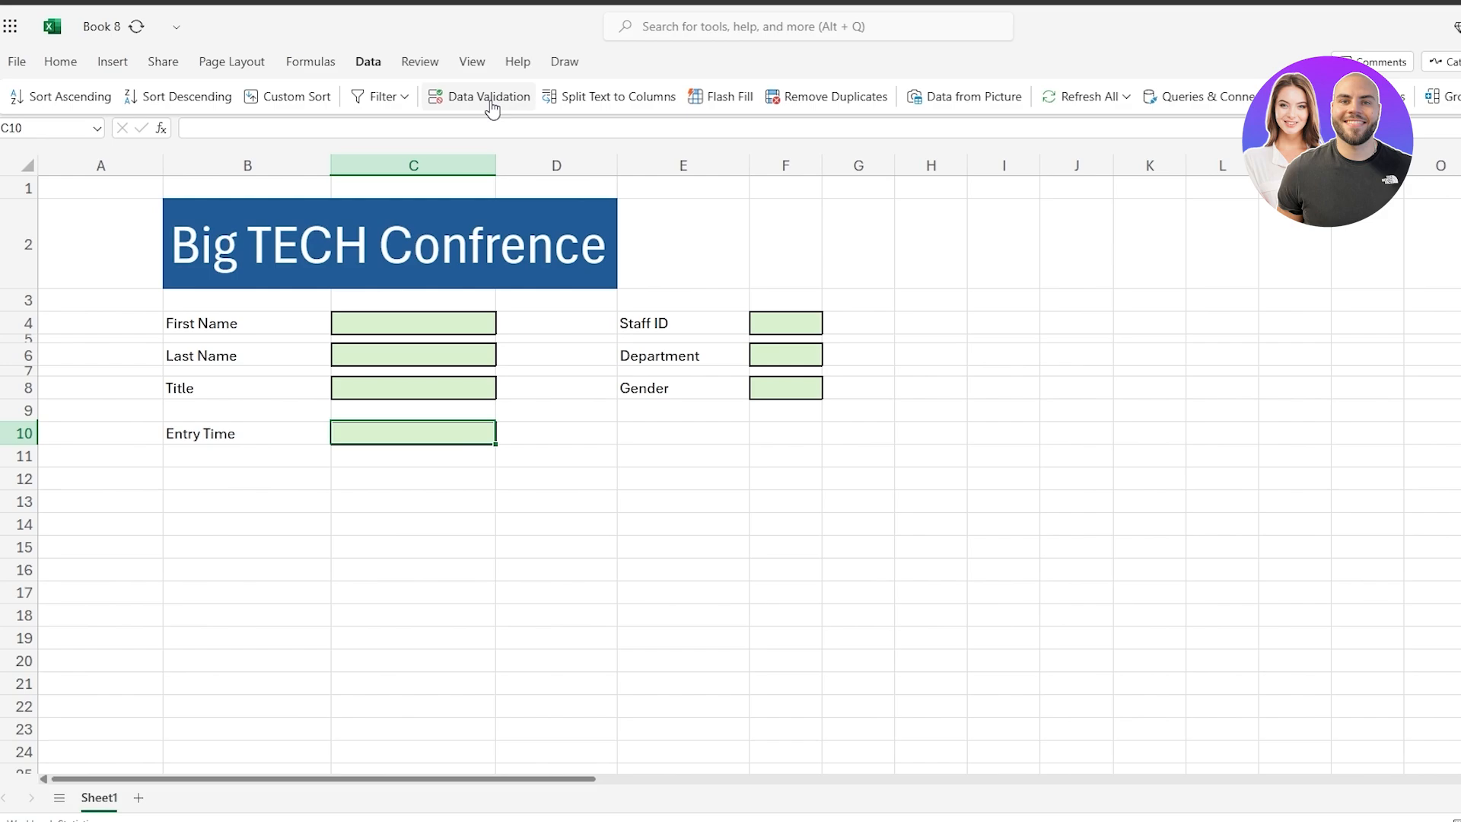
Turn Ignore blank and In-cell drop-down back on for C10's validation and open its list.
click(491, 99)
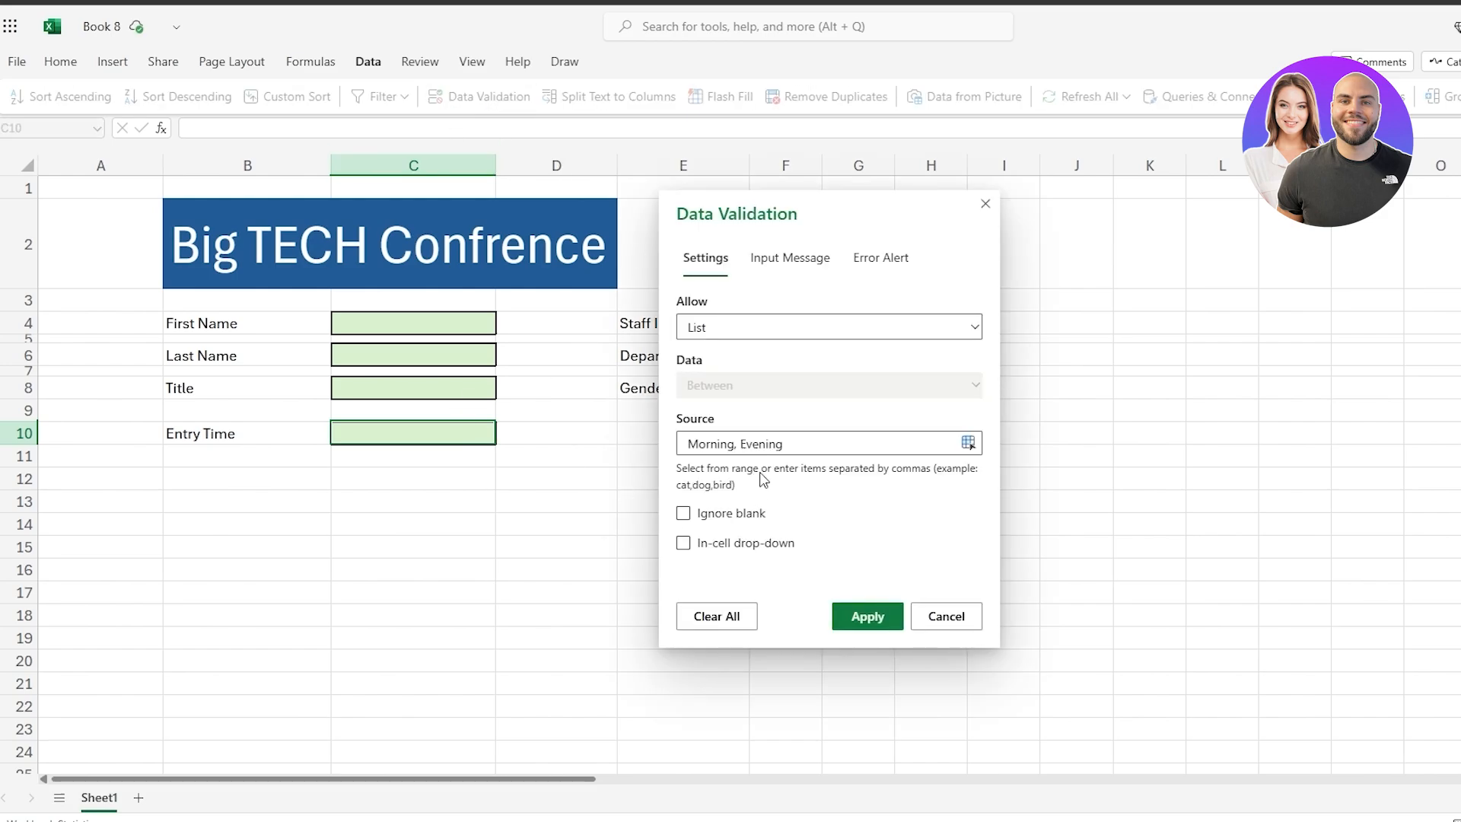
key(Return)
click(507, 433)
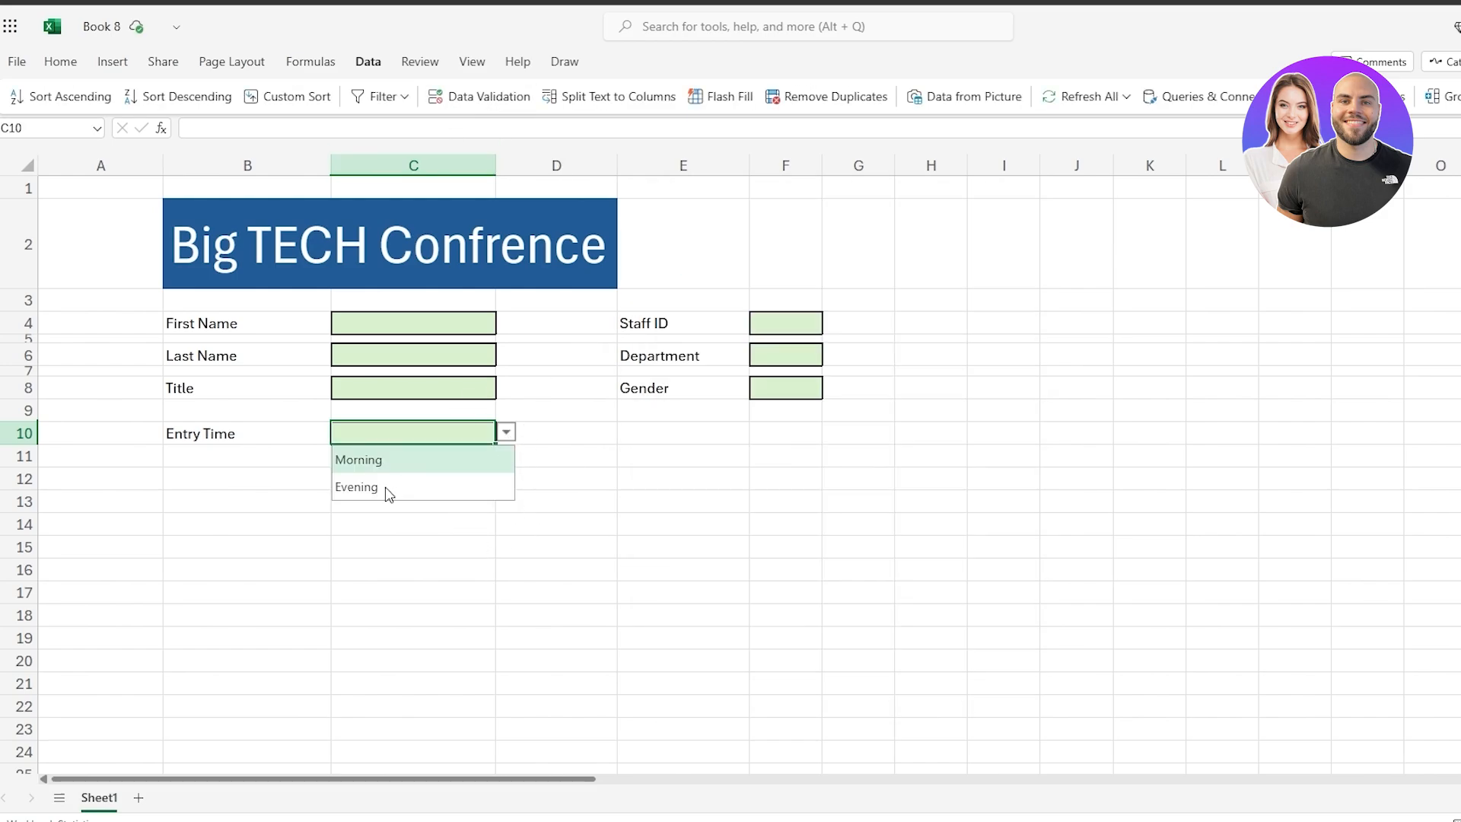
Add "Afternoon" between Morning and Evening in C10's validation list source.
click(479, 96)
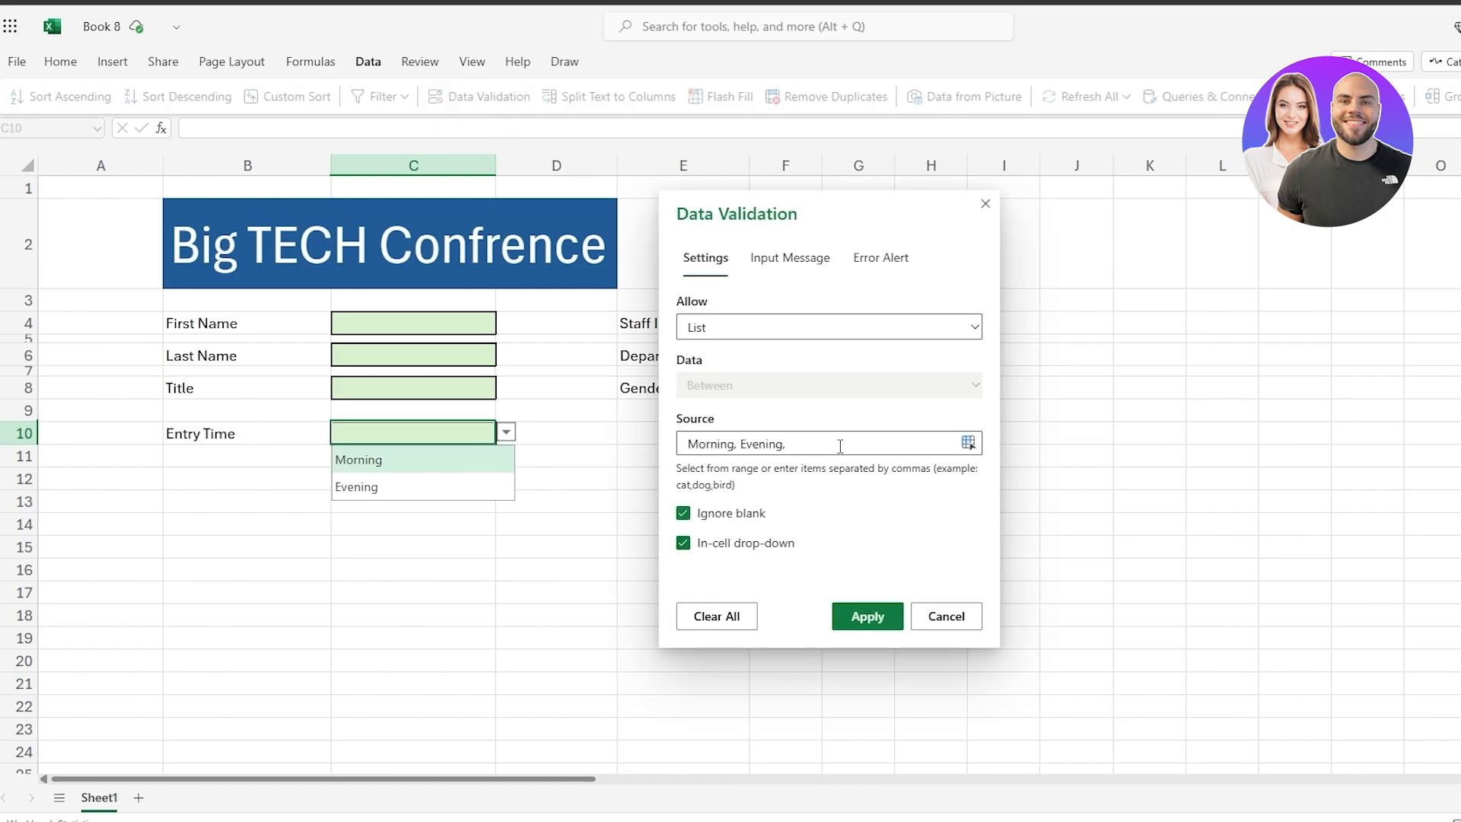
key(Left)
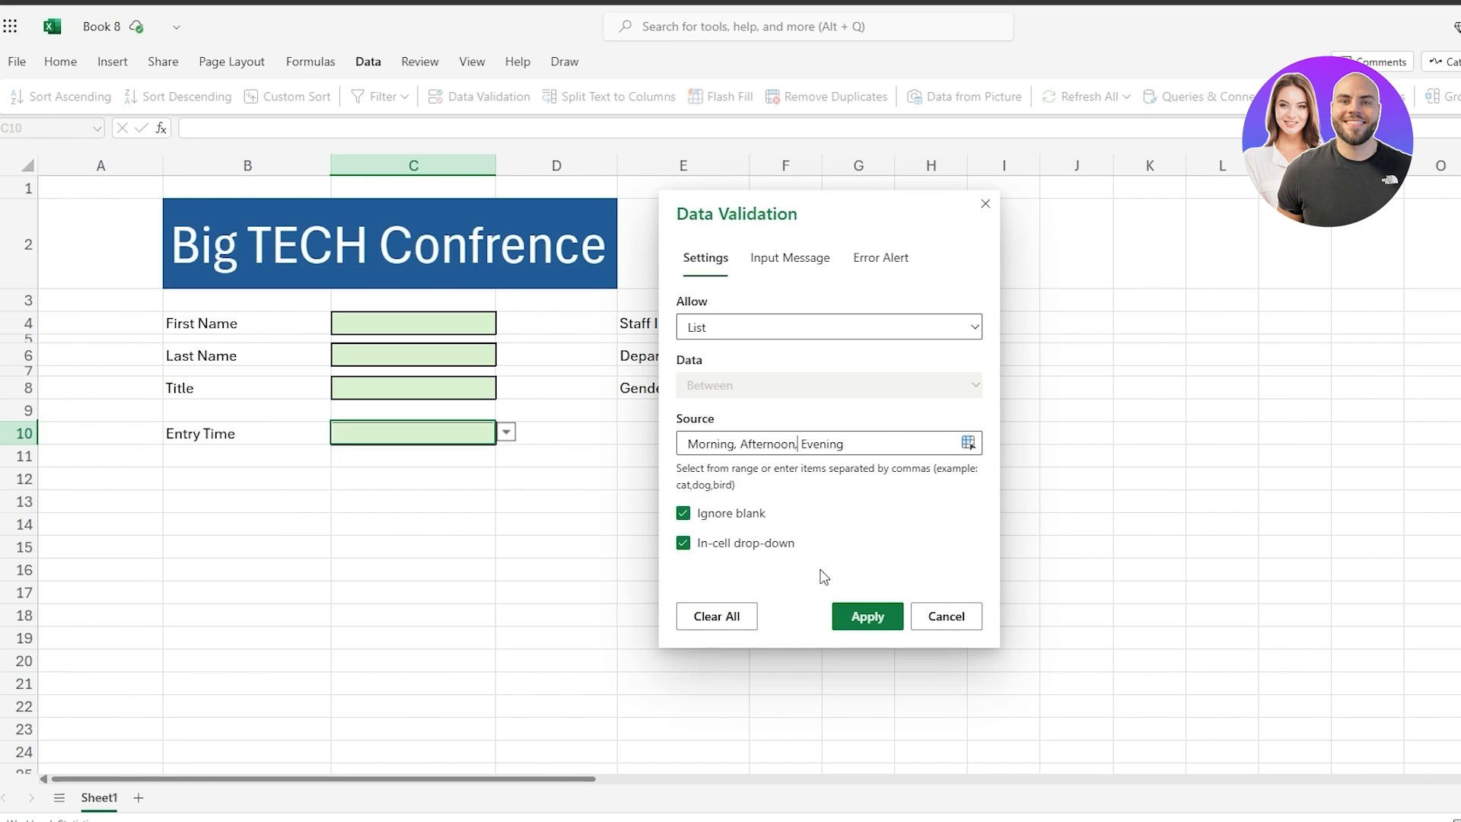
click(868, 616)
Try the Entry Time drop-down by choosing Morning, Afternoon and finally Evening in C10.
click(505, 435)
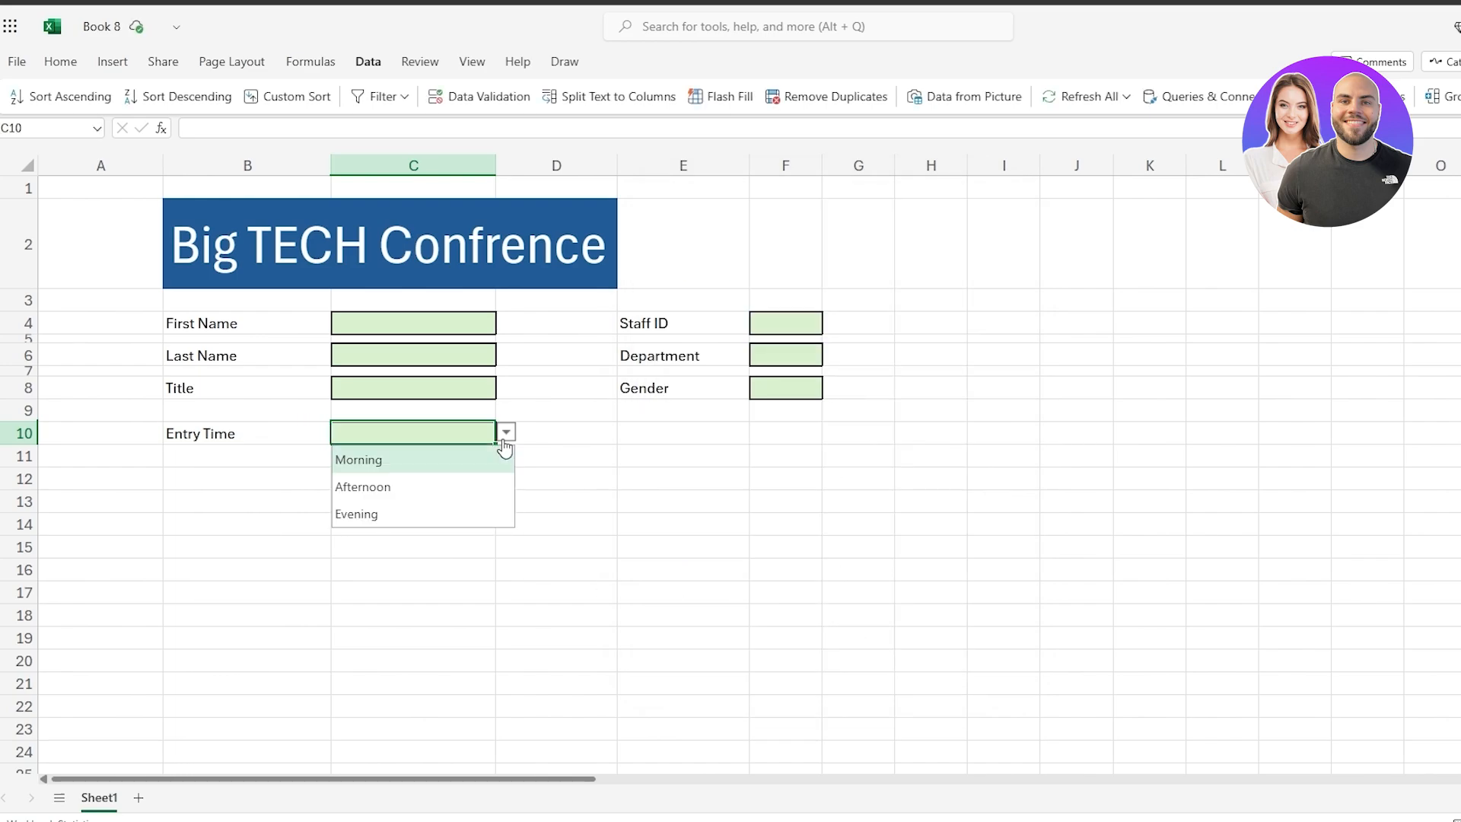
click(414, 457)
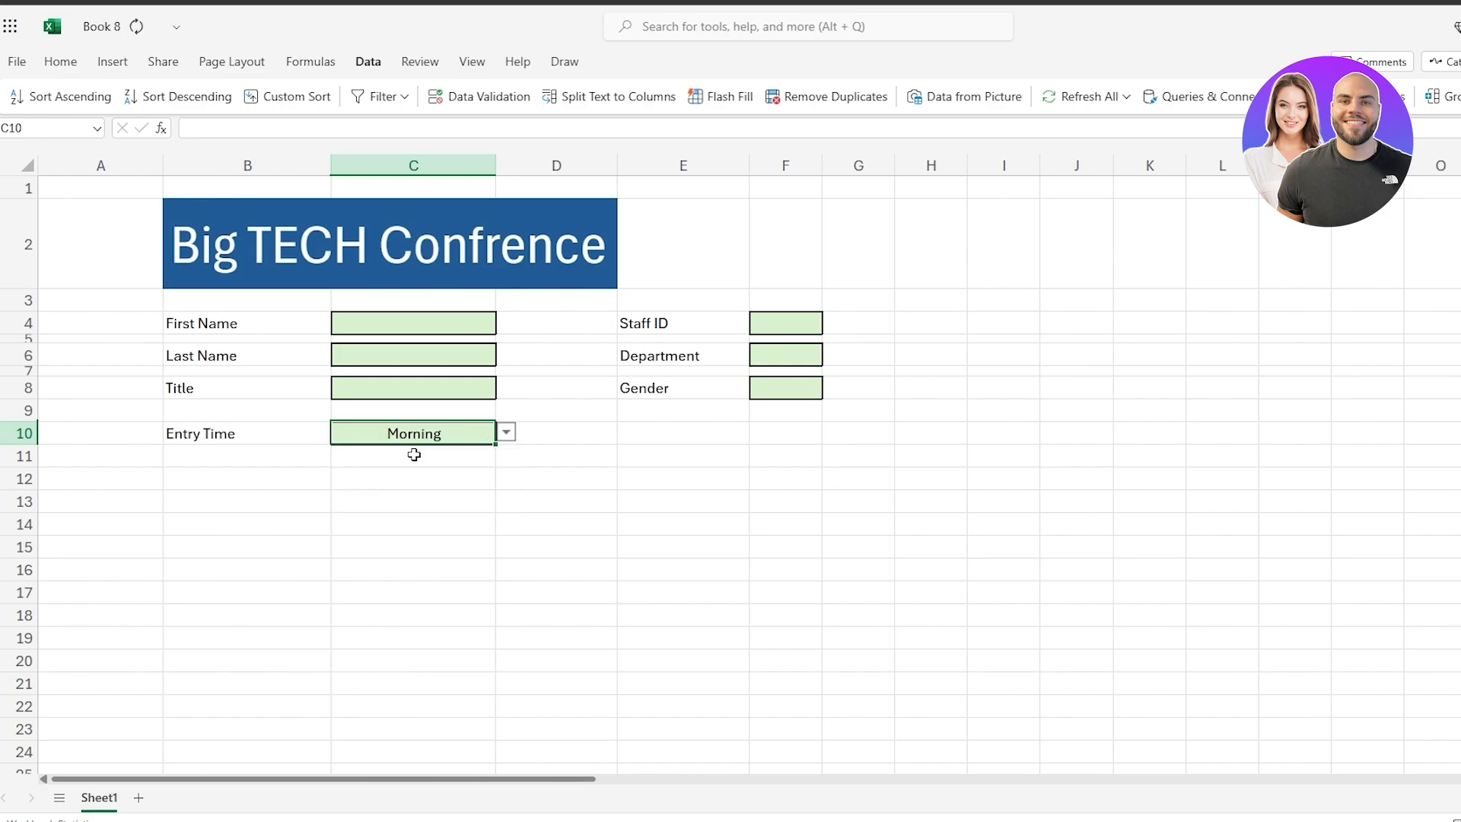
click(510, 439)
click(457, 493)
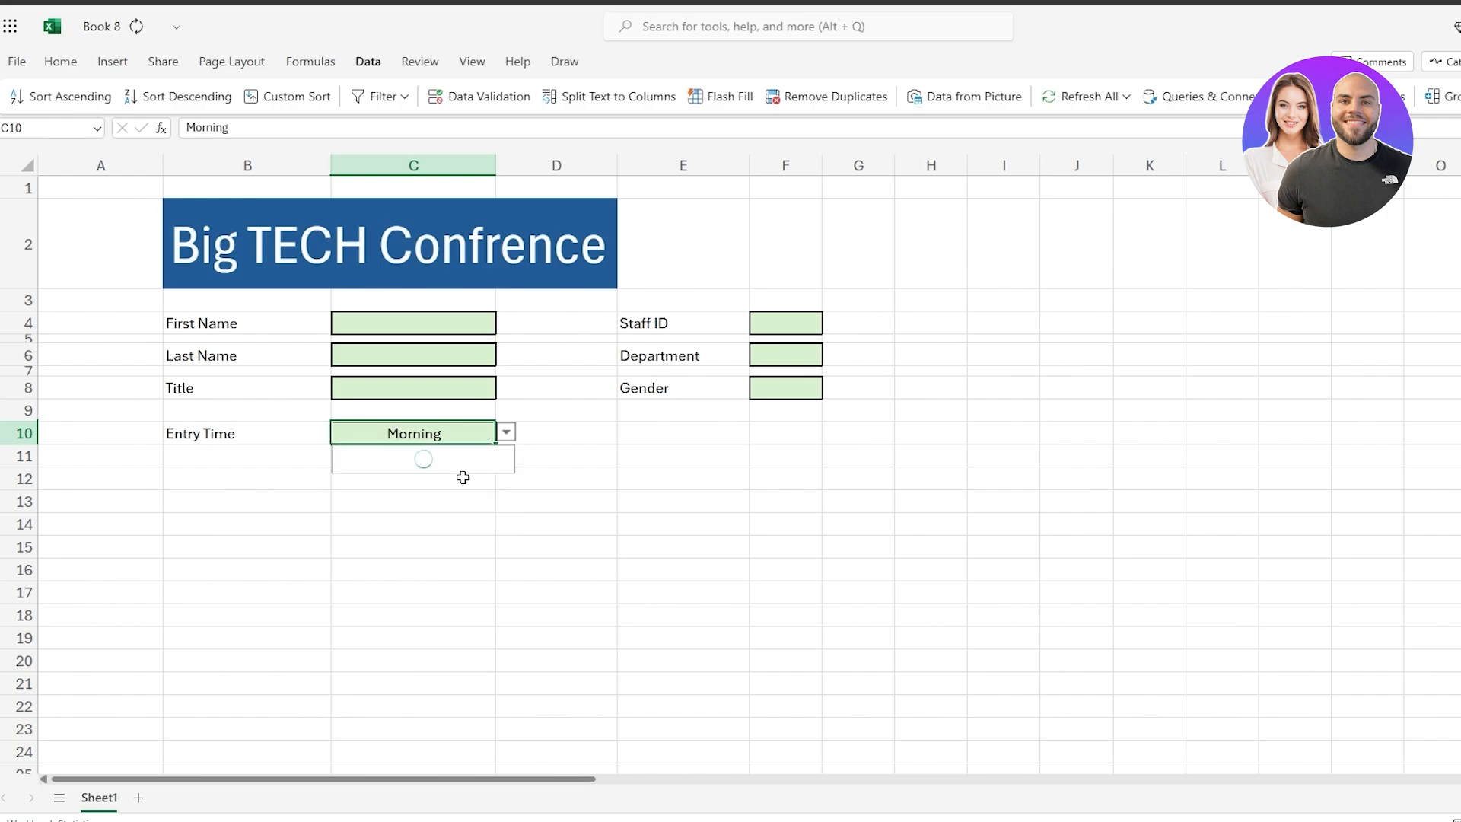
click(506, 435)
click(385, 516)
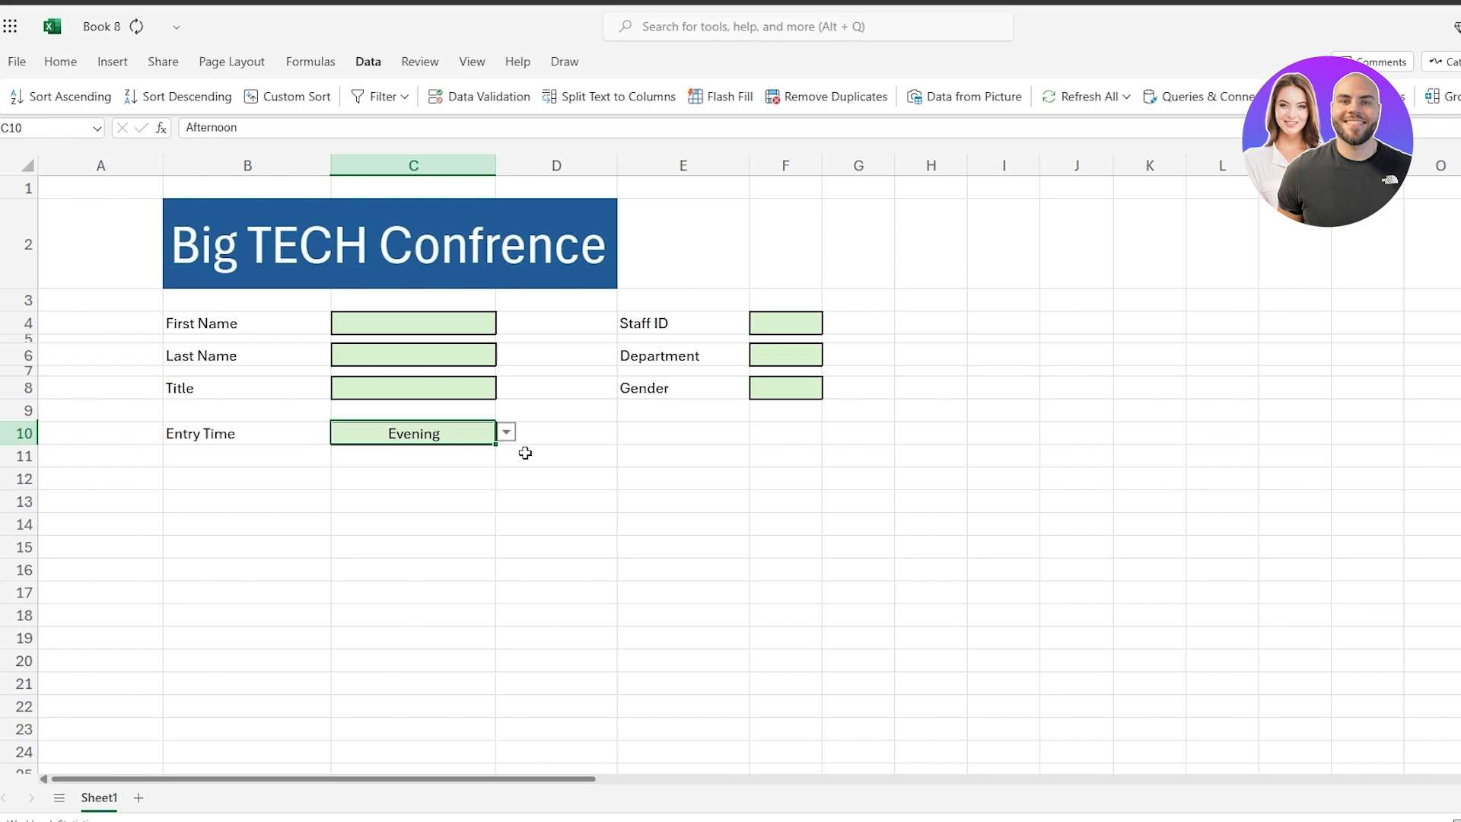
click(471, 472)
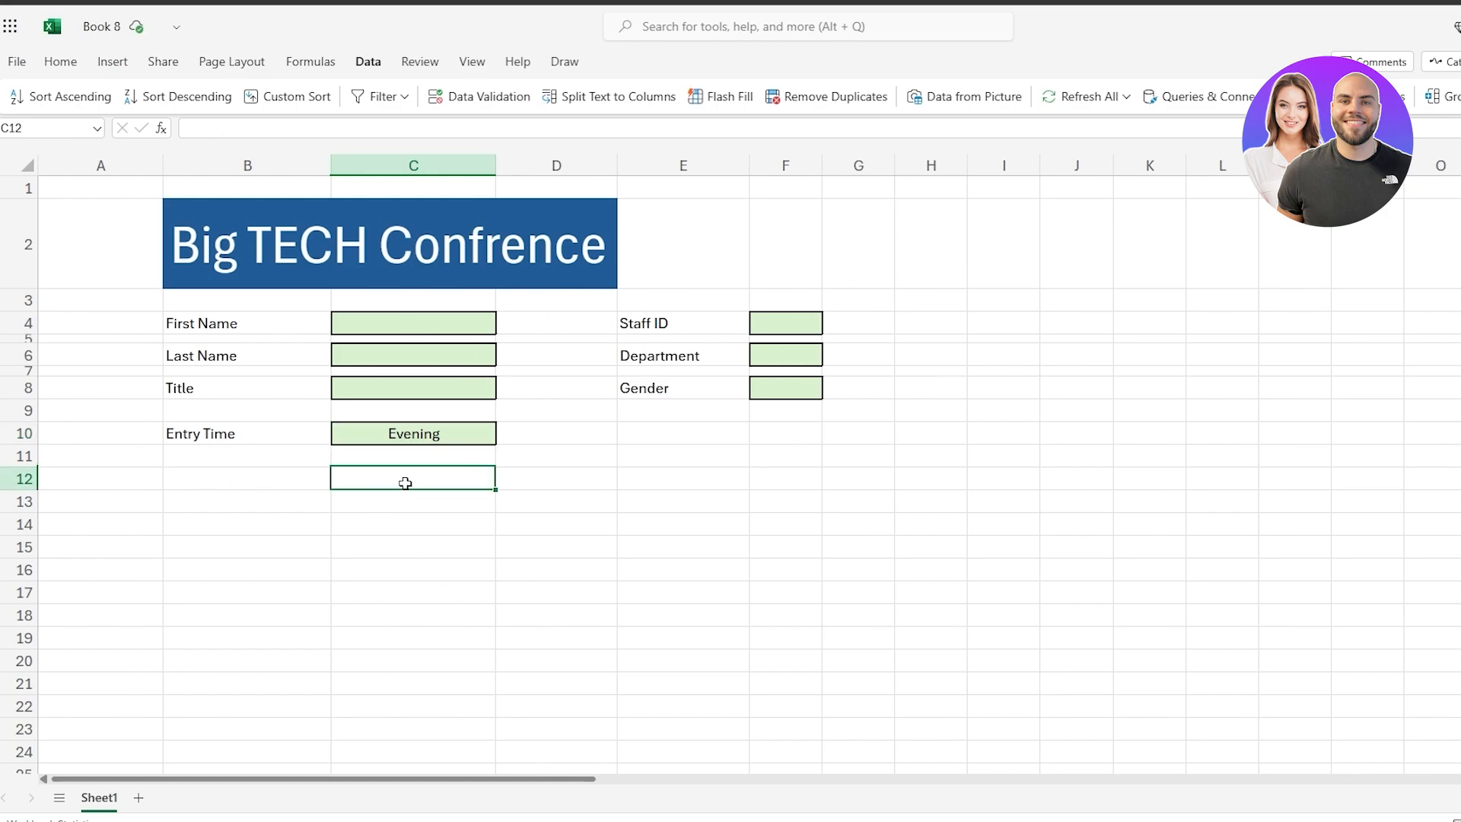
Try inserting a checkbox in C12 and toggling it.
click(393, 571)
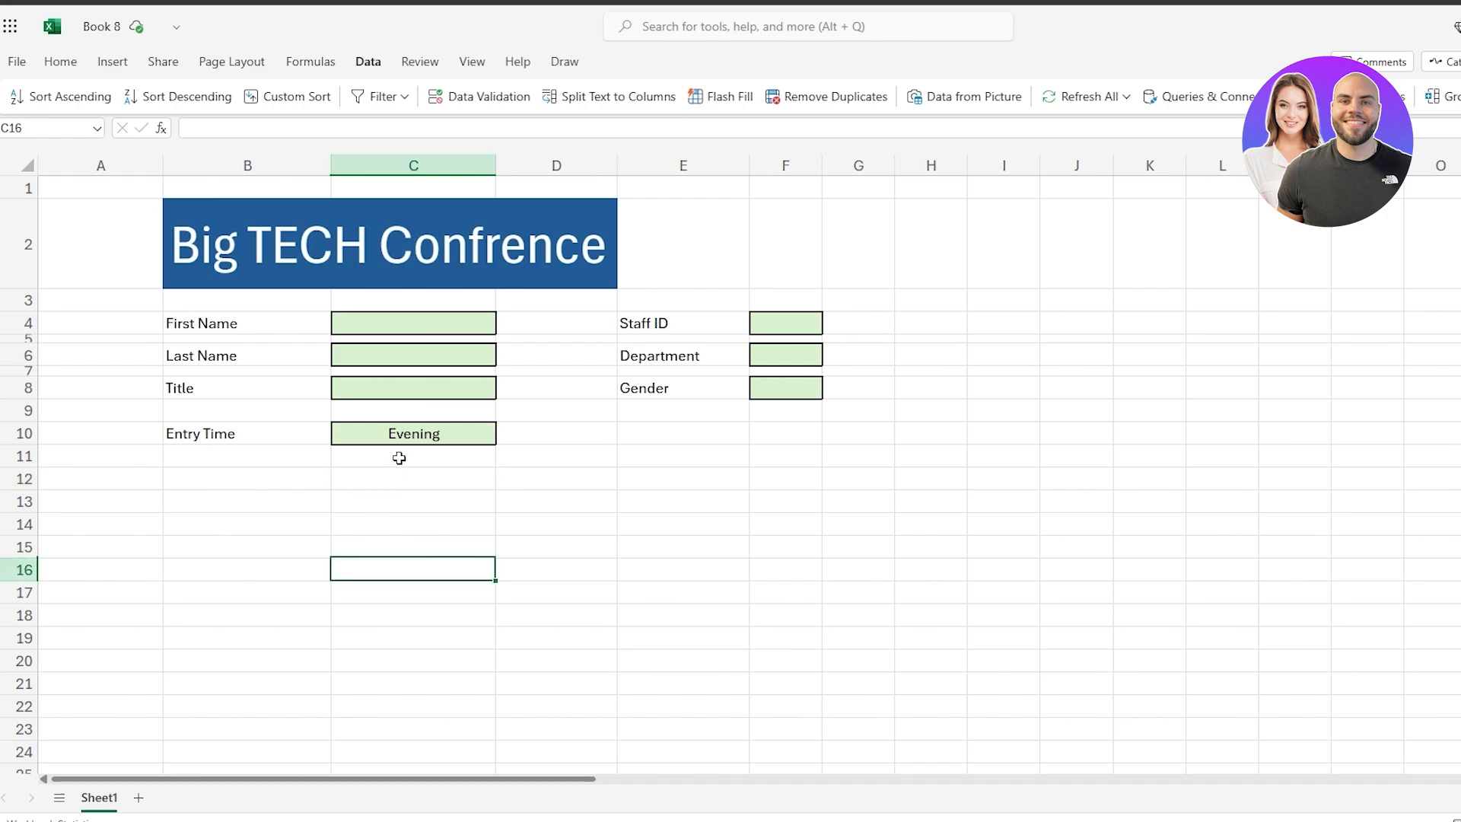
click(411, 479)
click(113, 61)
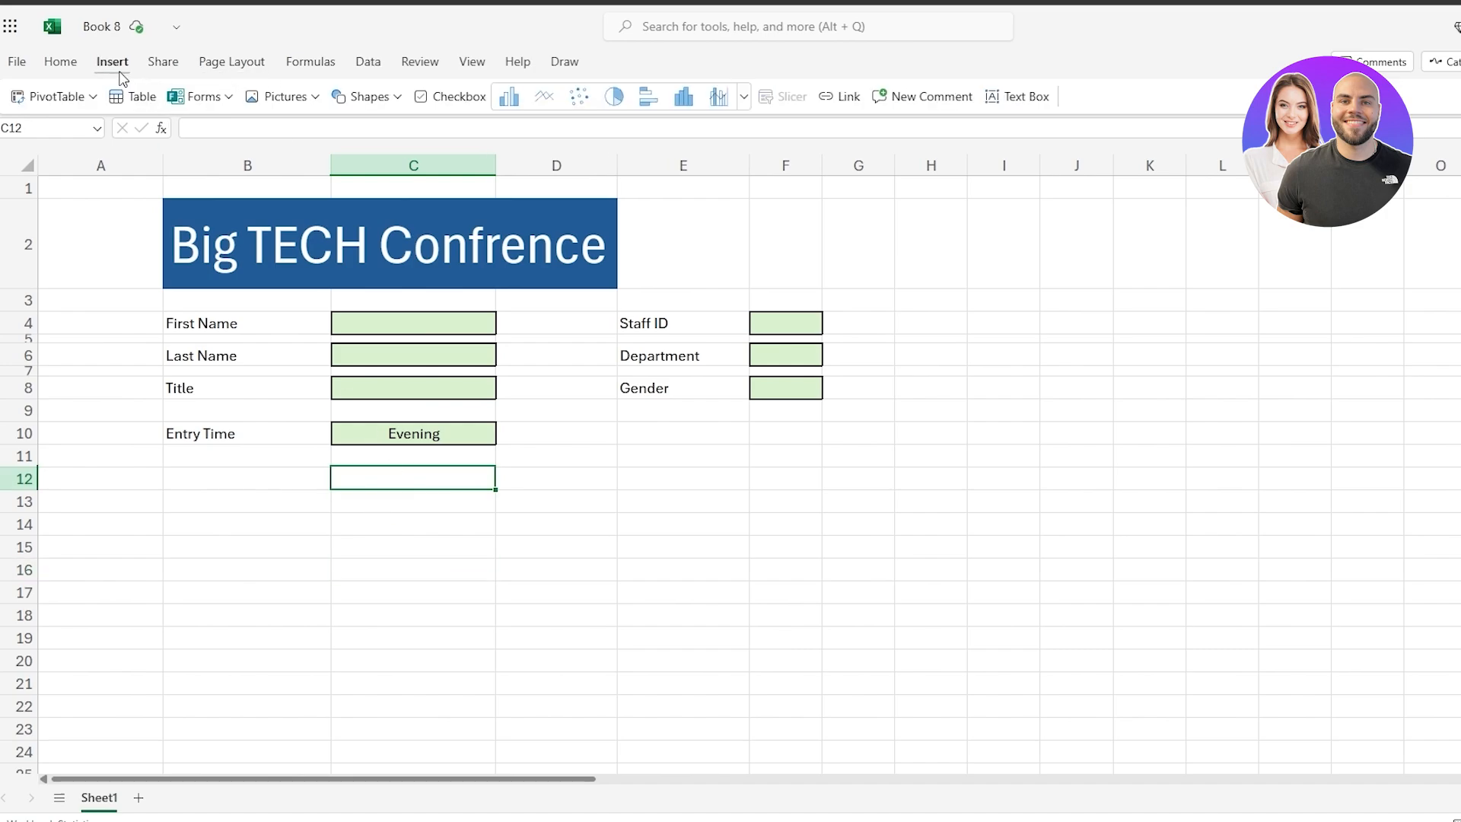
click(392, 97)
click(428, 100)
click(413, 481)
click(412, 481)
click(447, 500)
click(413, 479)
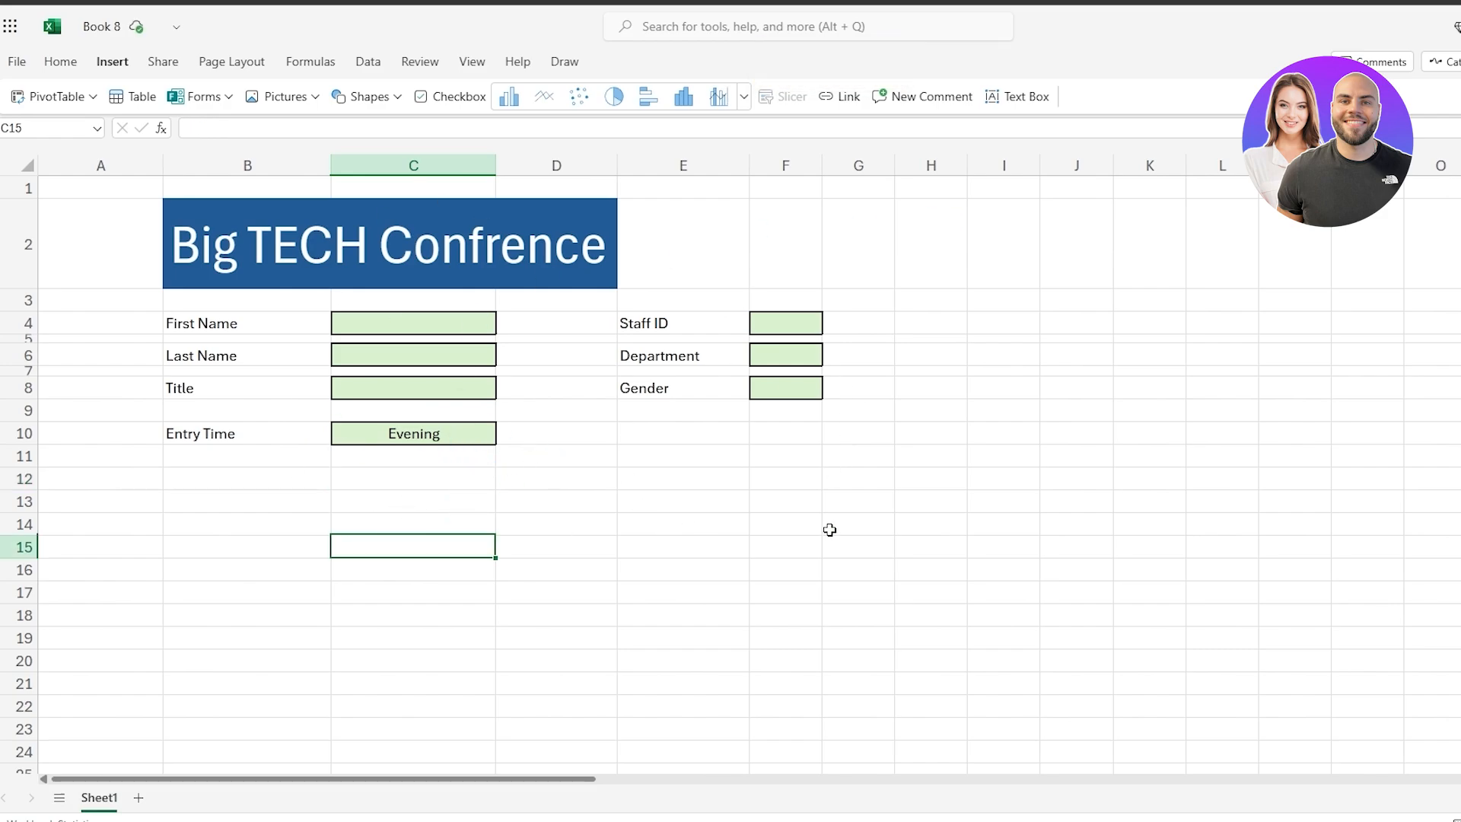
Highlight the whole form area B2:F13 to review its layout.
drag(95, 219, 298, 413)
click(216, 524)
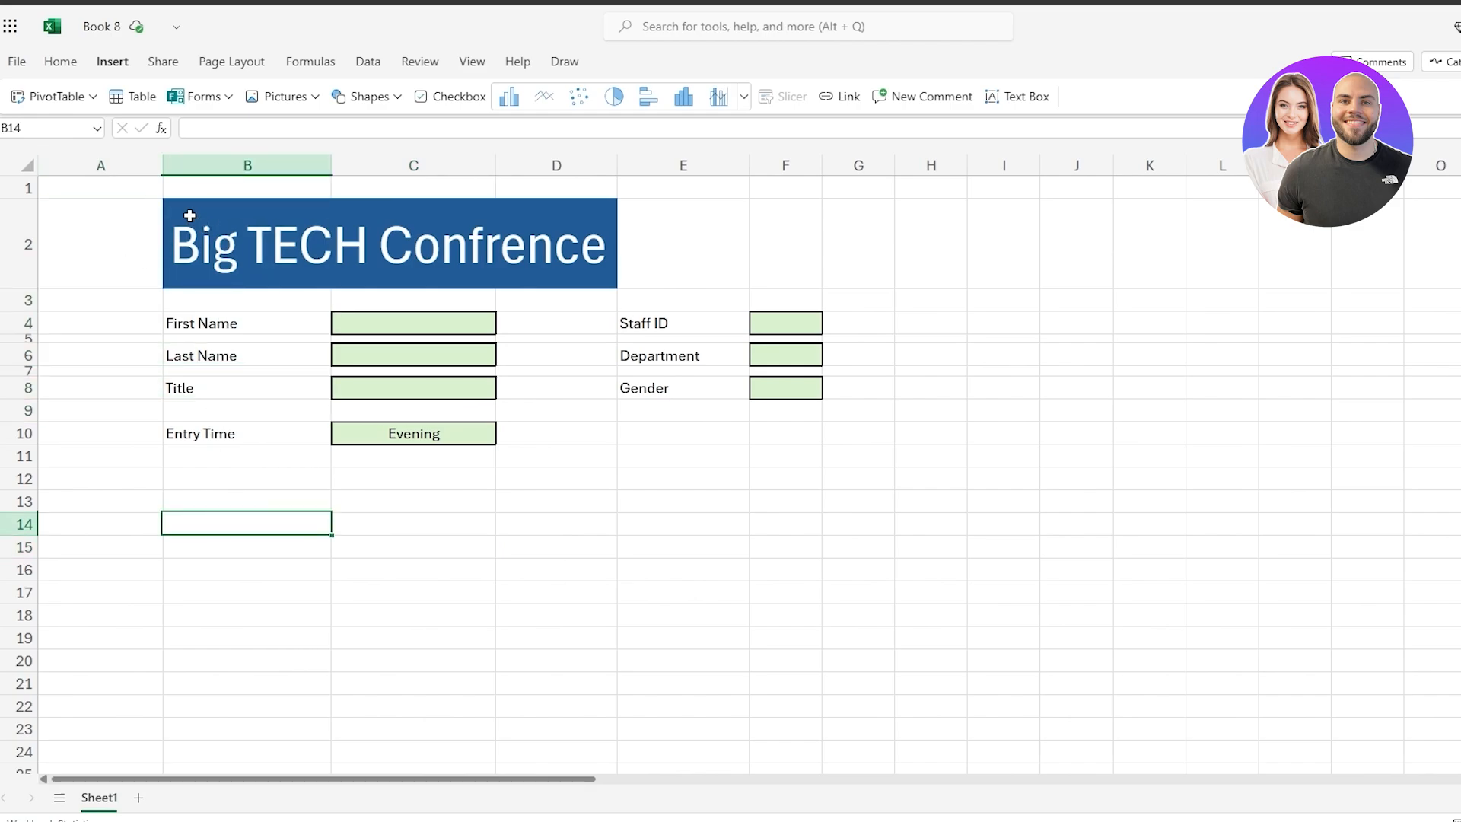
drag(190, 215, 659, 452)
drag(747, 459, 804, 496)
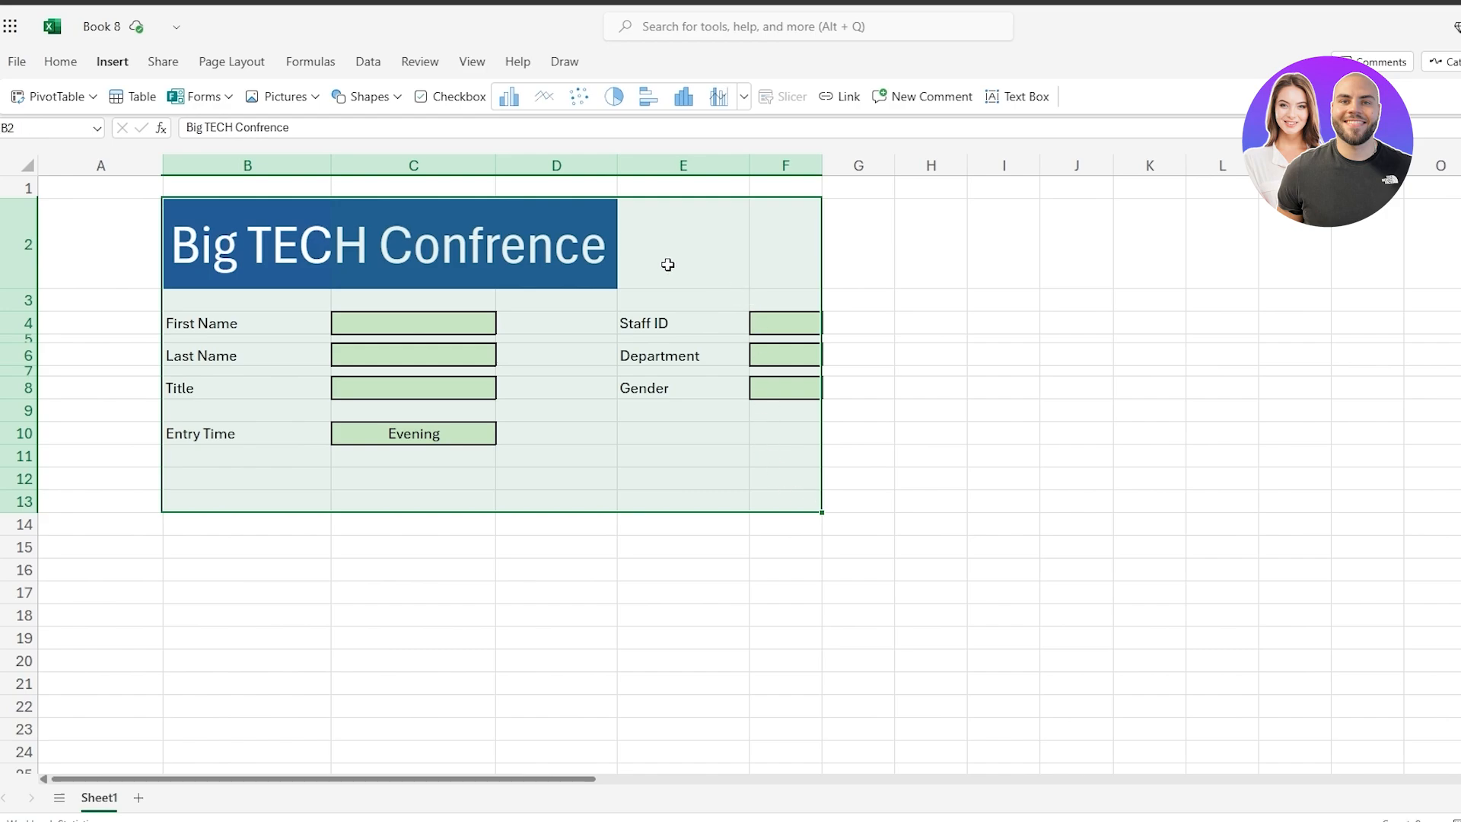
click(582, 268)
Extend the heading's blue fill across E2:F2 so the banner spans the full width of the form.
drag(662, 251, 753, 261)
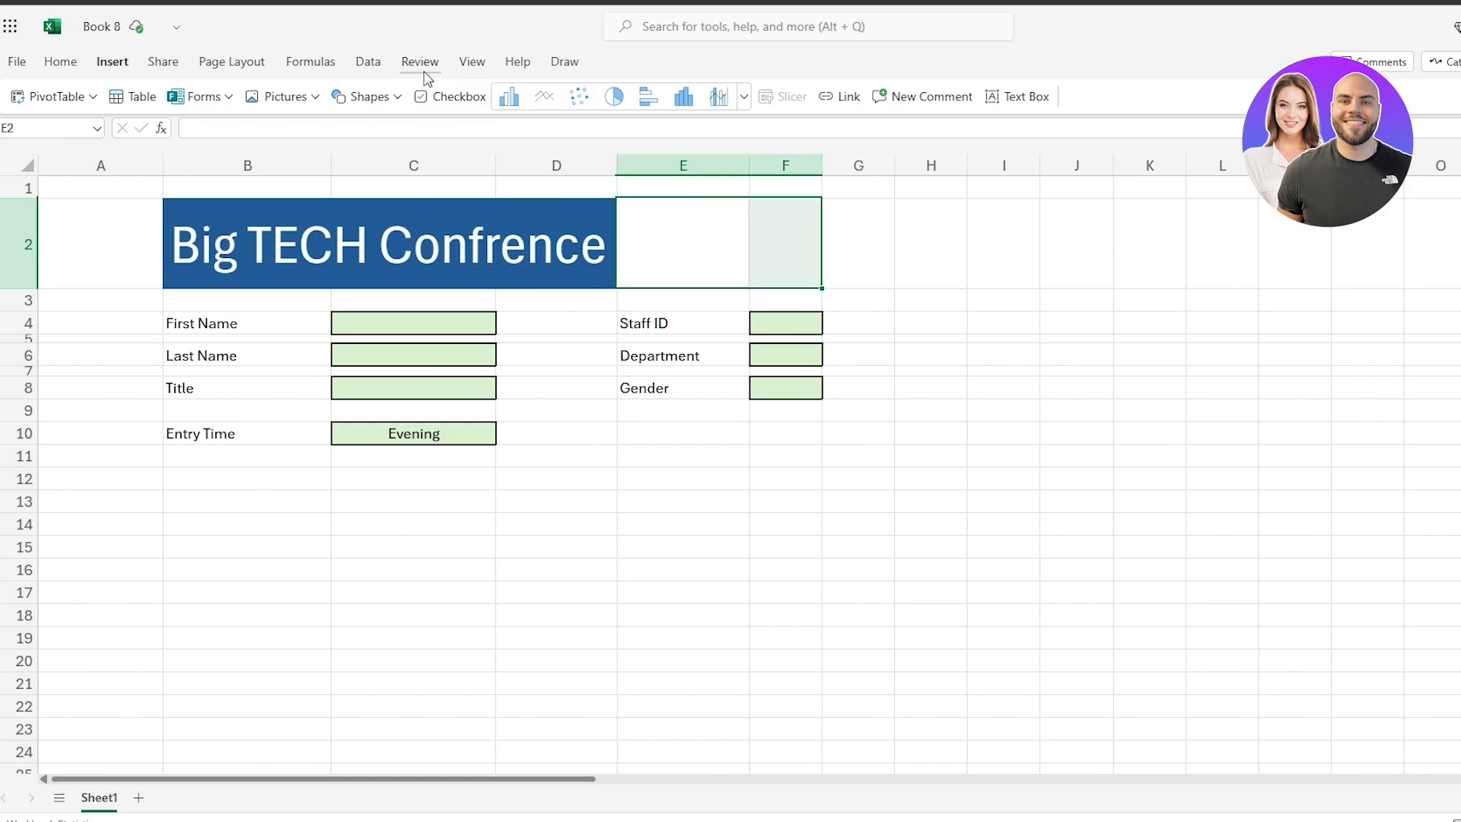
click(61, 62)
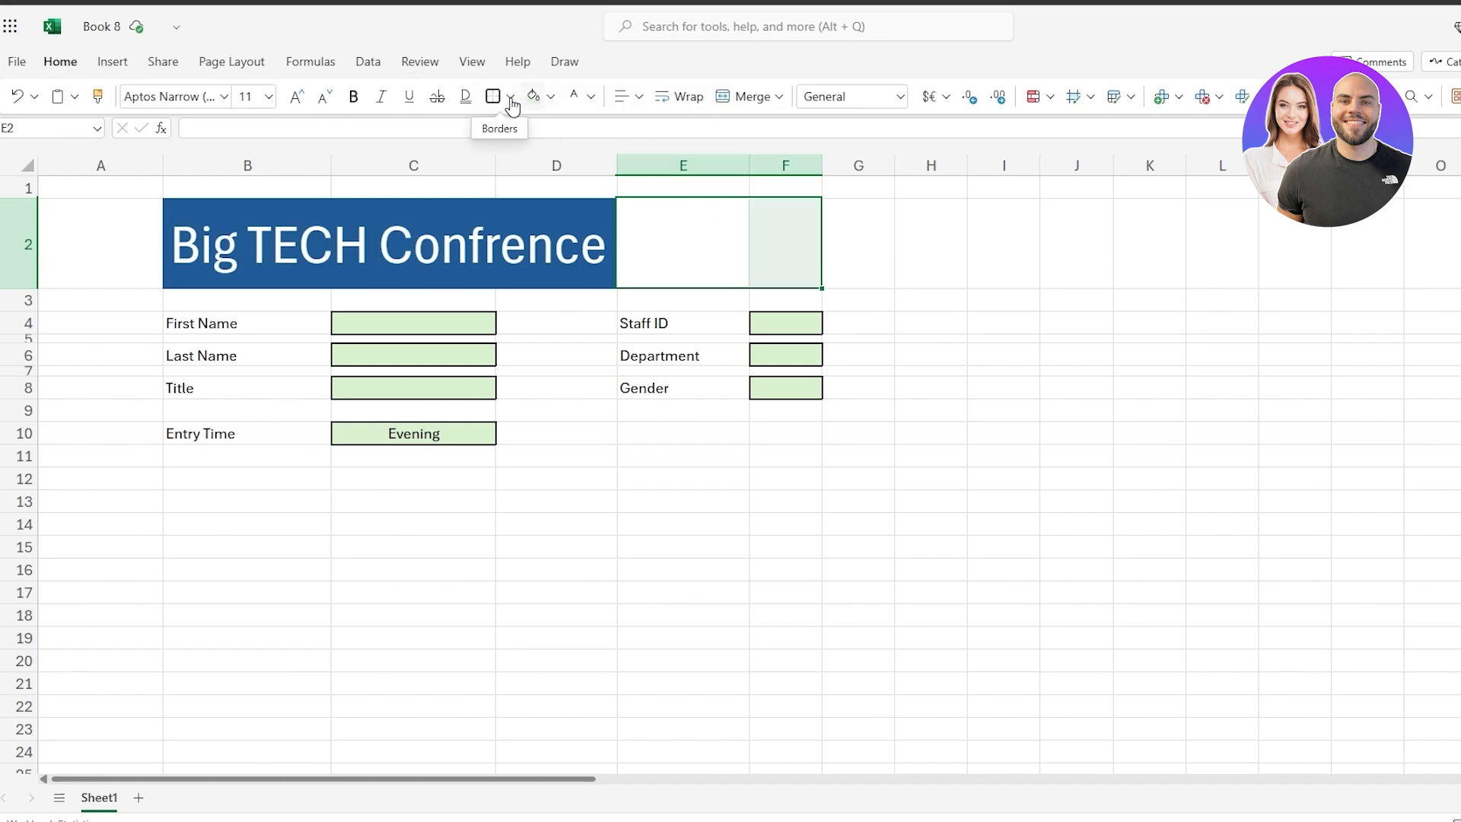
click(520, 212)
click(415, 219)
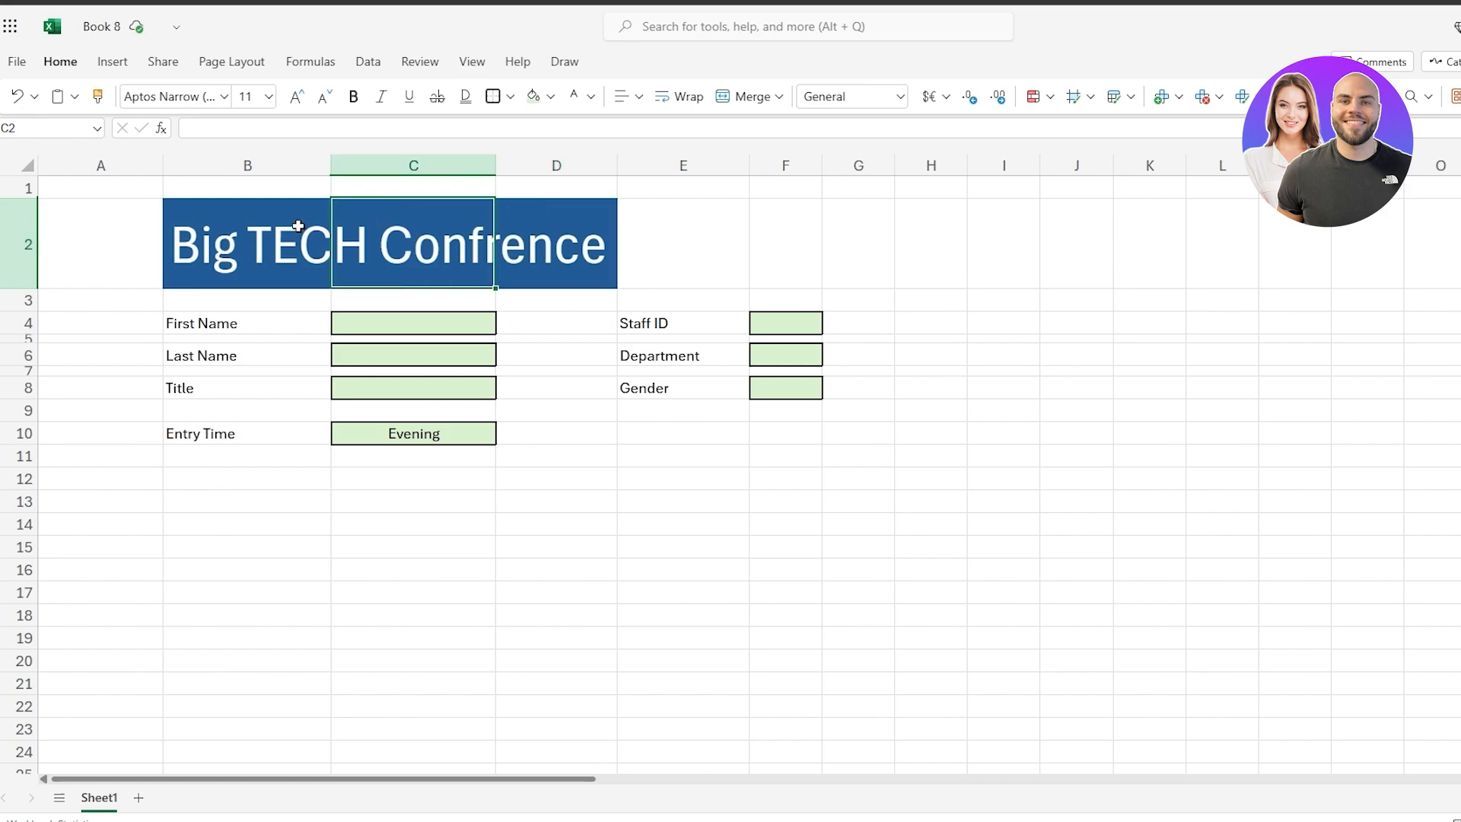
click(274, 226)
click(678, 97)
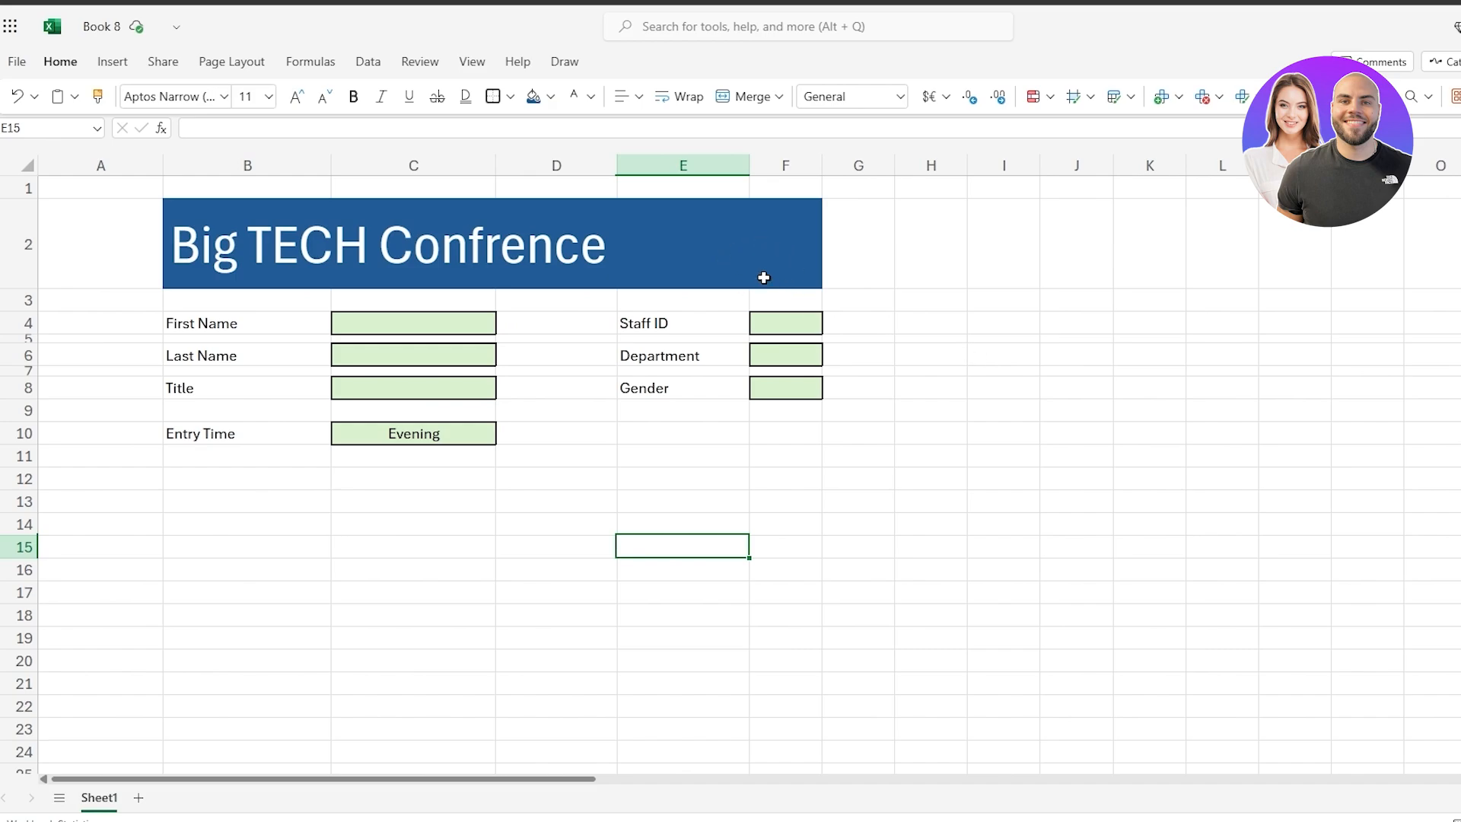
Merge and center the "Big TECH Confrence" heading across B2:F2.
drag(174, 206, 780, 486)
click(215, 218)
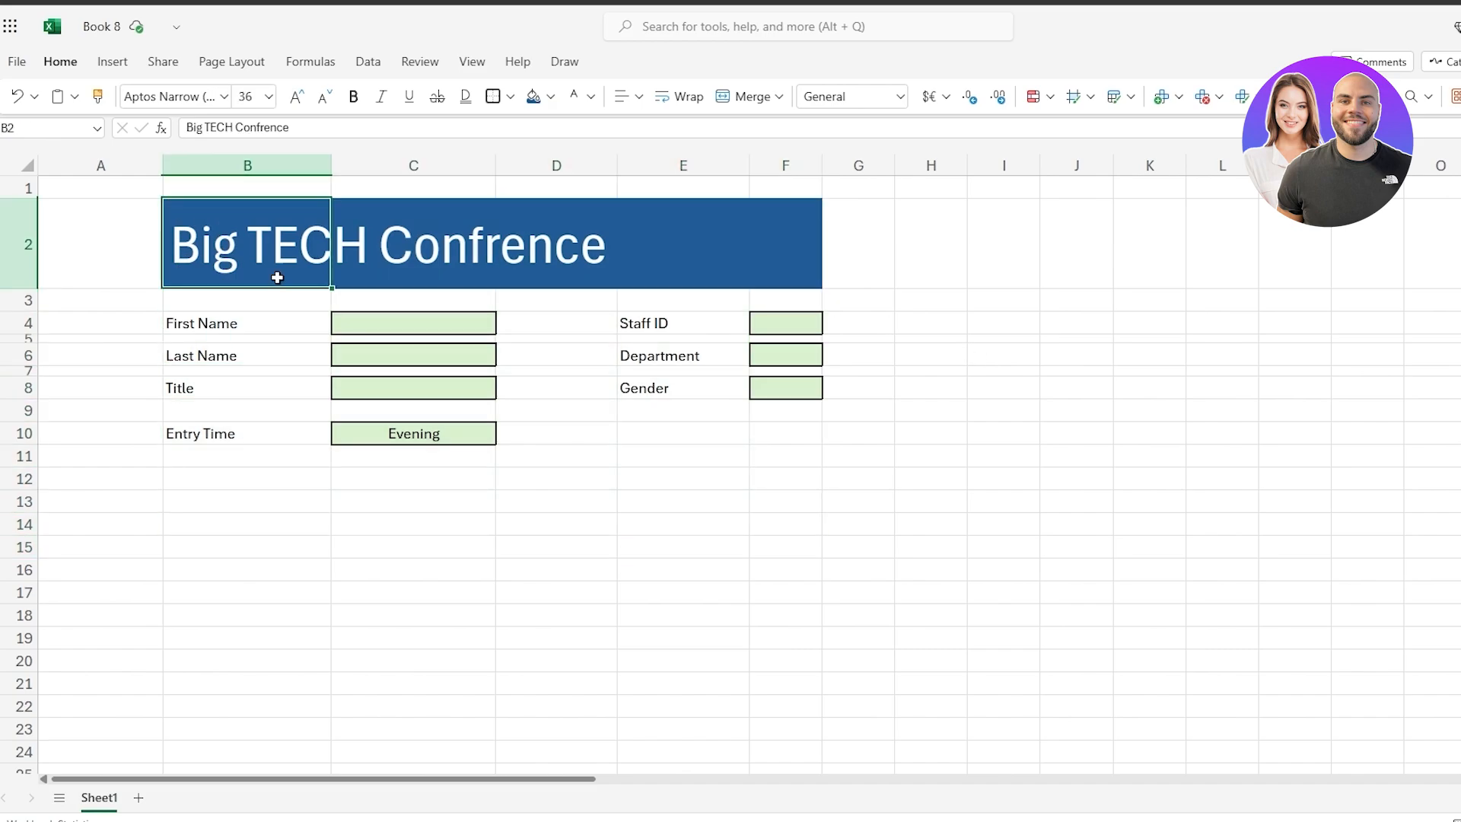
drag(304, 241, 760, 244)
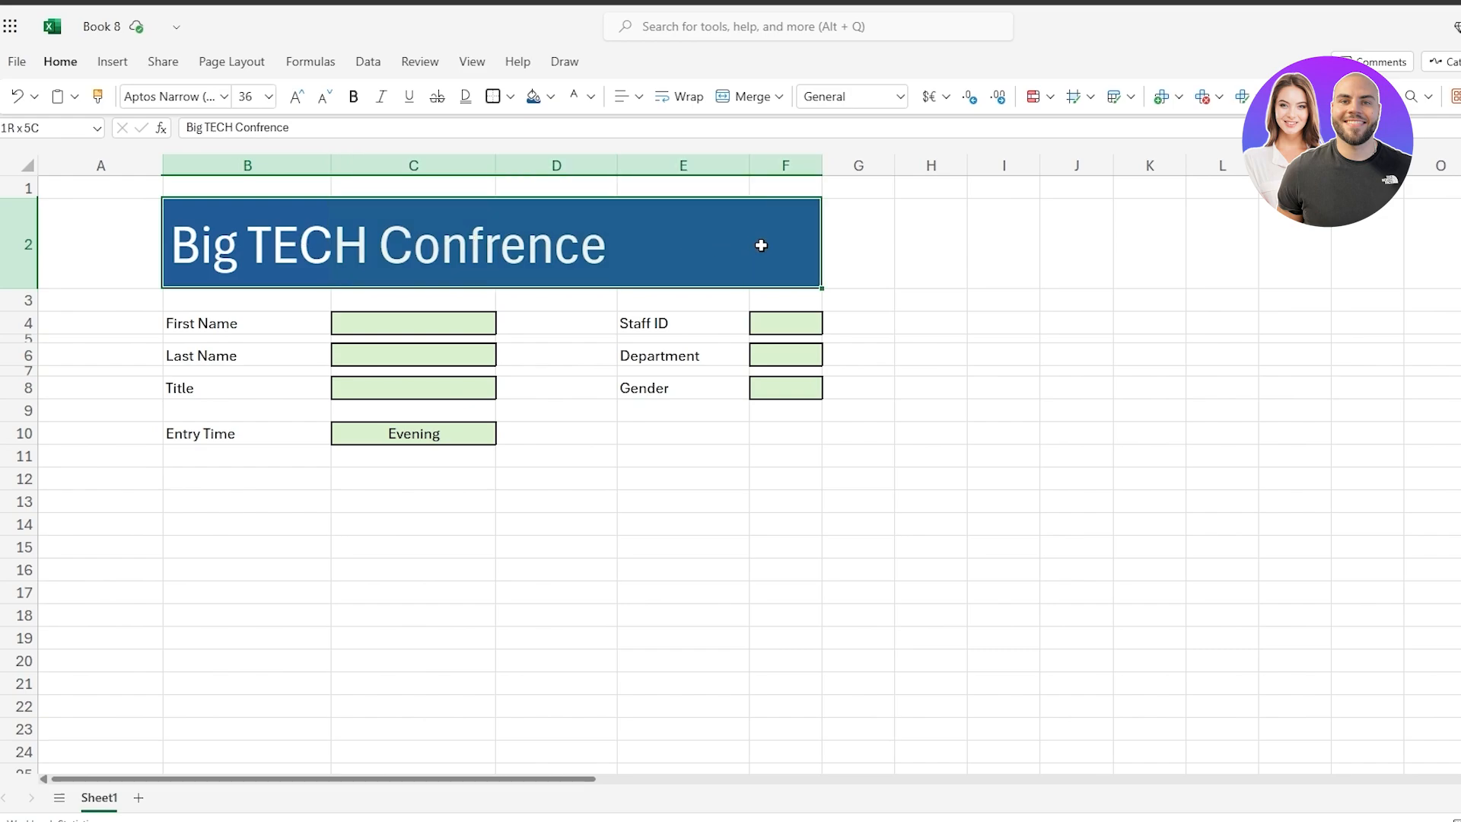
click(752, 99)
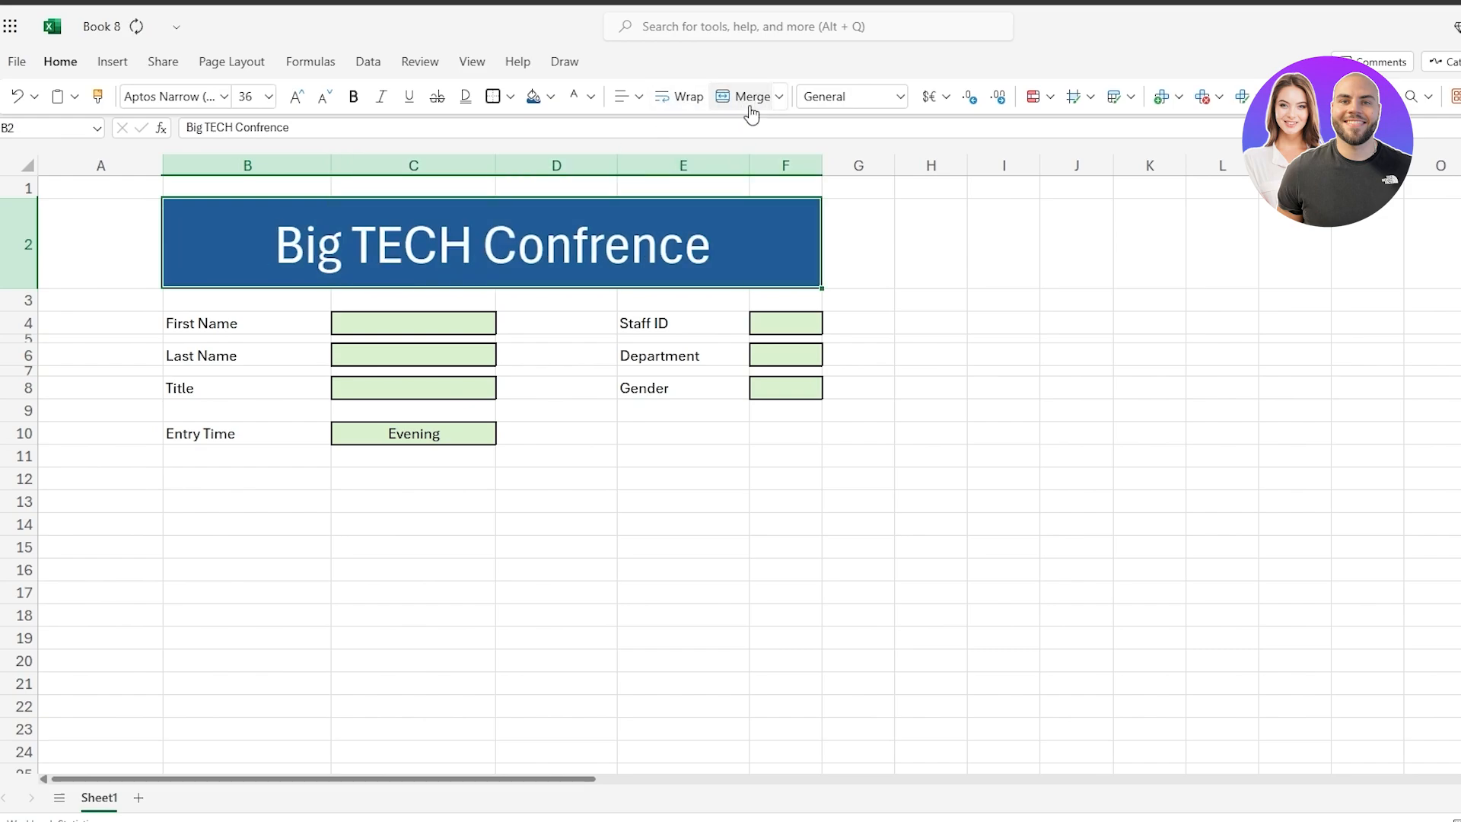
drag(190, 217, 524, 522)
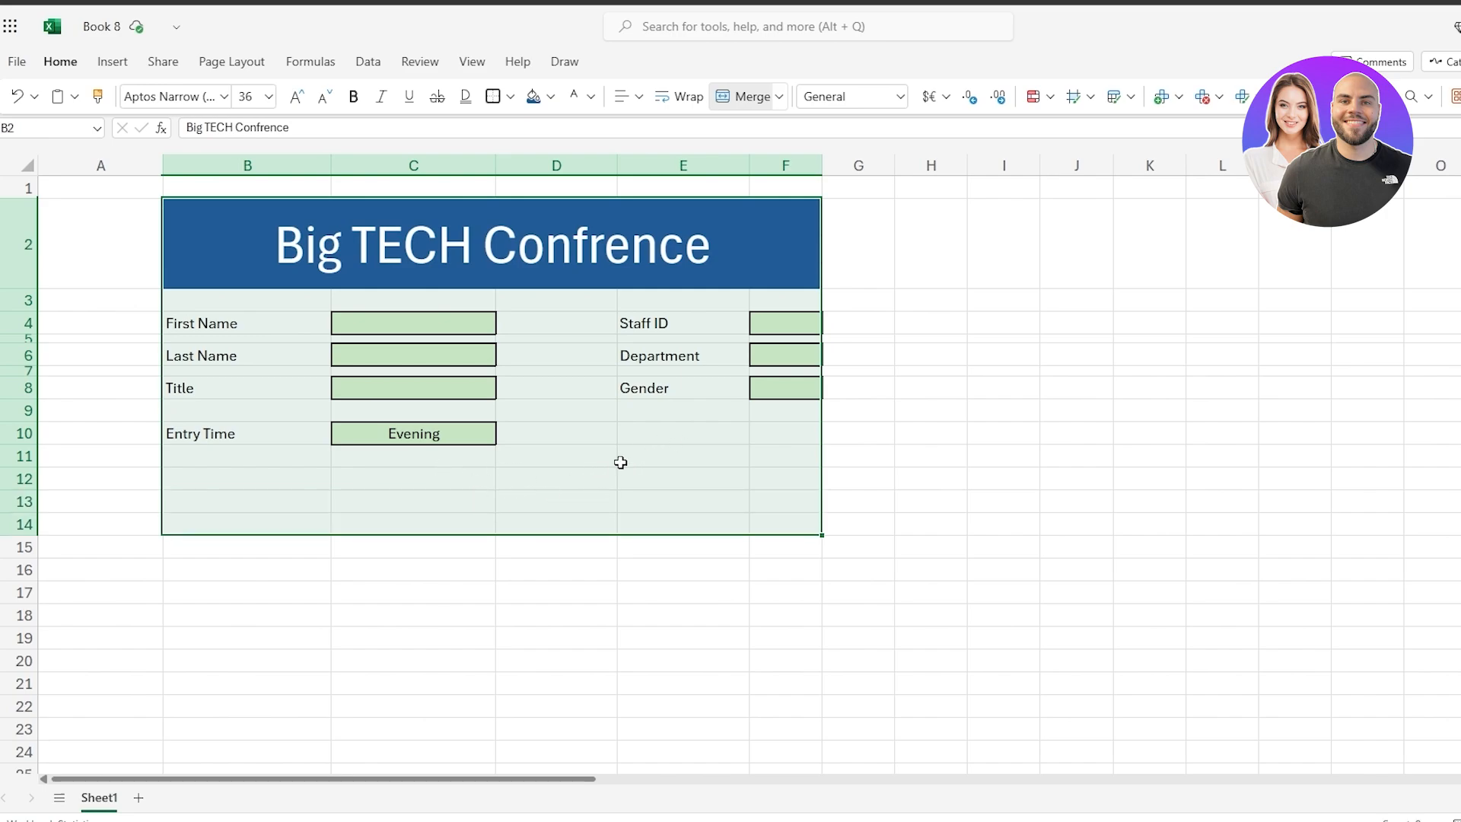
drag(244, 212, 431, 494)
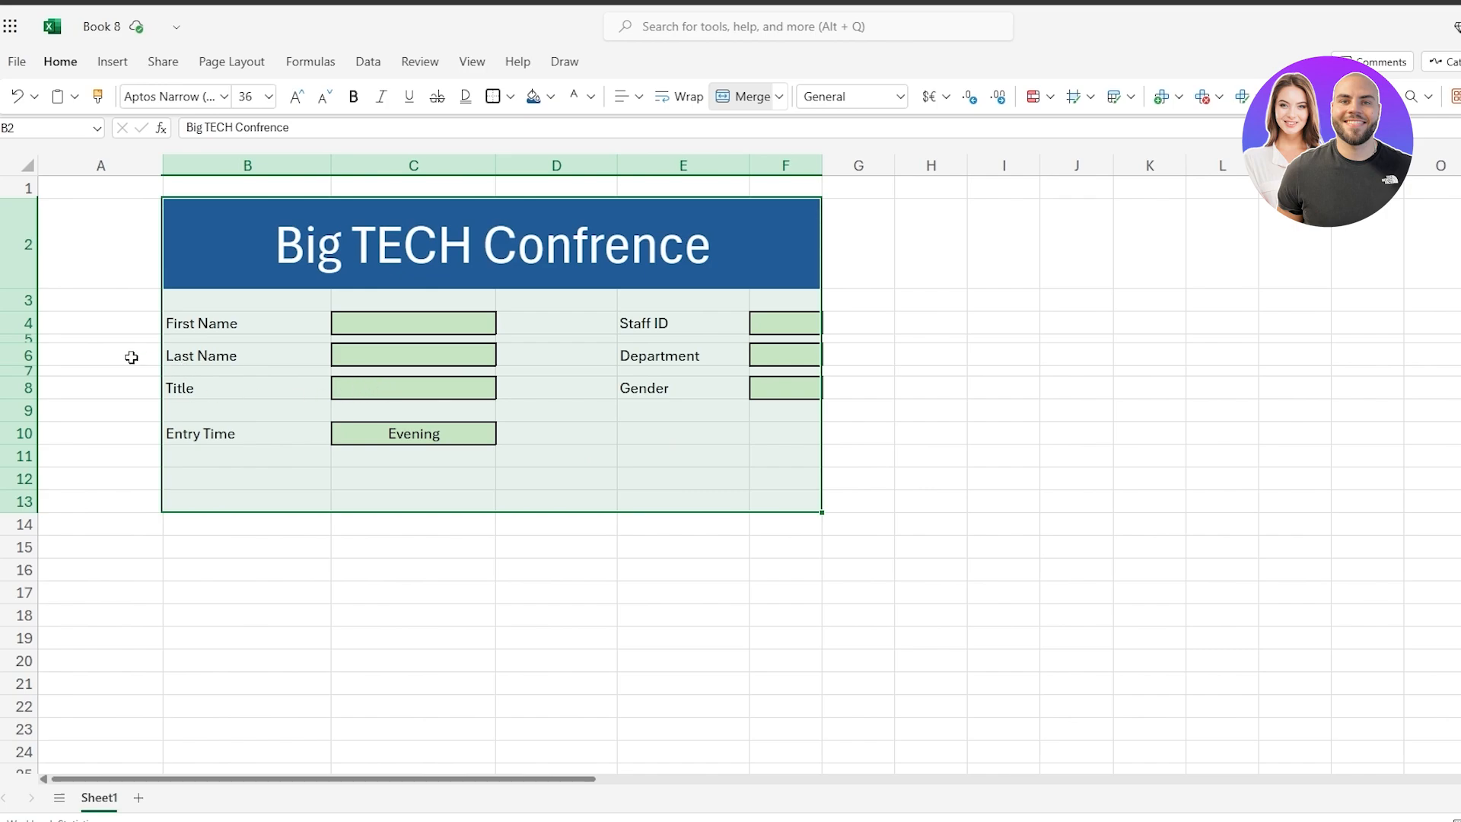
click(140, 412)
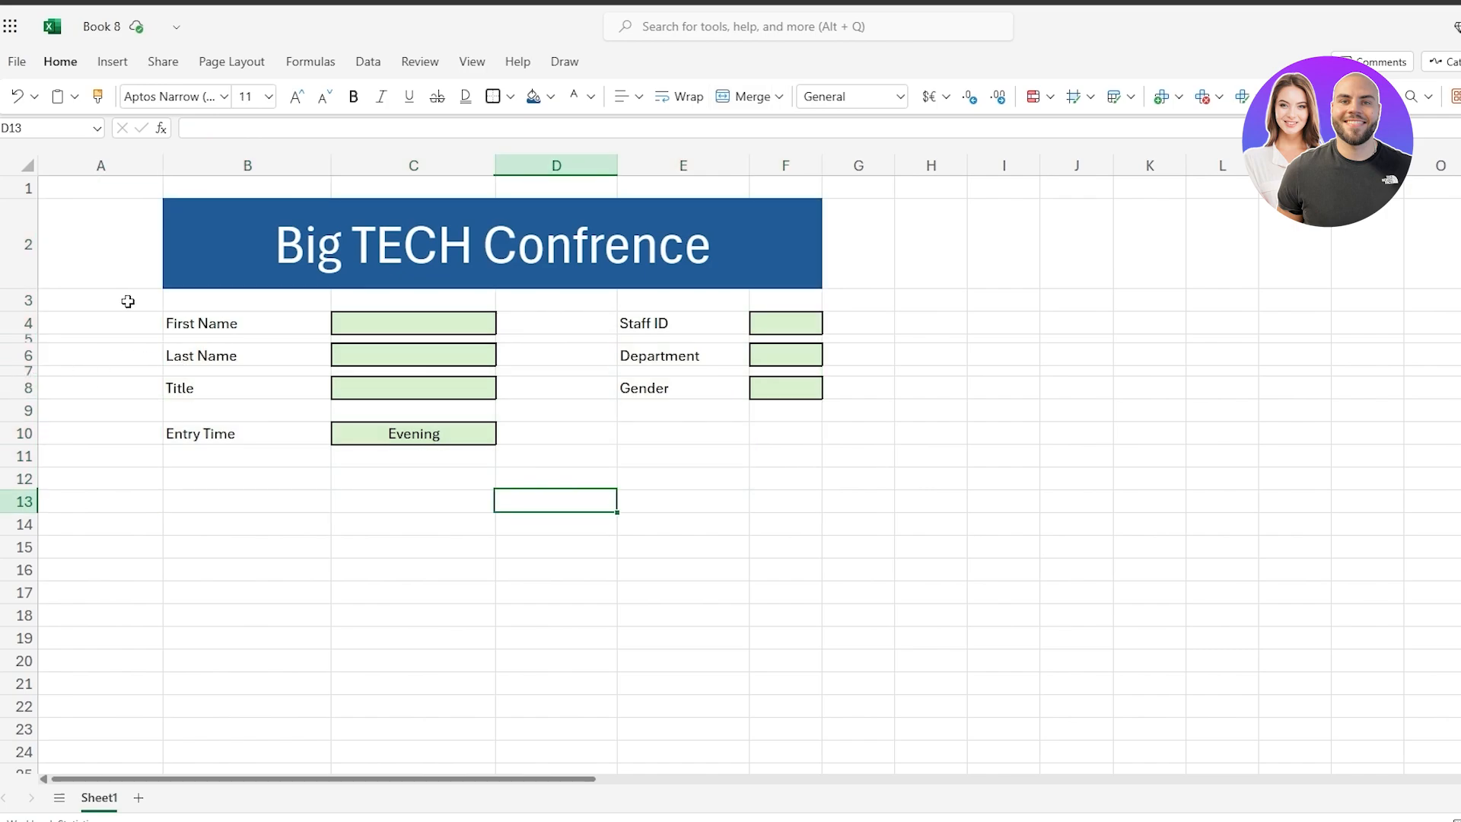
Try to clear all borders from every cell of the sheet with the No Border option.
key(ctrl+a)
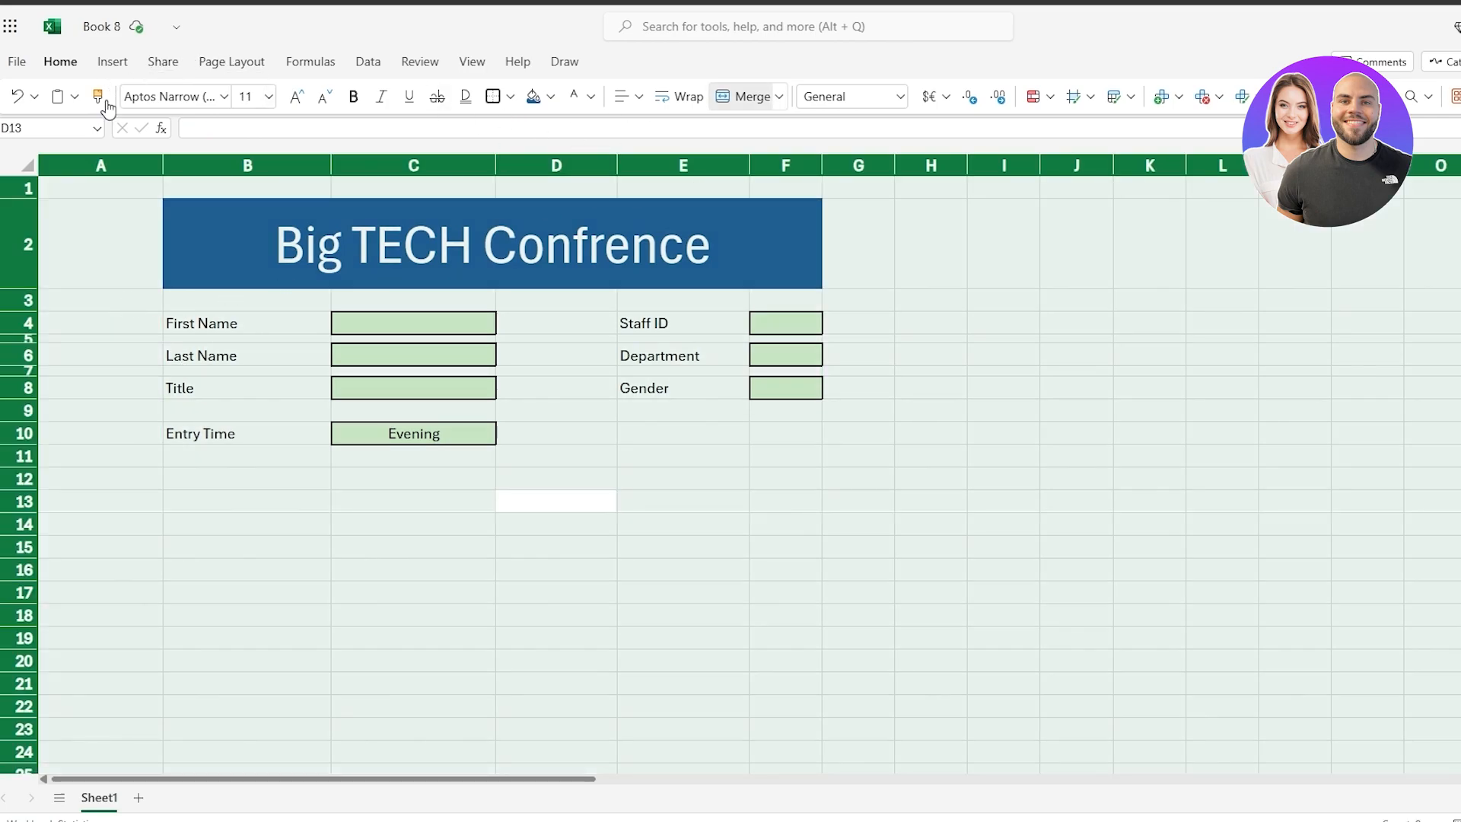
click(513, 99)
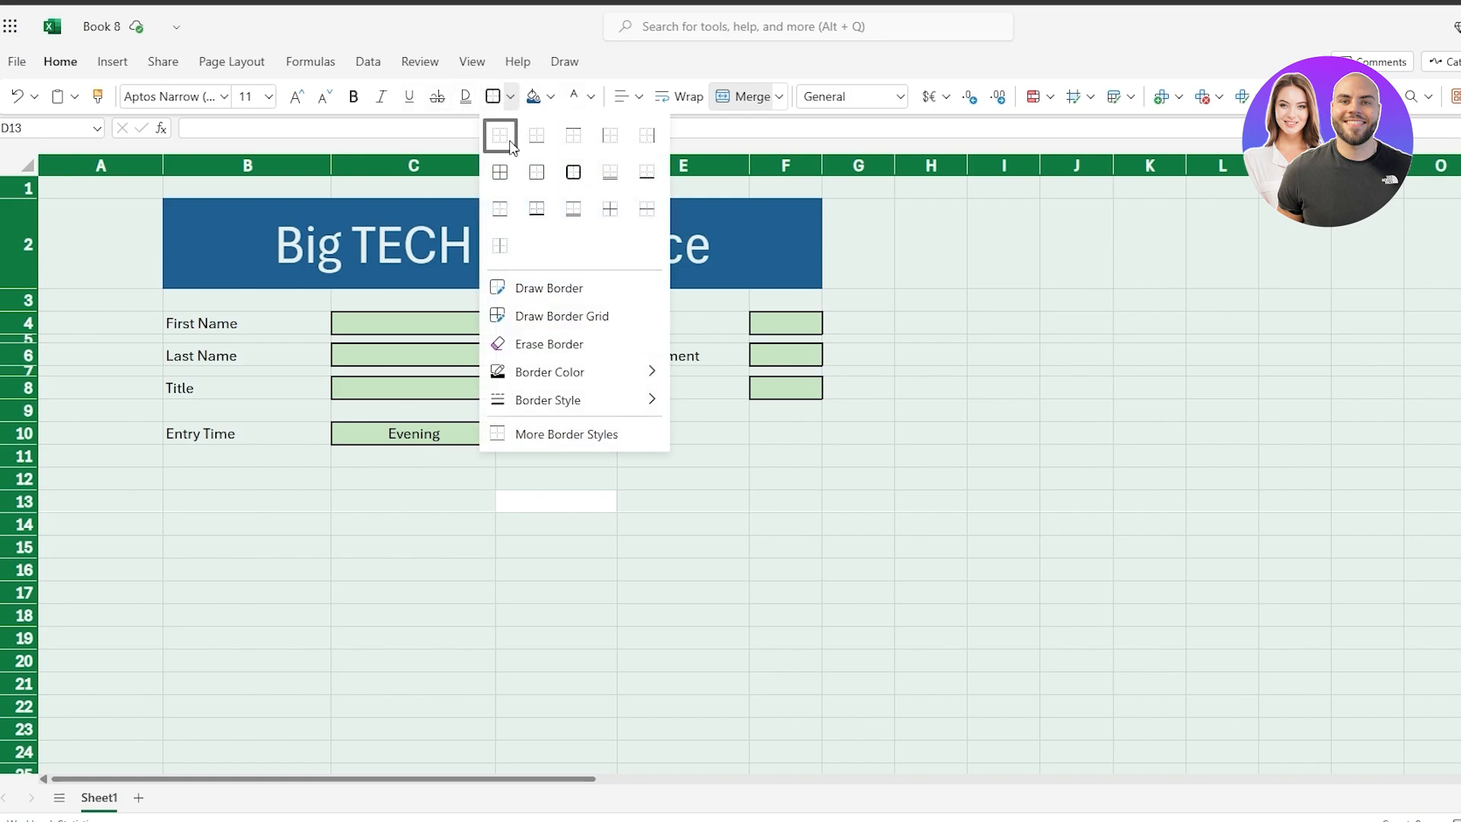
click(500, 134)
click(746, 495)
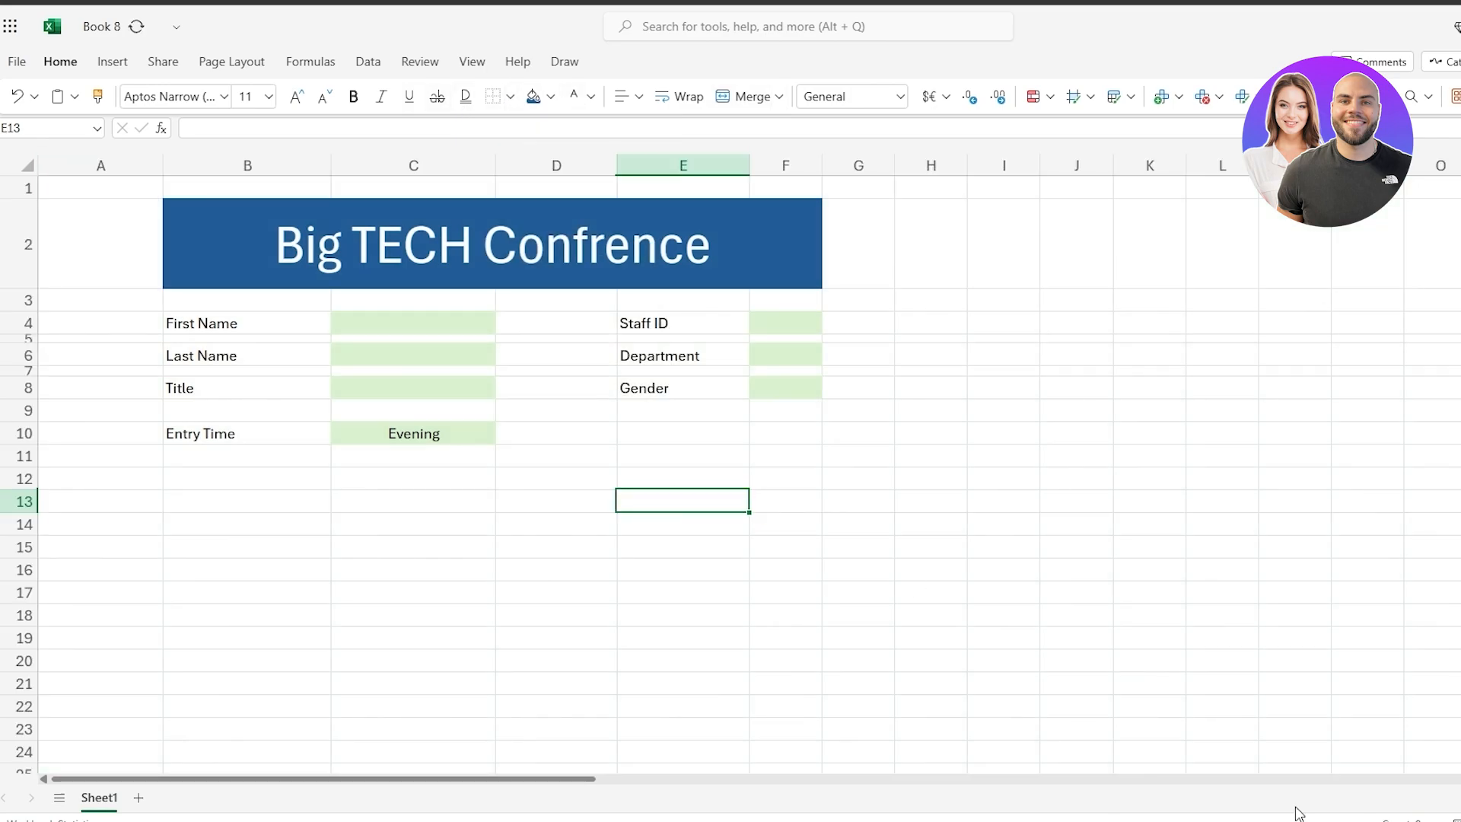
click(935, 484)
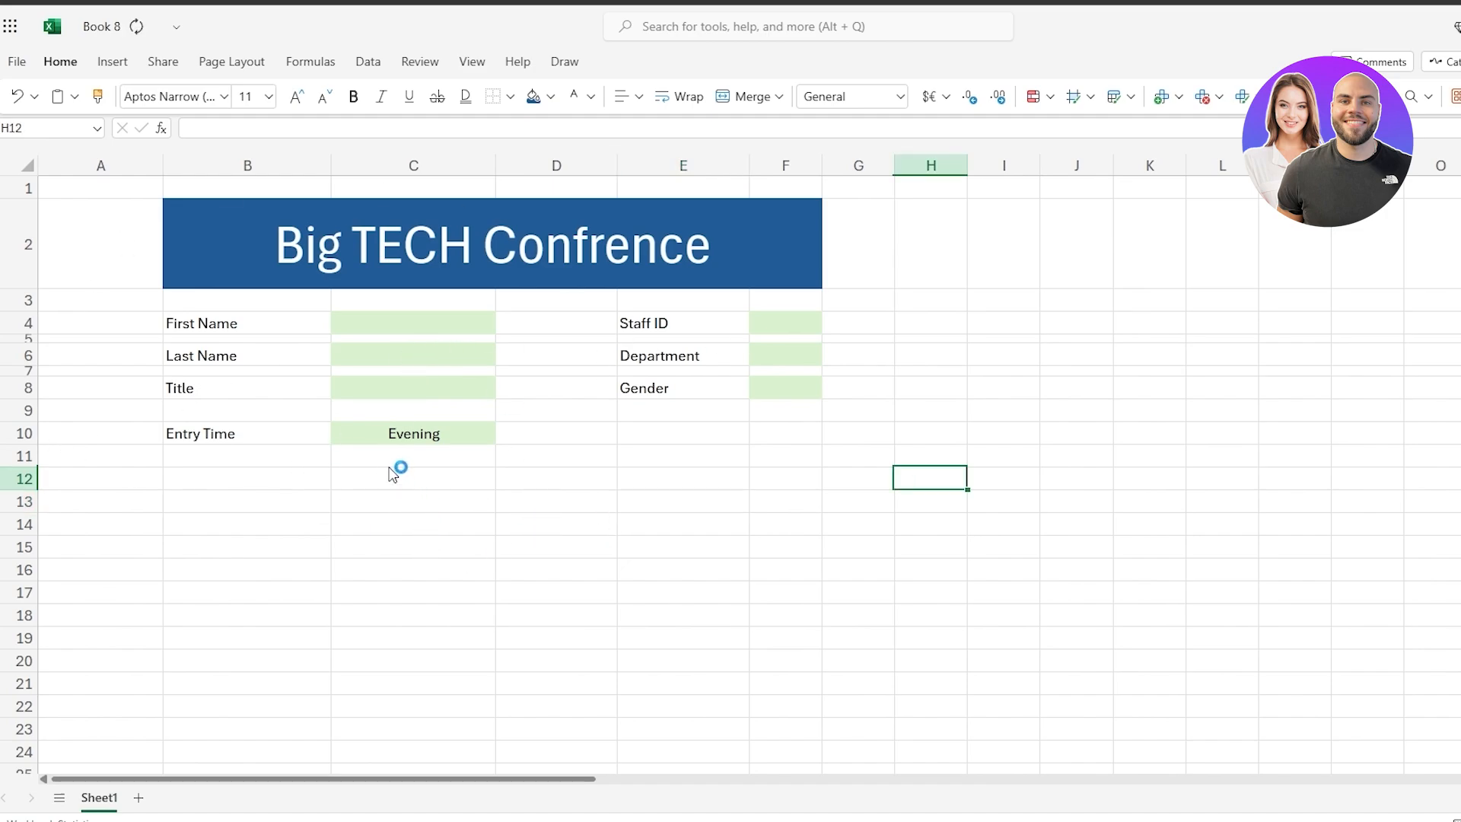
Bring up the View commands and switch the ribbon to its full multi-row layout.
click(483, 64)
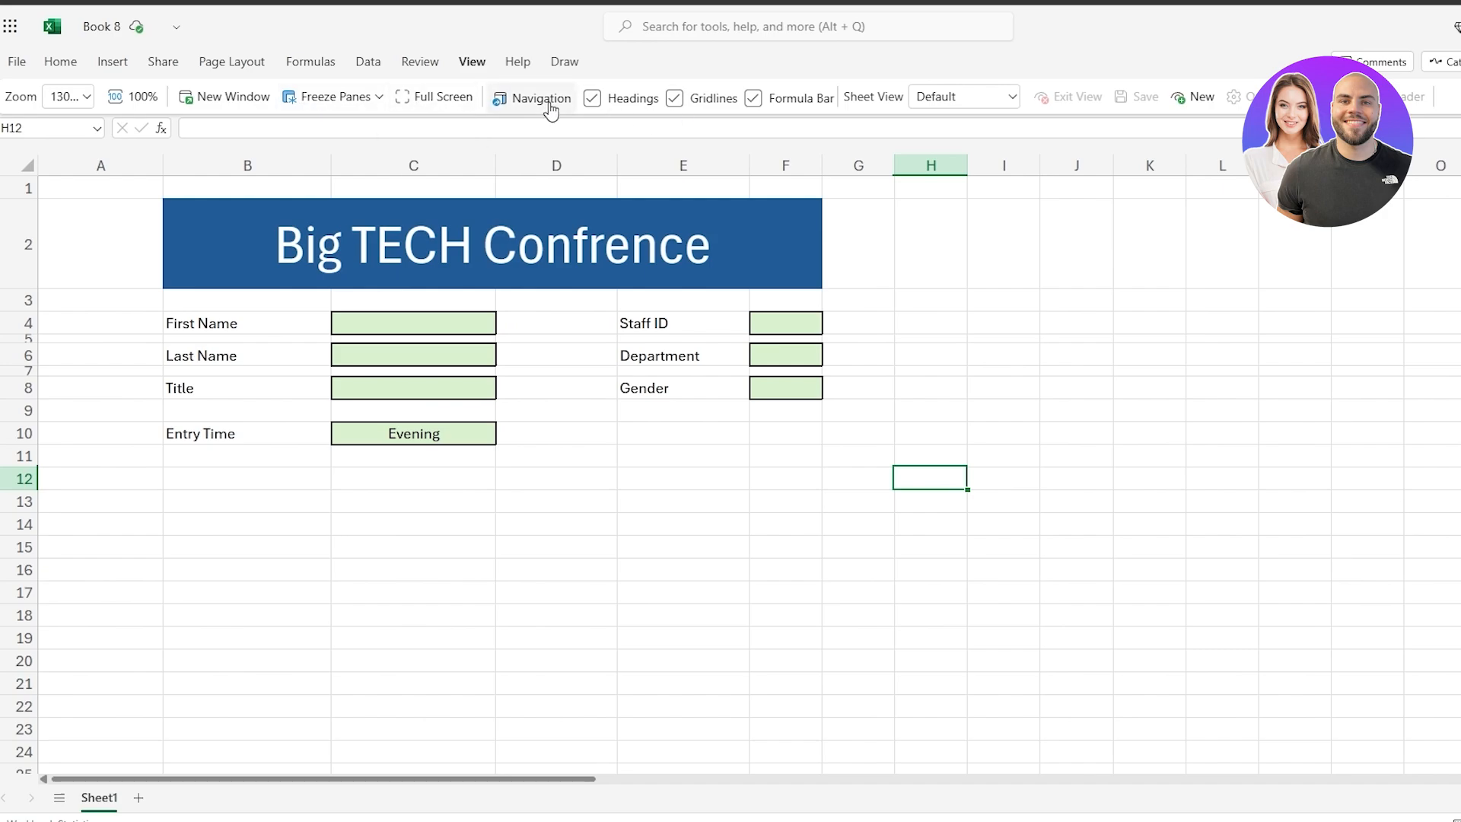
click(1013, 99)
click(1013, 100)
click(1452, 101)
click(1410, 167)
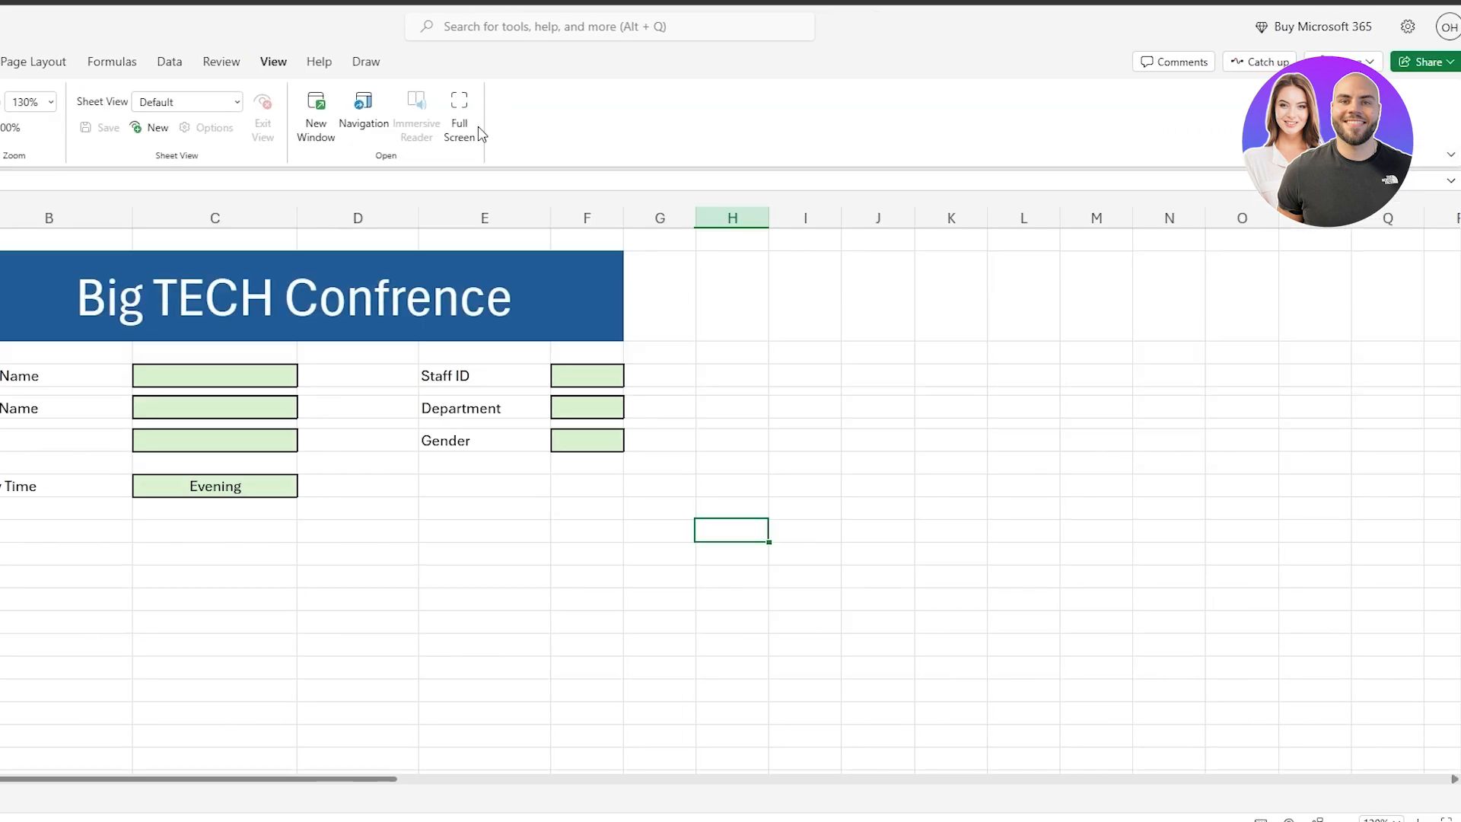
Toggle the row and column headings off and on again, and hide the sheet's gridlines.
click(71, 125)
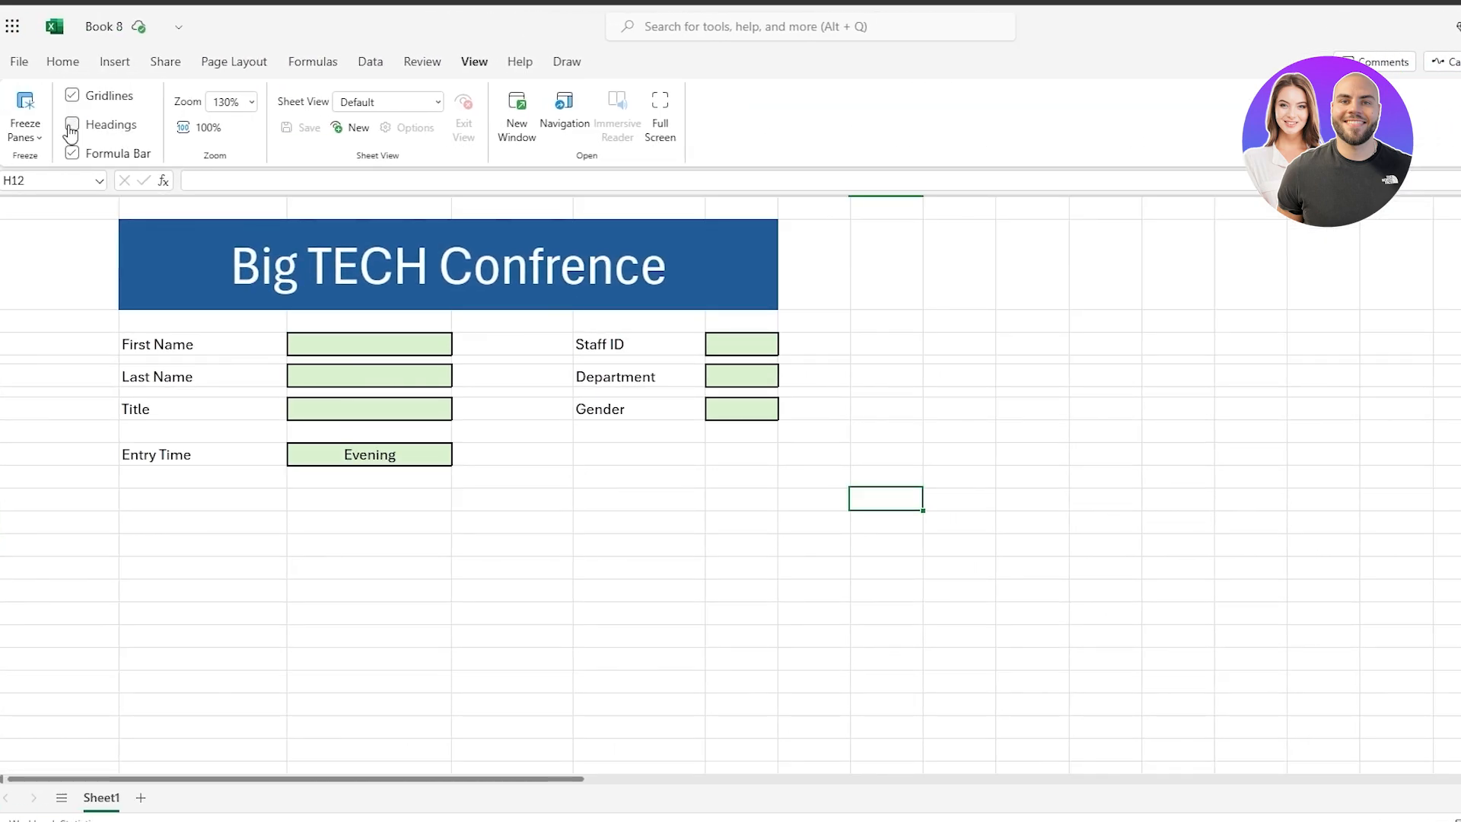
click(72, 126)
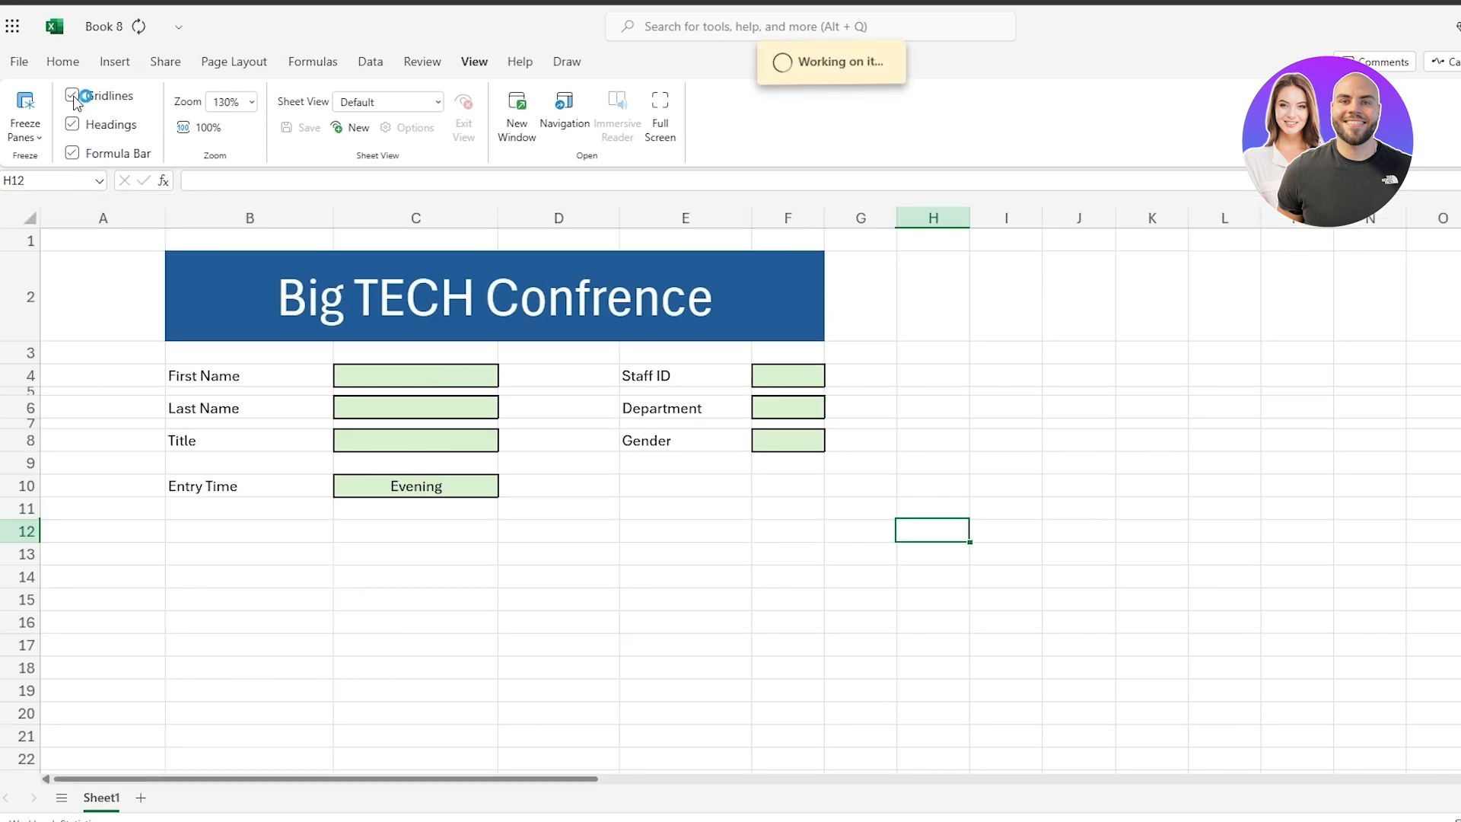
click(72, 98)
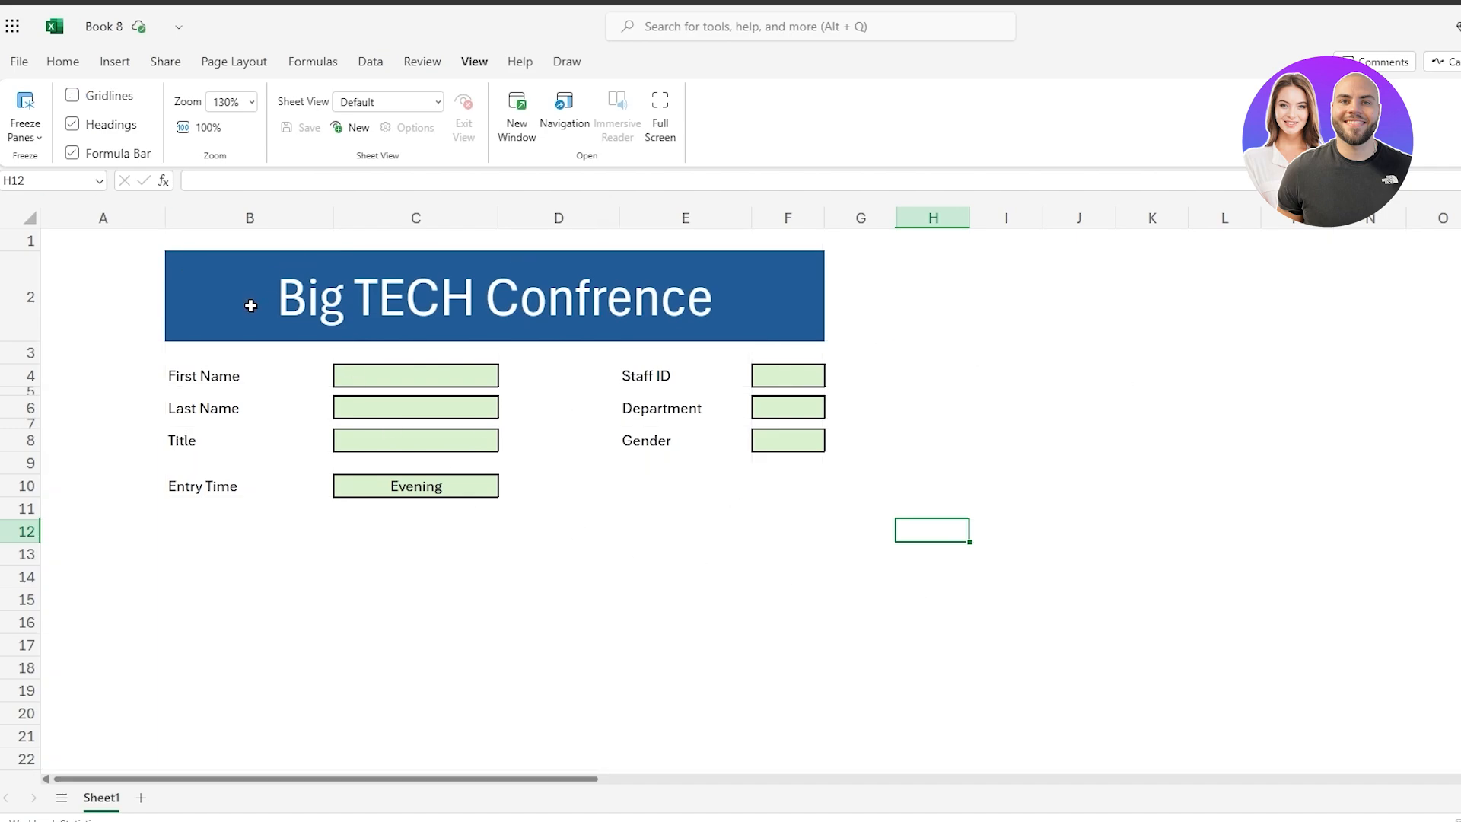
drag(203, 272, 303, 526)
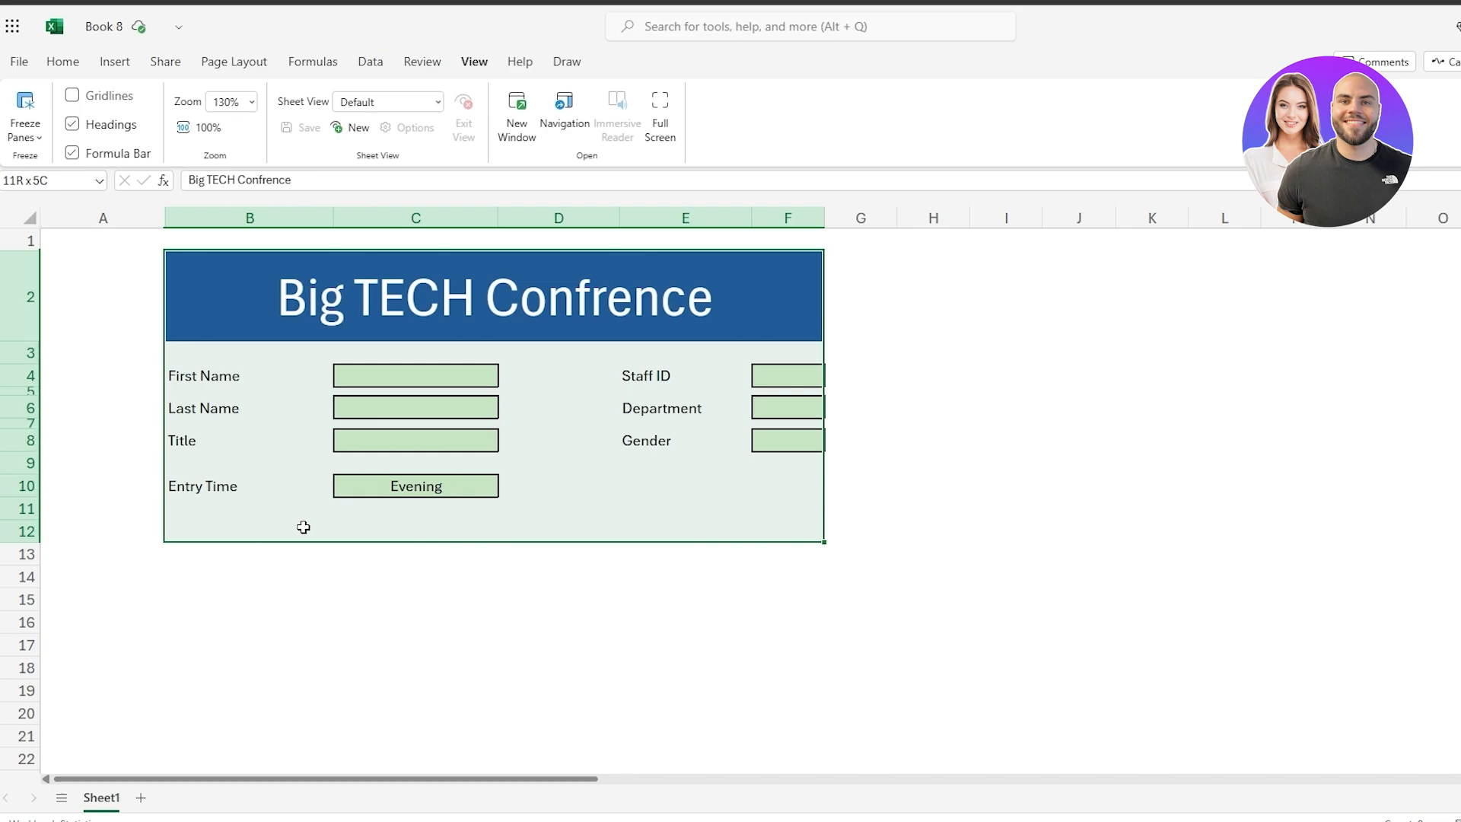
click(1166, 491)
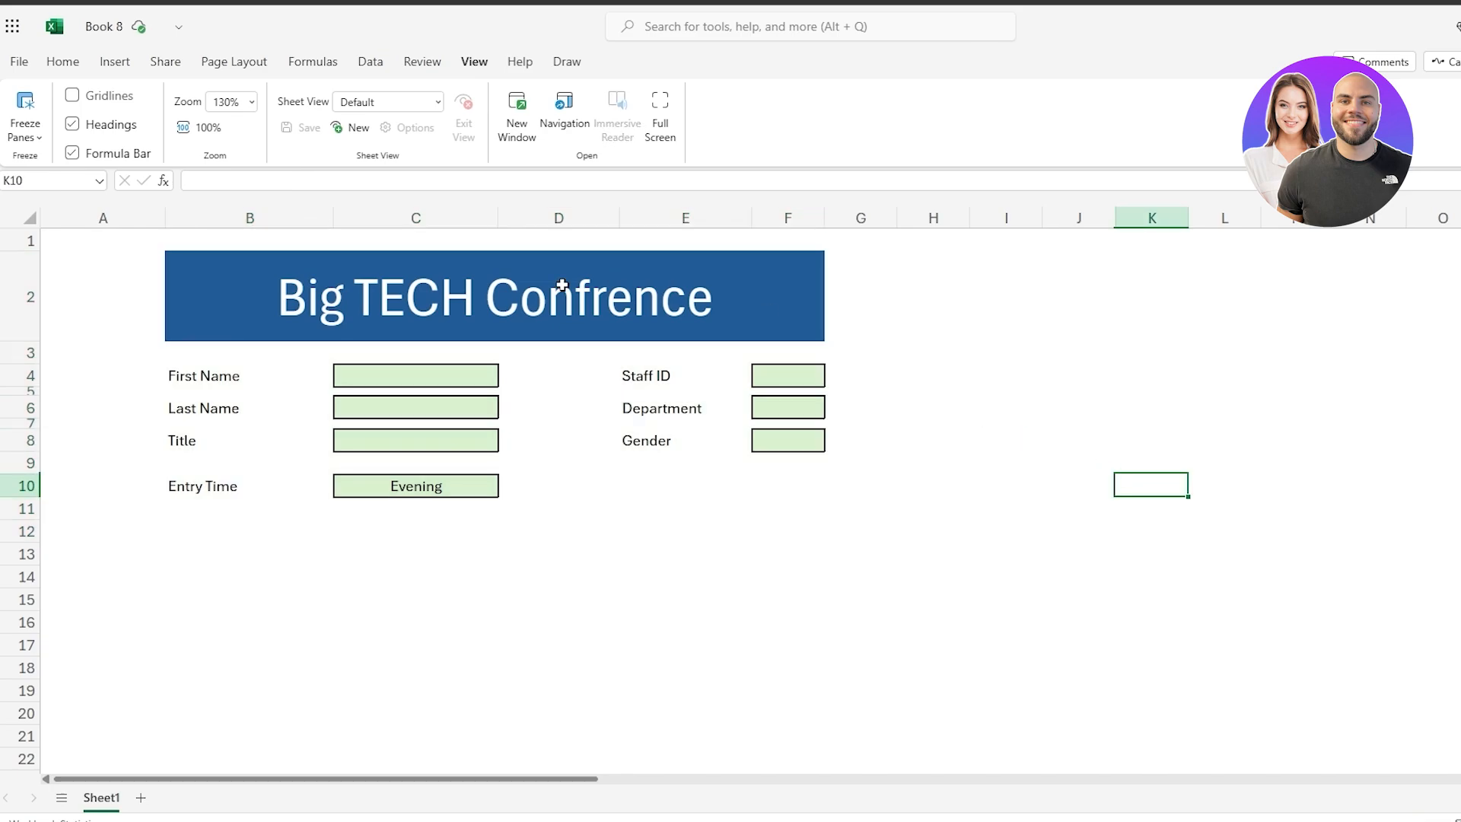
click(73, 245)
click(12, 240)
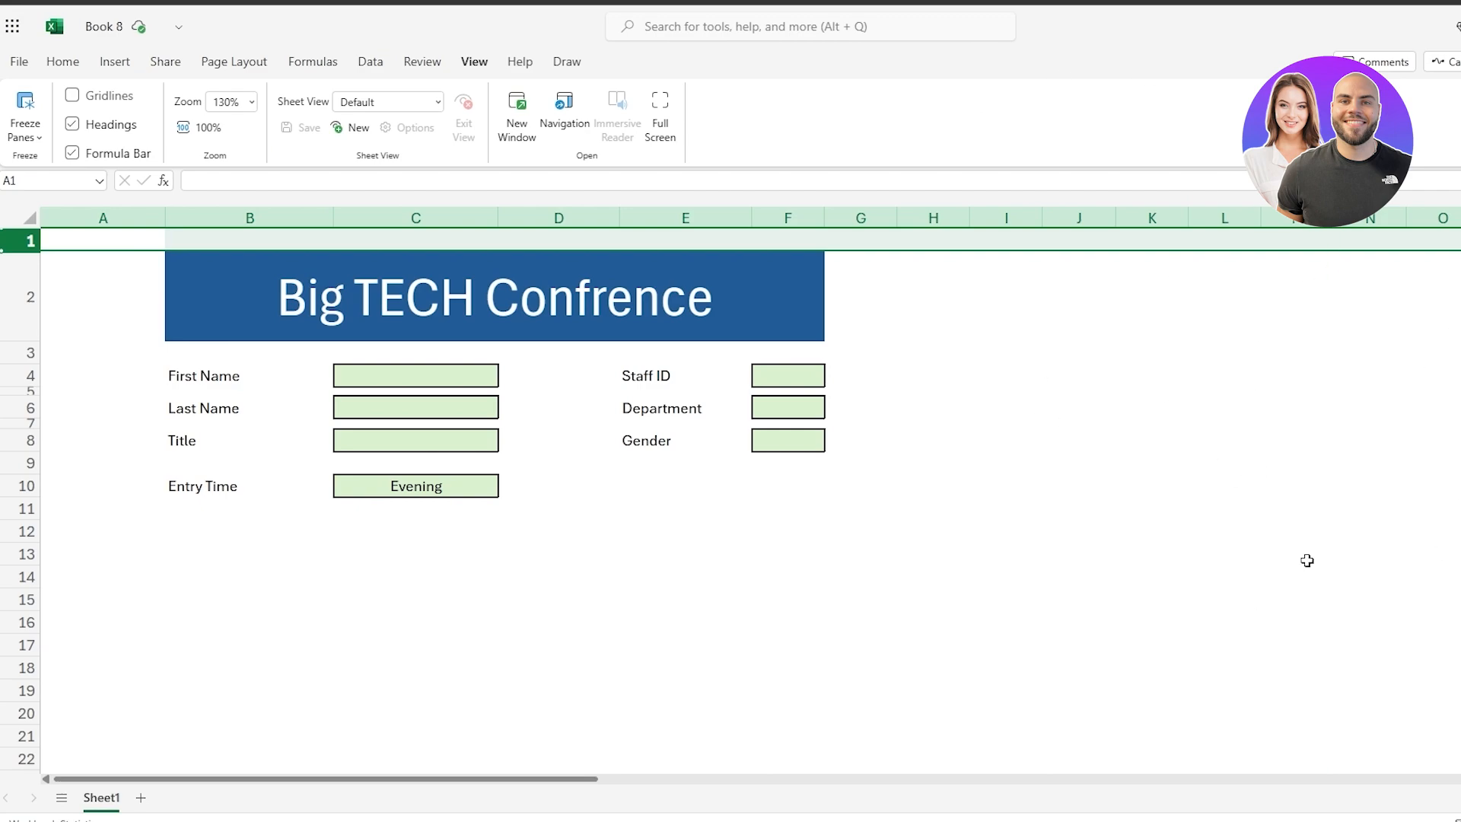
drag(196, 278, 371, 529)
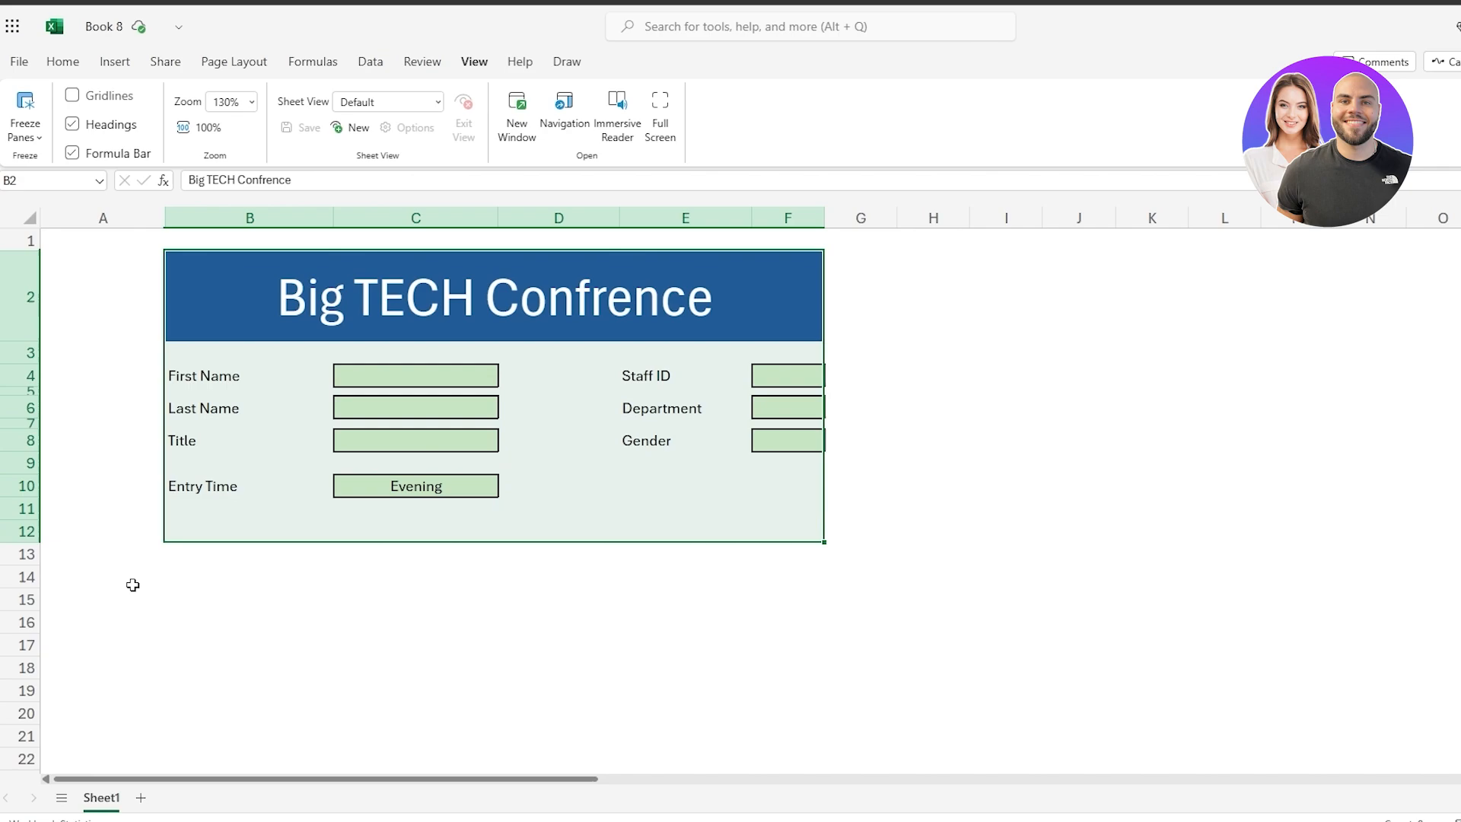
Fill all rows from row 13 down to the end of the sheet with White, Background 1, Darker 5%.
click(53, 552)
click(23, 554)
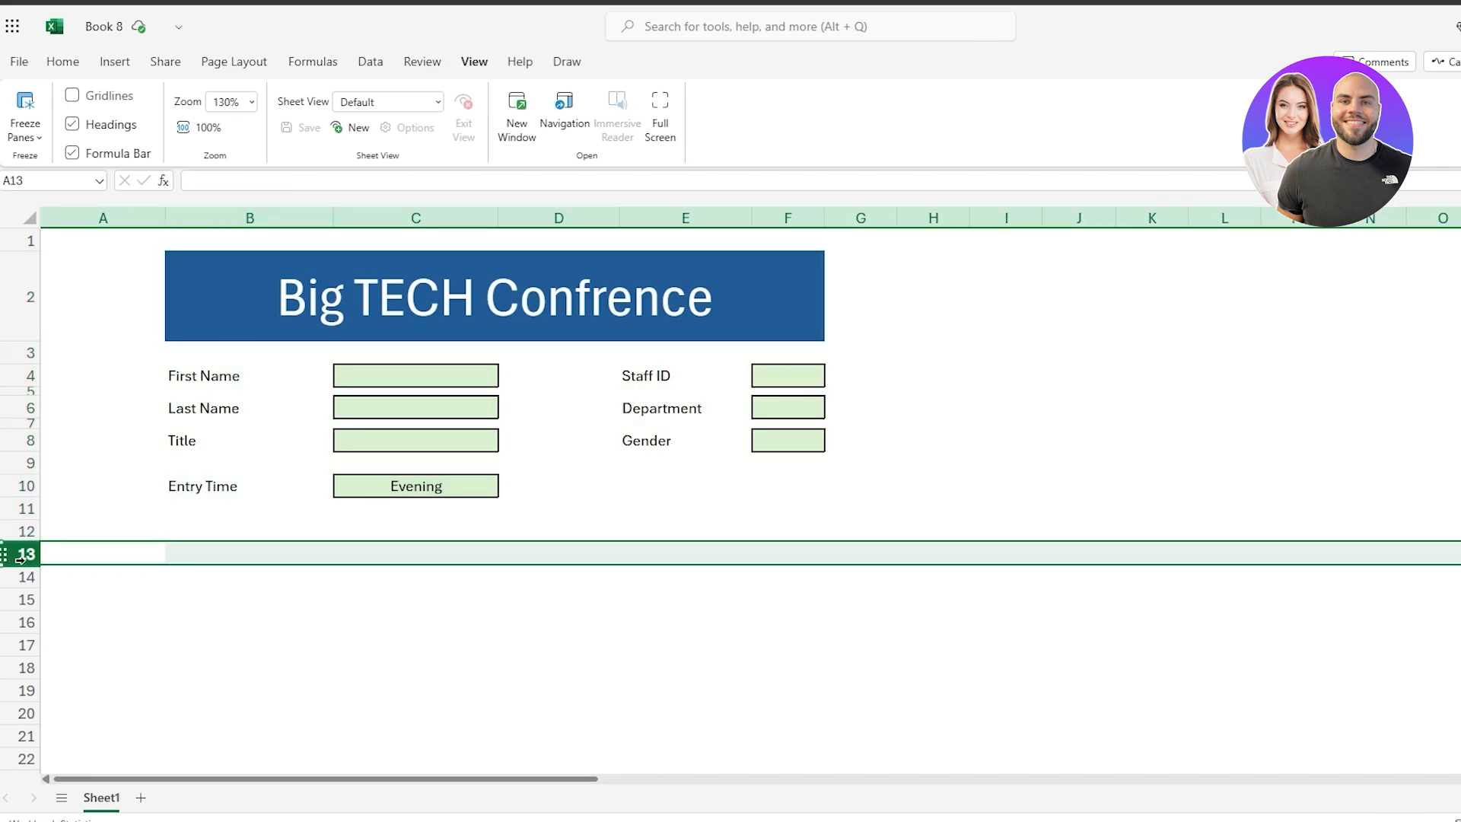
key(ctrl+shift+Down)
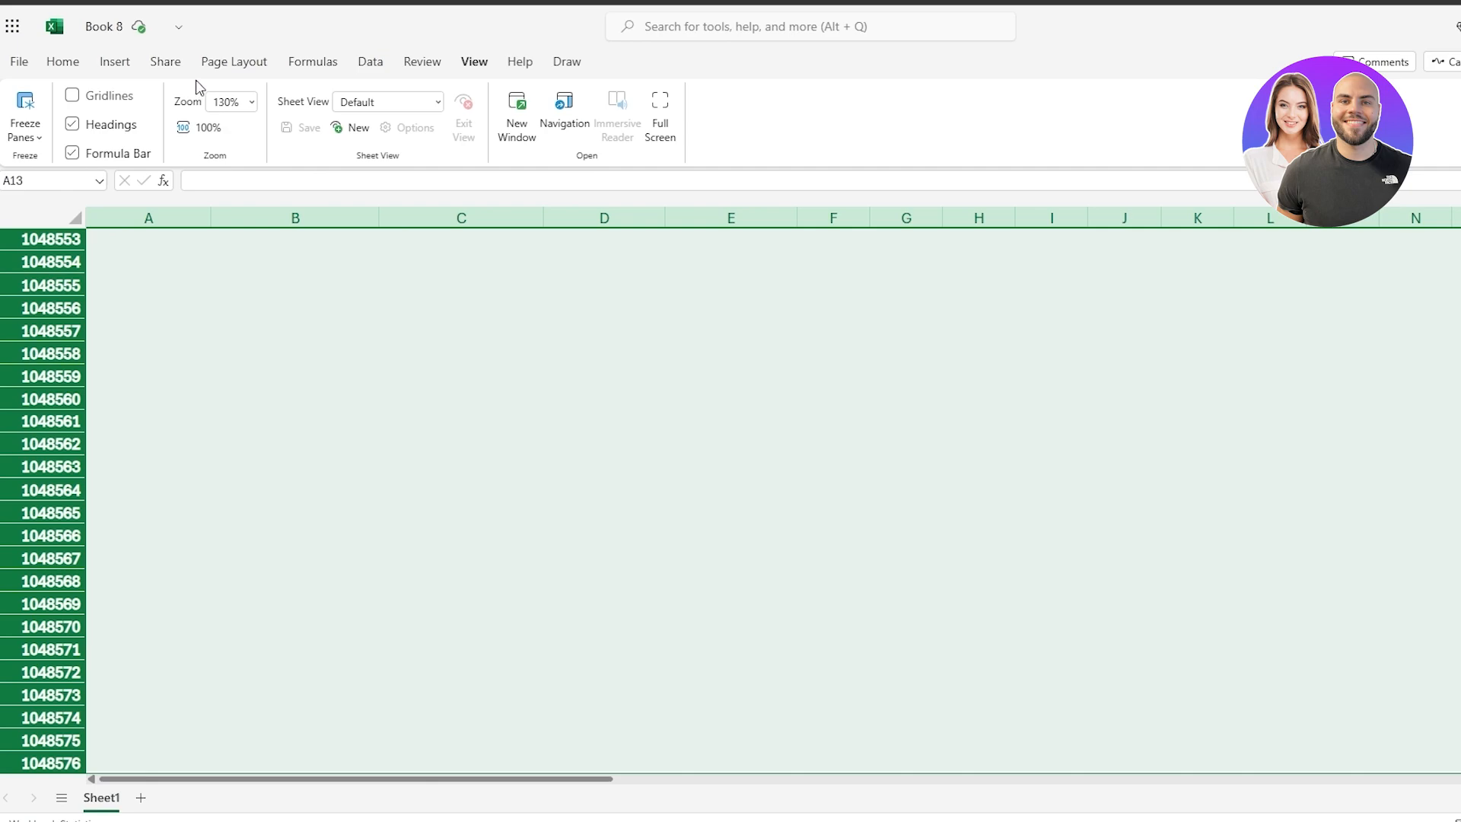
click(18, 60)
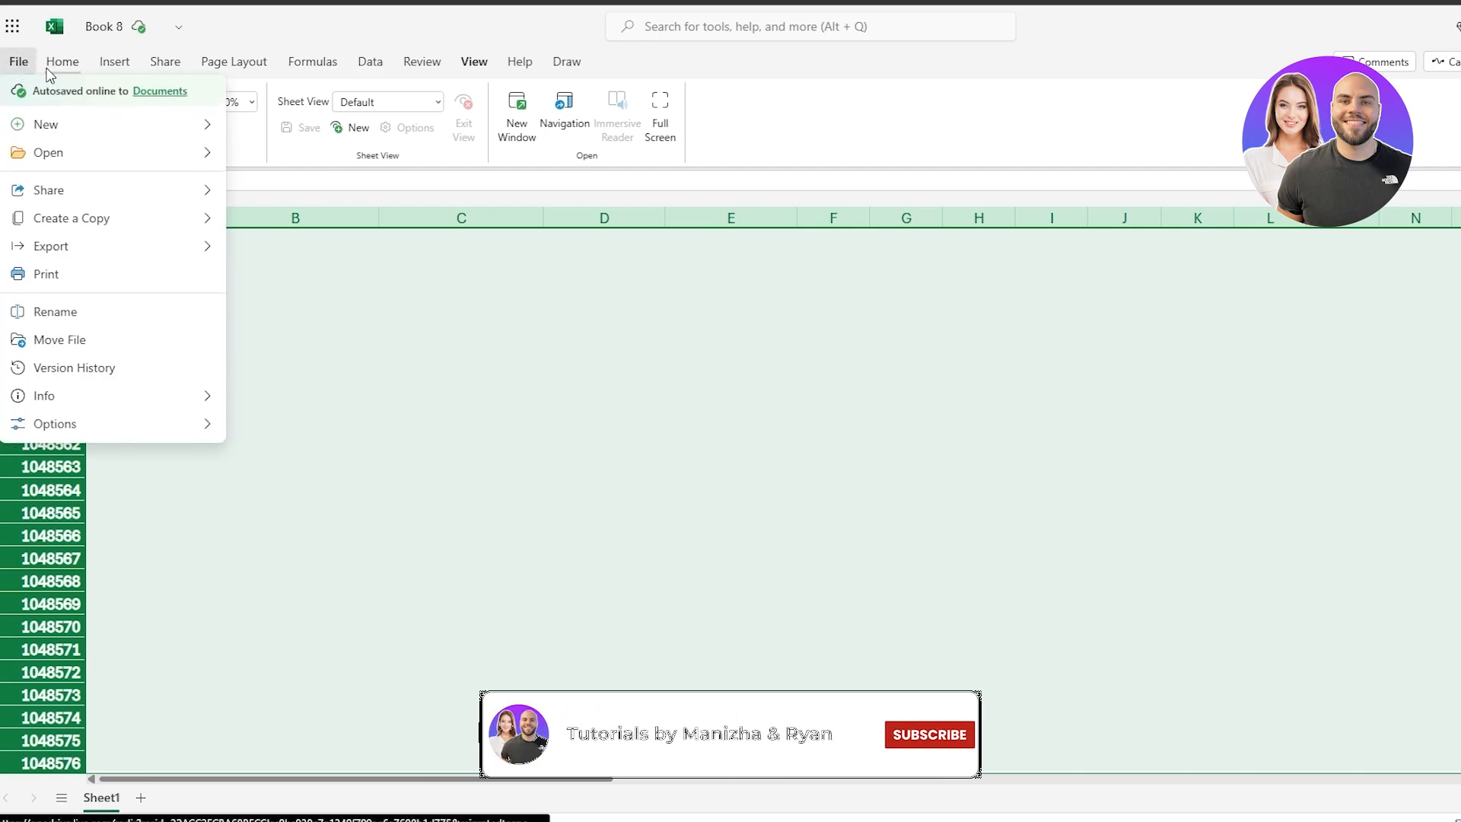
click(51, 65)
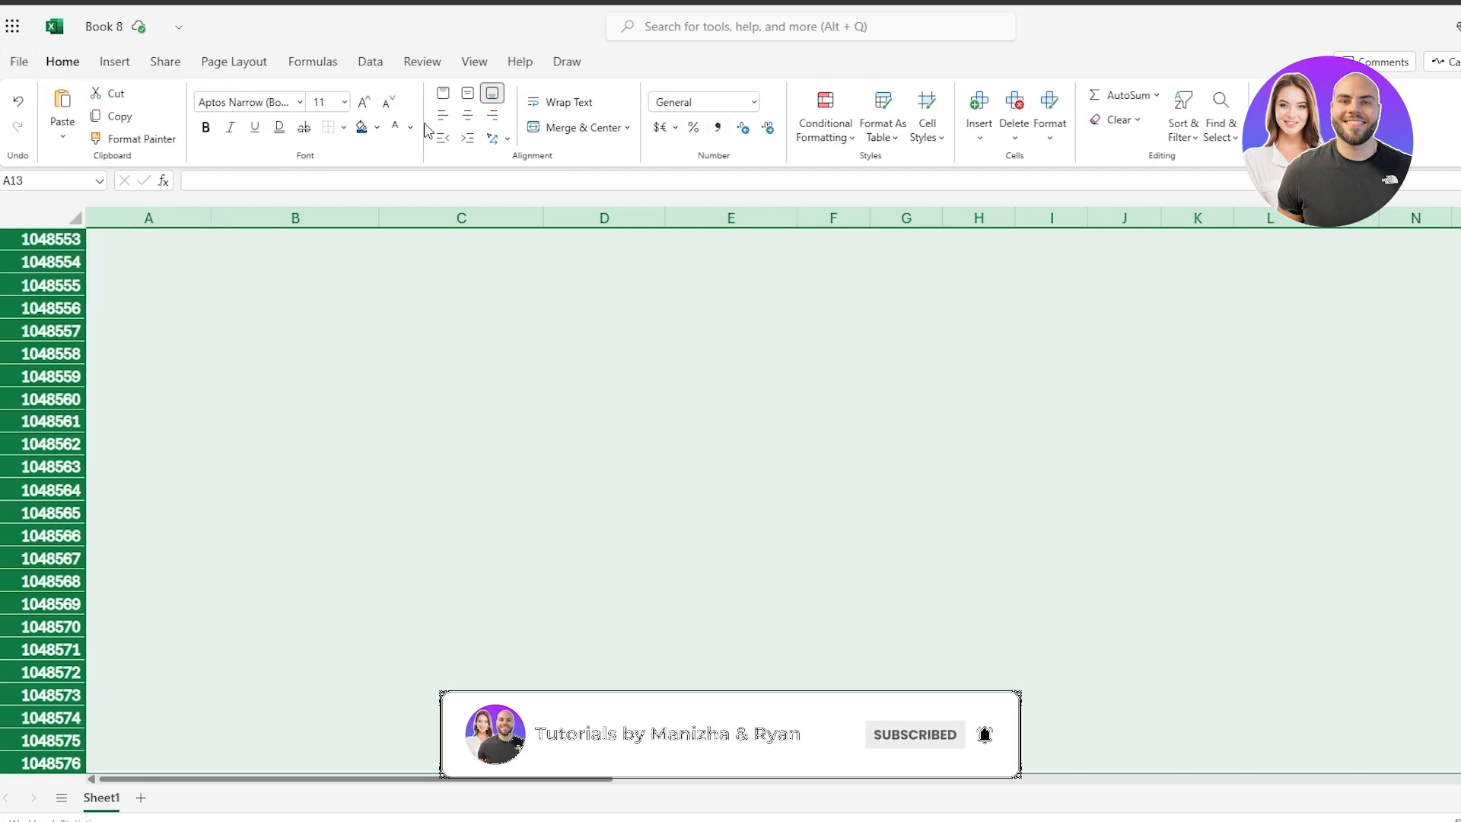
click(375, 131)
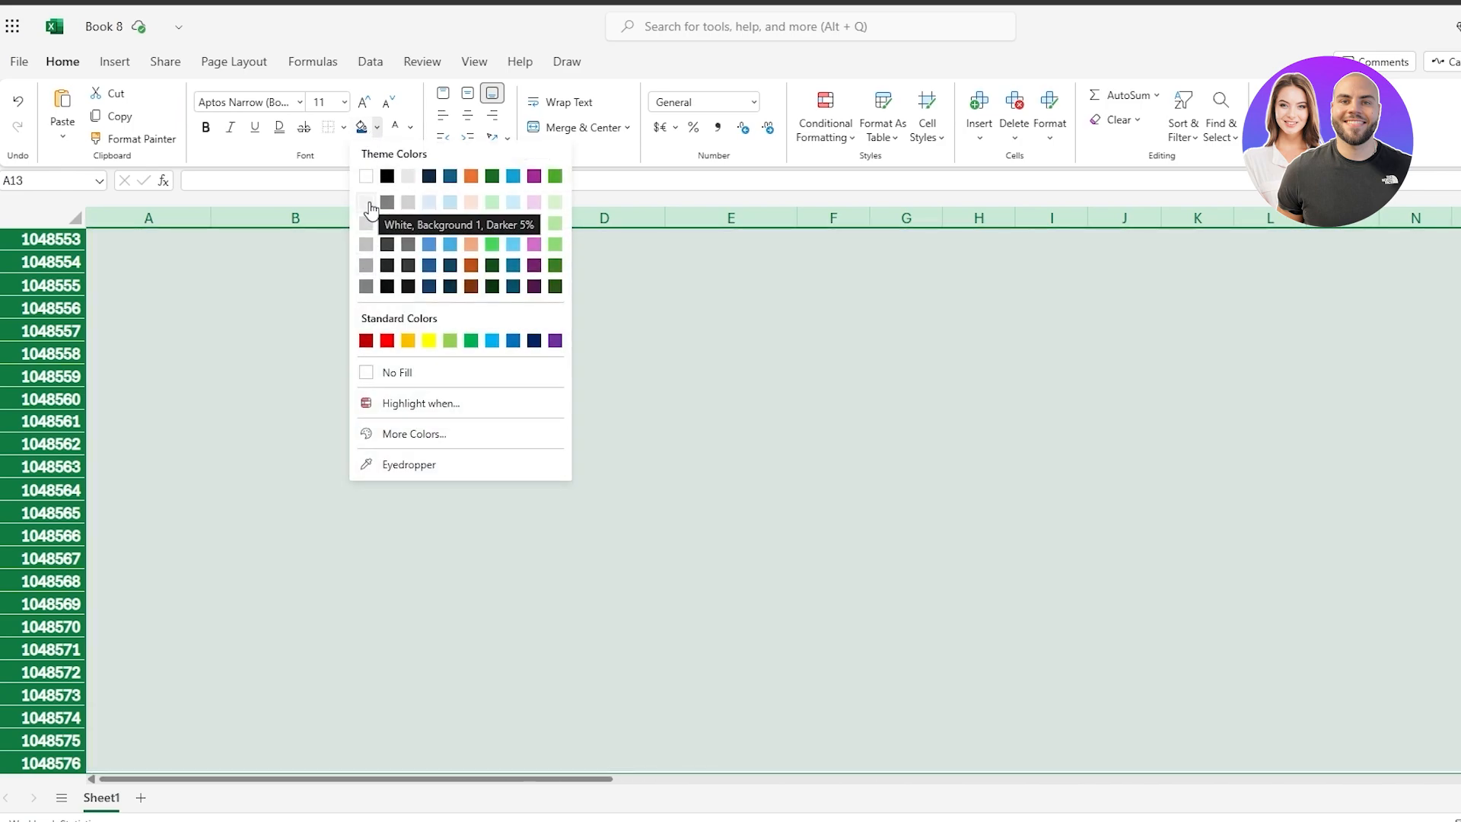
click(370, 207)
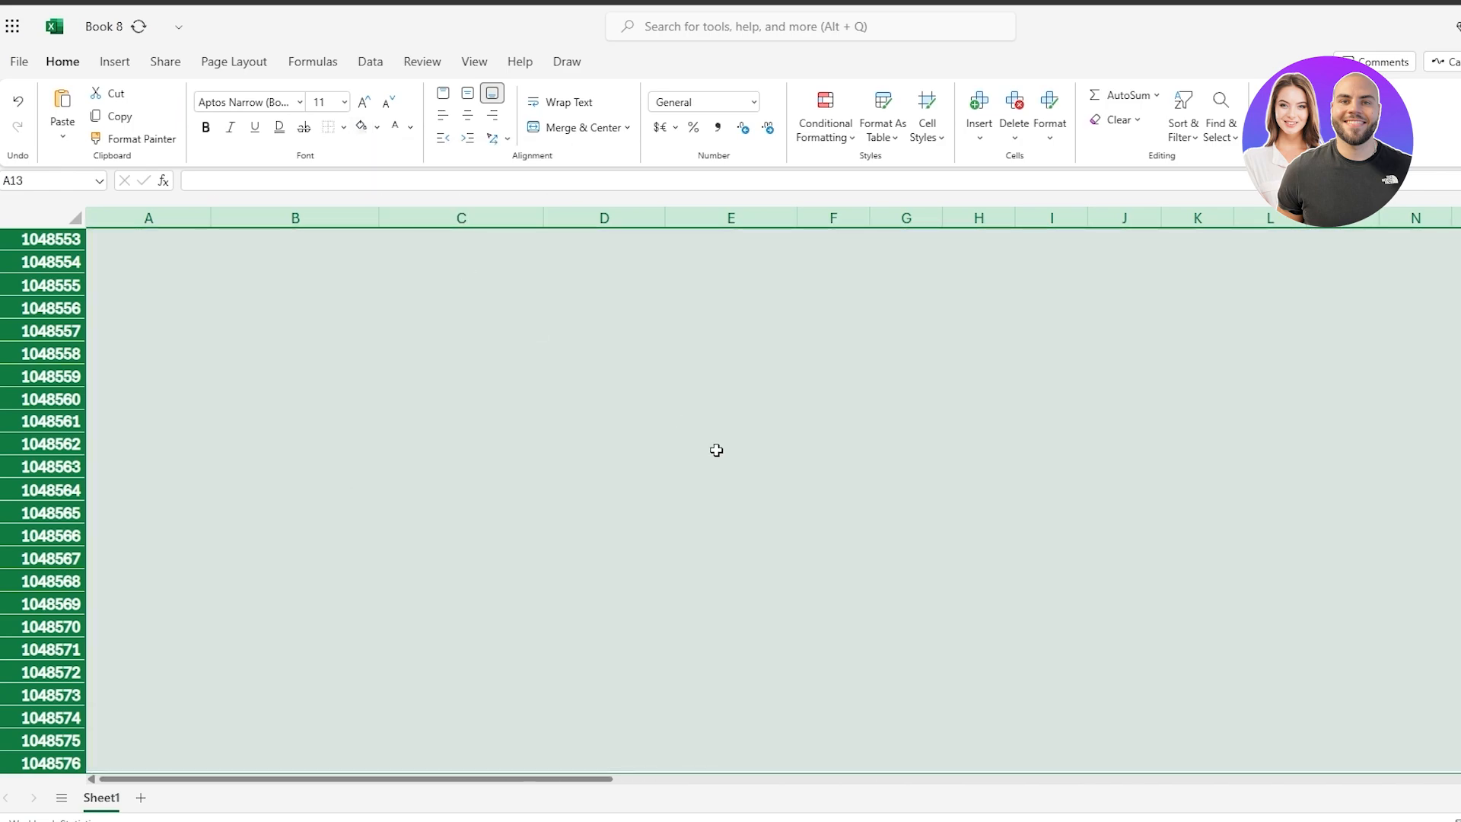
scroll(723, 456, up, 15)
scroll(720, 455, up, 20)
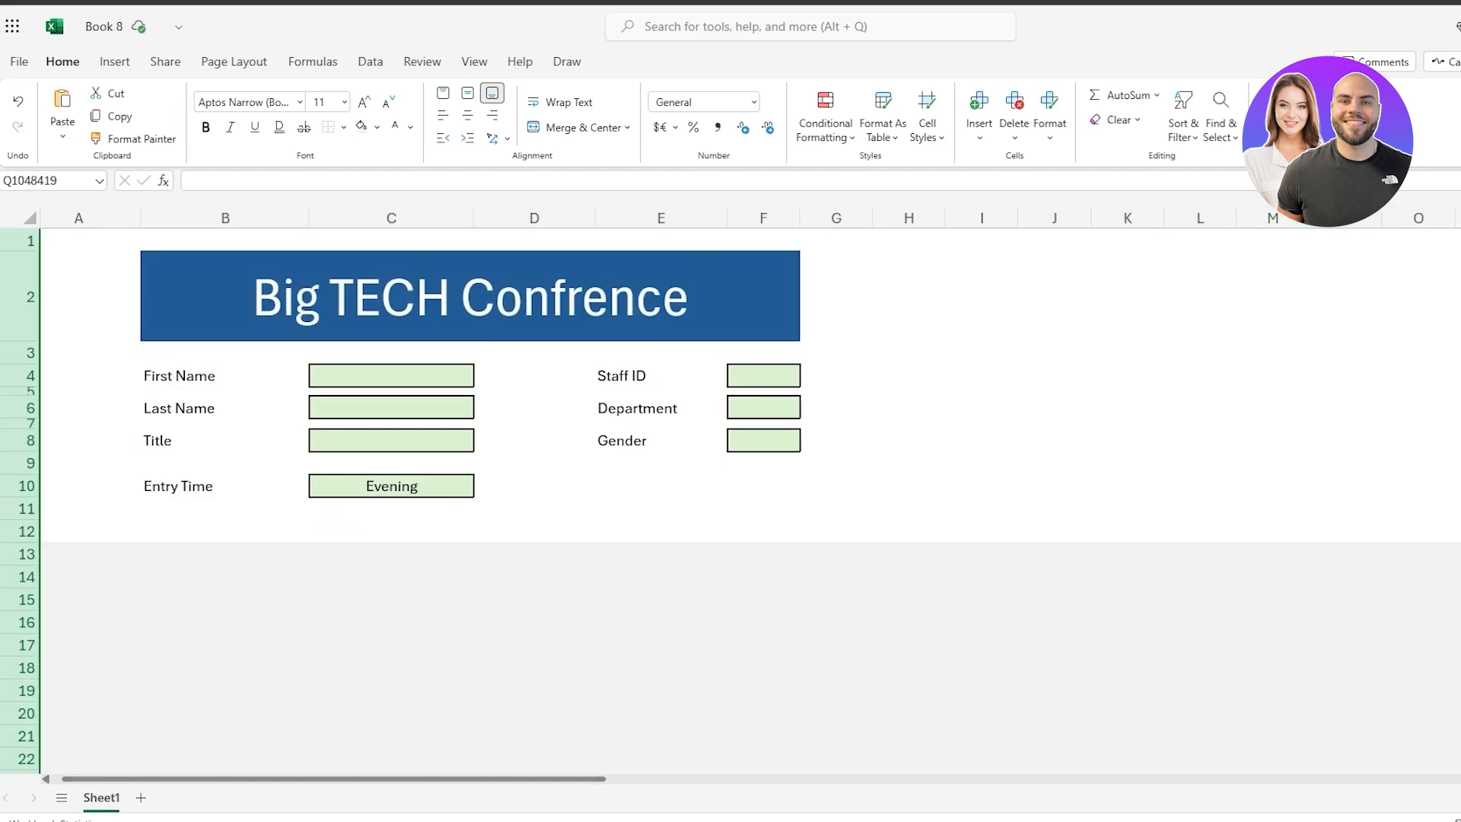
Shade column A beside the form and row 1 above it with the same light gray fill.
drag(97, 511, 831, 247)
click(88, 531)
click(76, 560)
click(71, 403)
click(98, 241)
Extend the light gray fill from G1 down to G12 and across the columns to the right of the form.
click(837, 242)
key(ctrl+shift+Right)
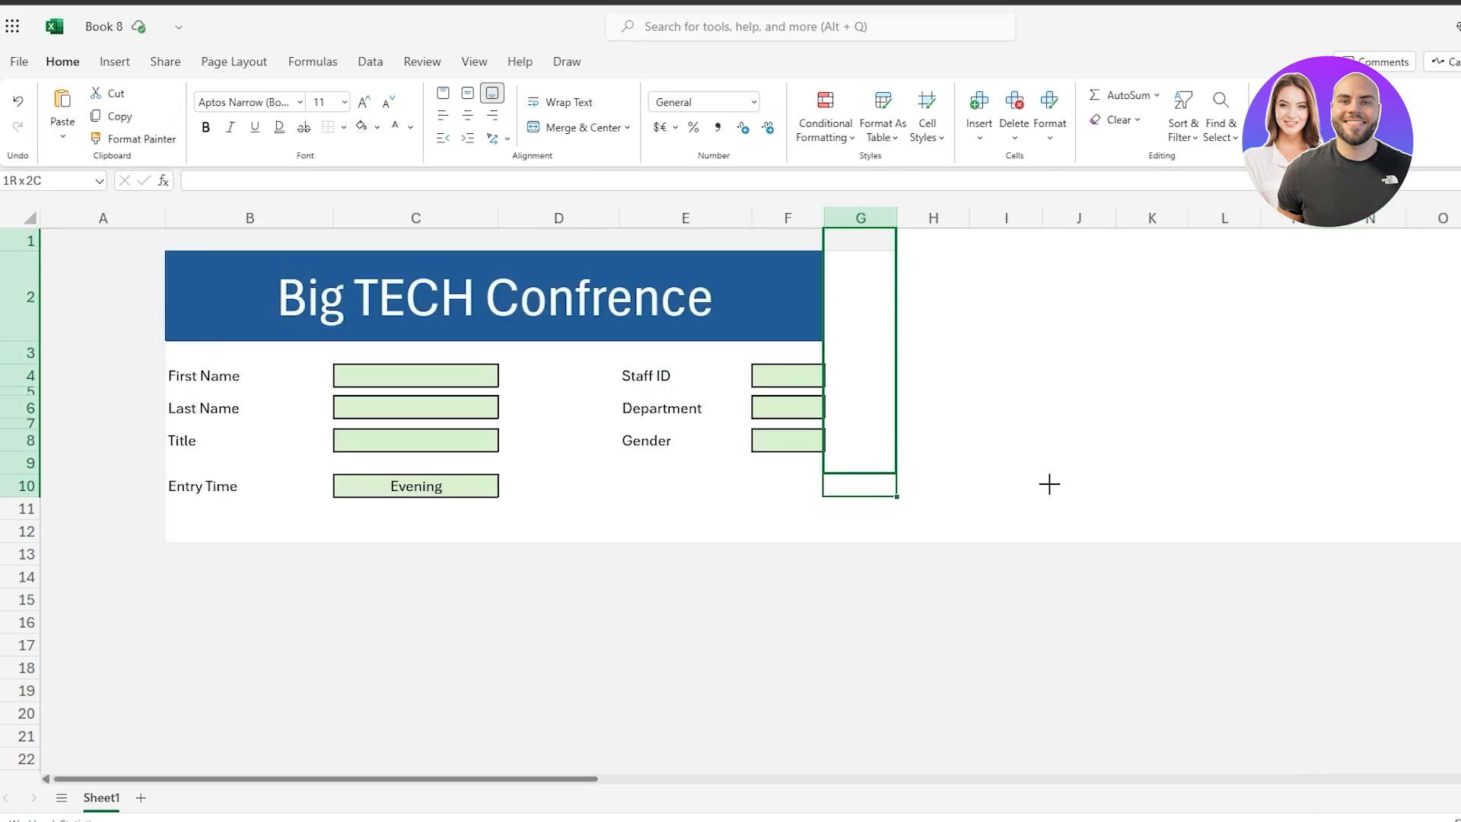
drag(1047, 482, 1058, 534)
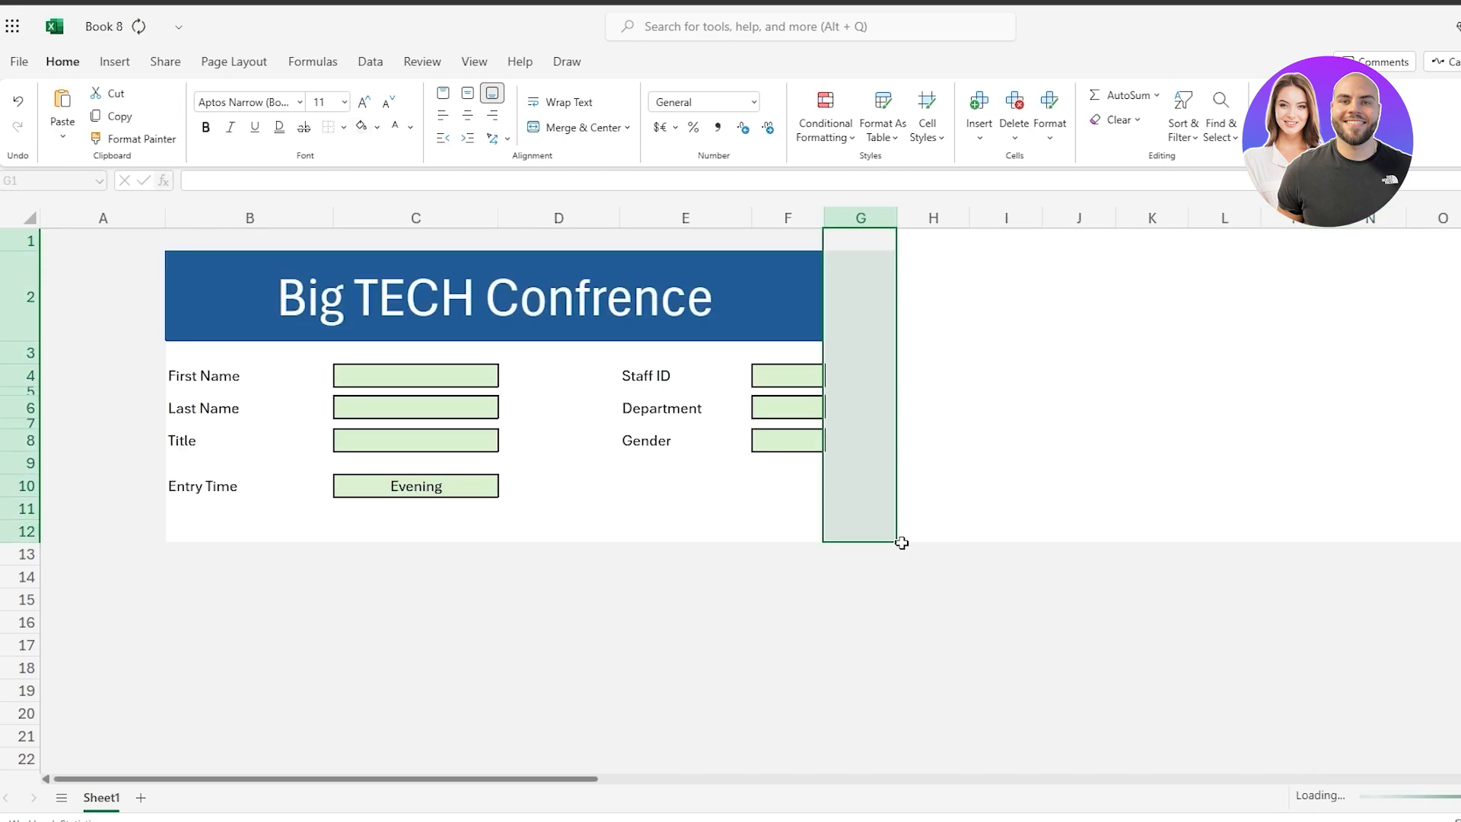
drag(902, 543, 1006, 518)
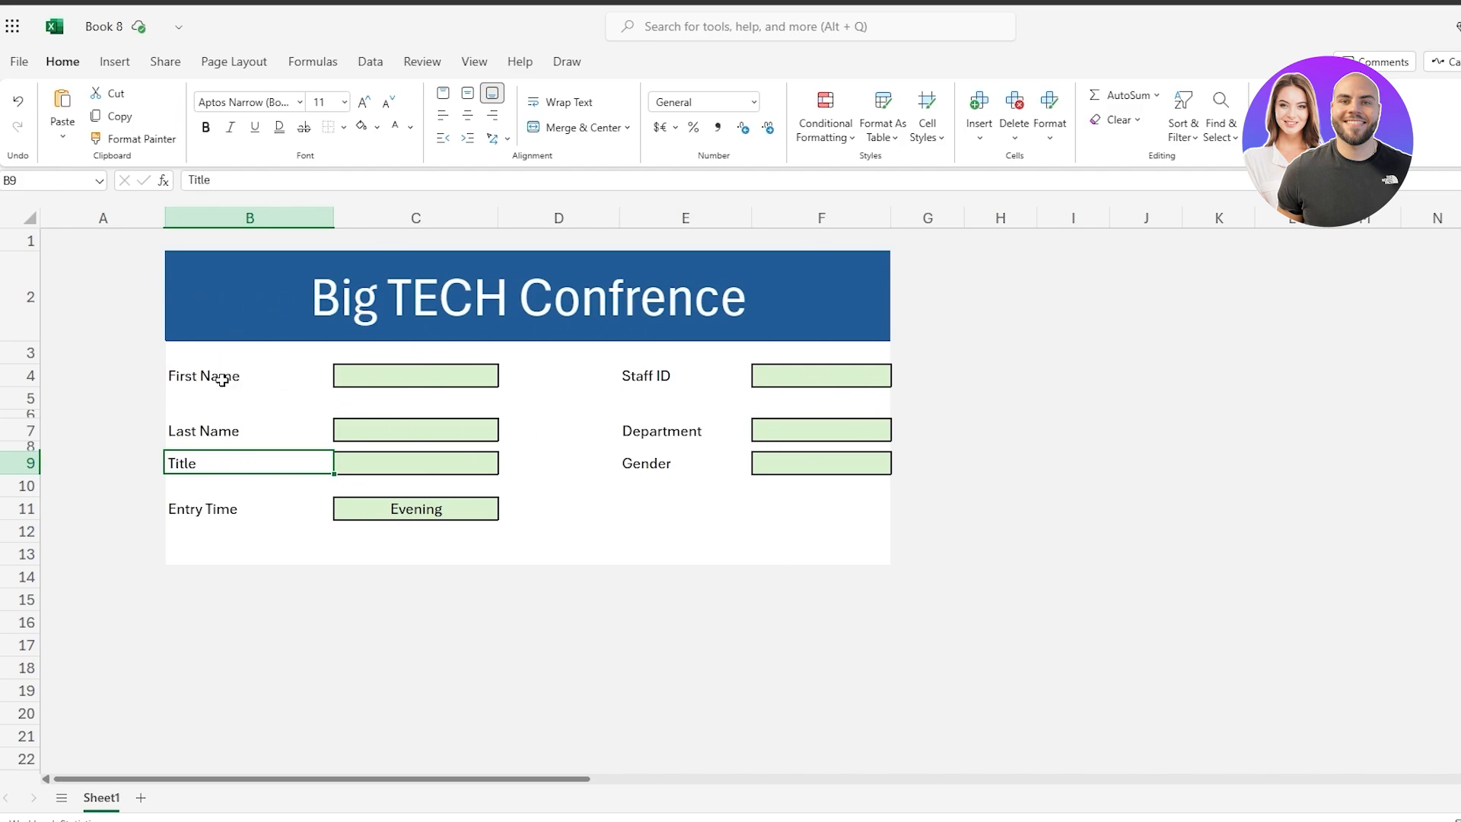
Right-align the field labels in B4:B11 and E4:E9, also middle-aligning those in B4:B11 vertically.
drag(221, 381, 225, 508)
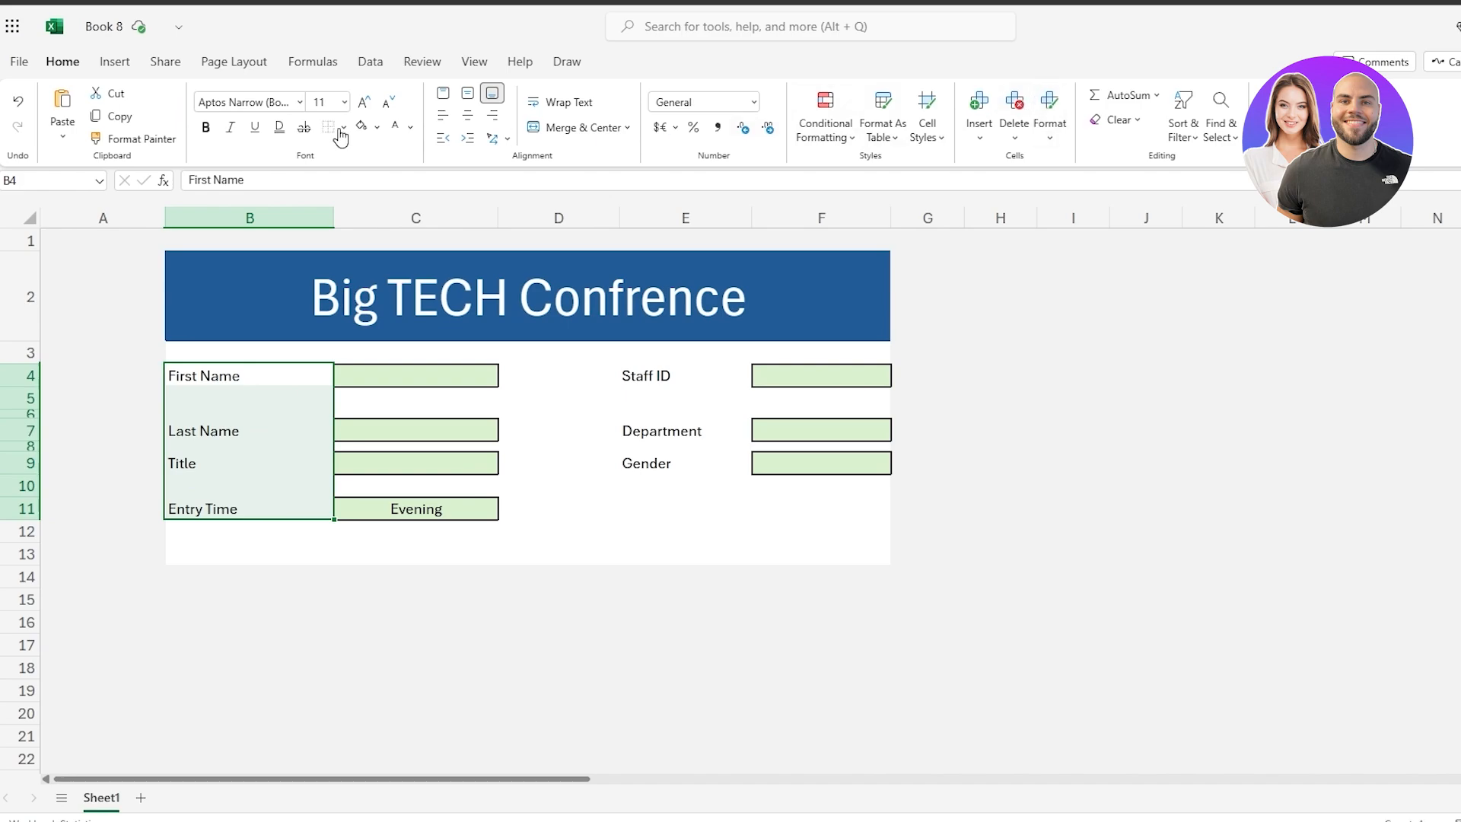
click(468, 93)
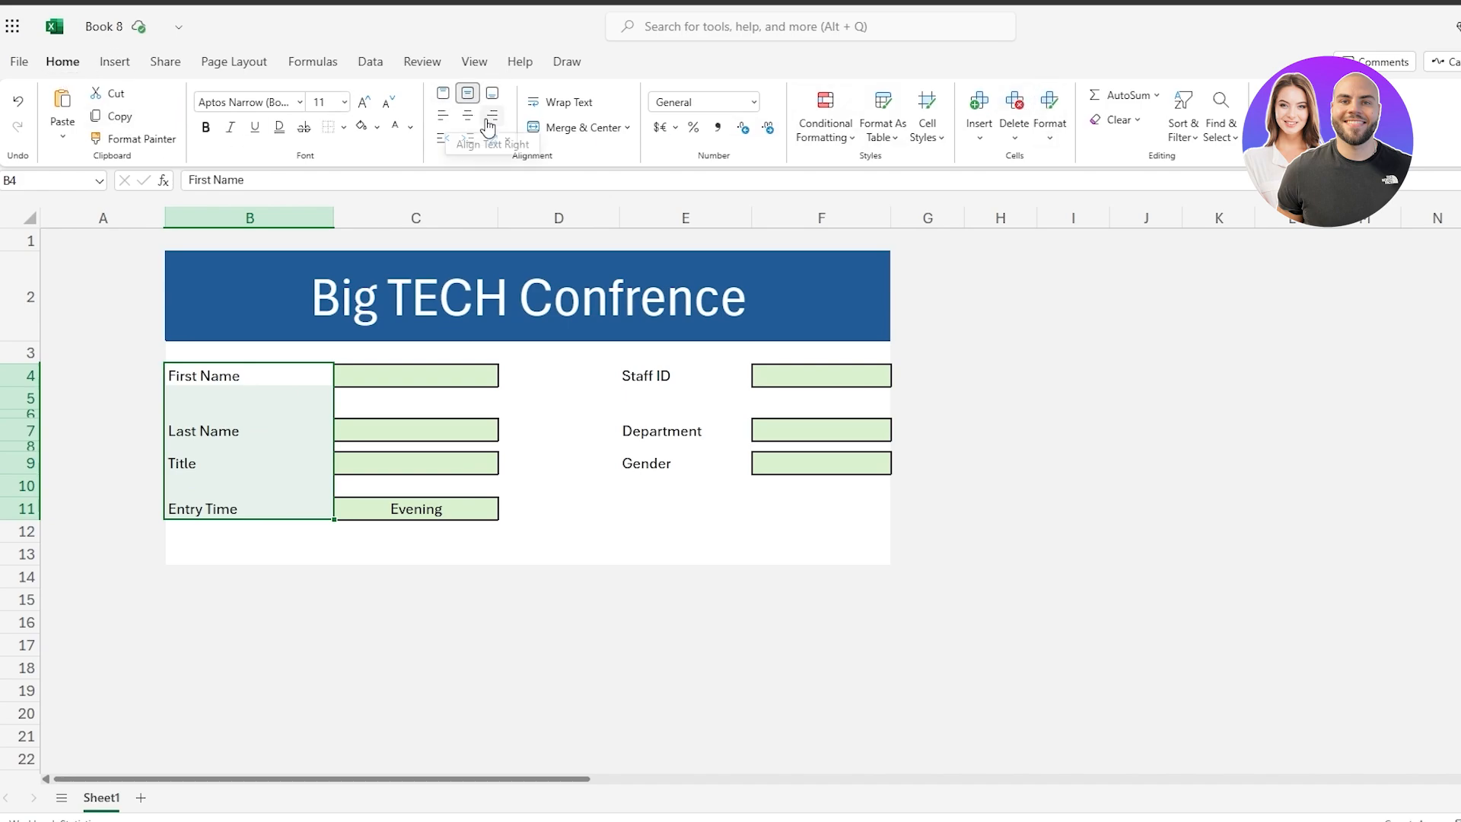
click(488, 124)
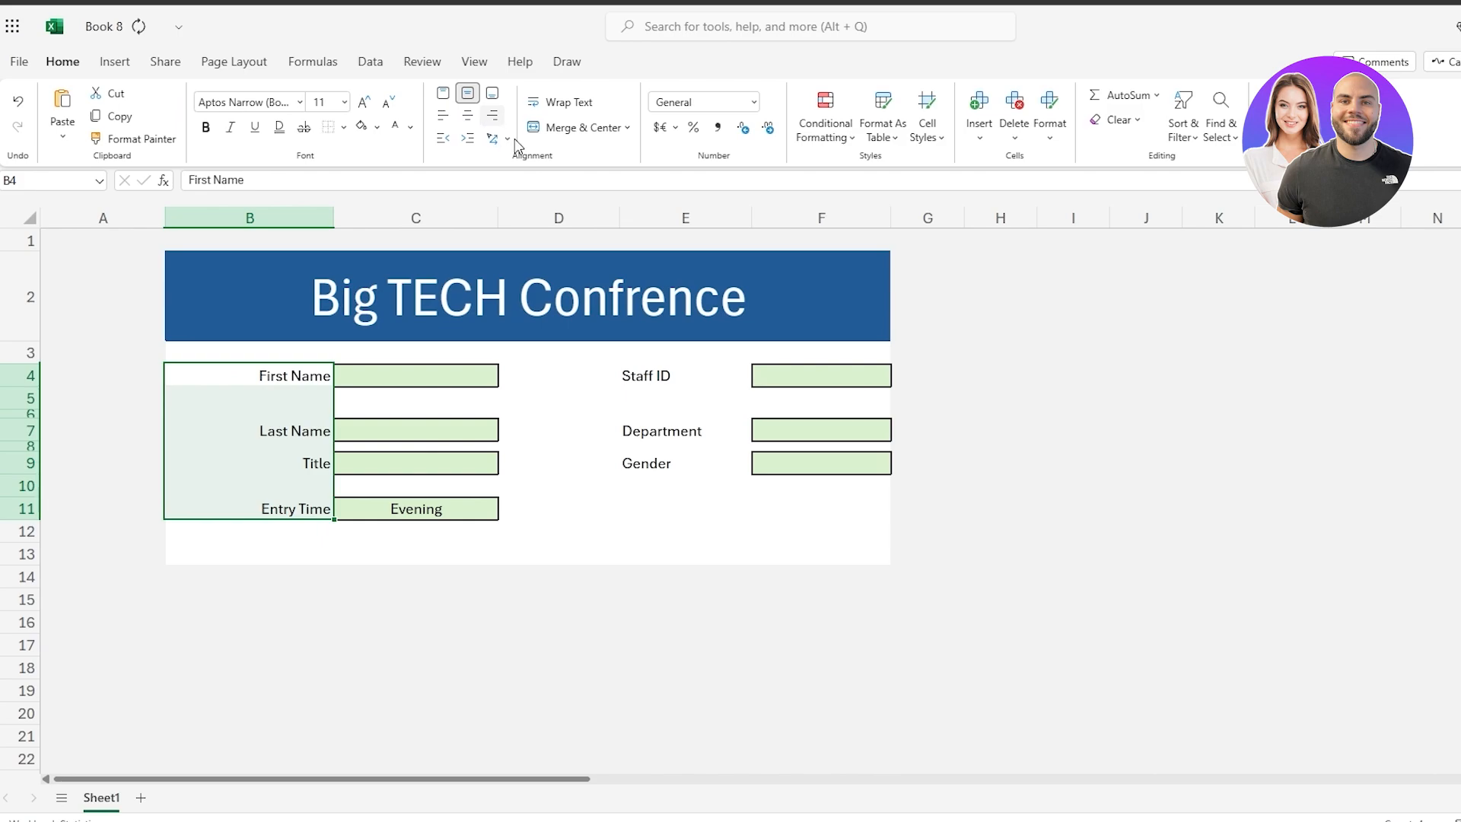
drag(669, 375, 669, 460)
click(493, 114)
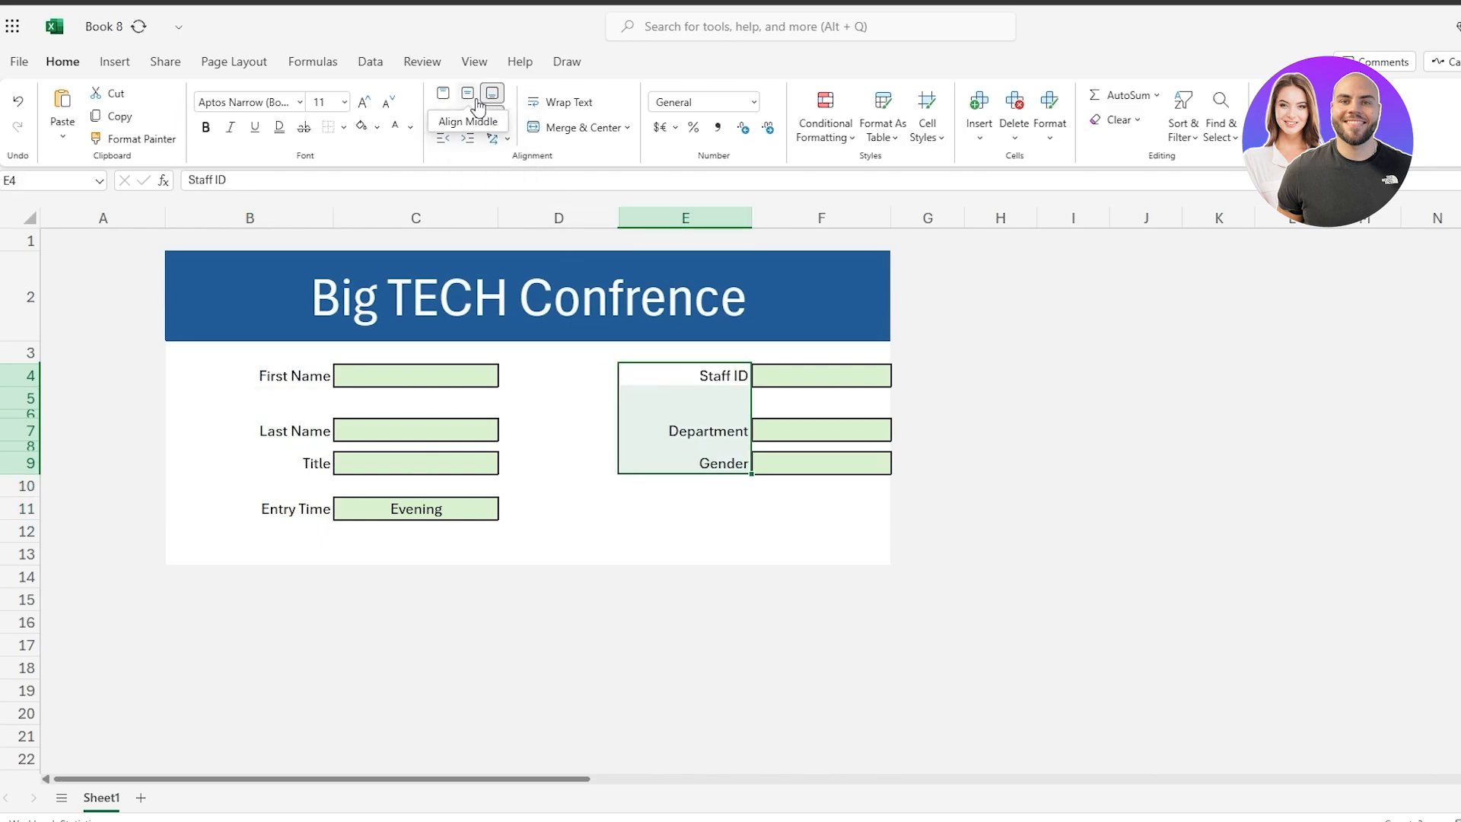
click(946, 529)
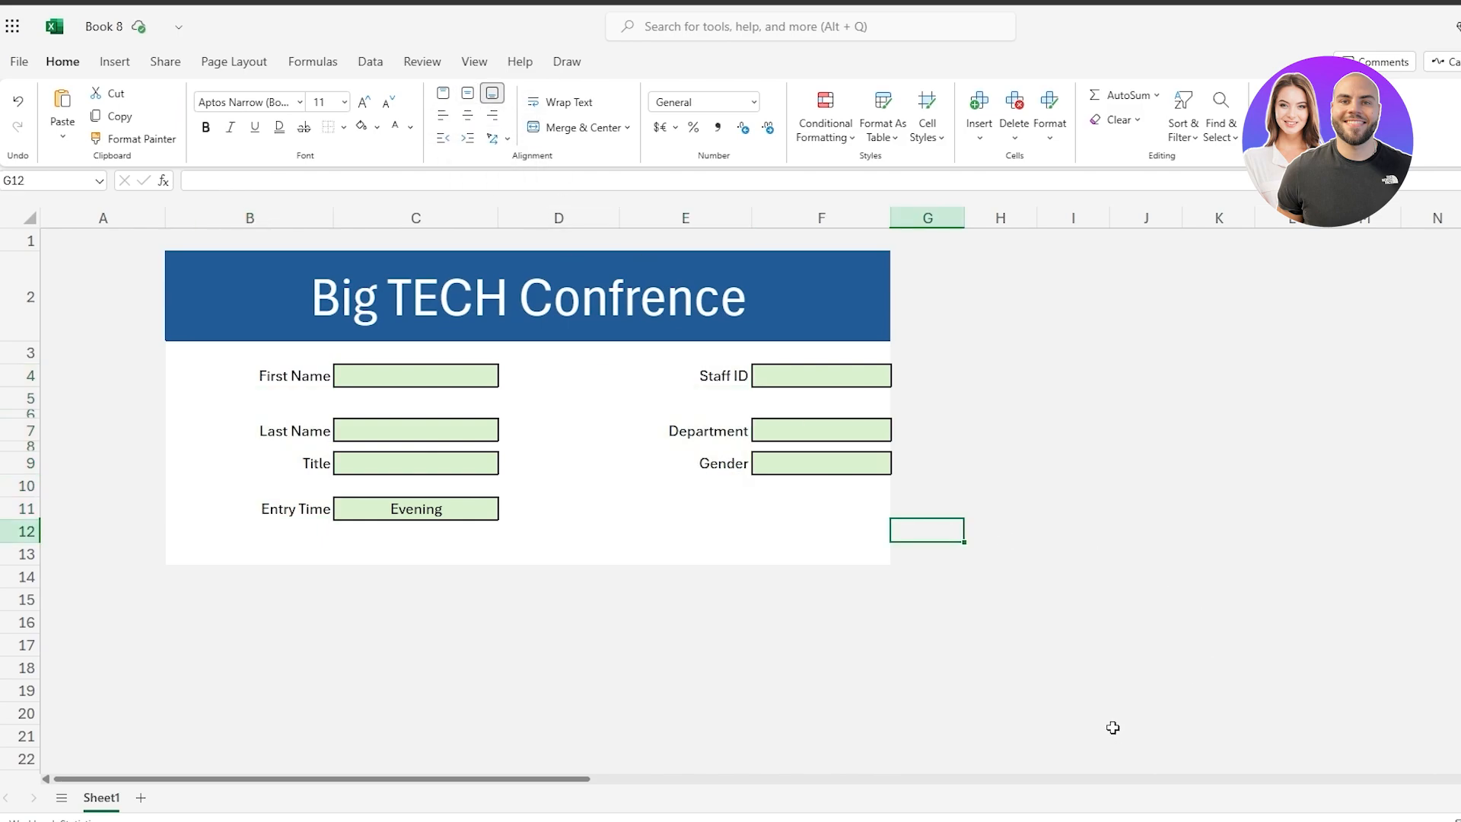
click(289, 379)
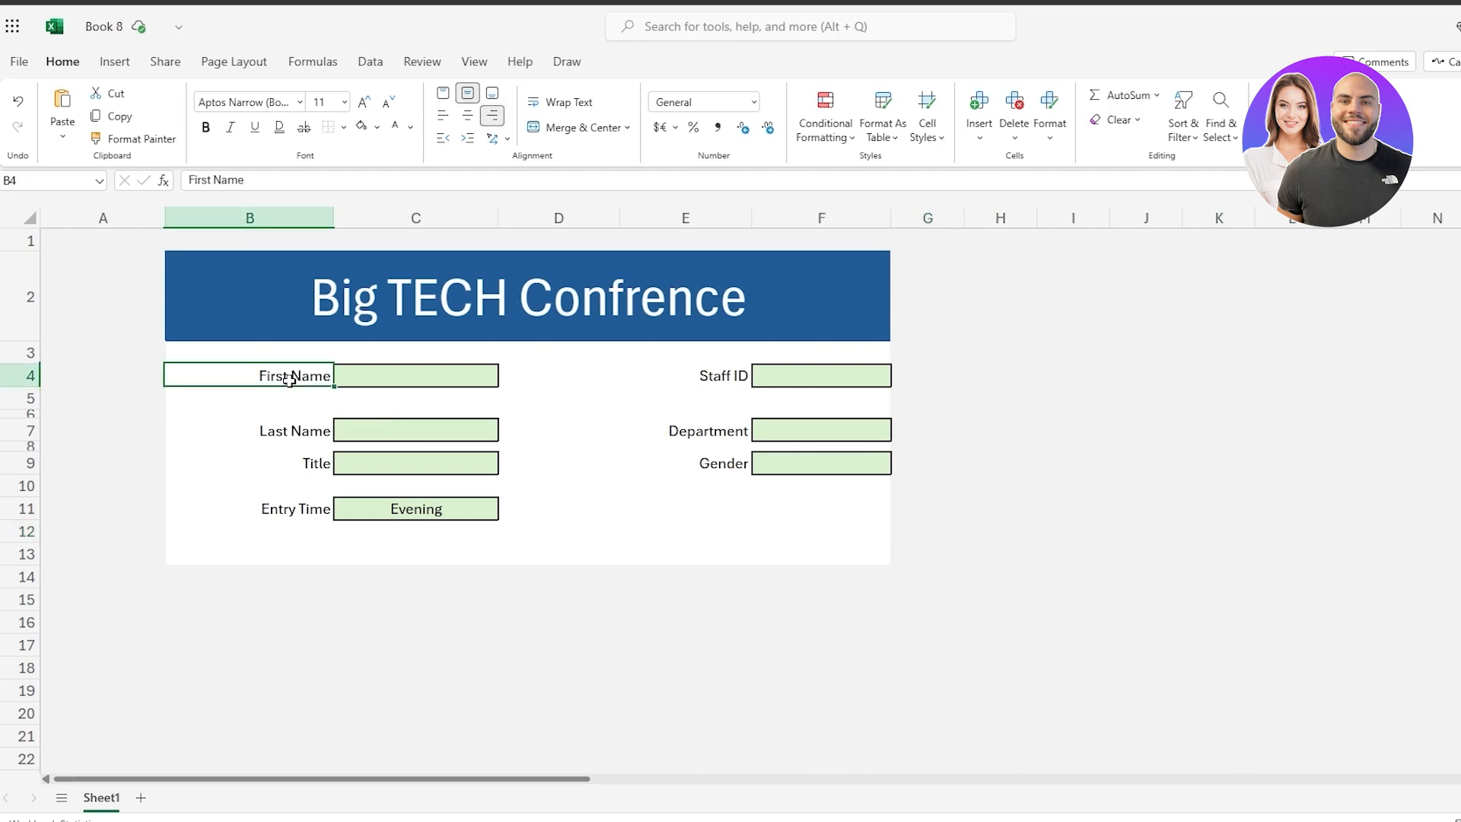
click(377, 128)
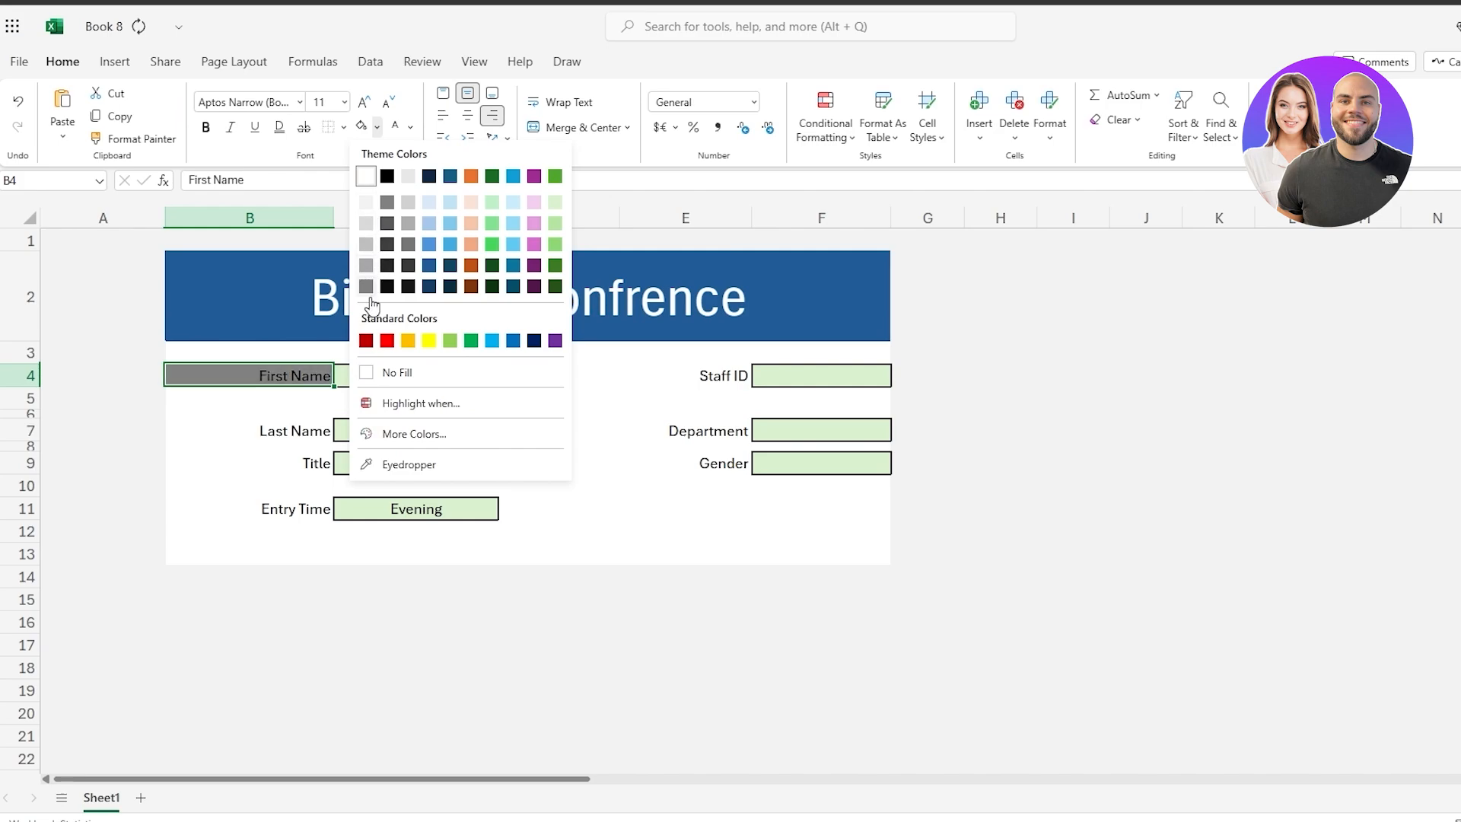
click(757, 606)
click(509, 651)
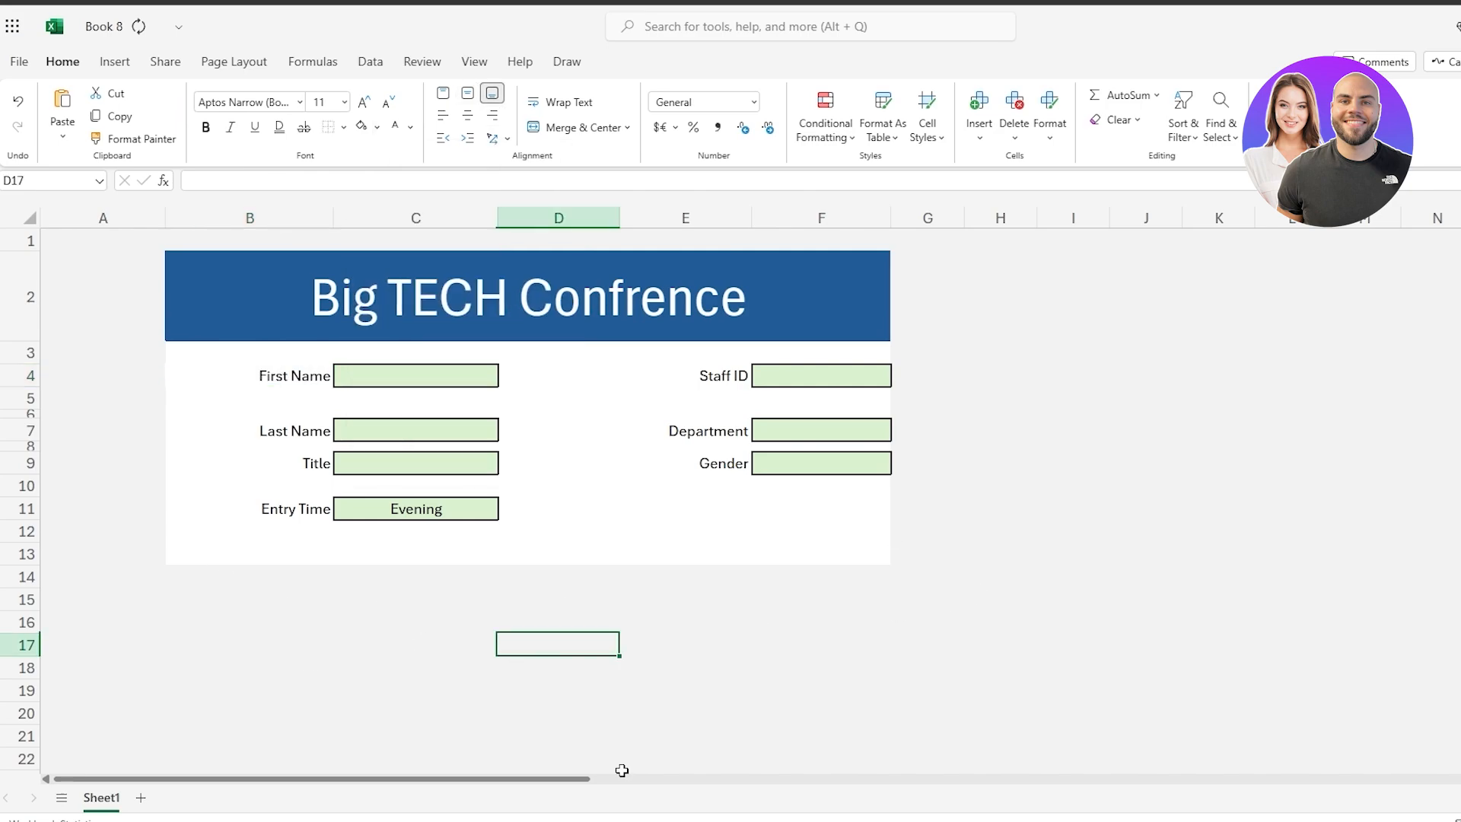
Add a second worksheet to the workbook and rename the form's sheet as Form.
right_click(103, 798)
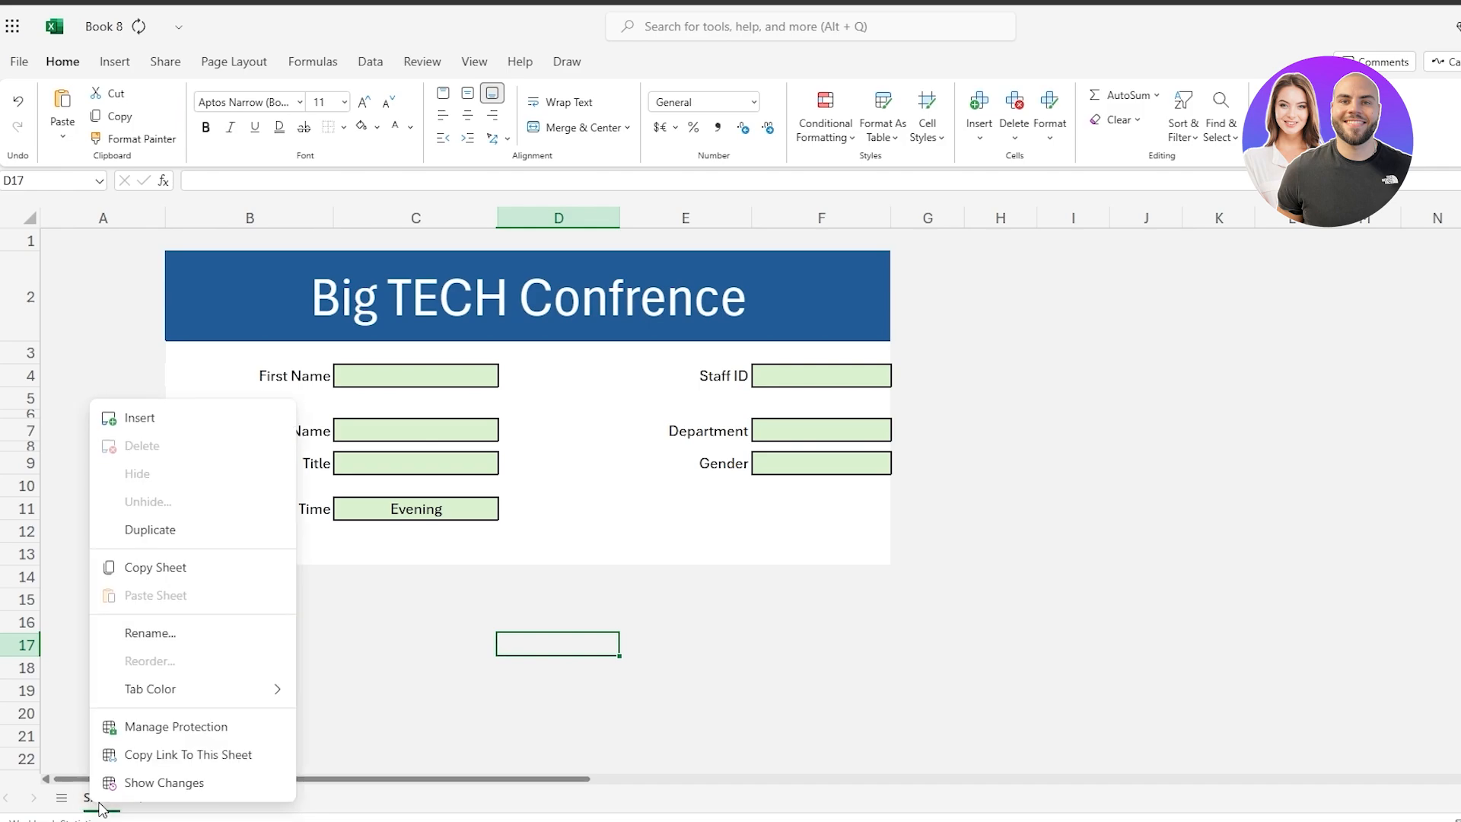
click(331, 813)
click(140, 800)
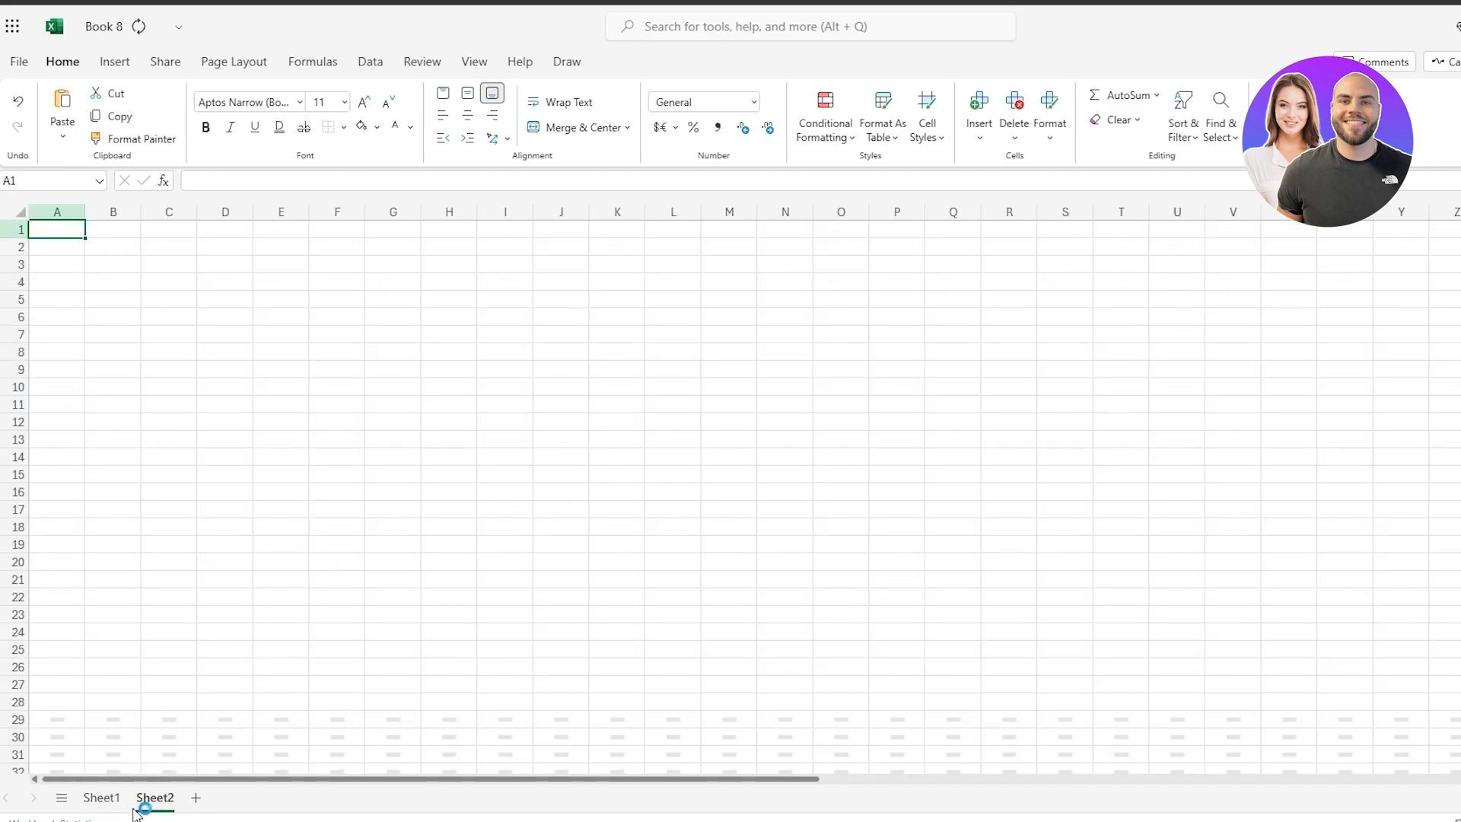
right_click(109, 805)
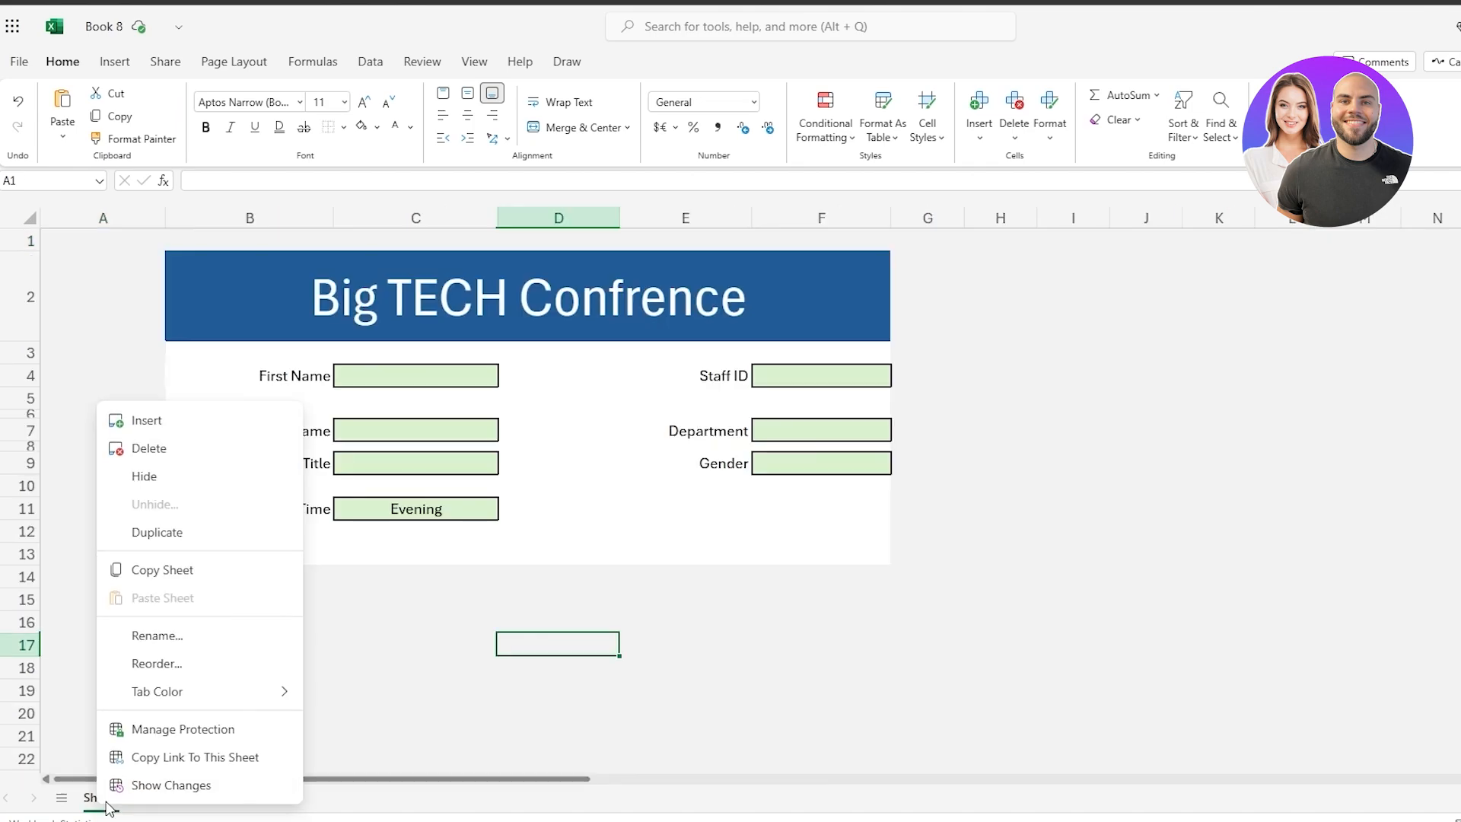
click(208, 632)
text(Form)
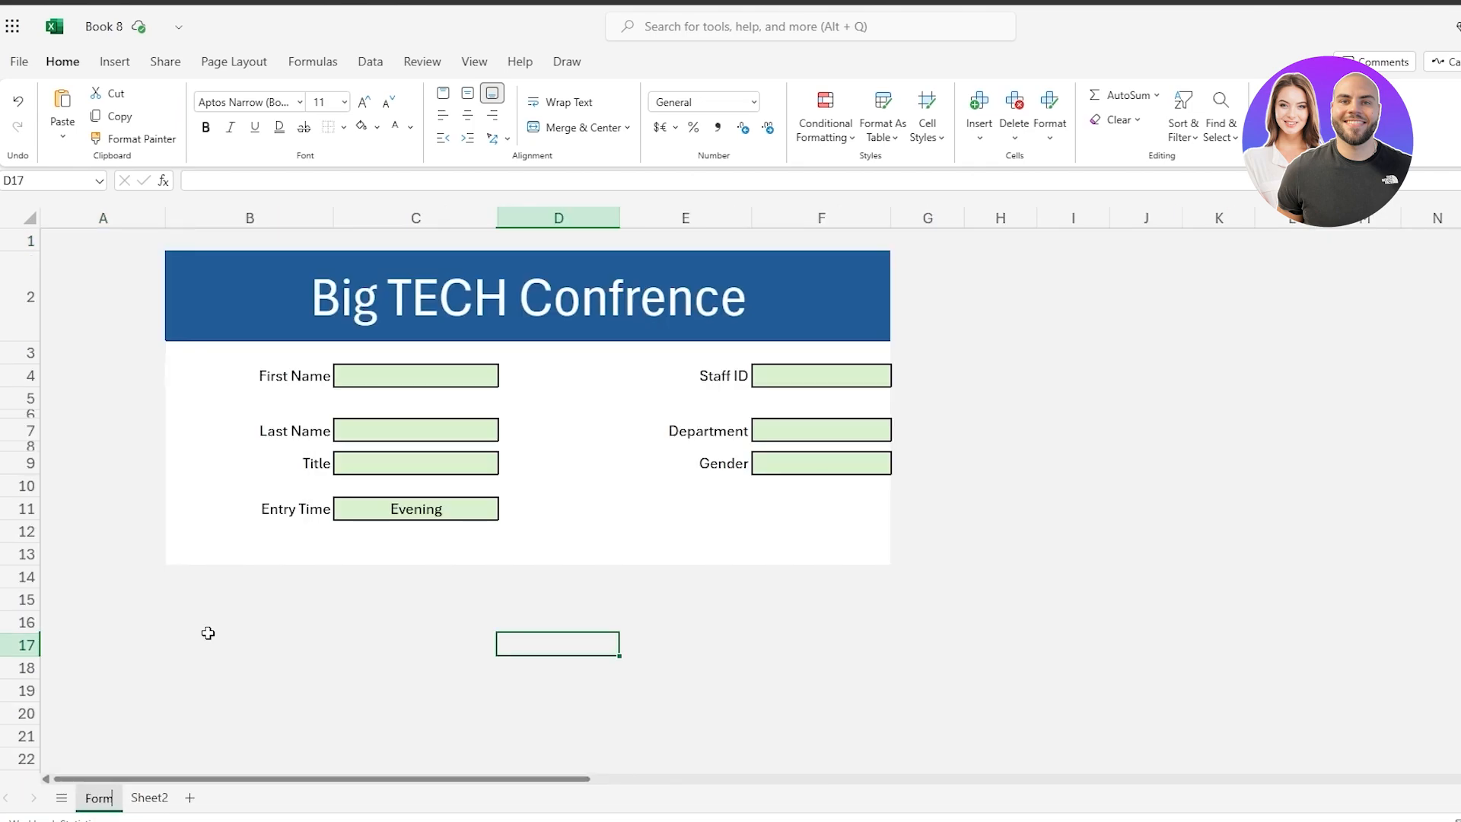
Rename the new blank sheet as DATA and return to the Form sheet.
right_click(152, 799)
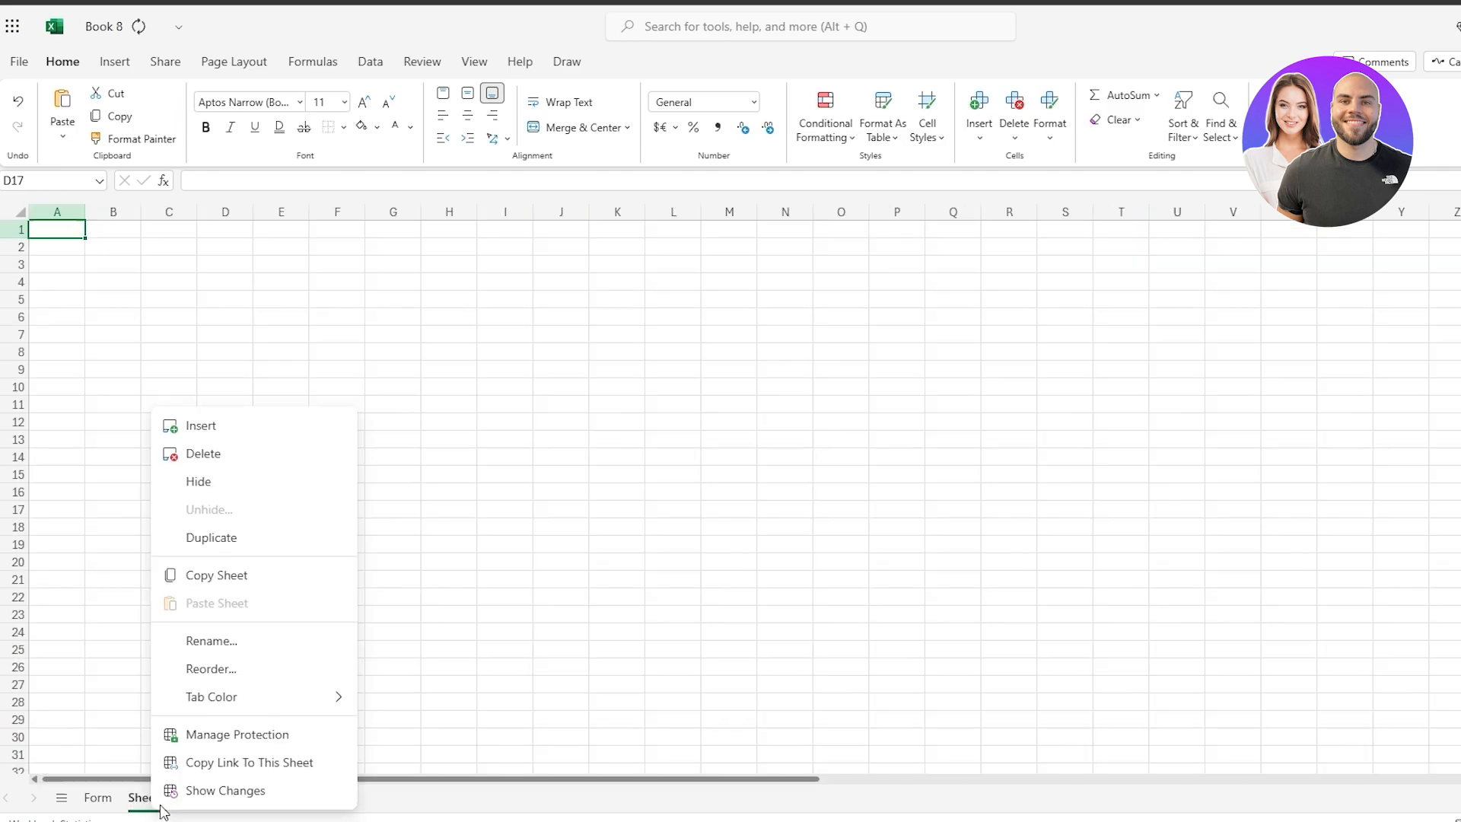
click(210, 644)
text(DATA)
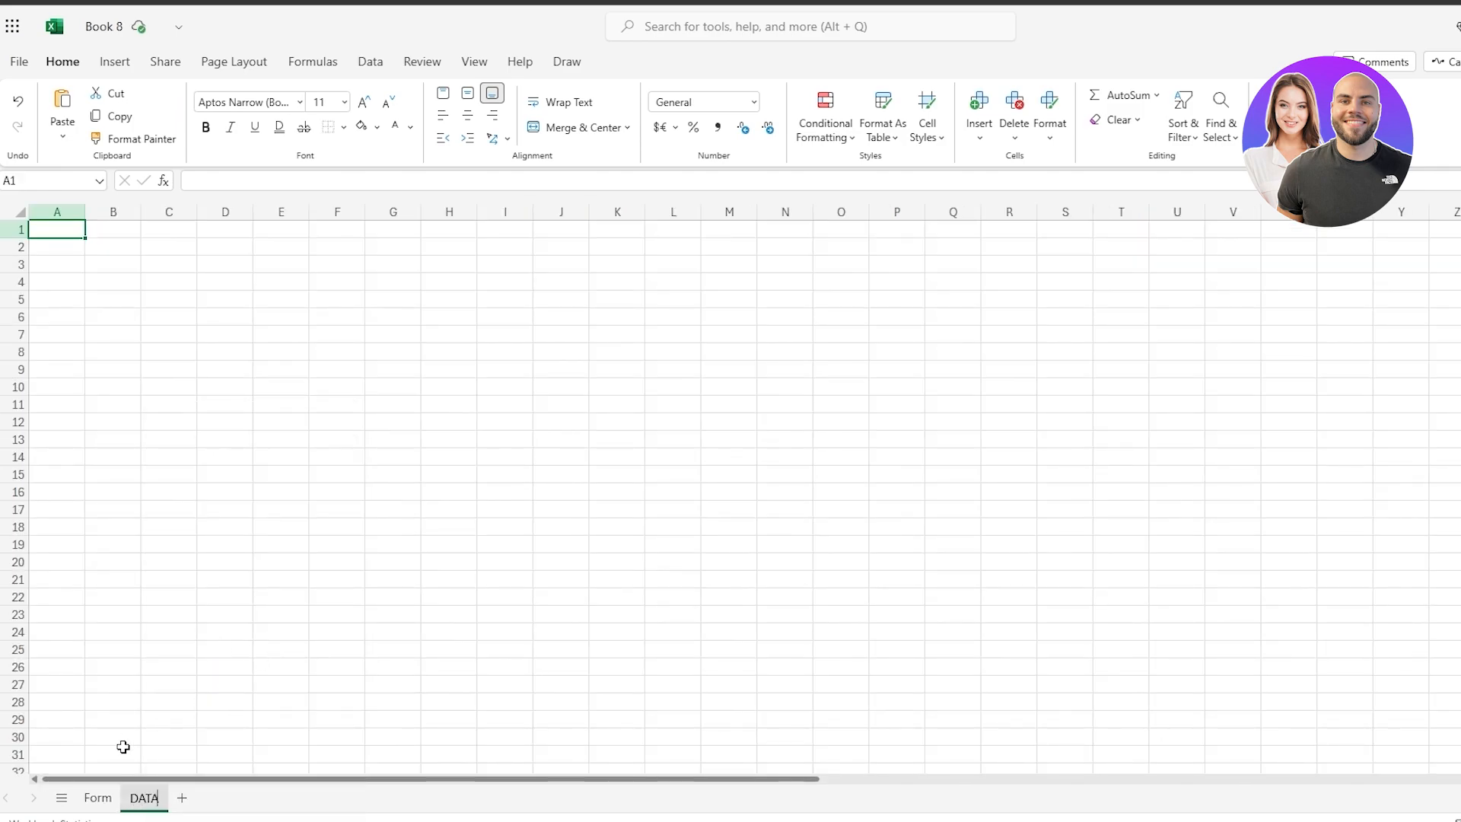
click(110, 803)
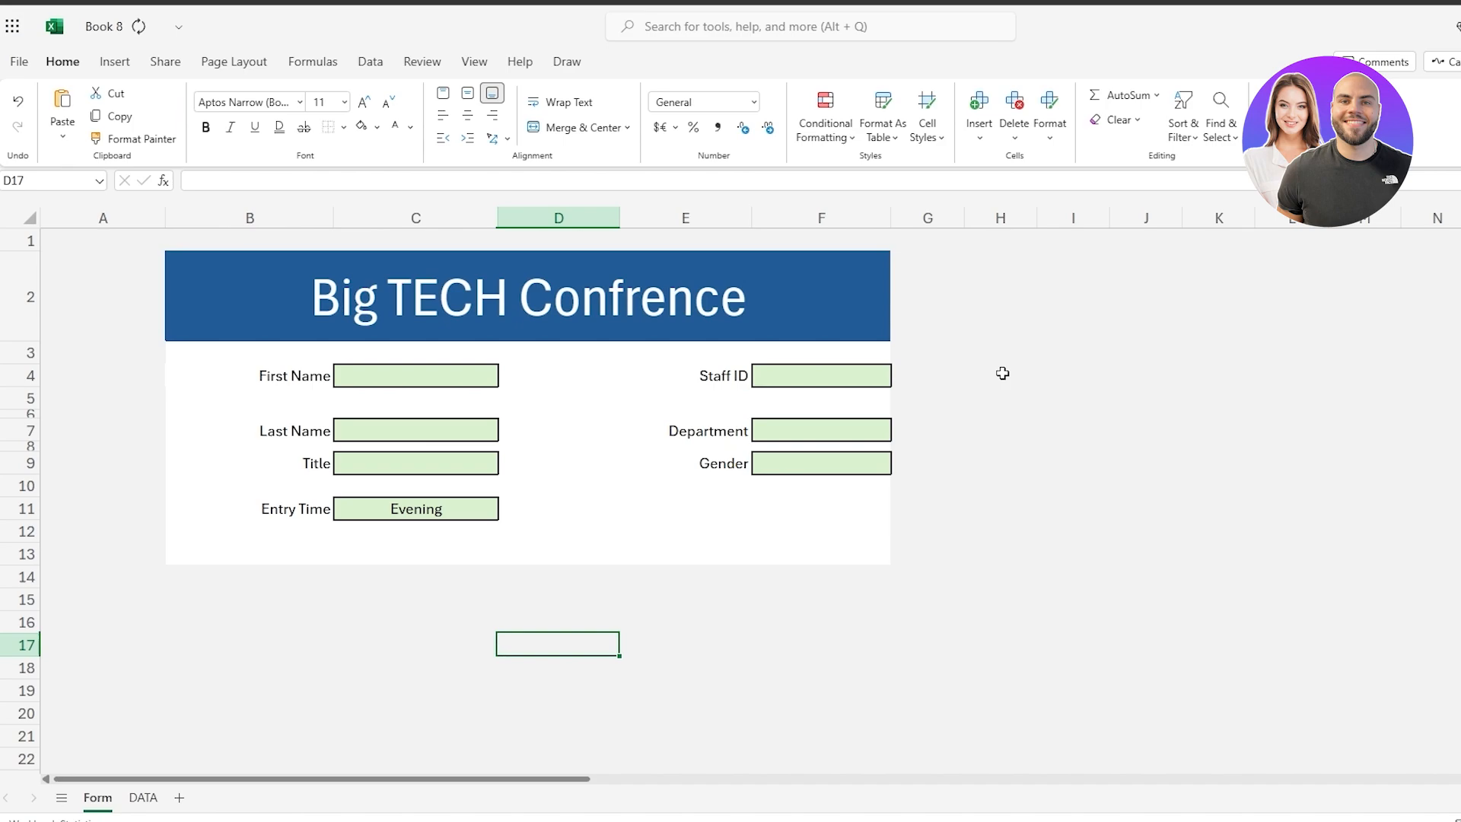
Copy the First Name, Last Name and Title labels below the form into C18:C20.
scroll(538, 626, down, 2)
click(398, 555)
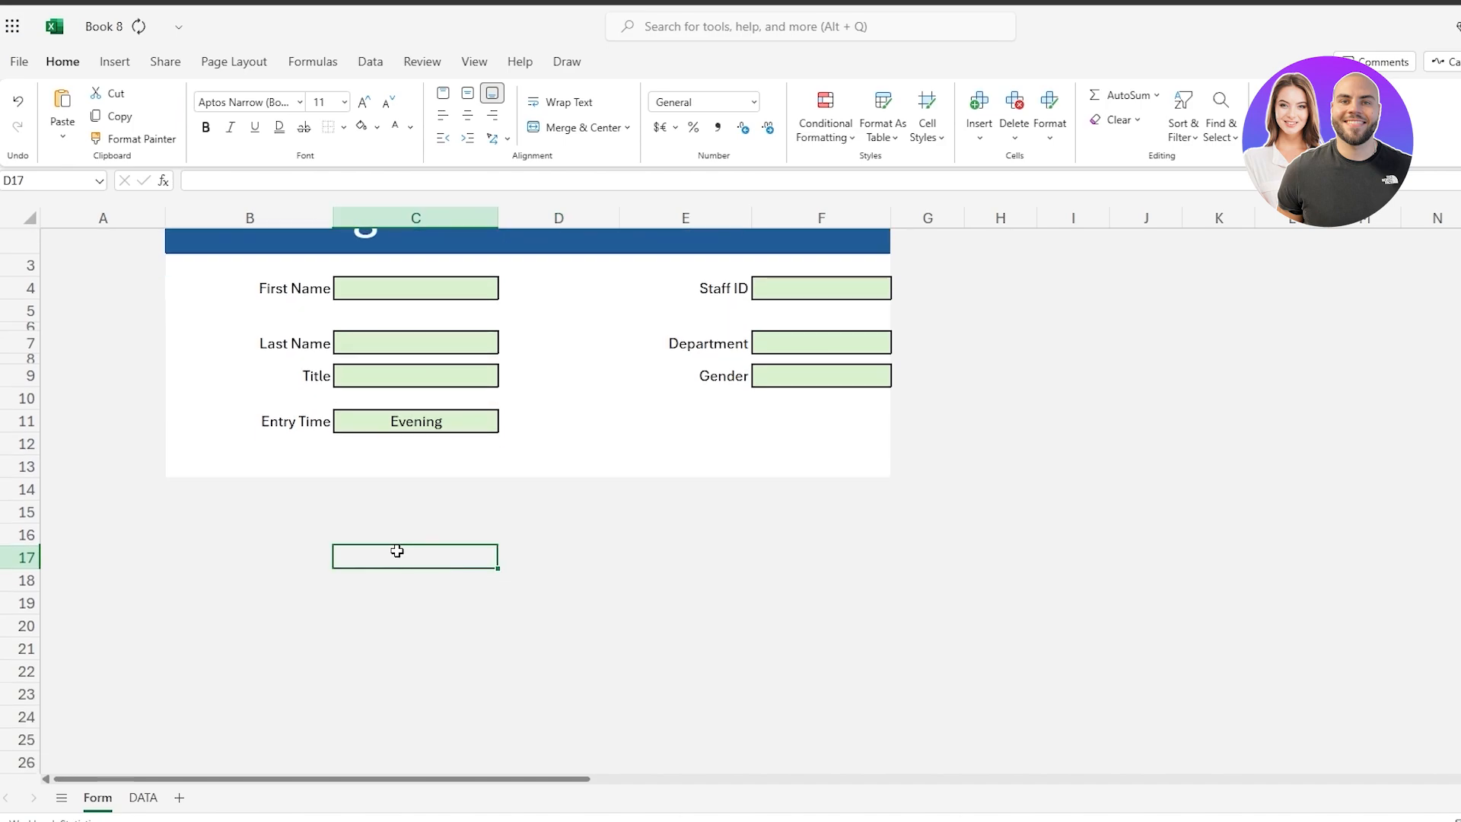
click(290, 291)
key(ctrl+c)
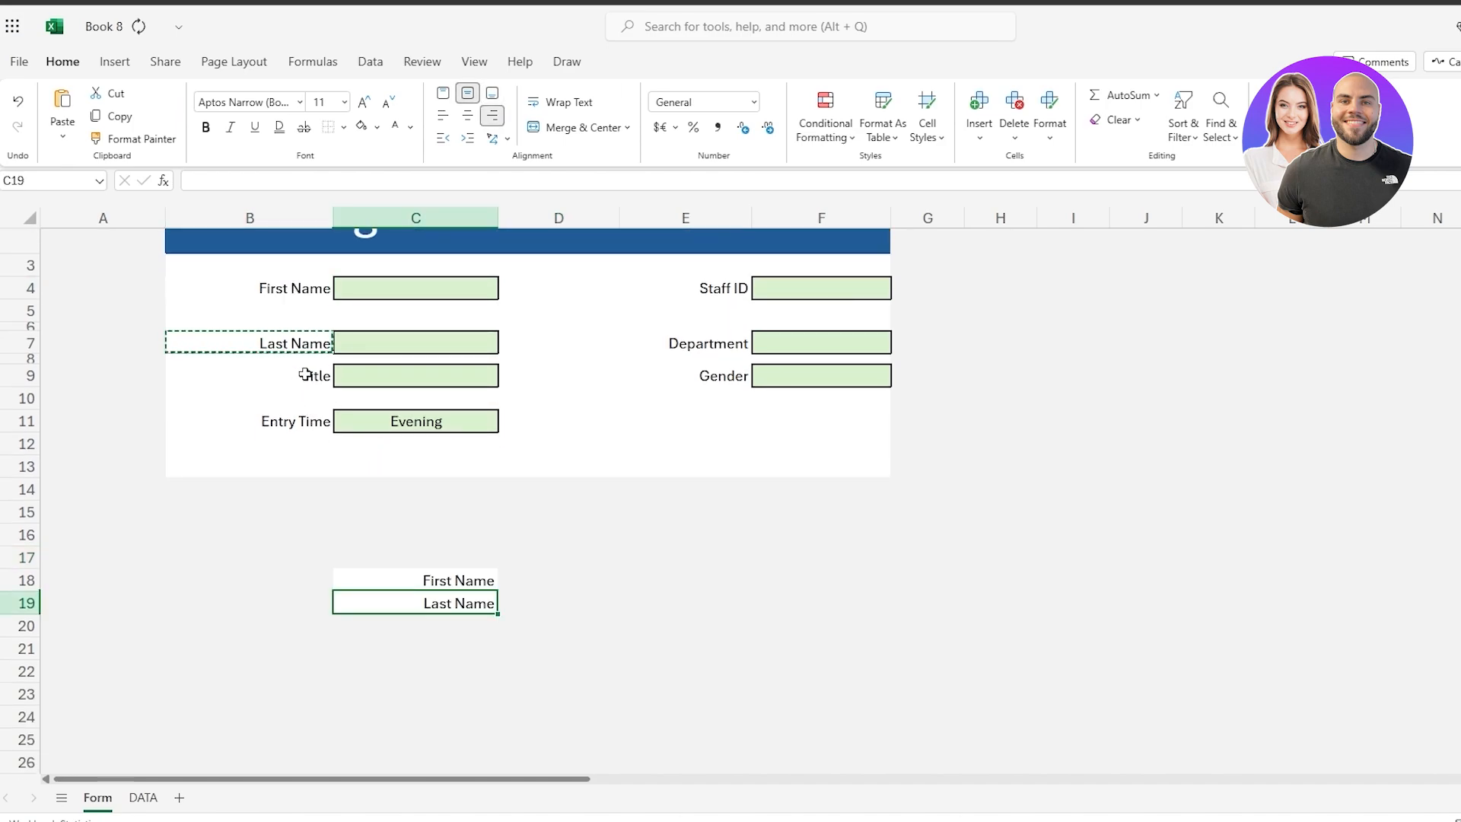
click(304, 375)
key(ctrl+c)
click(447, 625)
key(ctrl+v)
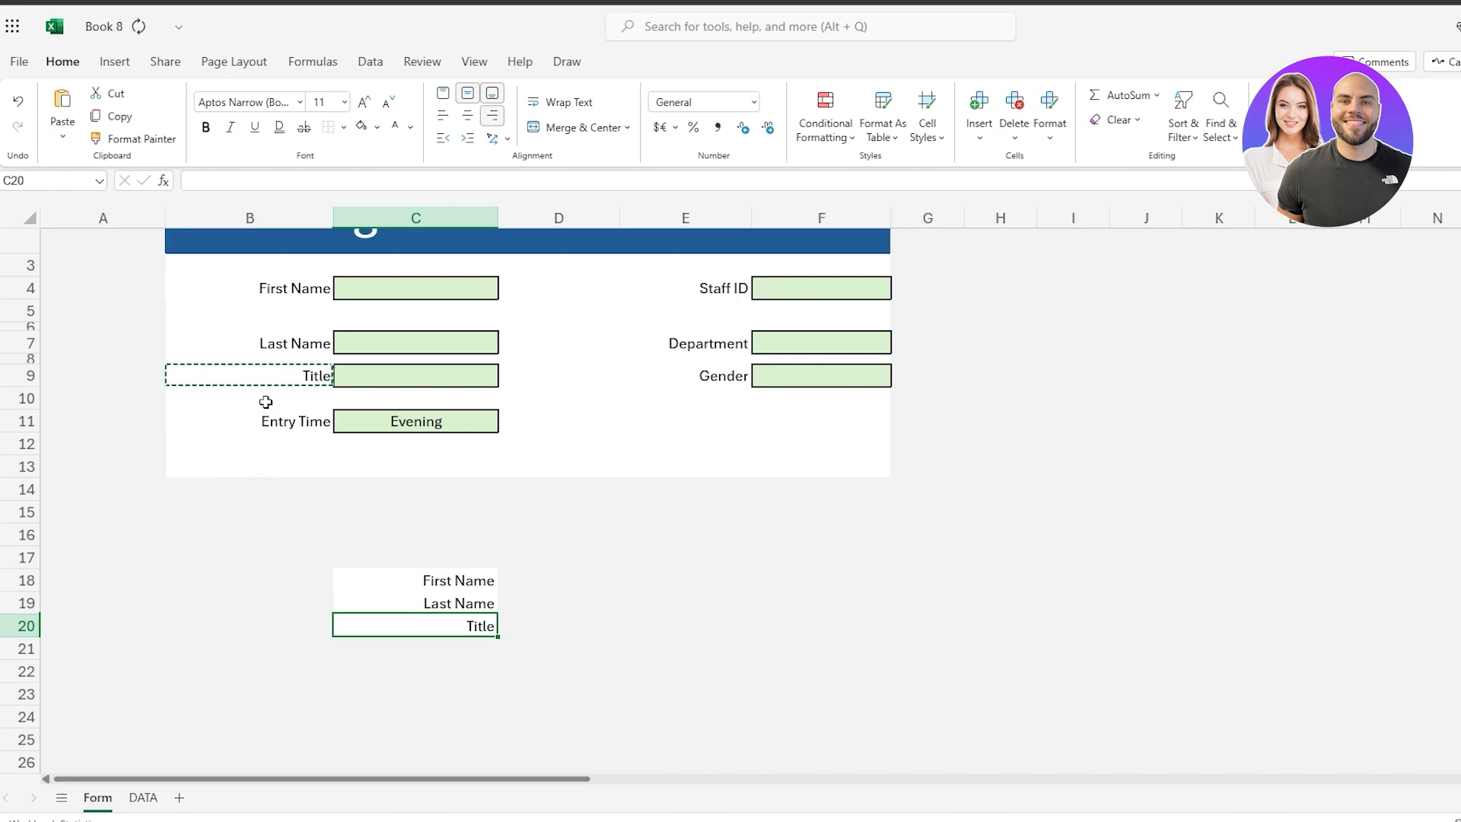
Copy the Entry Time, Staff ID, Department and Gender labels into C21:C24.
click(290, 421)
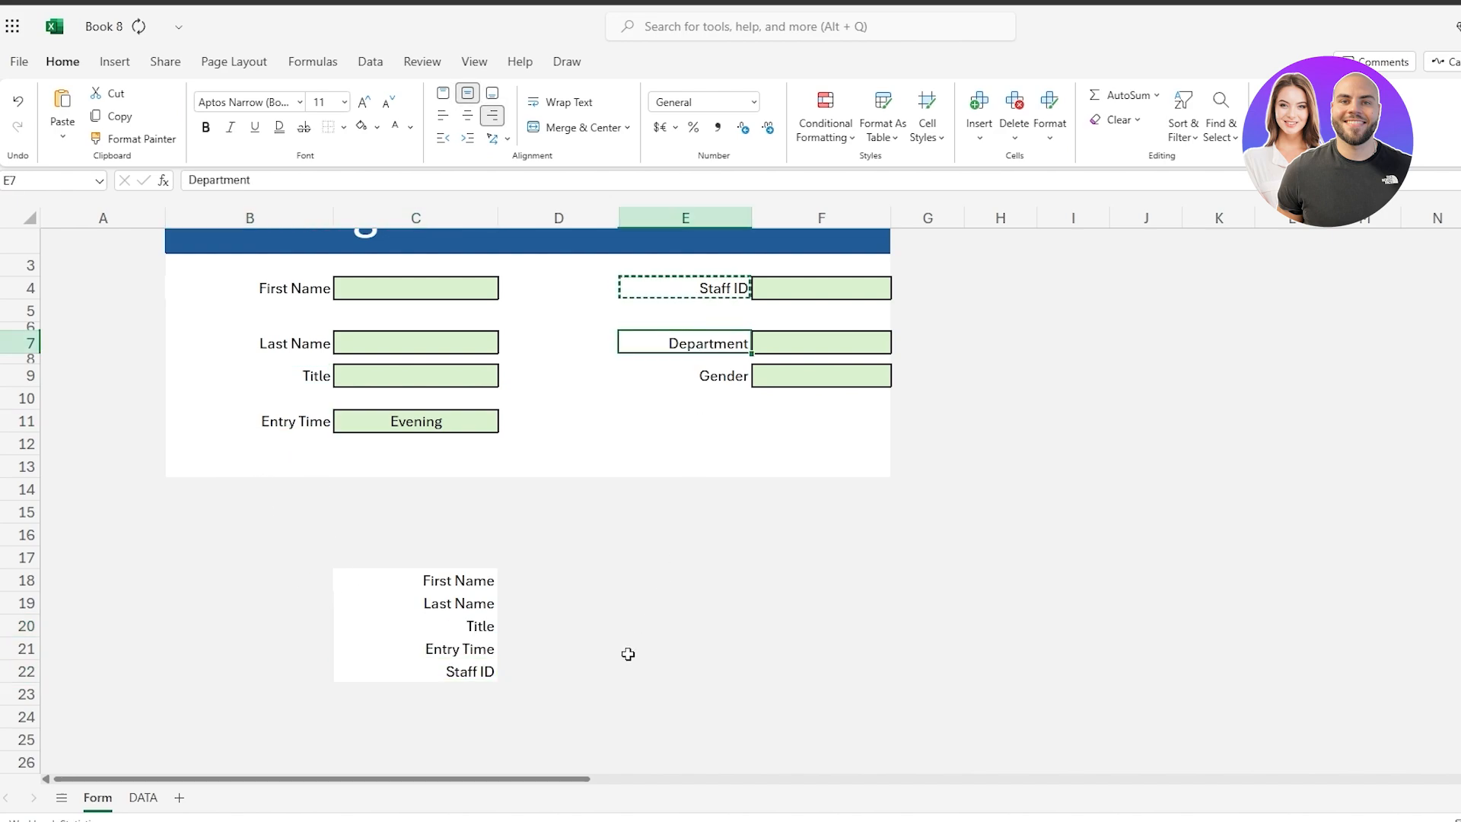
key(ctrl+c)
click(414, 694)
key(ctrl+v)
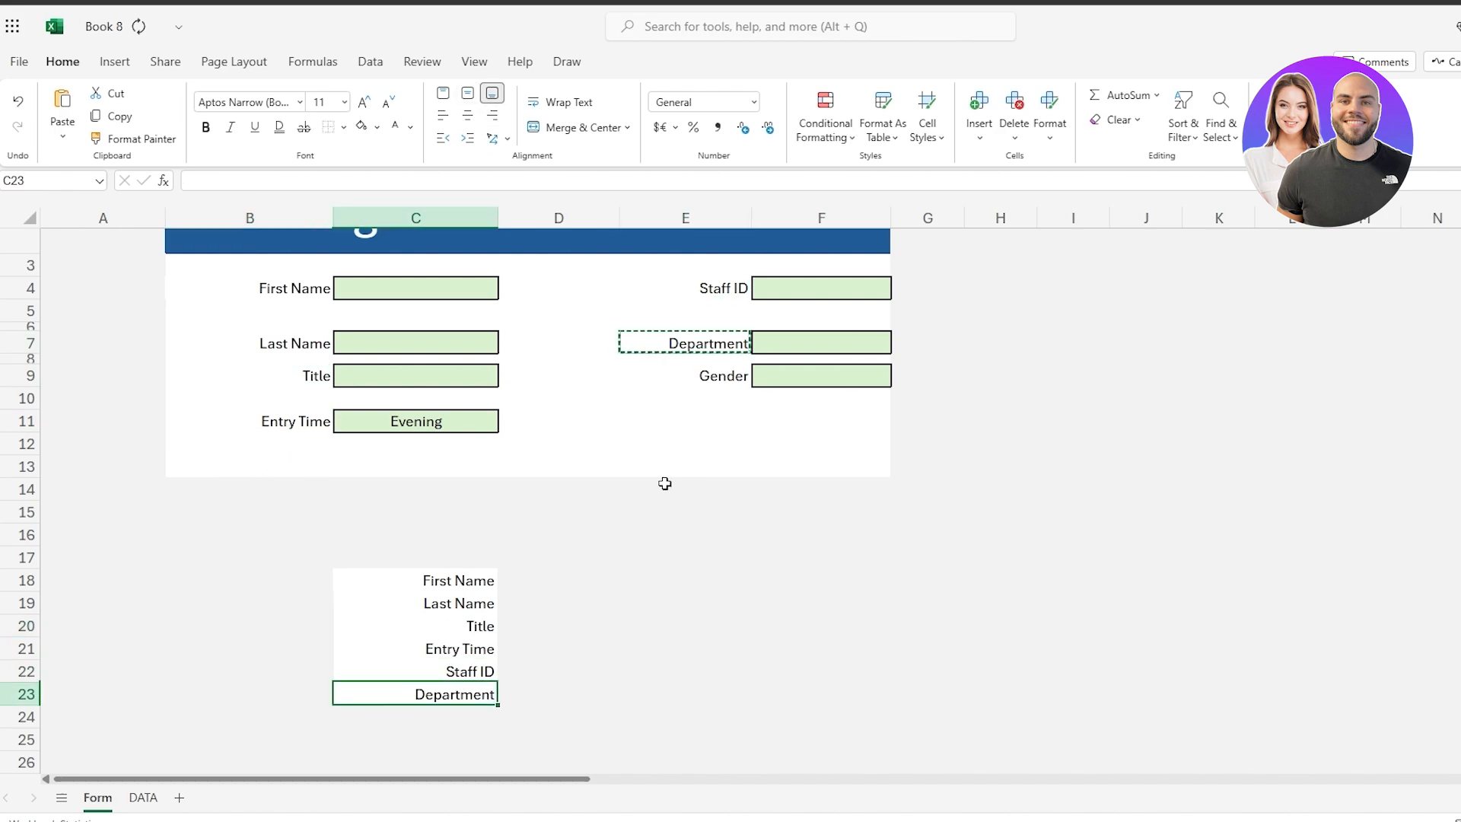
Link D18:D20 to the form's First Name, Last Name and Title input cells, using =C4 in D18 and =C9 in D20.
click(515, 581)
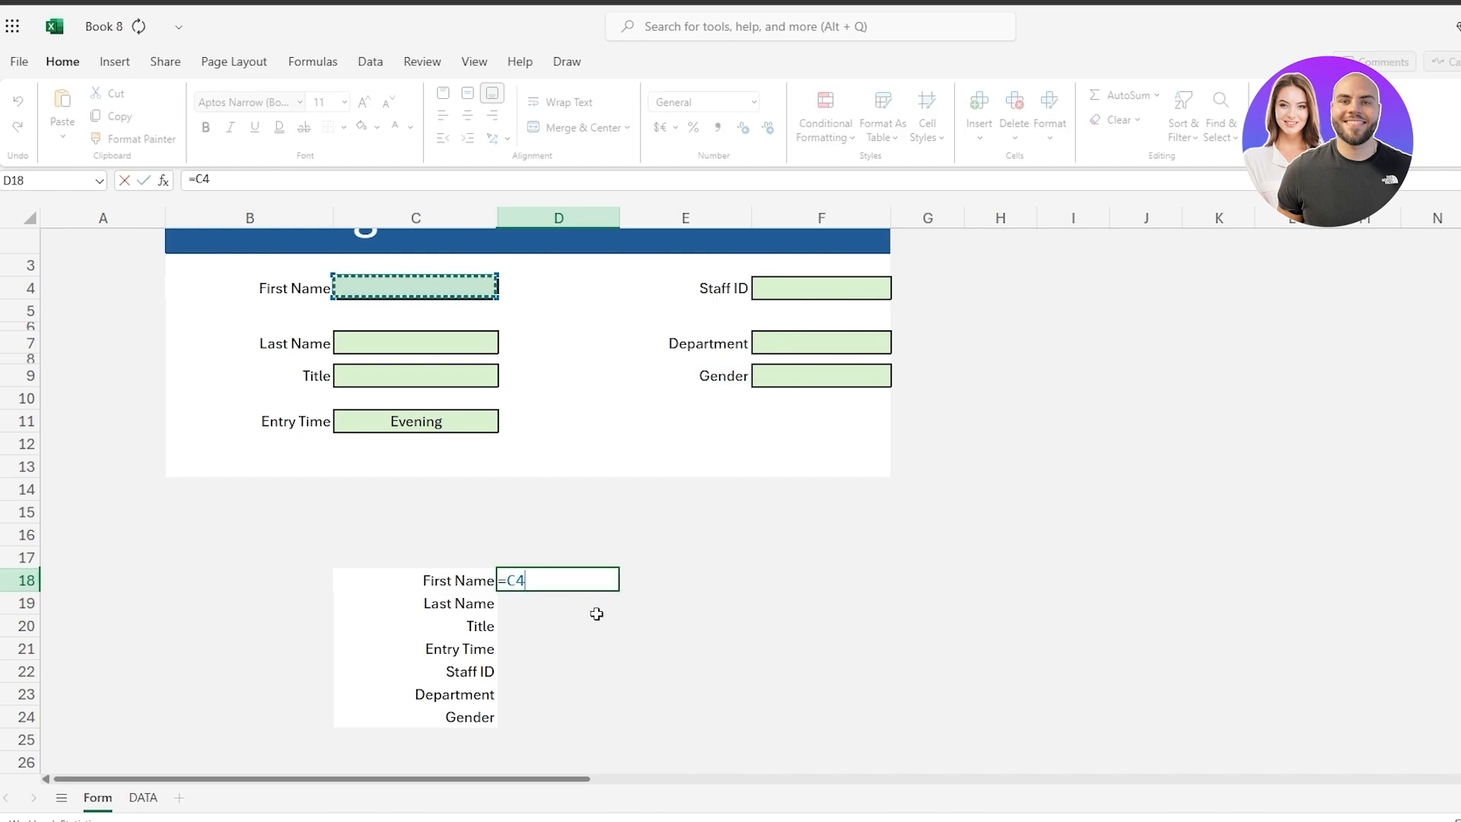
click(551, 608)
text(=)
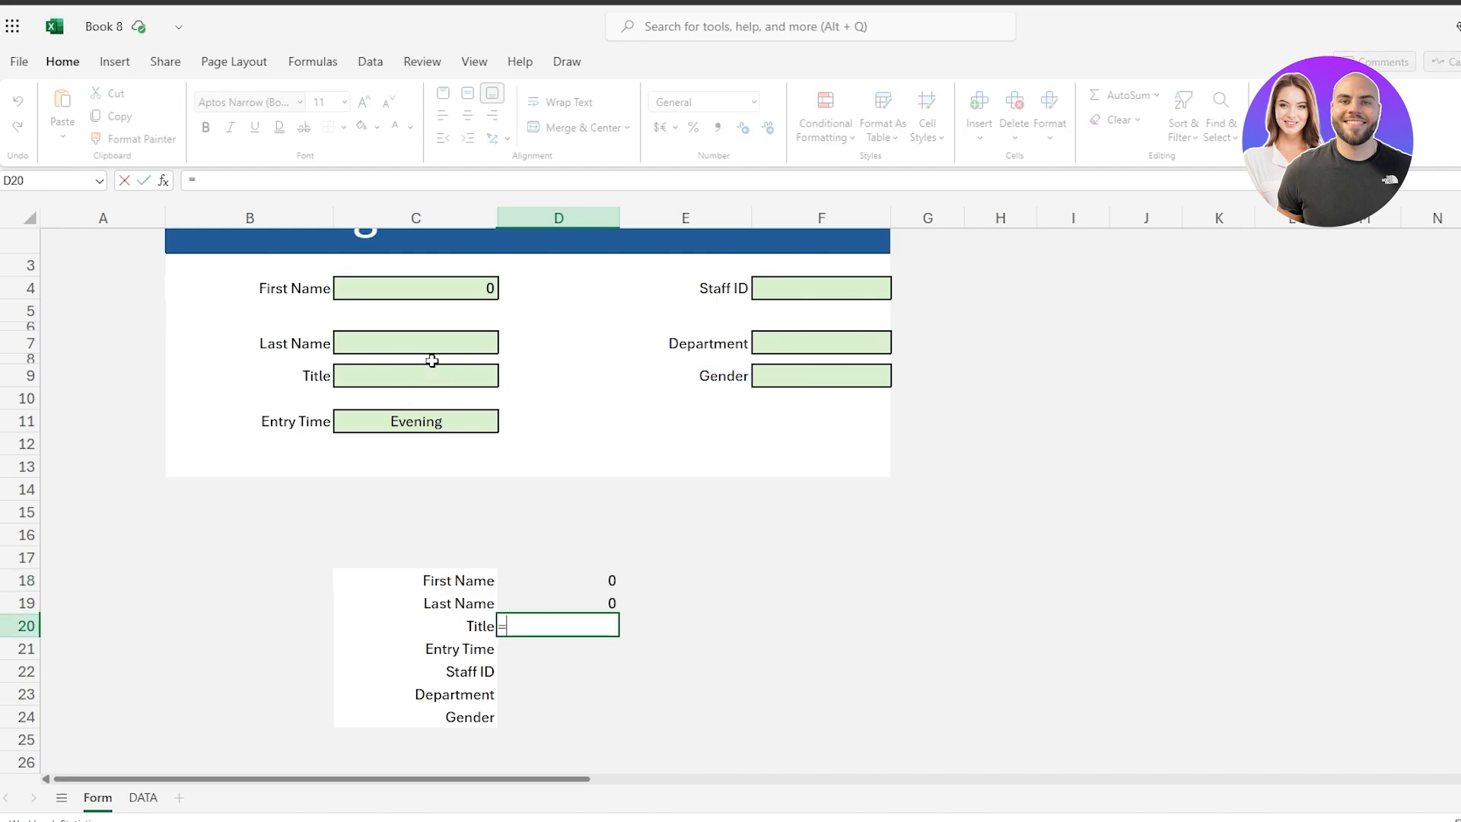
click(431, 379)
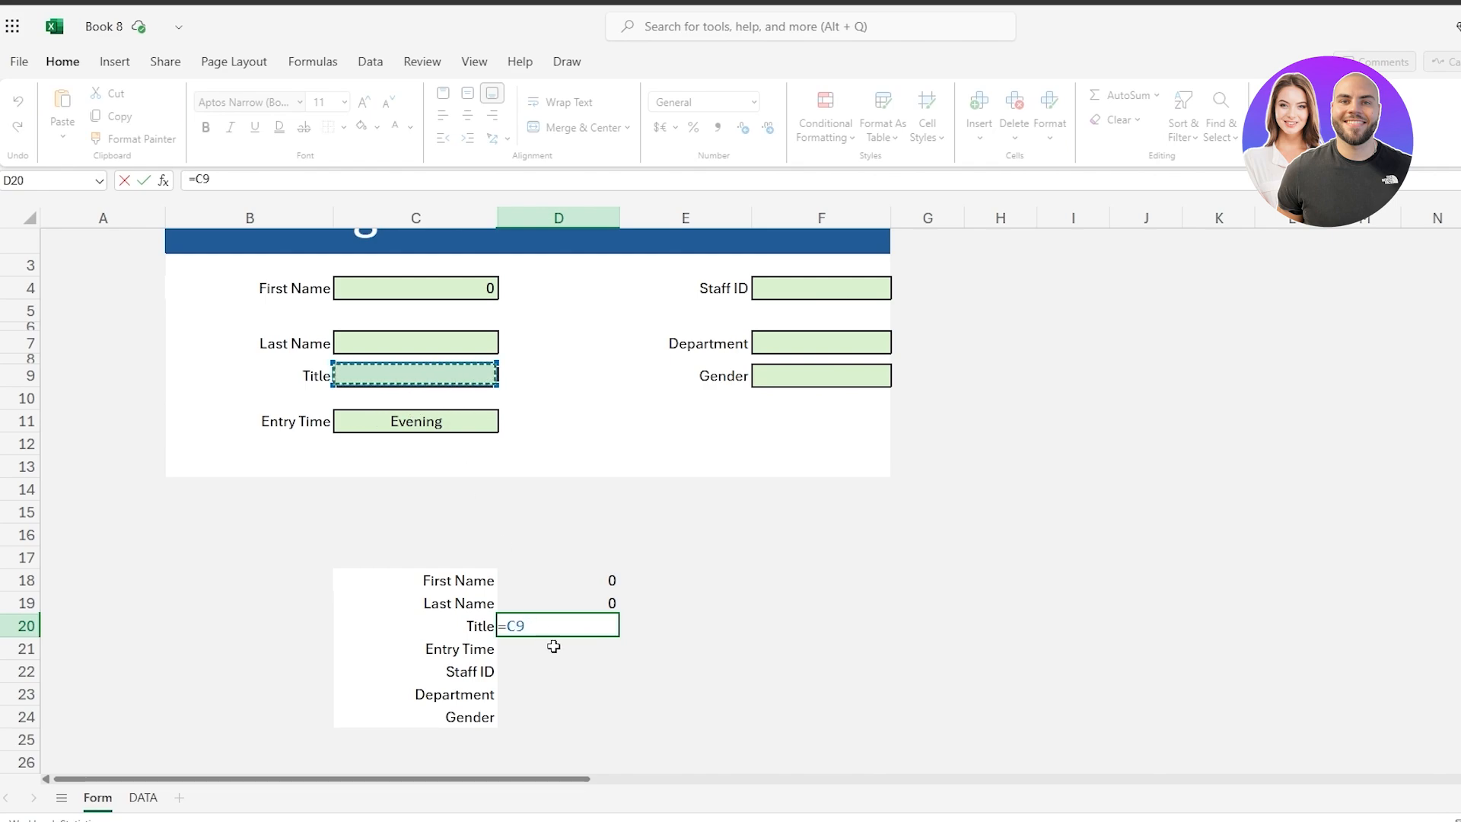
key(Return)
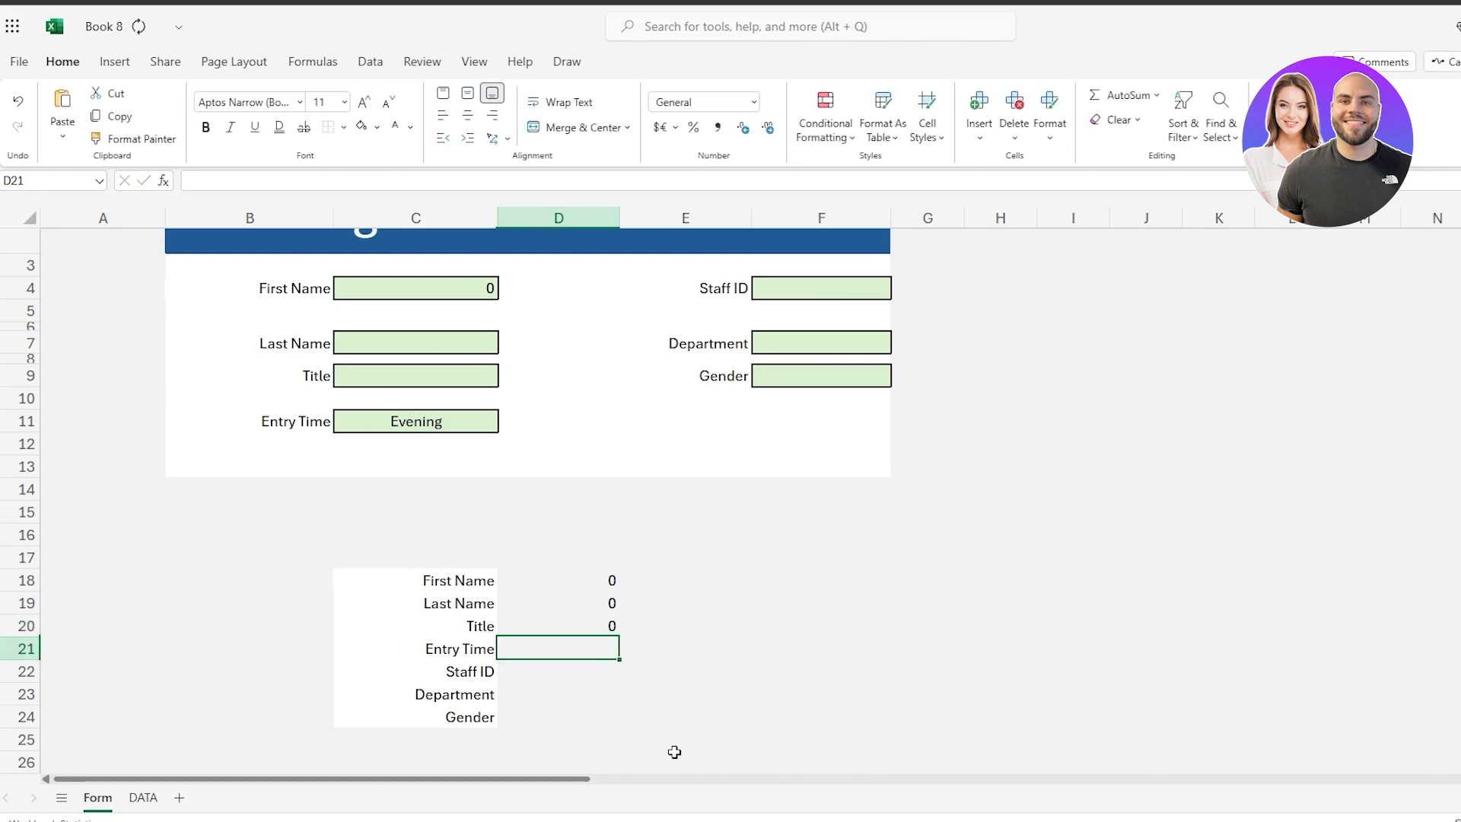
Link D21 beside the copied Entry Time label to the form's entry with =C11.
click(479, 288)
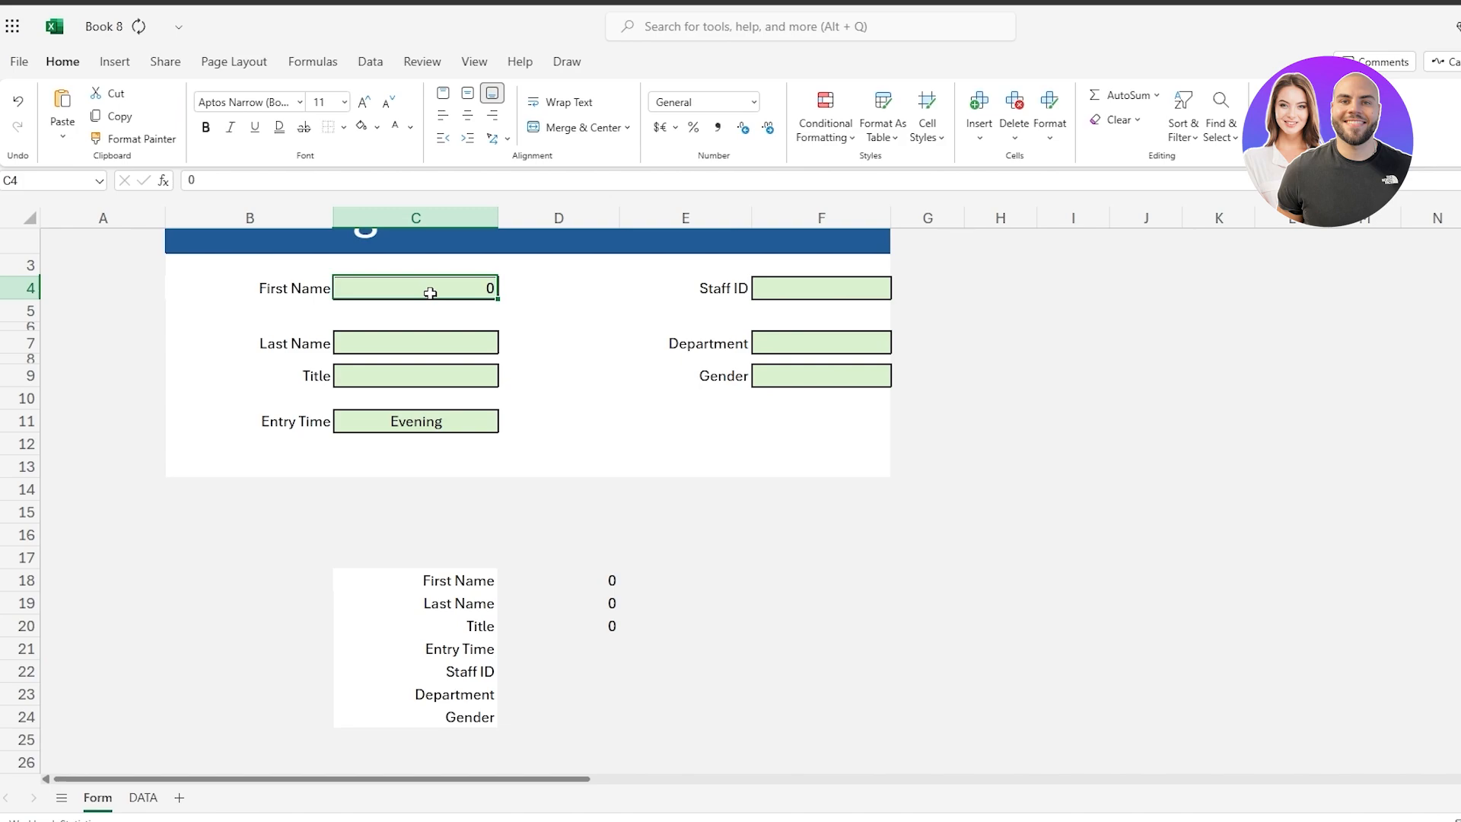
click(580, 652)
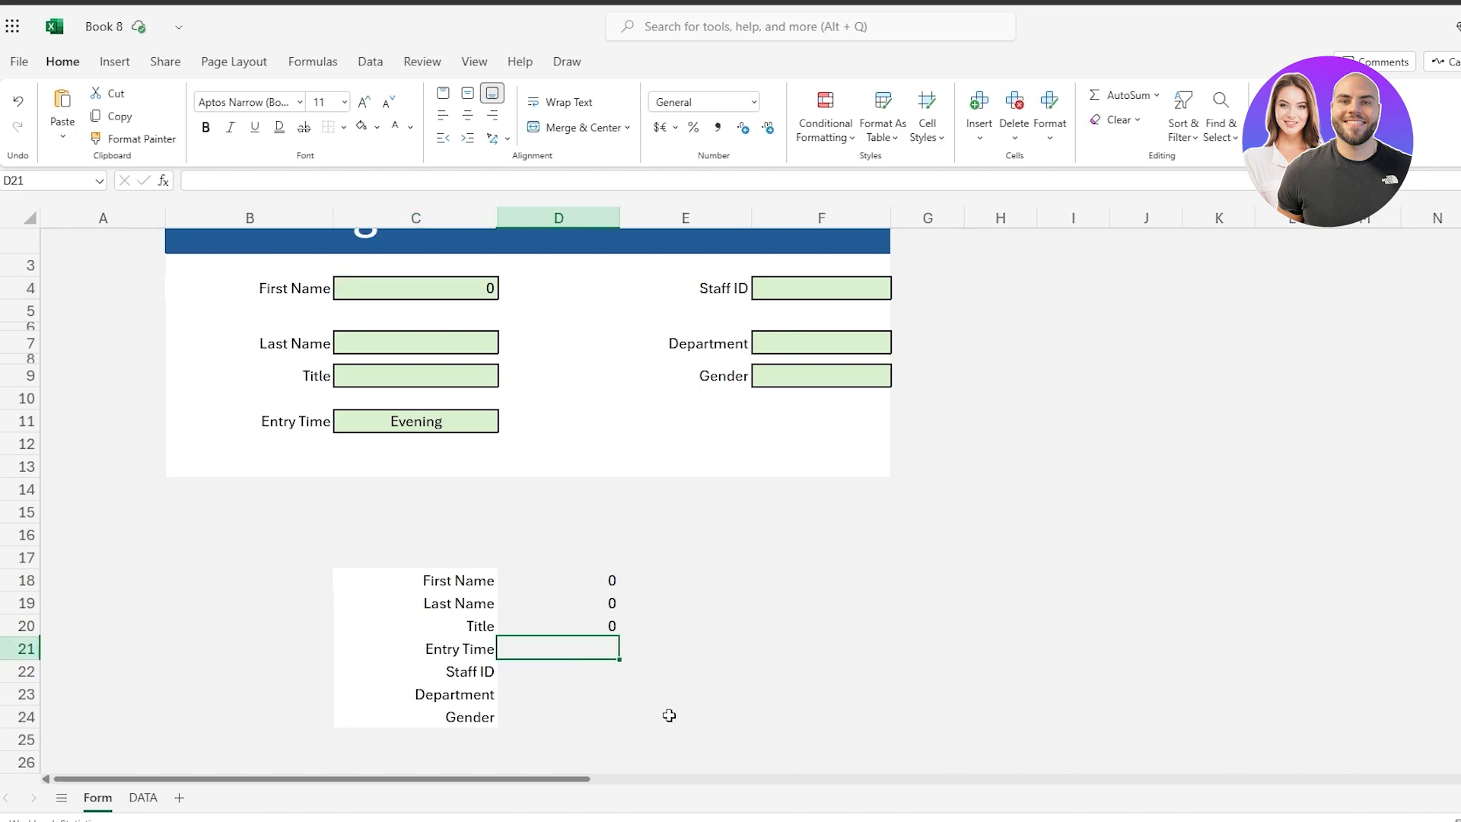
text(=)
click(416, 424)
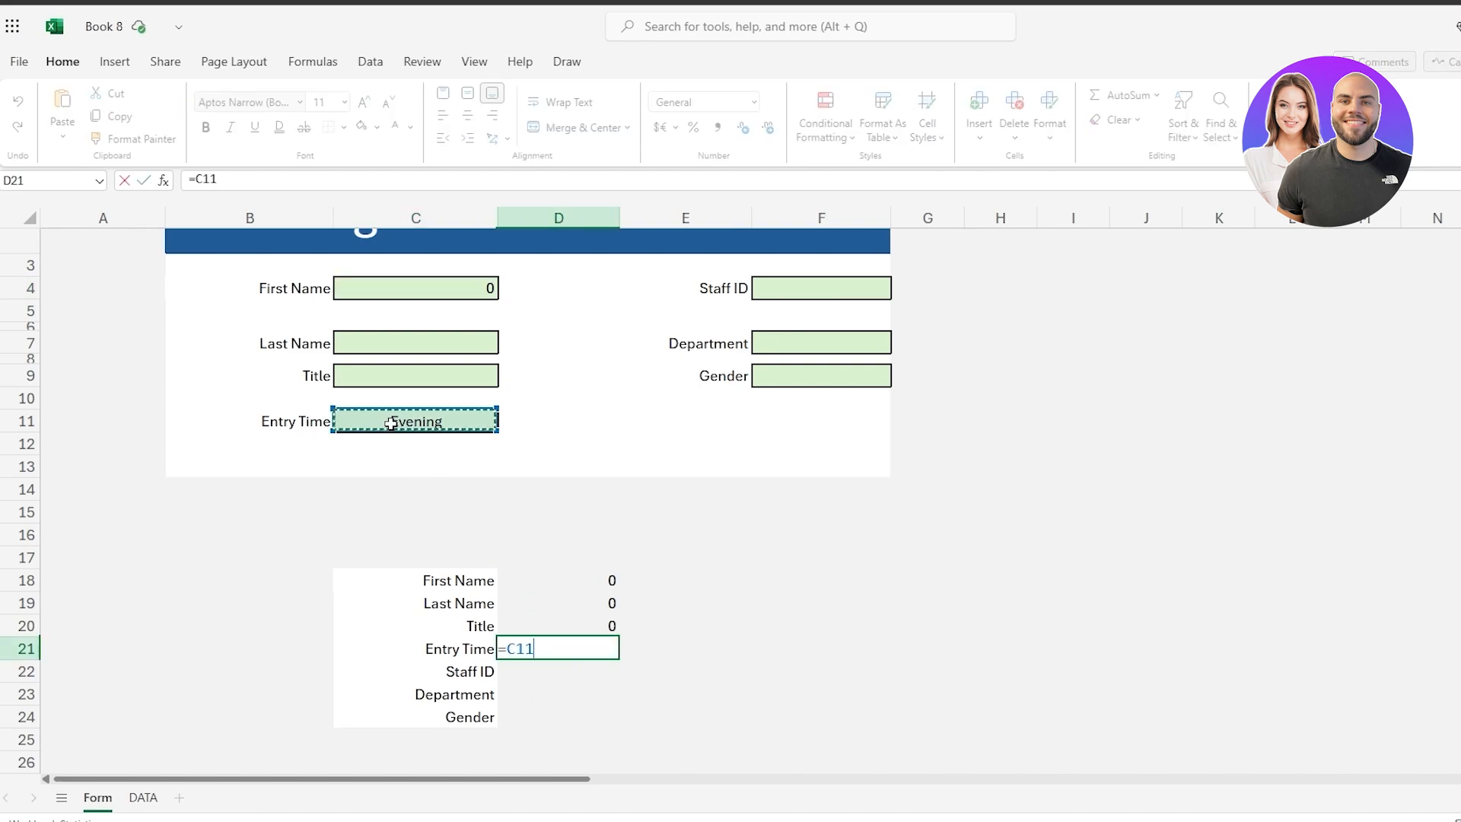
key(Return)
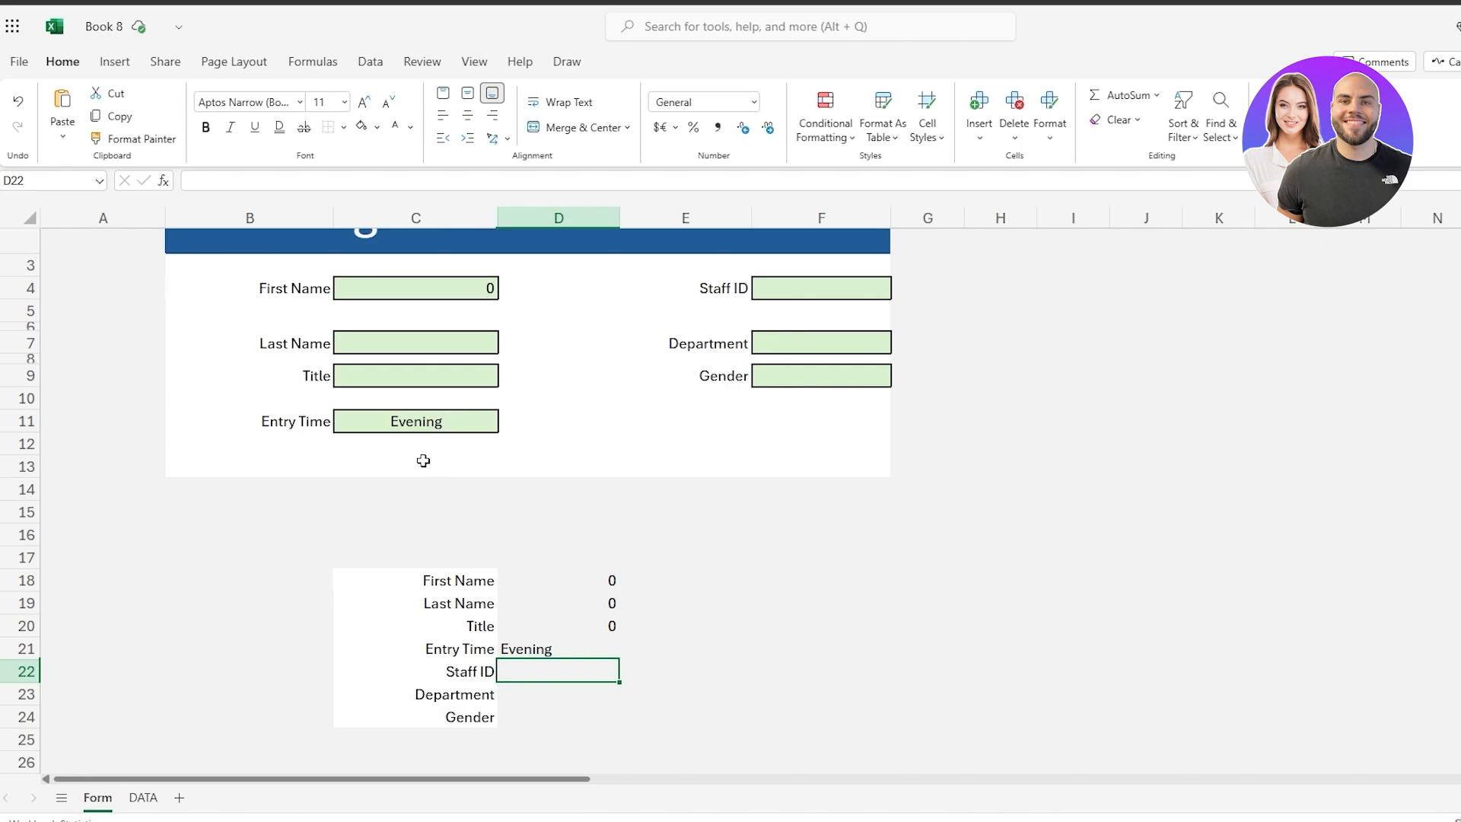
Choose Afternoon as the Entry Time in C11 of the form.
click(444, 421)
click(508, 421)
click(461, 472)
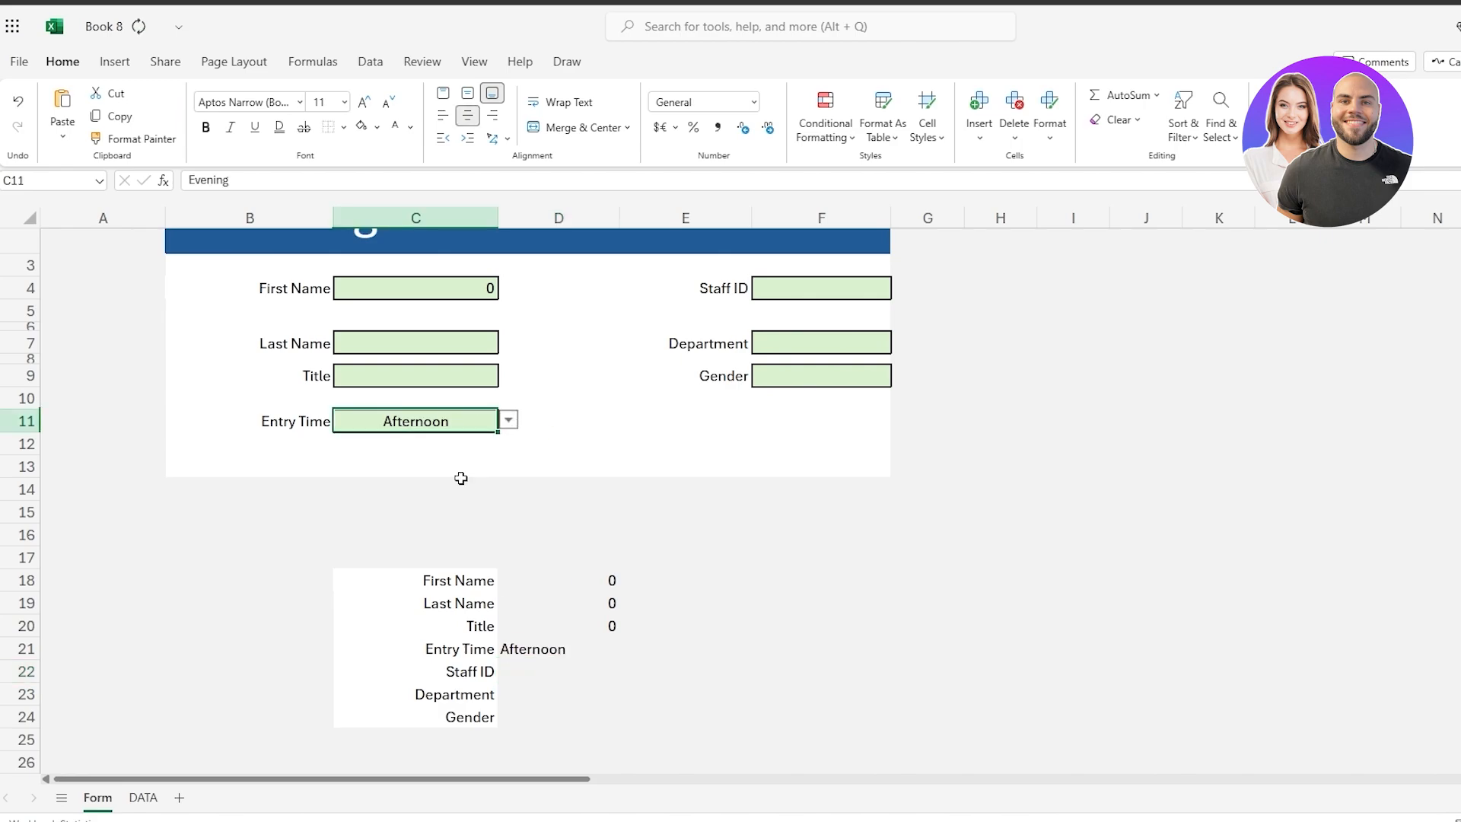
Link D22 beside the copied Staff ID label to the form's Staff ID input cell F4.
click(579, 669)
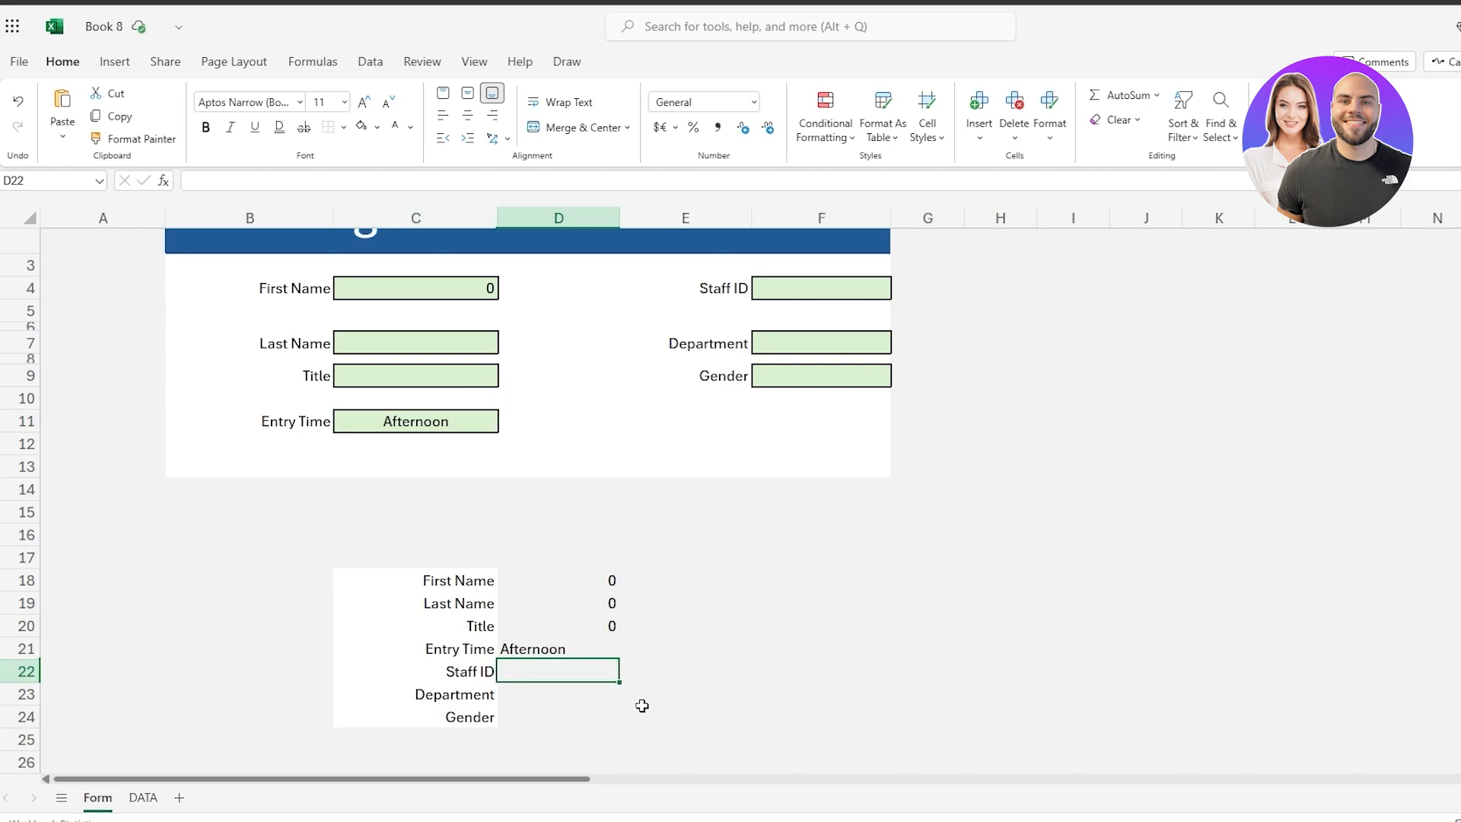
text(=)
click(829, 302)
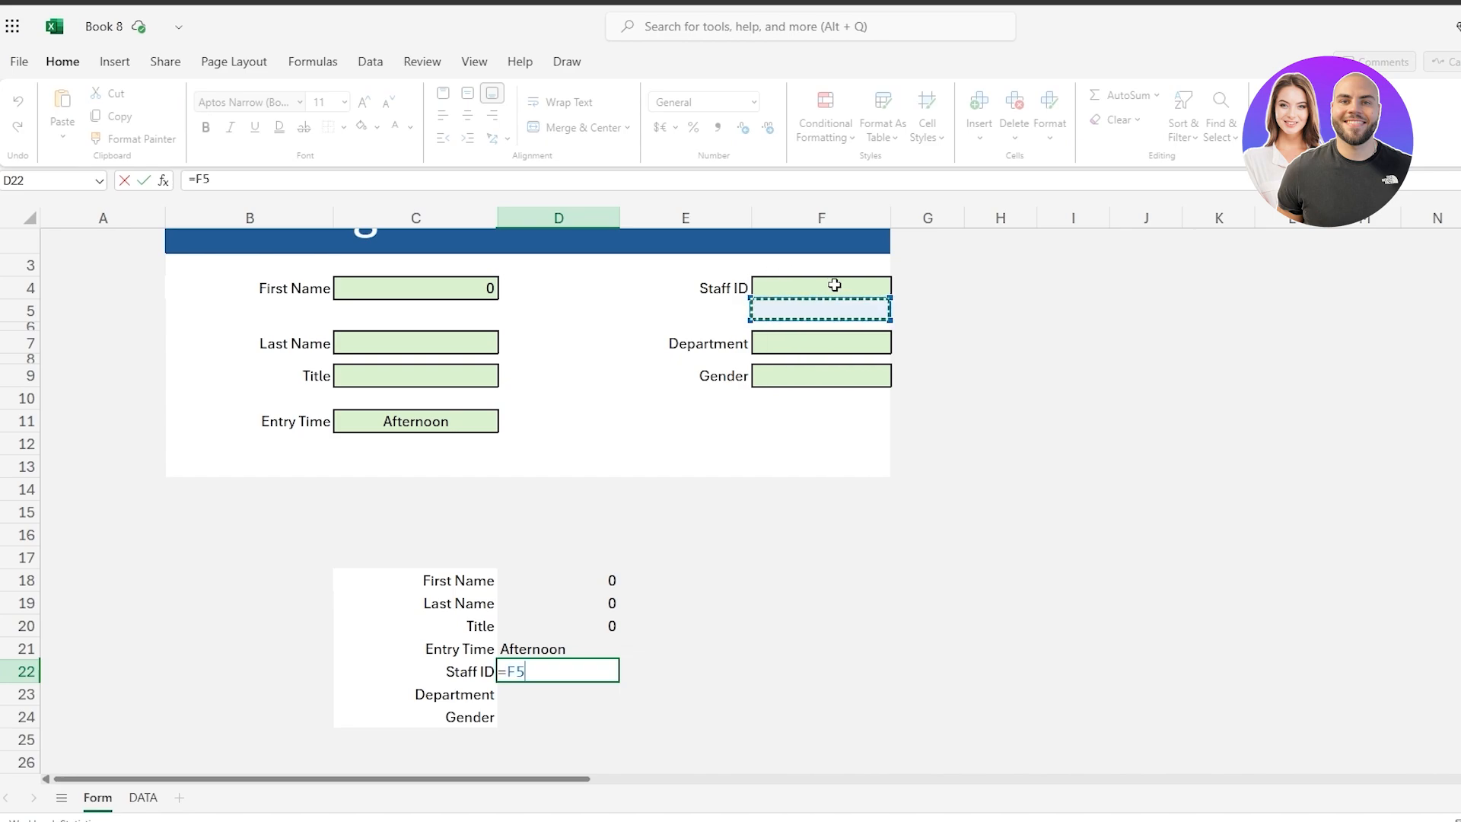
click(835, 285)
key(Return)
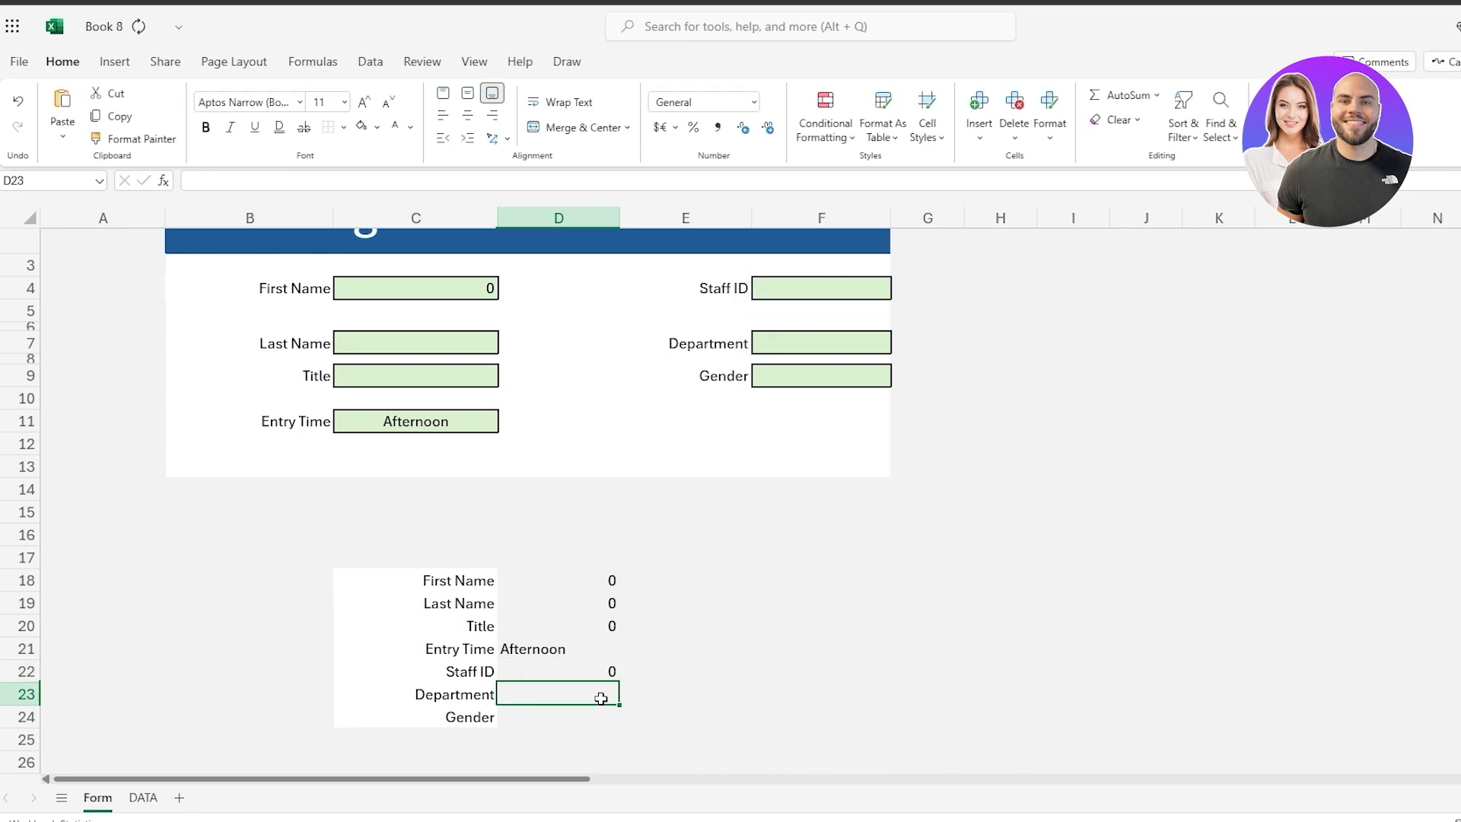
Enter =F7:F8 in D23 beside the Department label and =F9 in D24 beside the Gender label.
text(=)
click(809, 347)
key(Return)
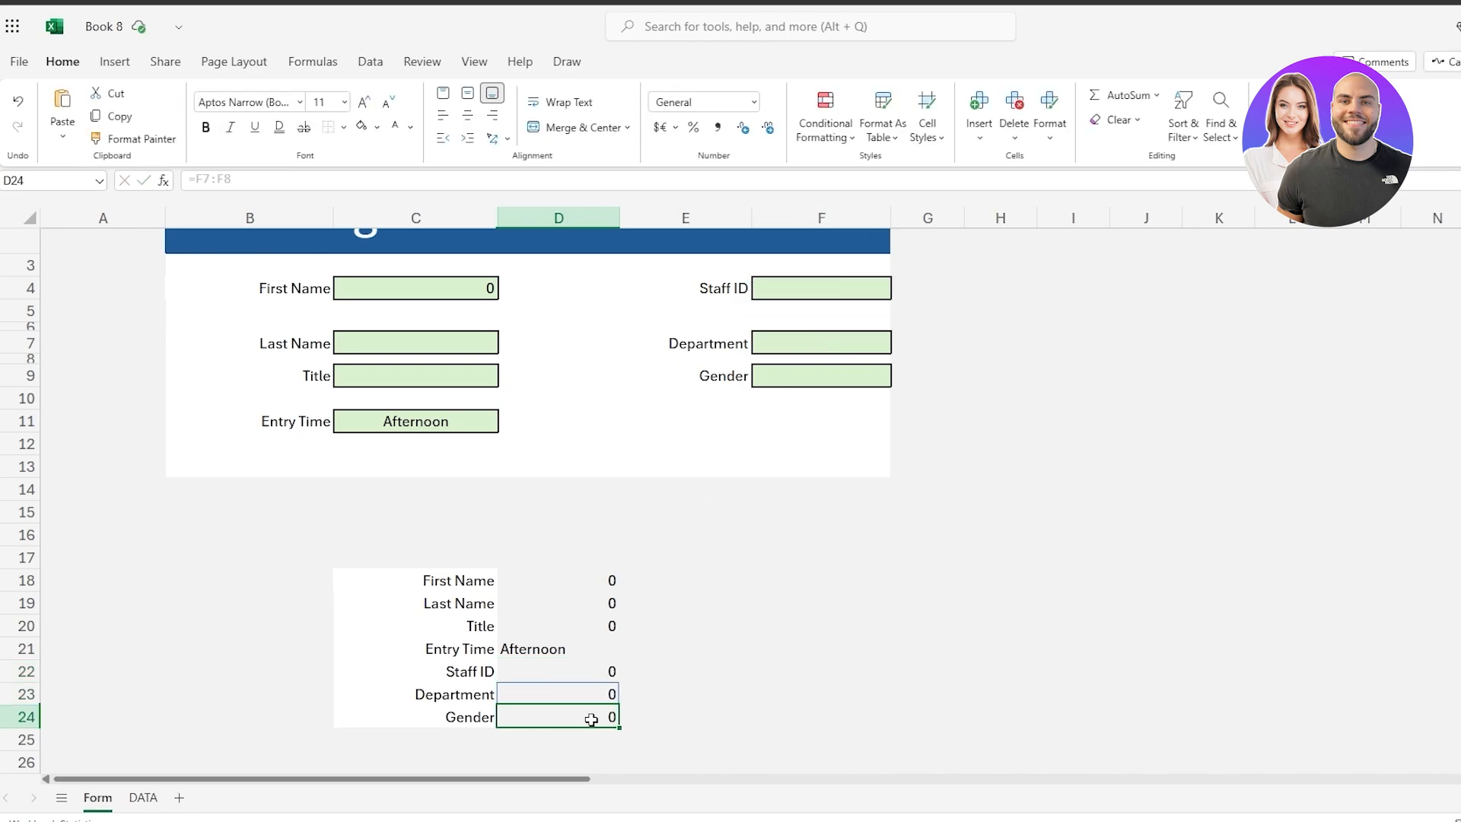
click(782, 723)
click(559, 708)
text(=)
click(817, 378)
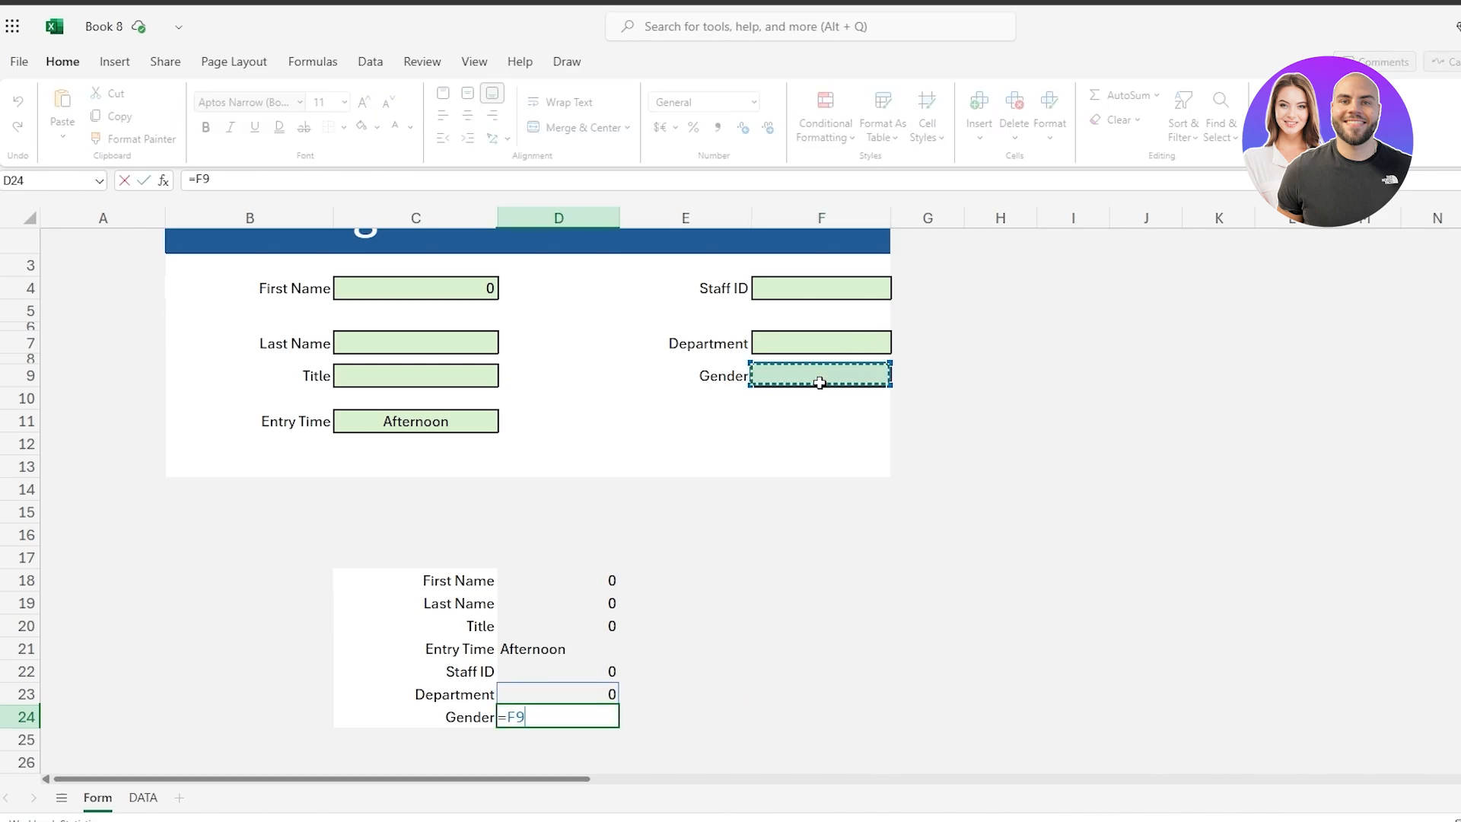
key(Return)
Replace the formula in D23 with a reference to only the Department input cell F7.
key(Up)
key(Up)
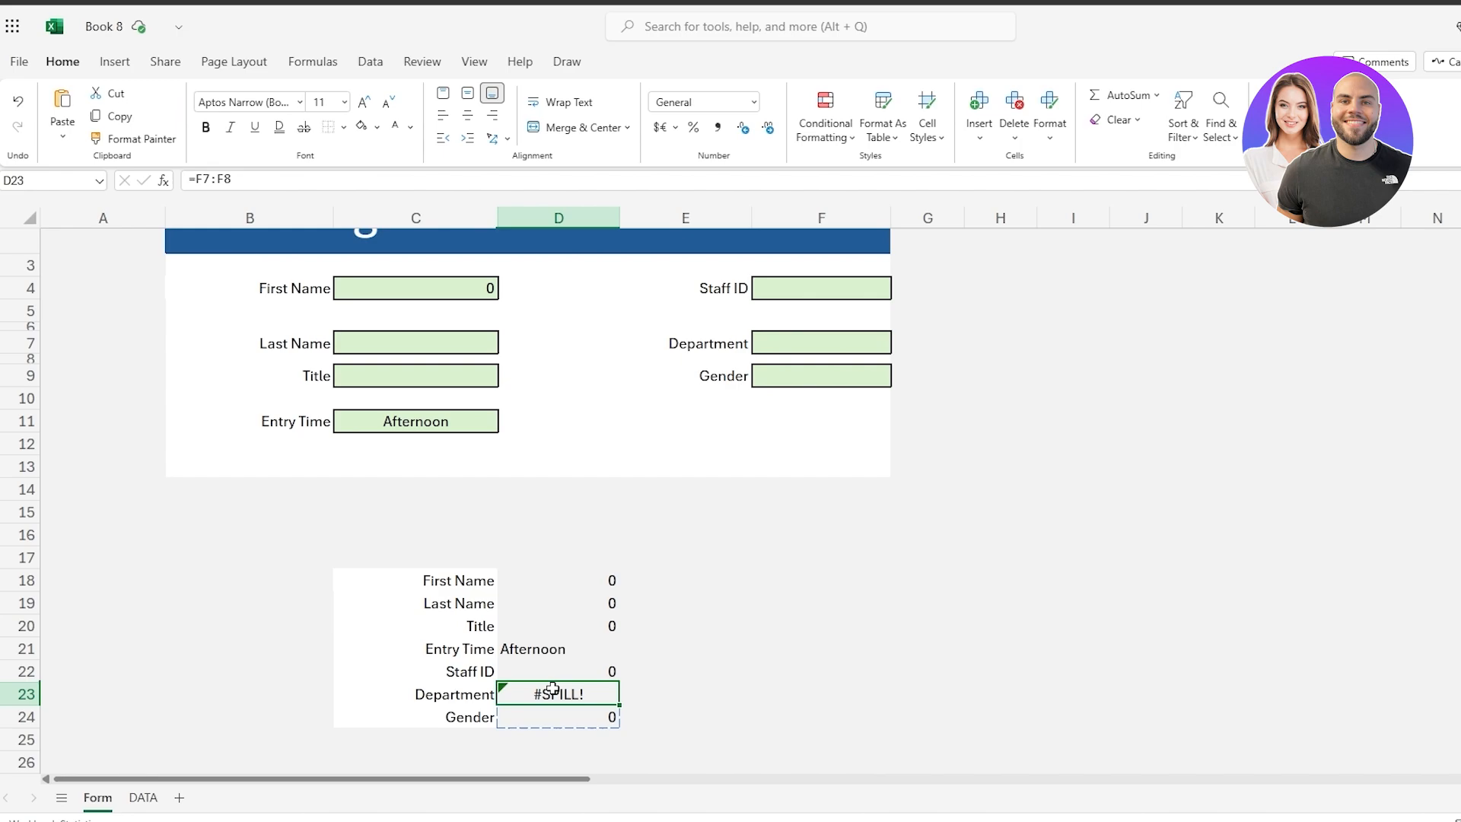
click(831, 692)
click(577, 694)
text(=)
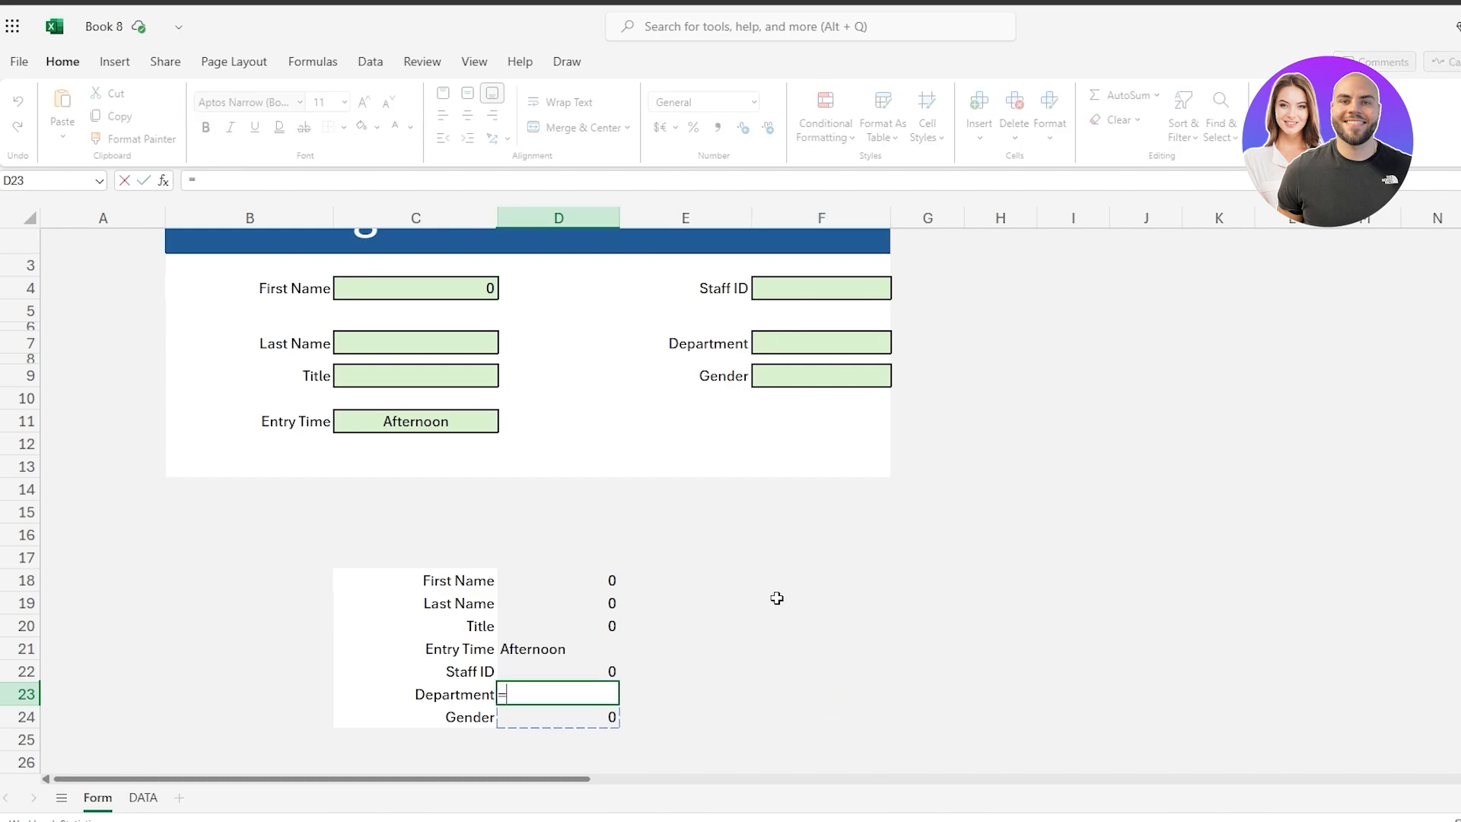
click(789, 338)
key(Return)
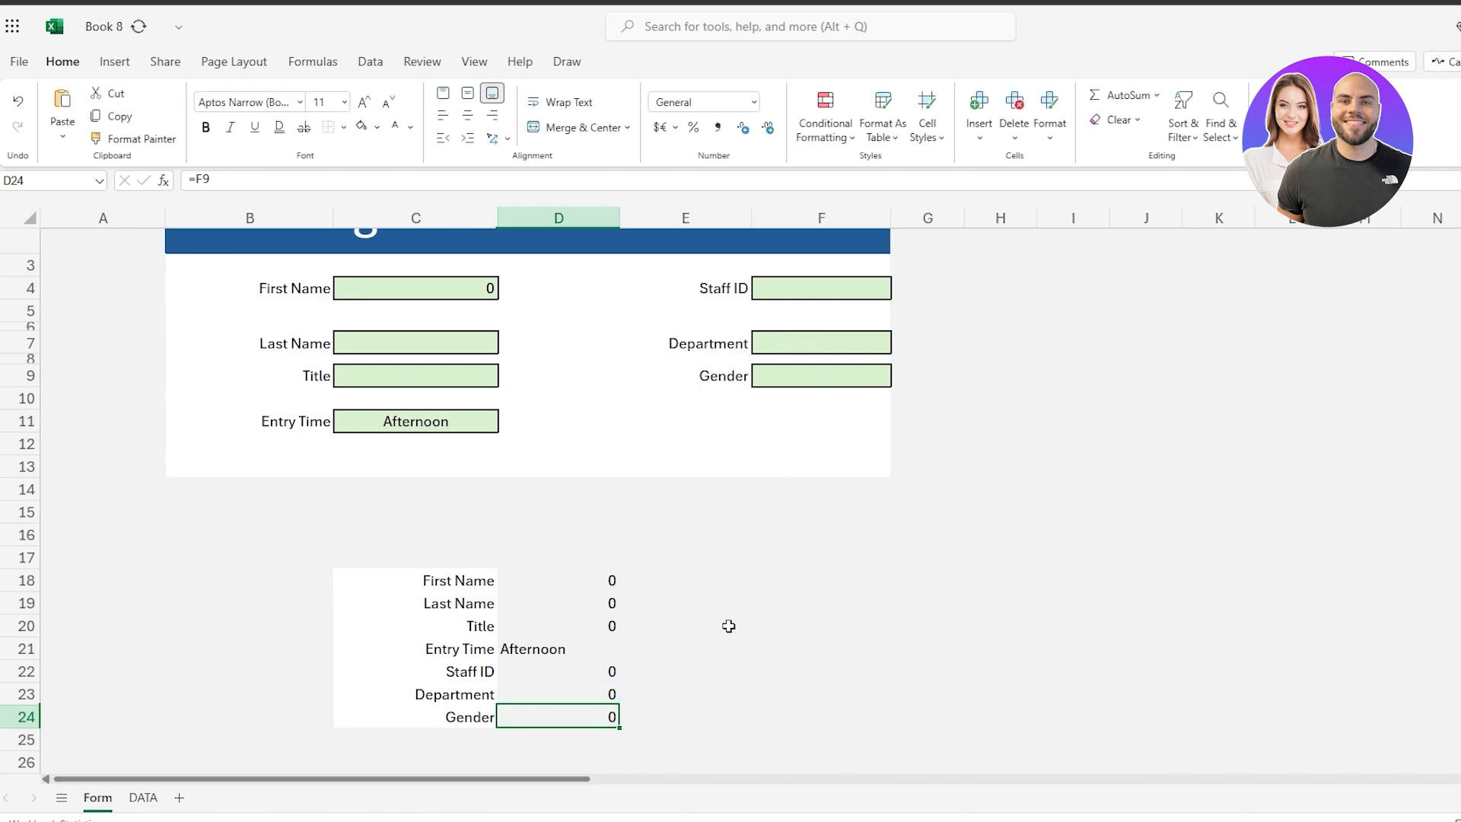
Enter =F9 in D24 to link it to the form's Gender input cell.
text(=)
click(776, 375)
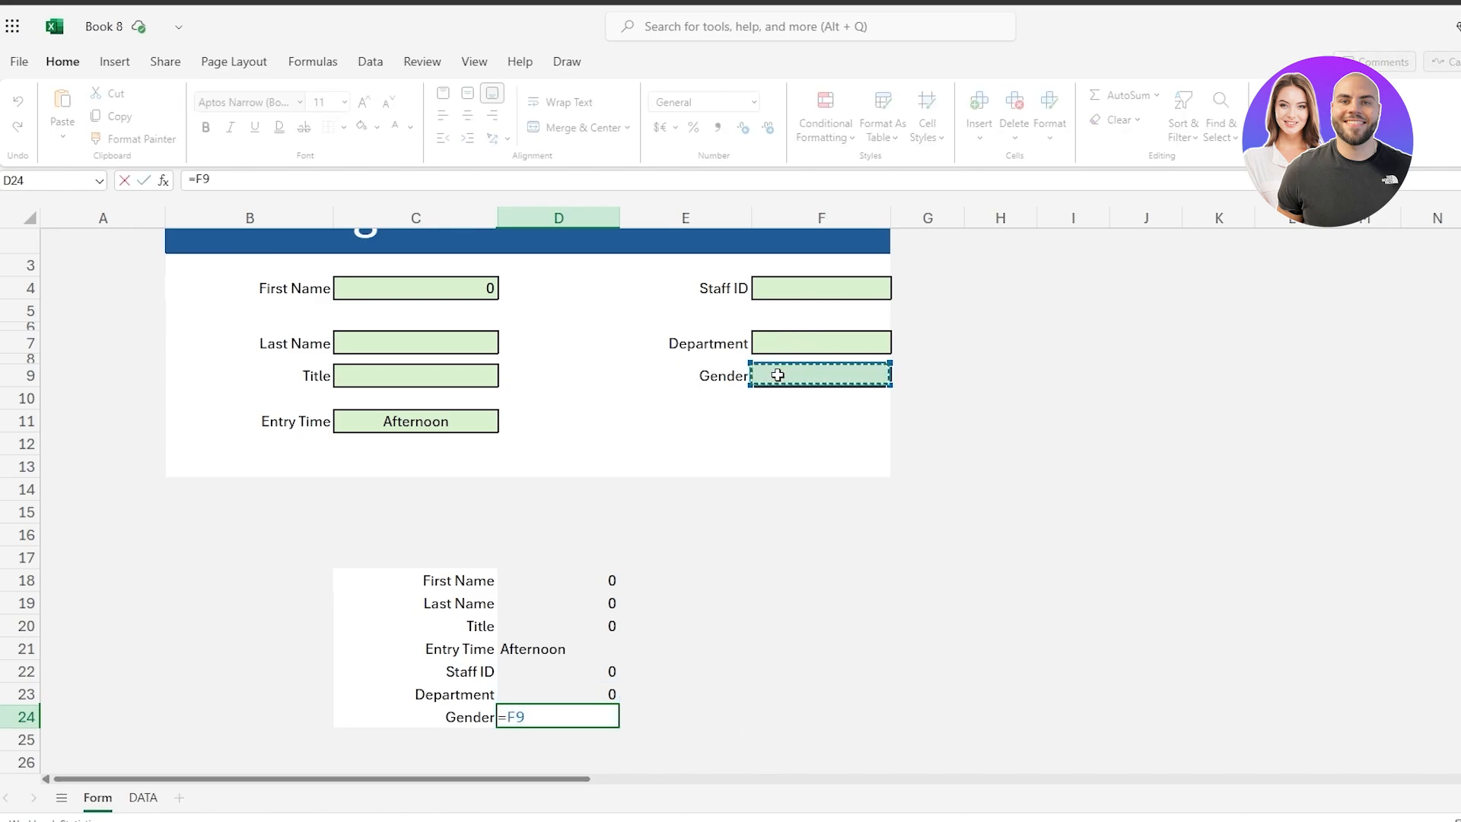
key(Return)
key(Up)
key(Right)
Copy the seven field labels in C18:C24 below the form and switch to the DATA sheet.
scroll(799, 665, up, 1)
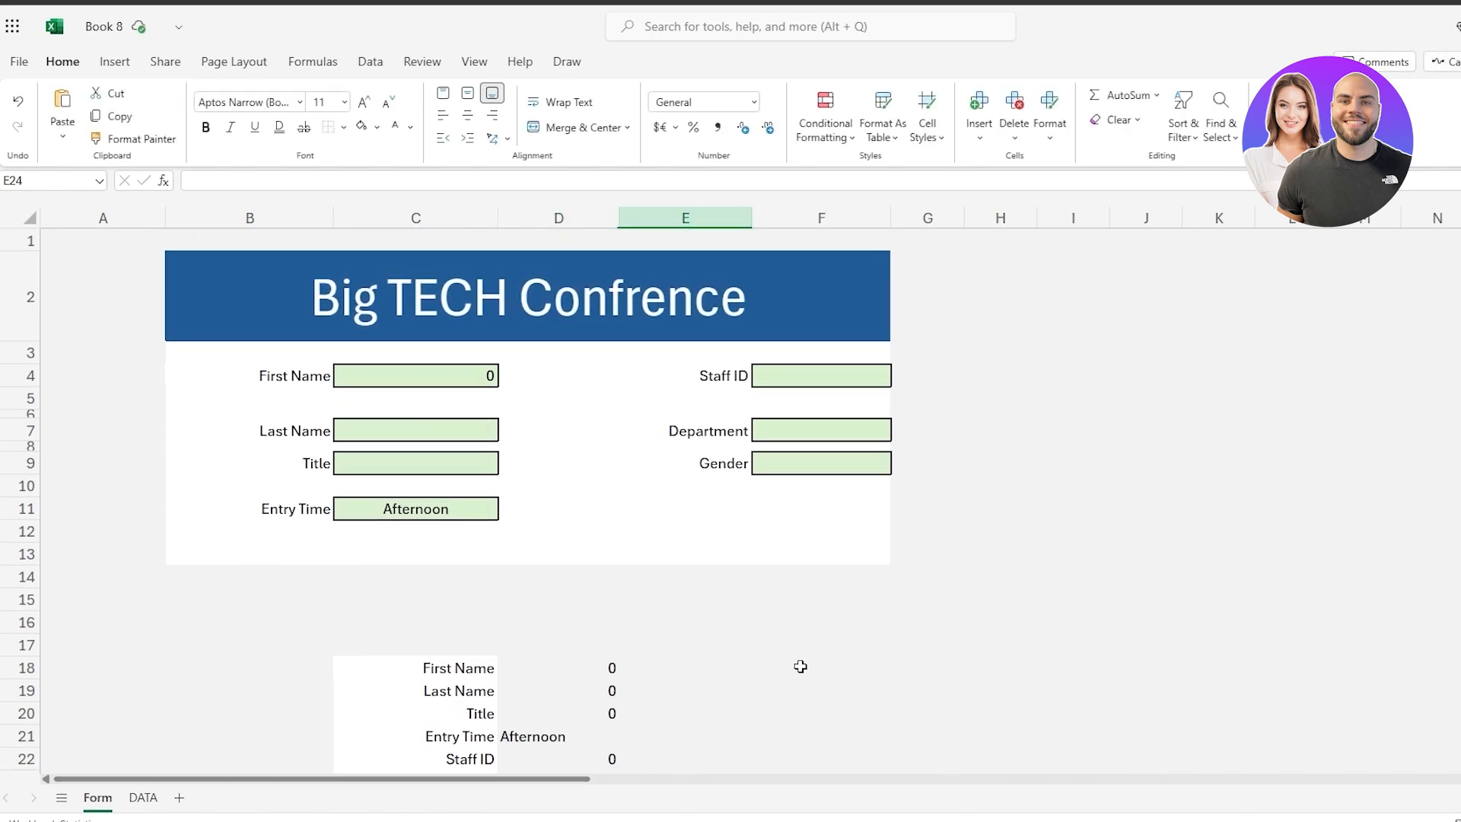
scroll(615, 681, down, 2)
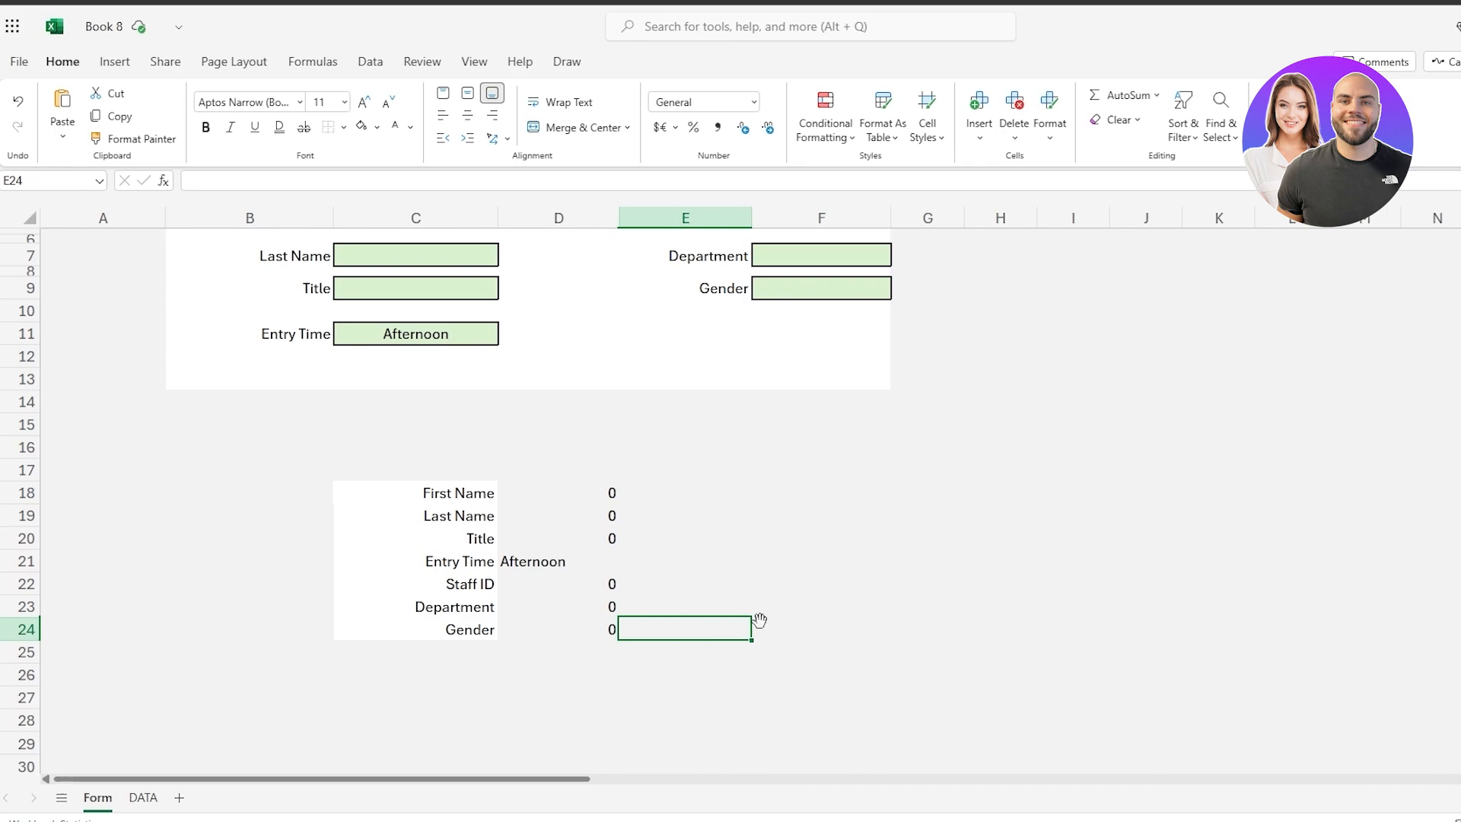
drag(453, 486, 456, 626)
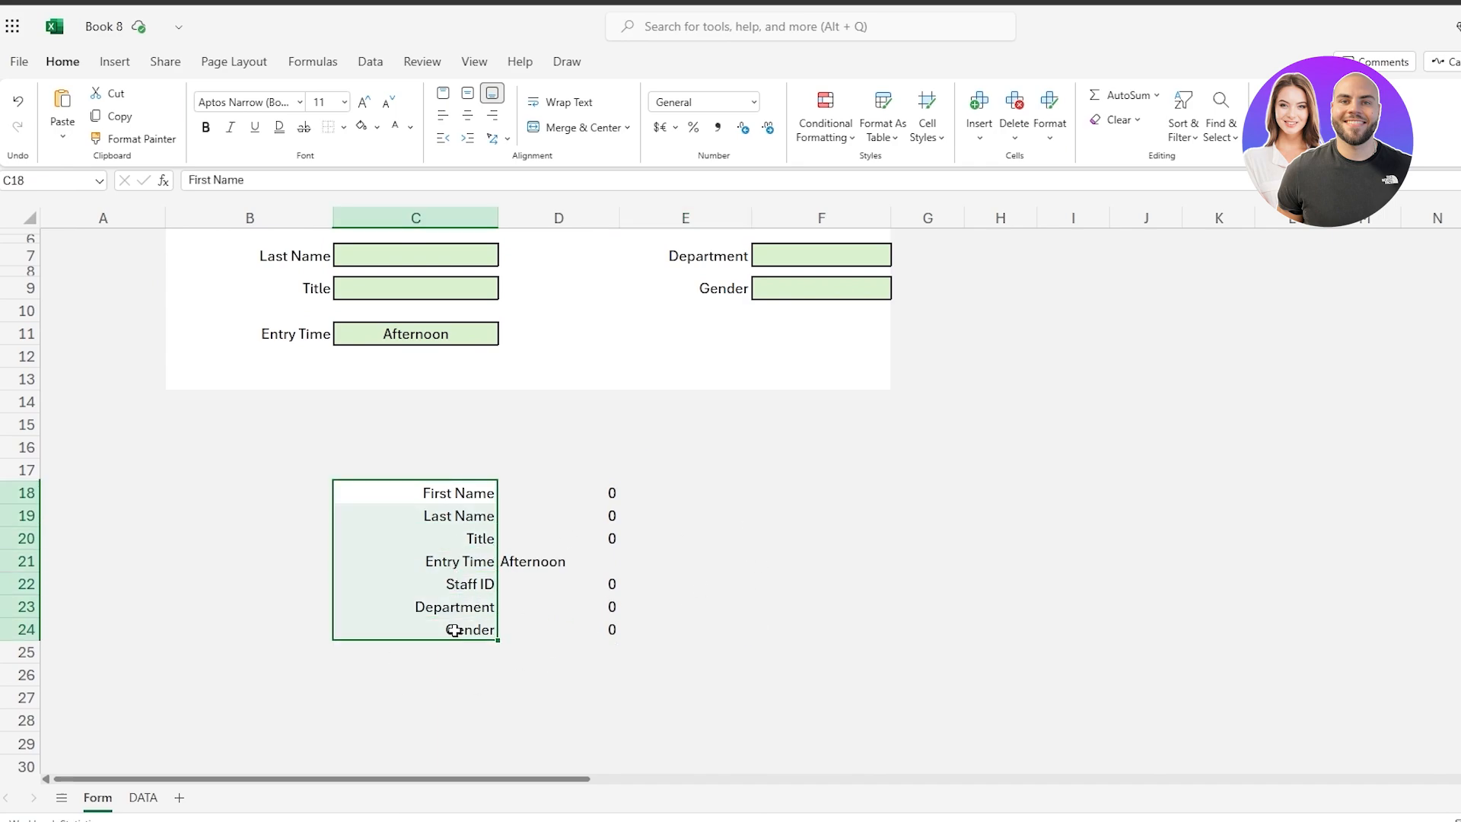
key(ctrl+c)
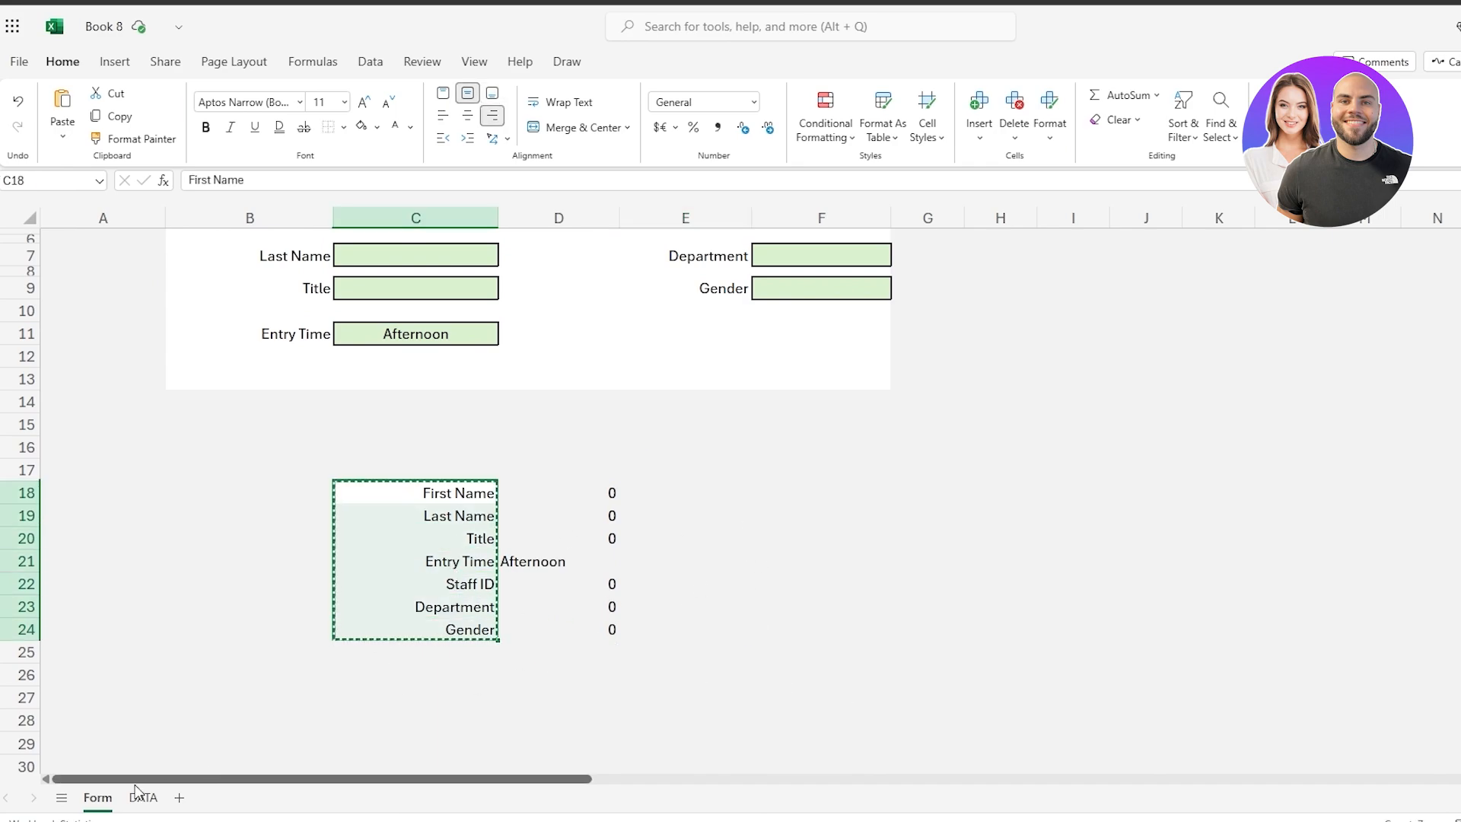
click(141, 797)
Try pasting the copied labels vertically down column A from A1, and undo the paste.
key(ctrl+v)
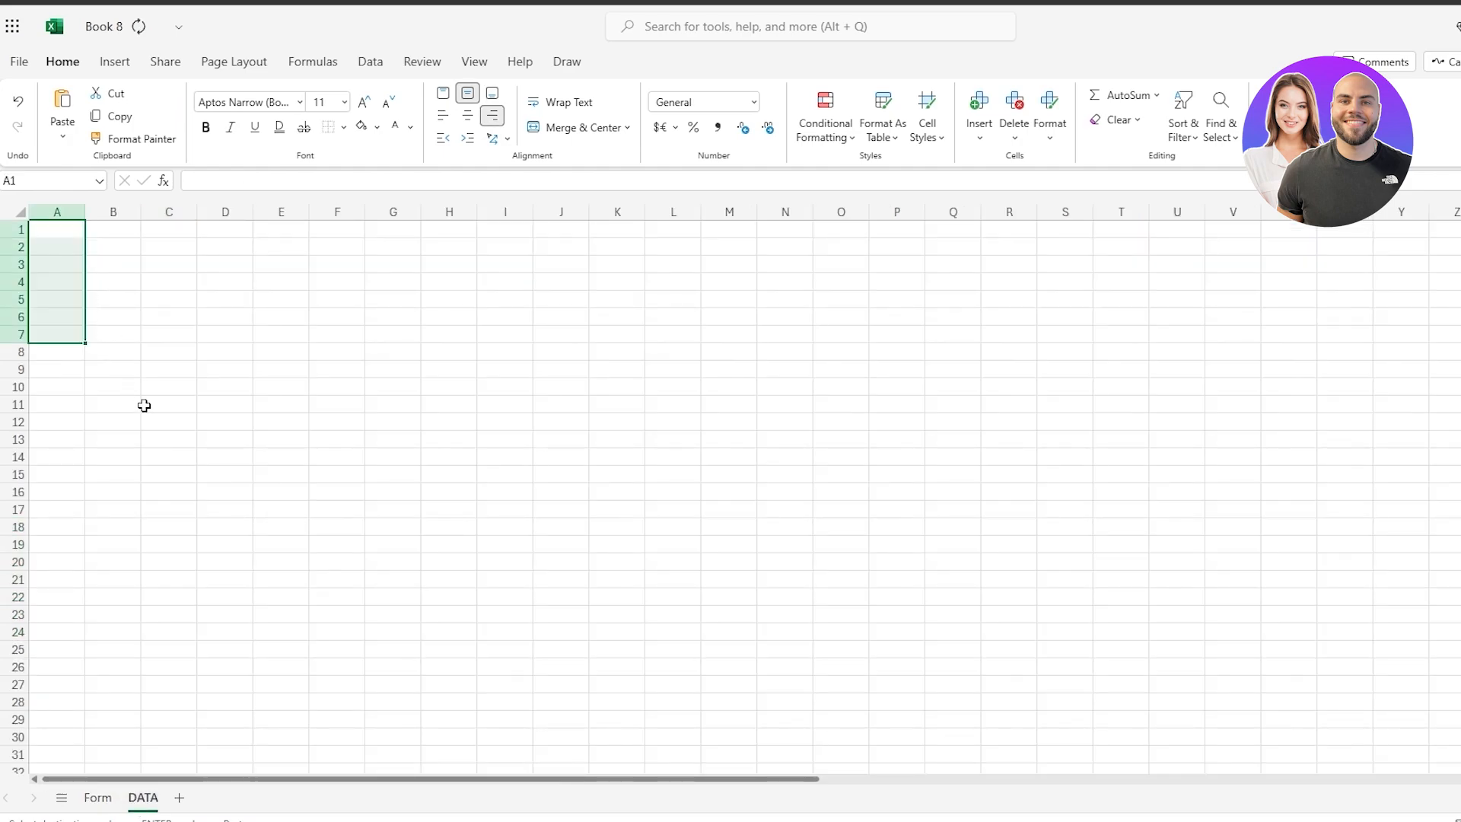
click(111, 232)
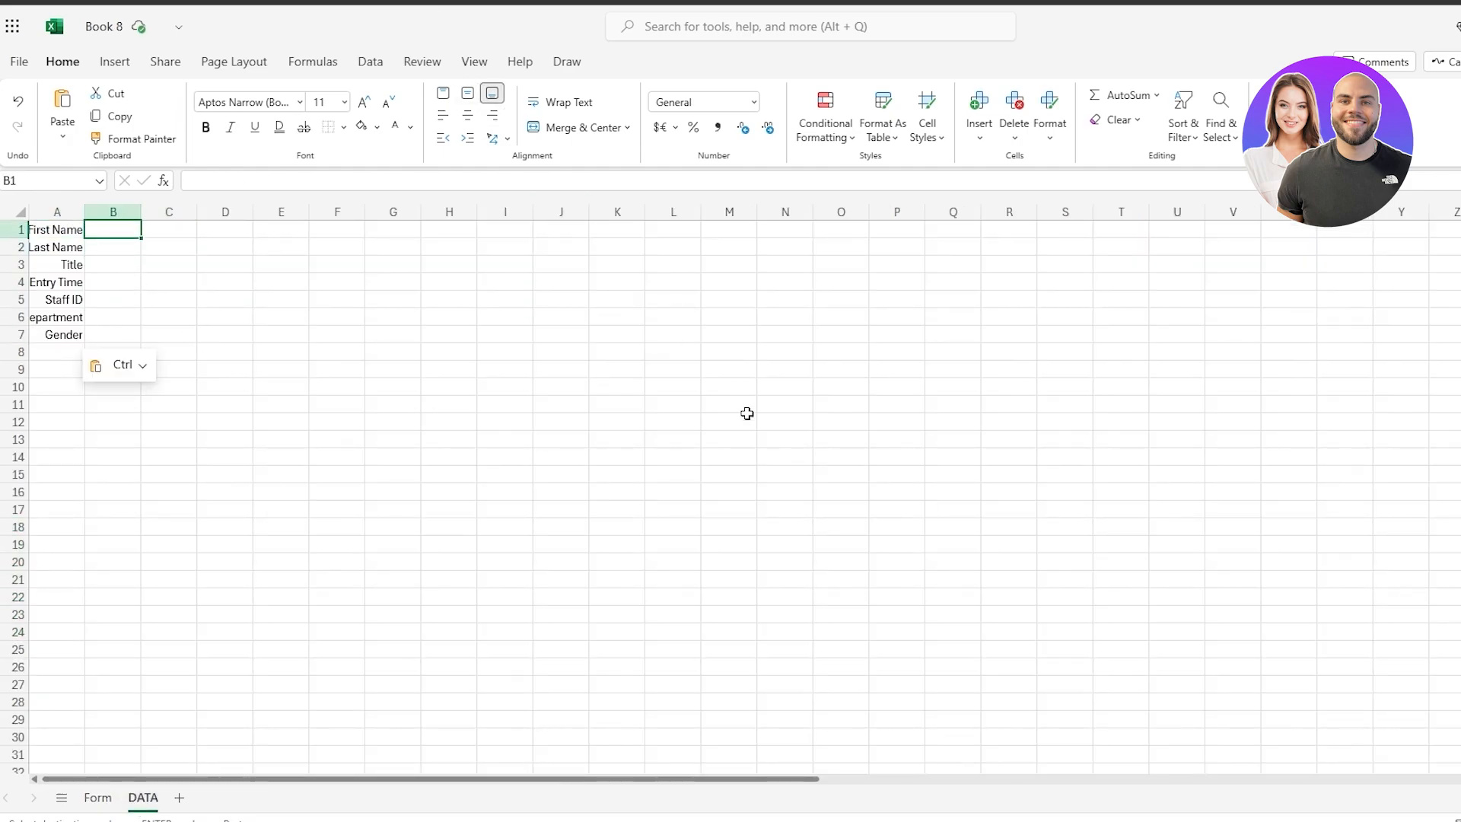
key(Escape)
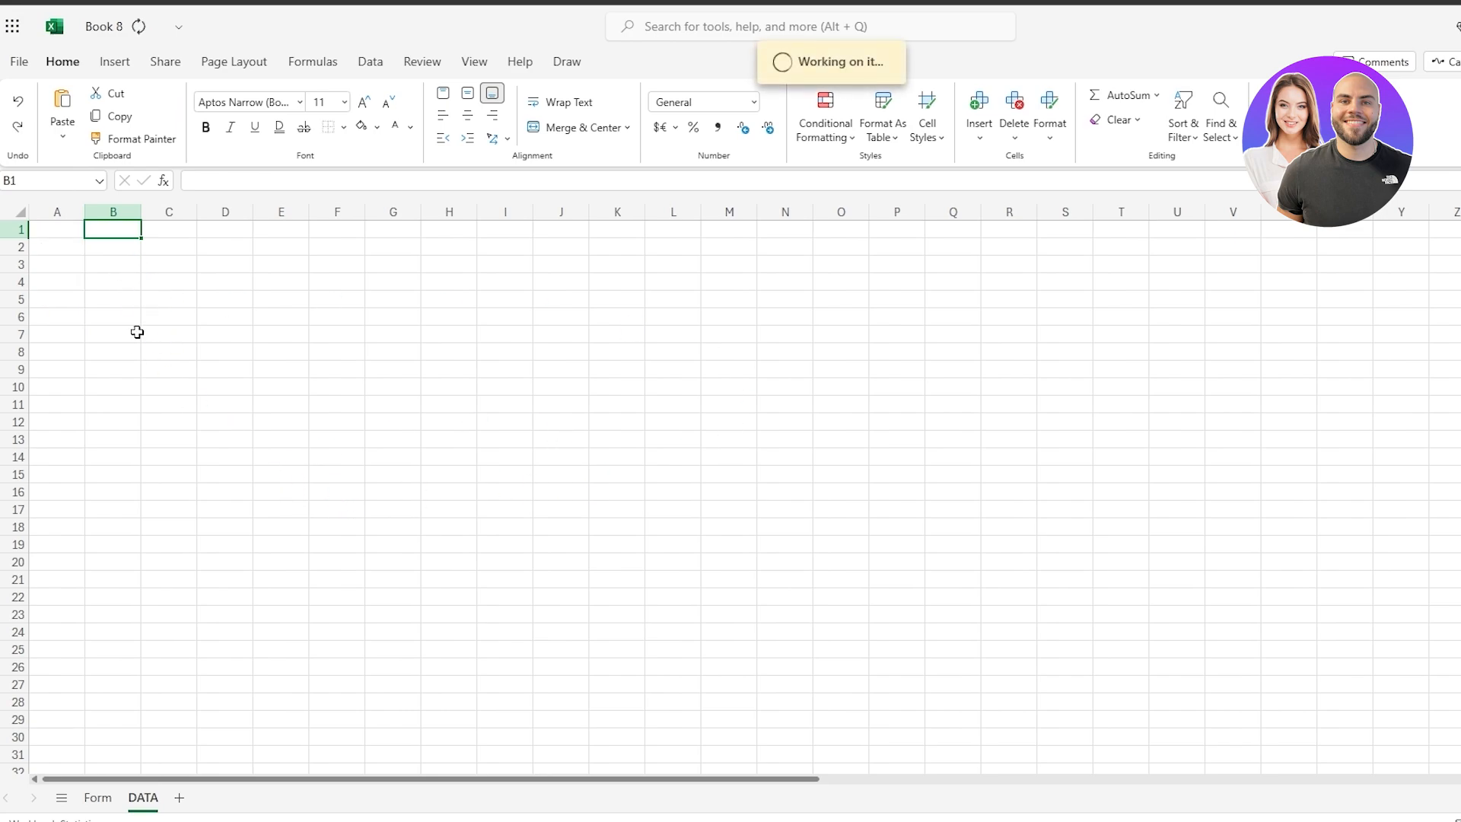
click(74, 232)
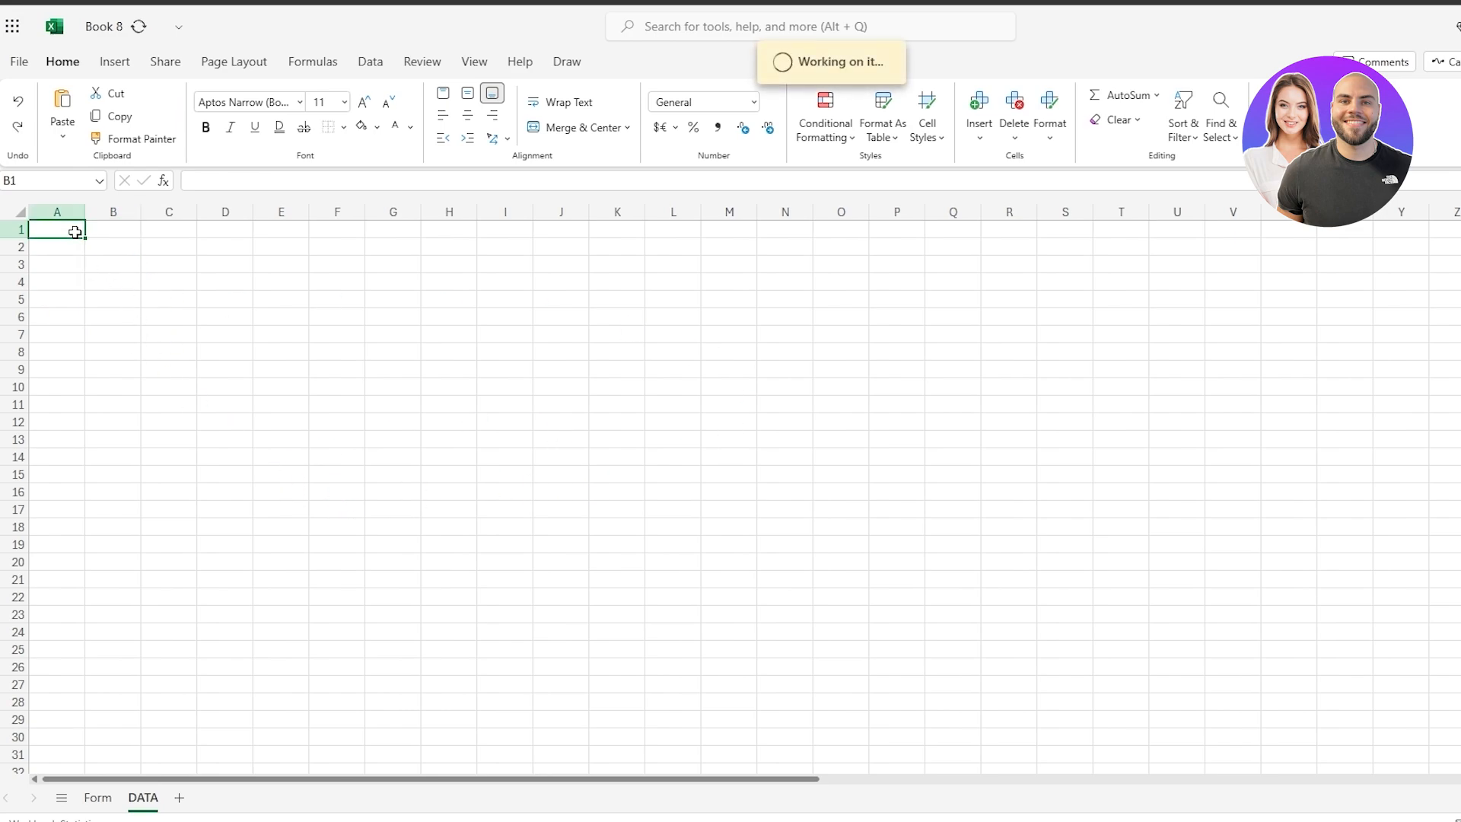
Paste the copied labels transposed across row 2 of the DATA sheet from B2, and widen columns B and C to fit.
click(114, 244)
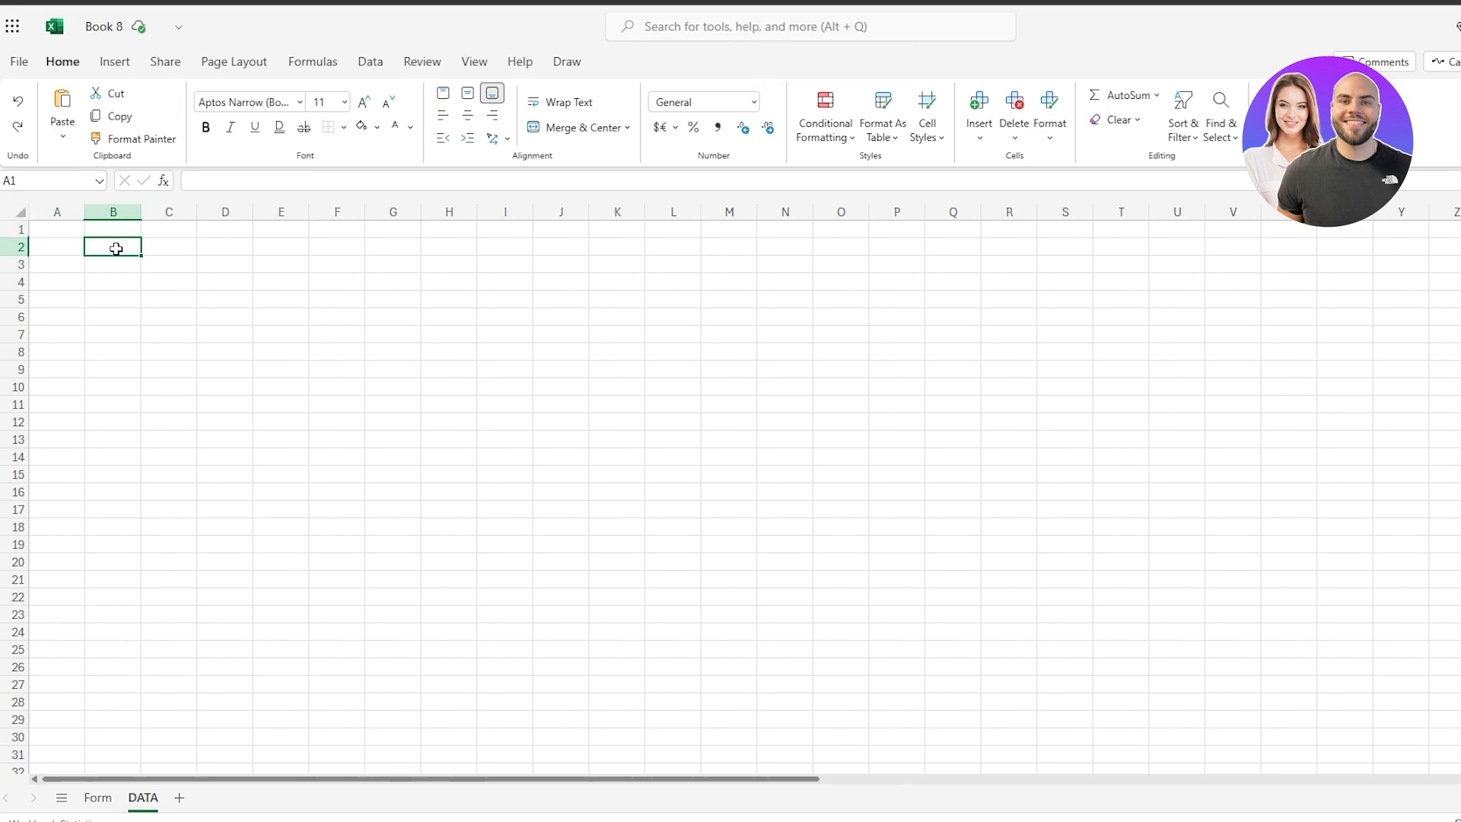
click(63, 137)
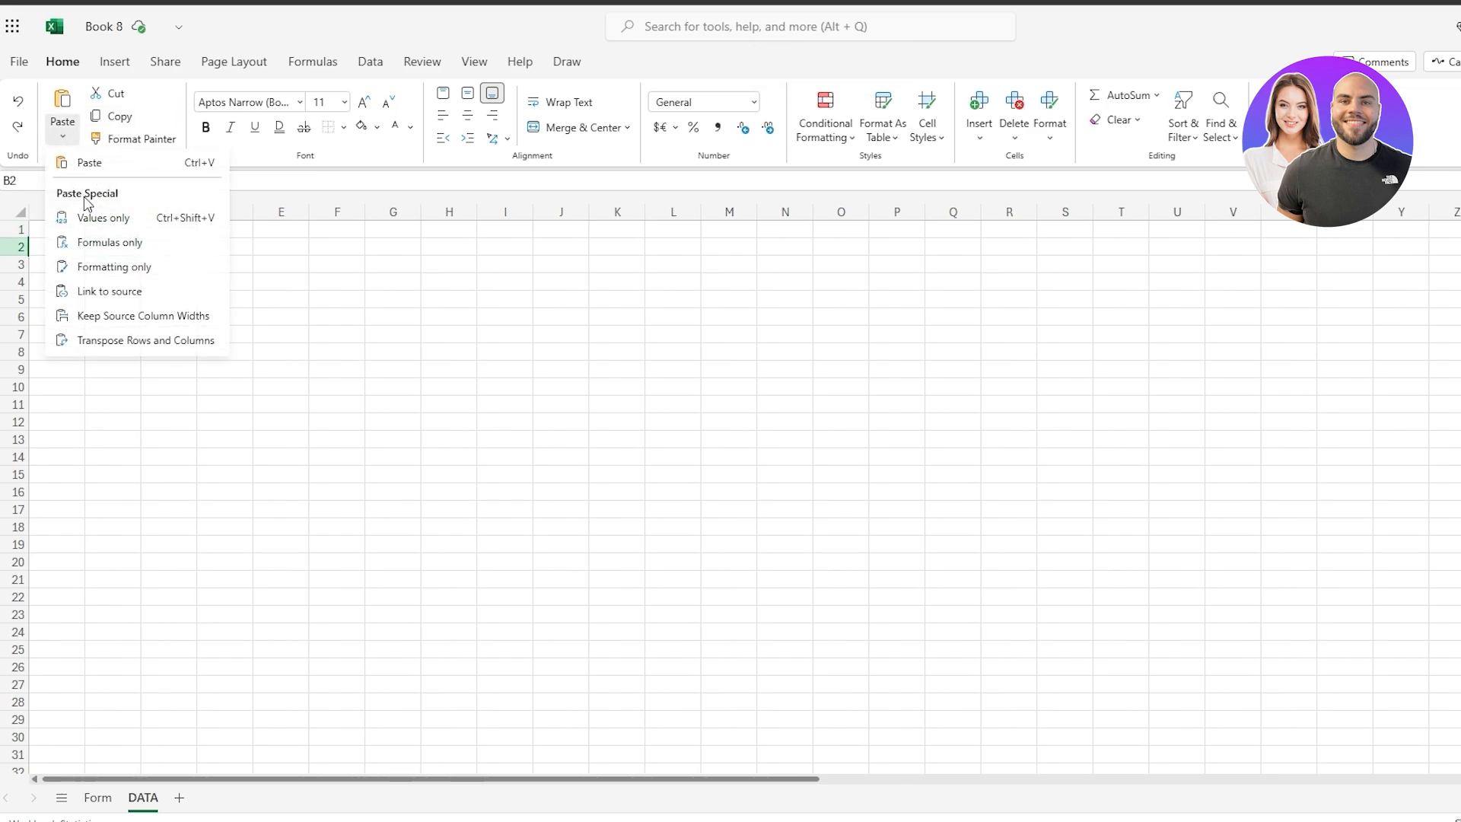
click(107, 343)
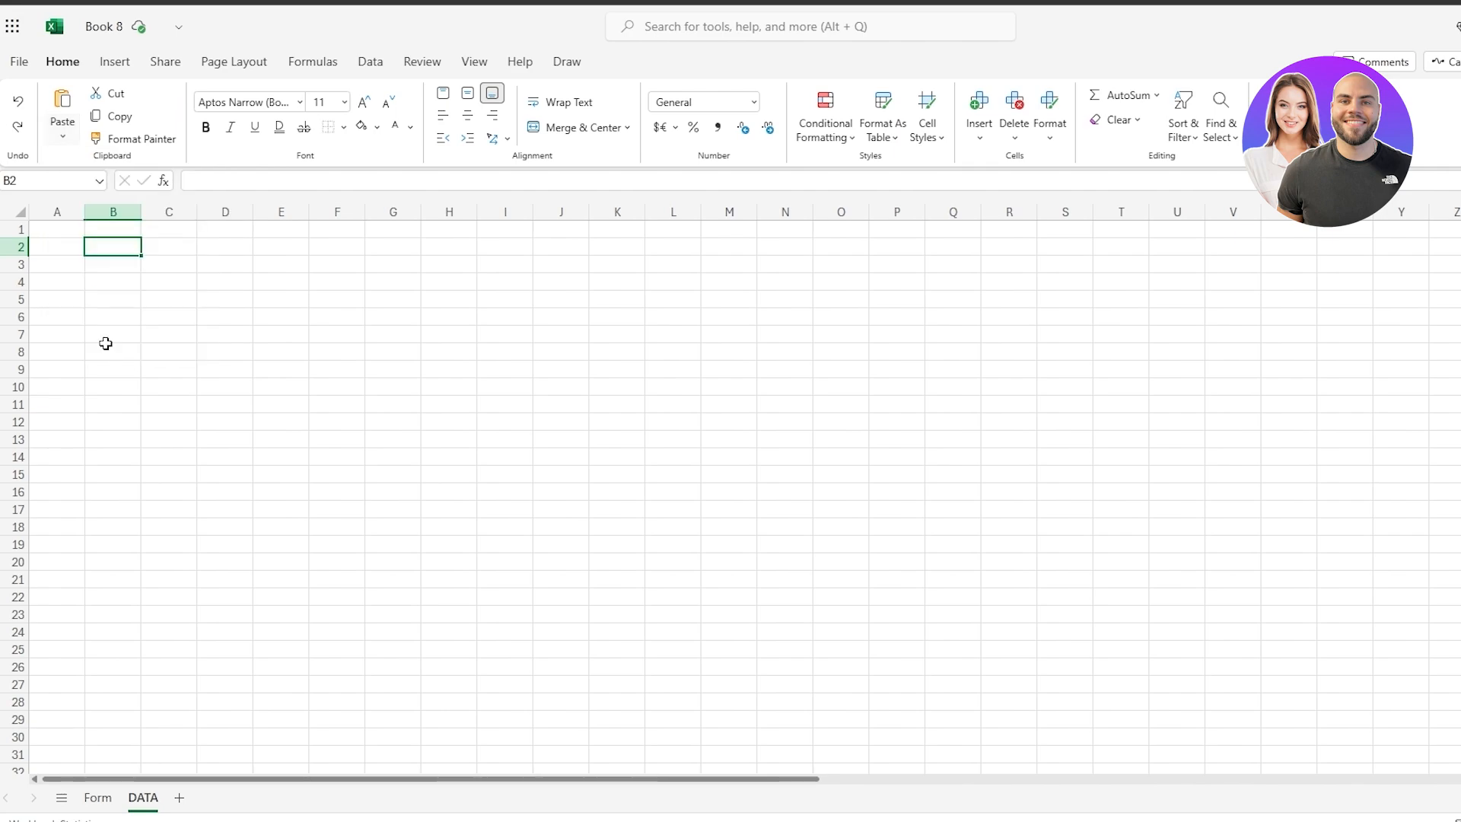
click(267, 128)
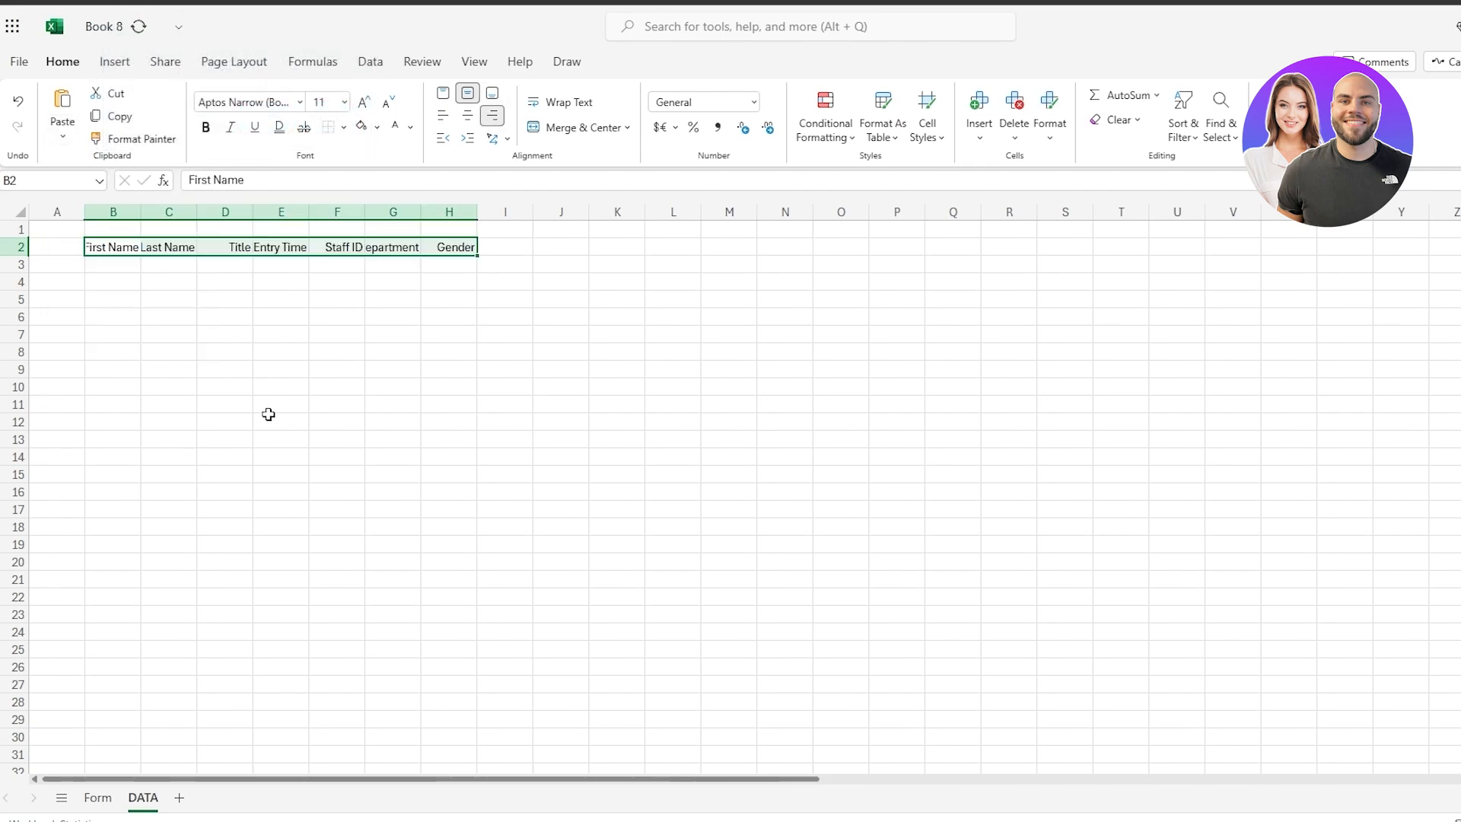
click(415, 332)
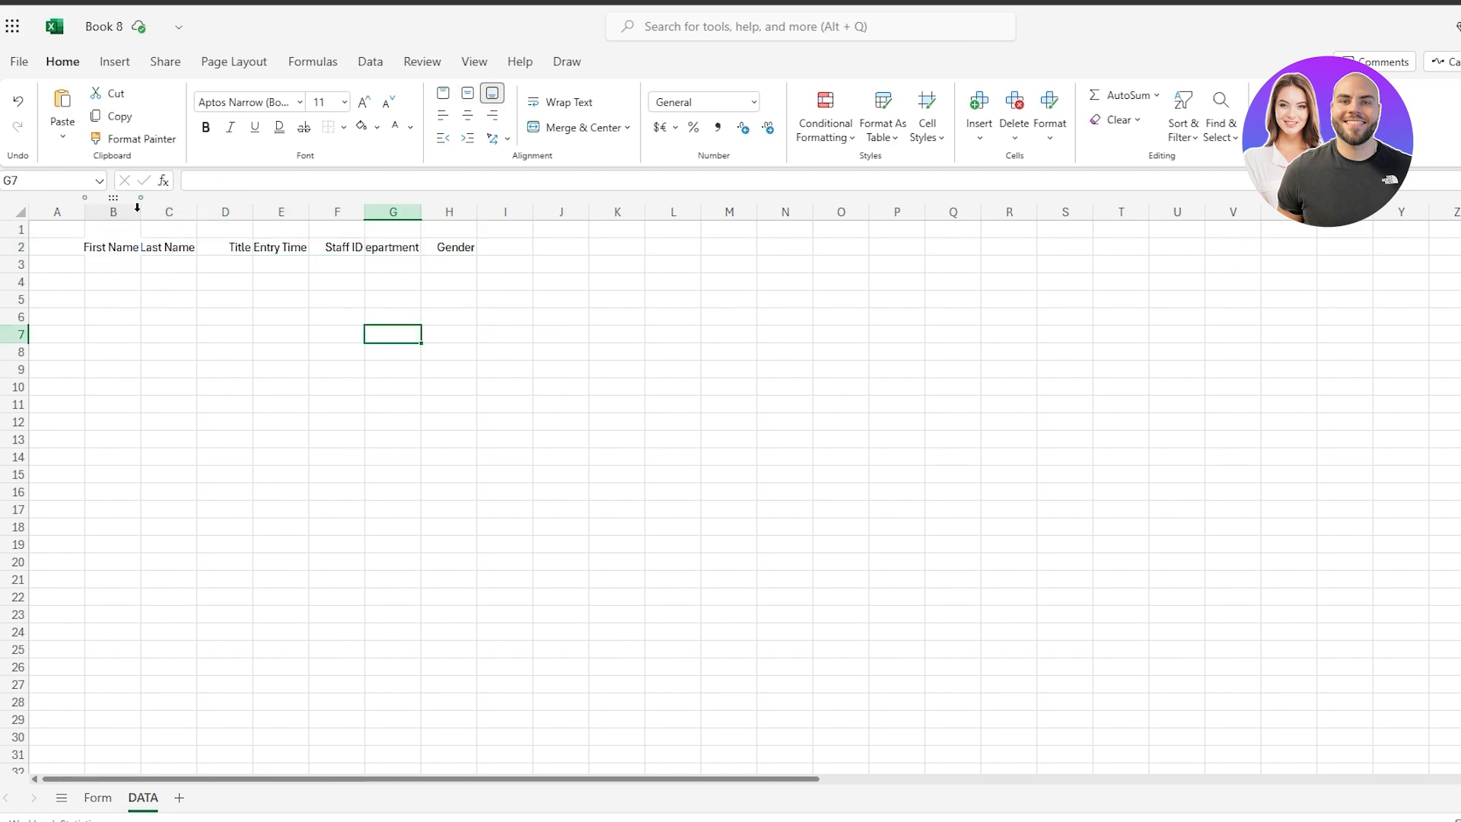
drag(141, 212, 236, 212)
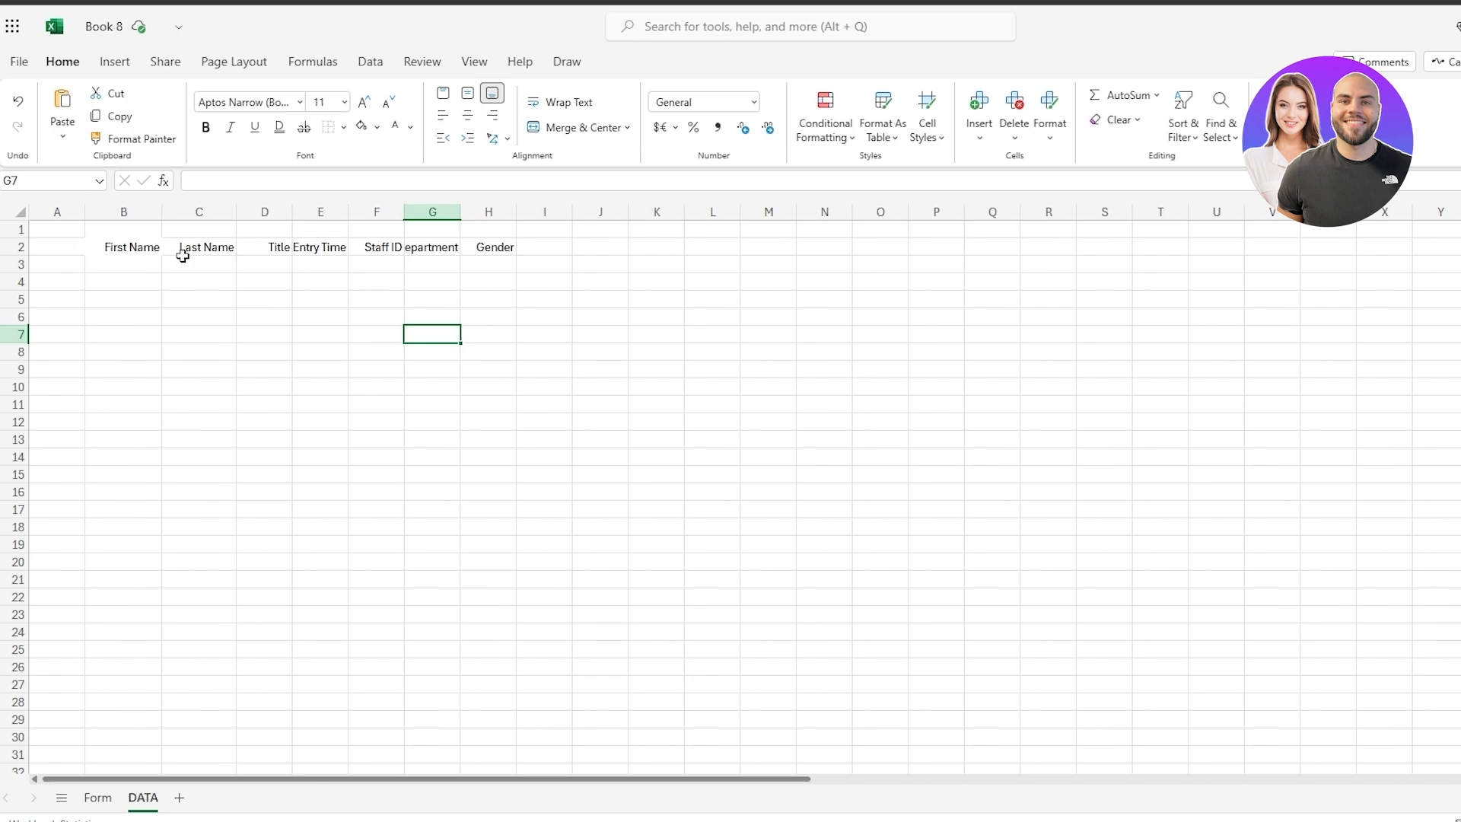
click(157, 254)
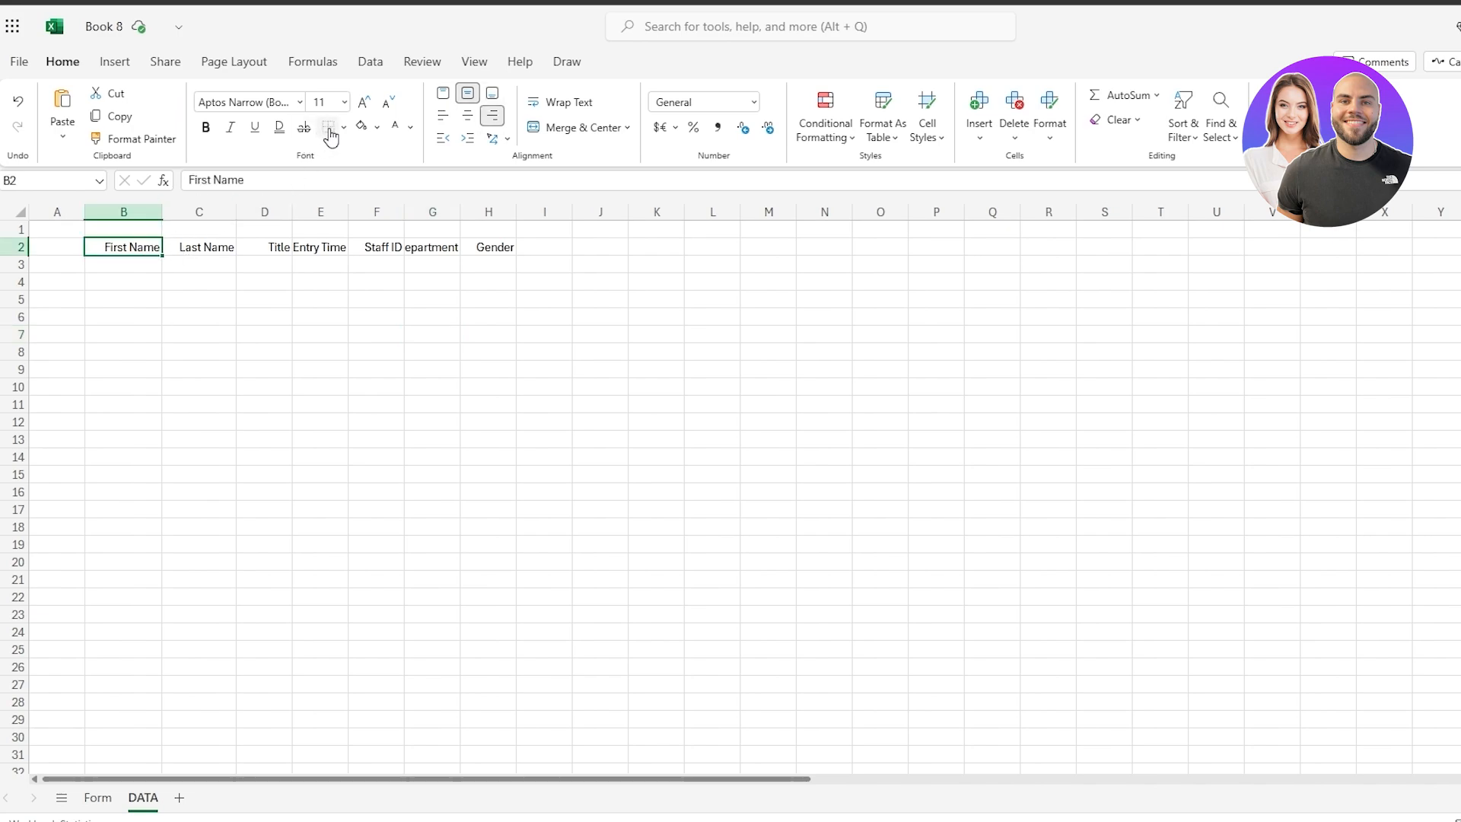
click(244, 337)
click(129, 236)
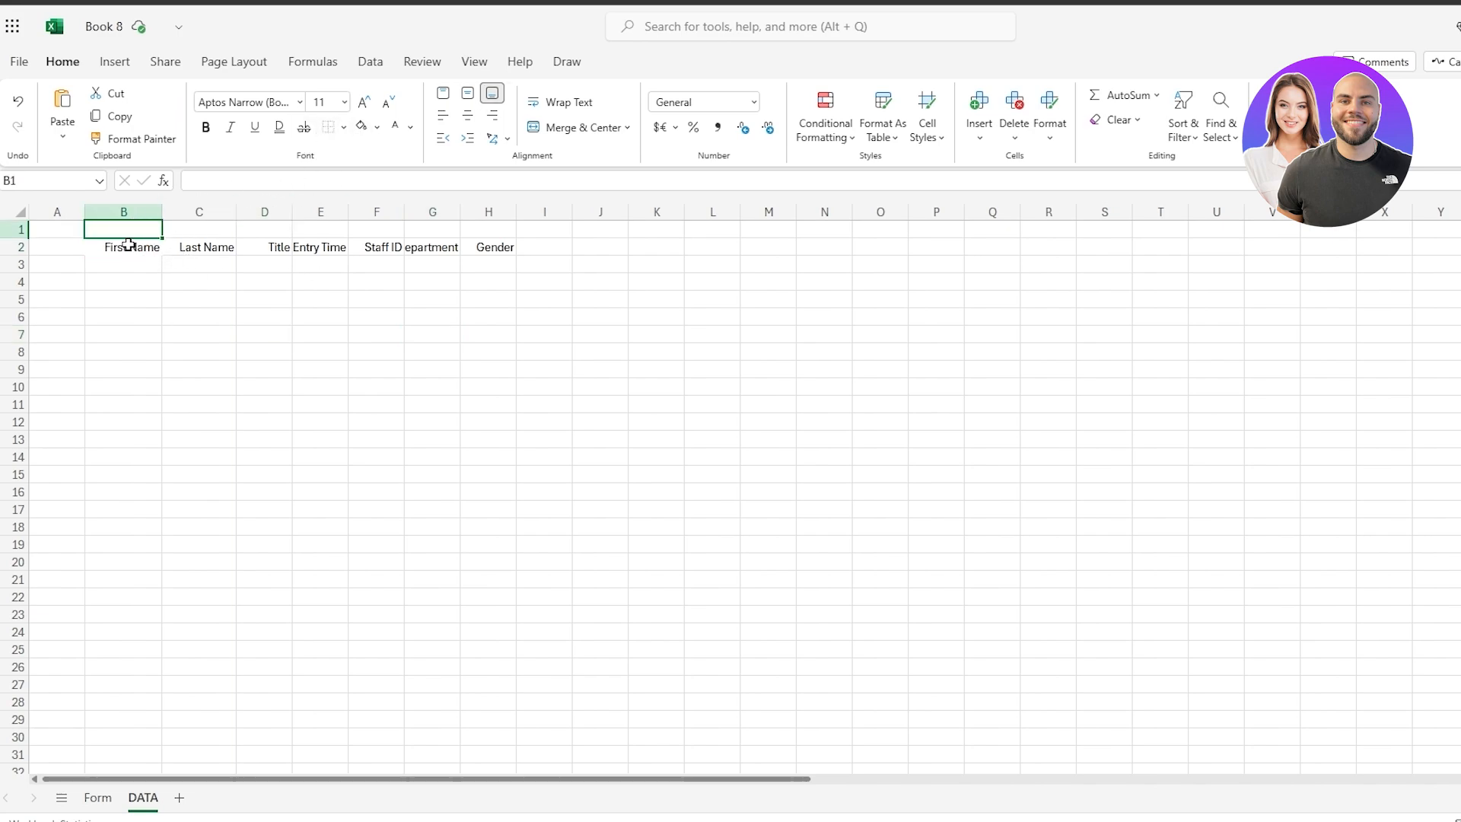
click(129, 245)
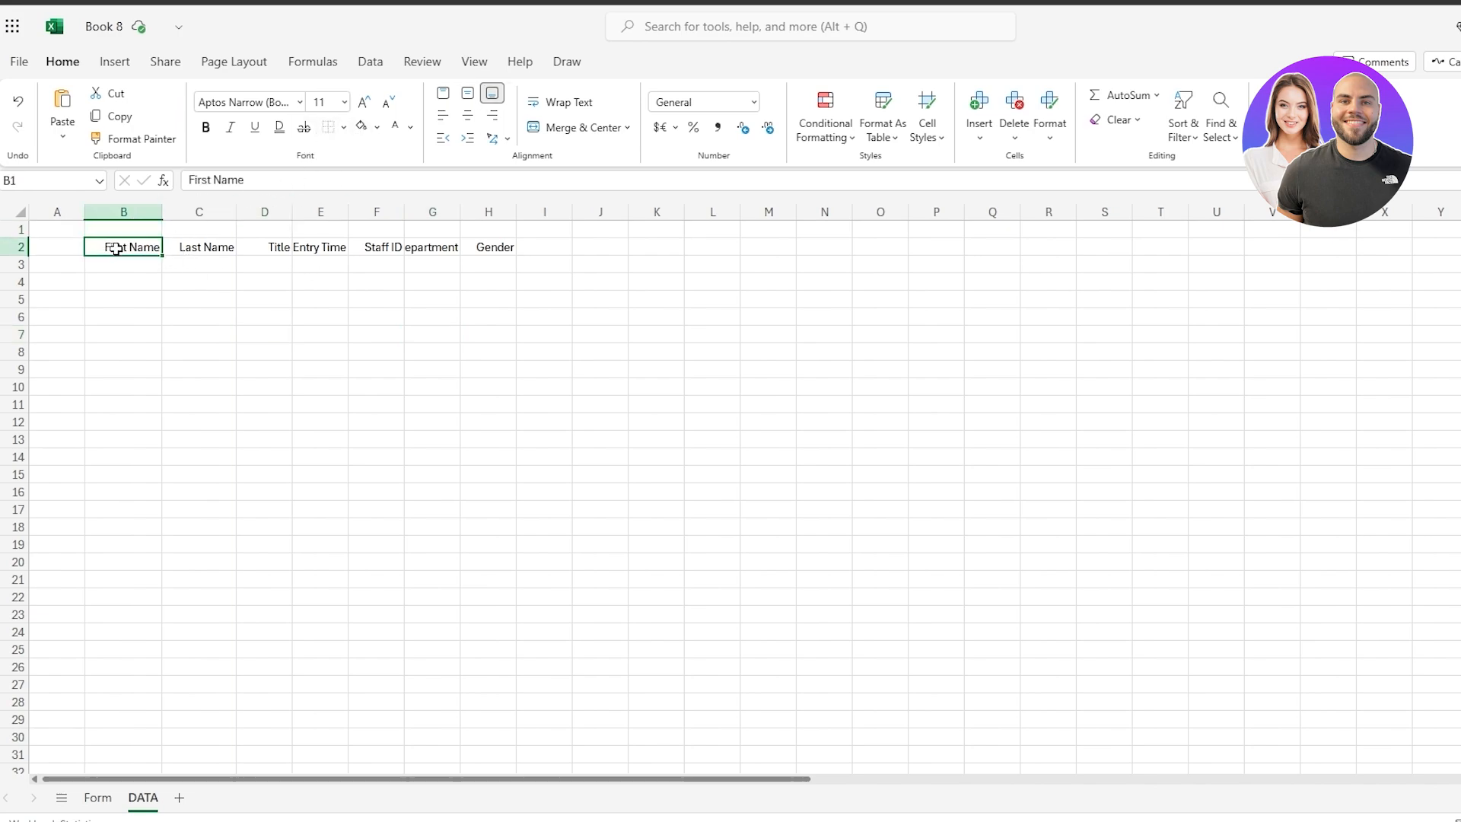
click(222, 251)
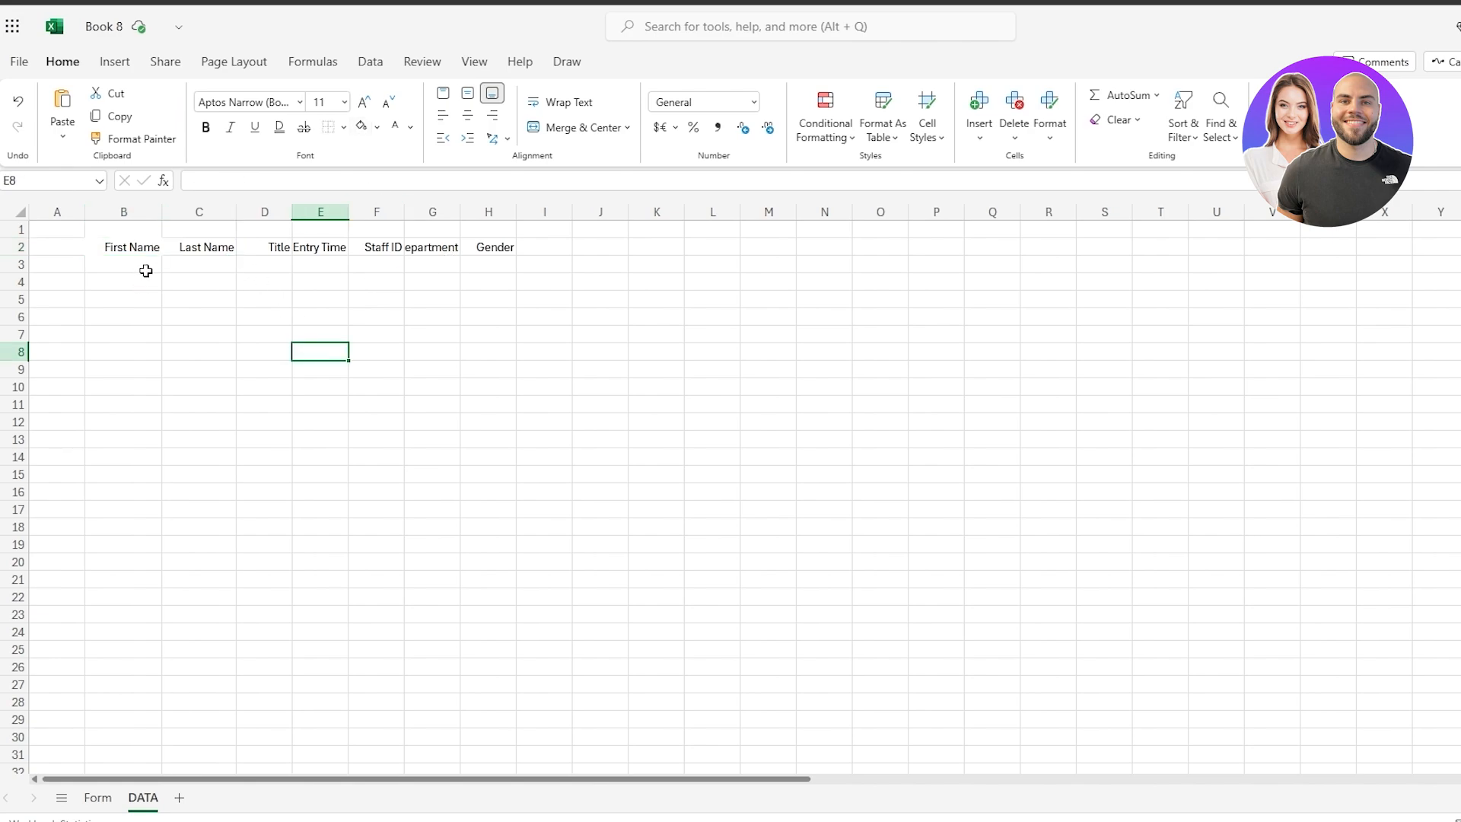
click(145, 269)
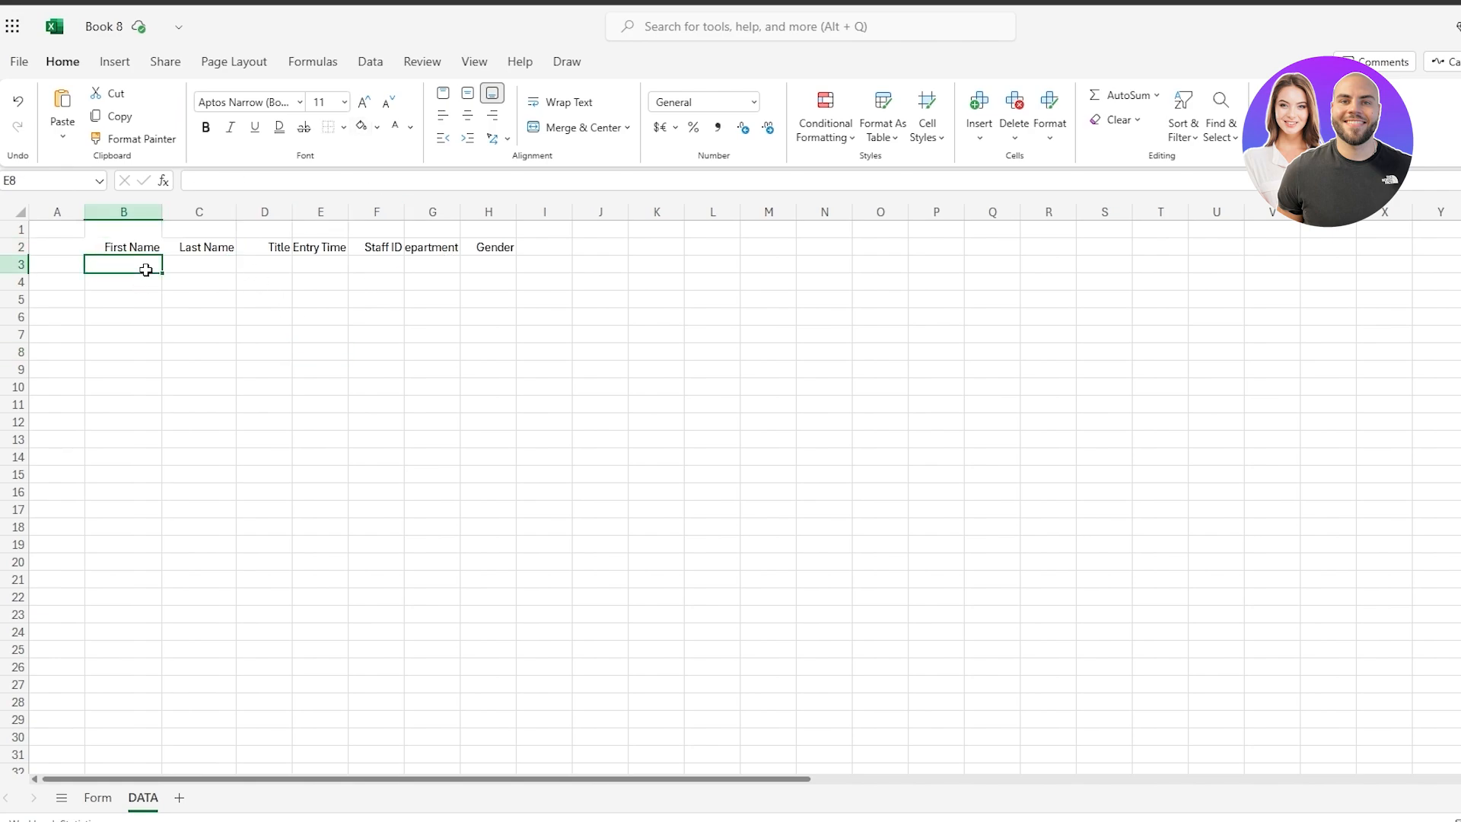
Widen columns E through H so the Entry Time, Staff ID, Department and Gender headers fit.
click(478, 352)
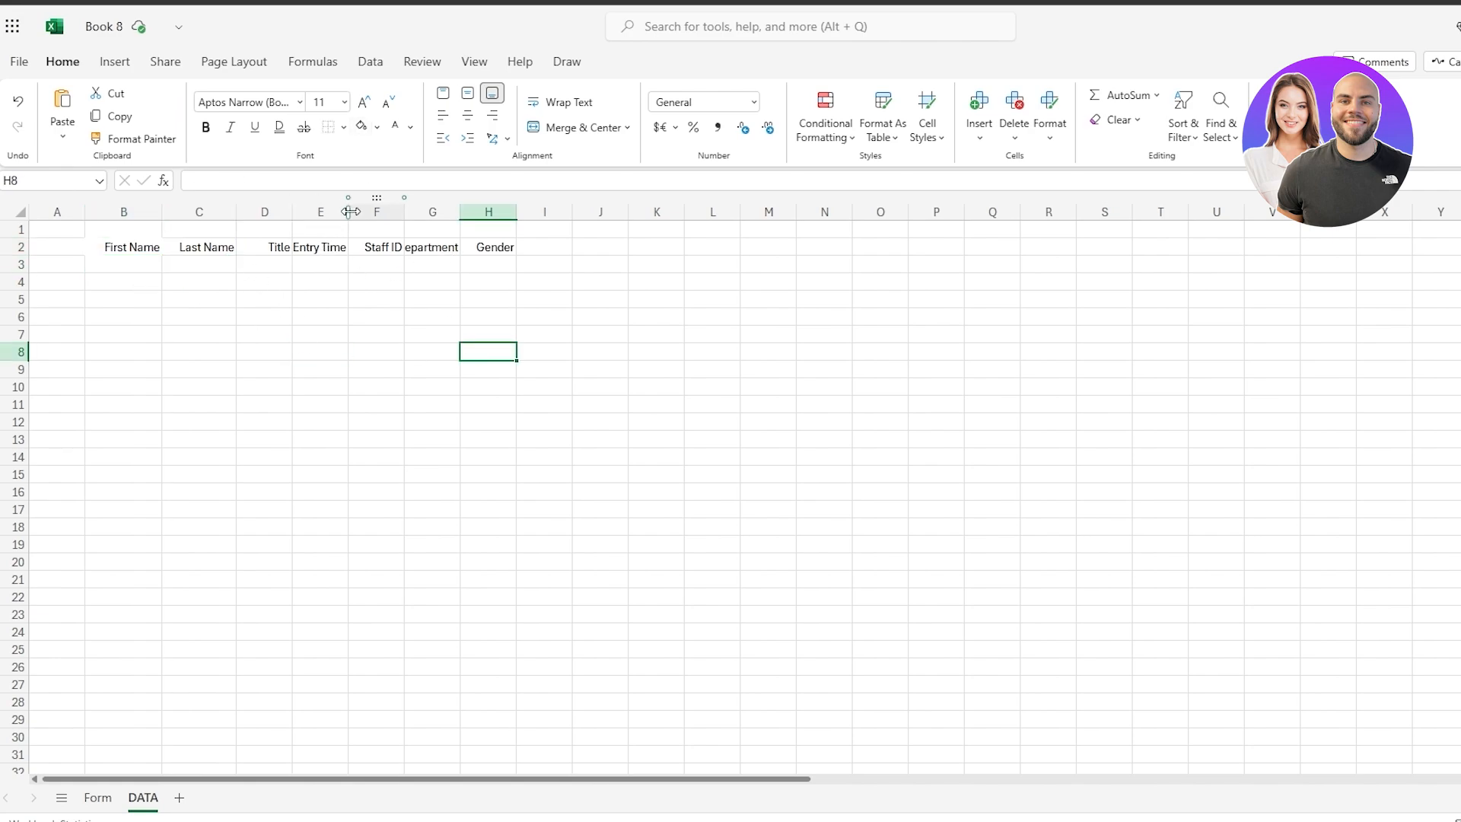
drag(349, 207, 639, 214)
click(668, 334)
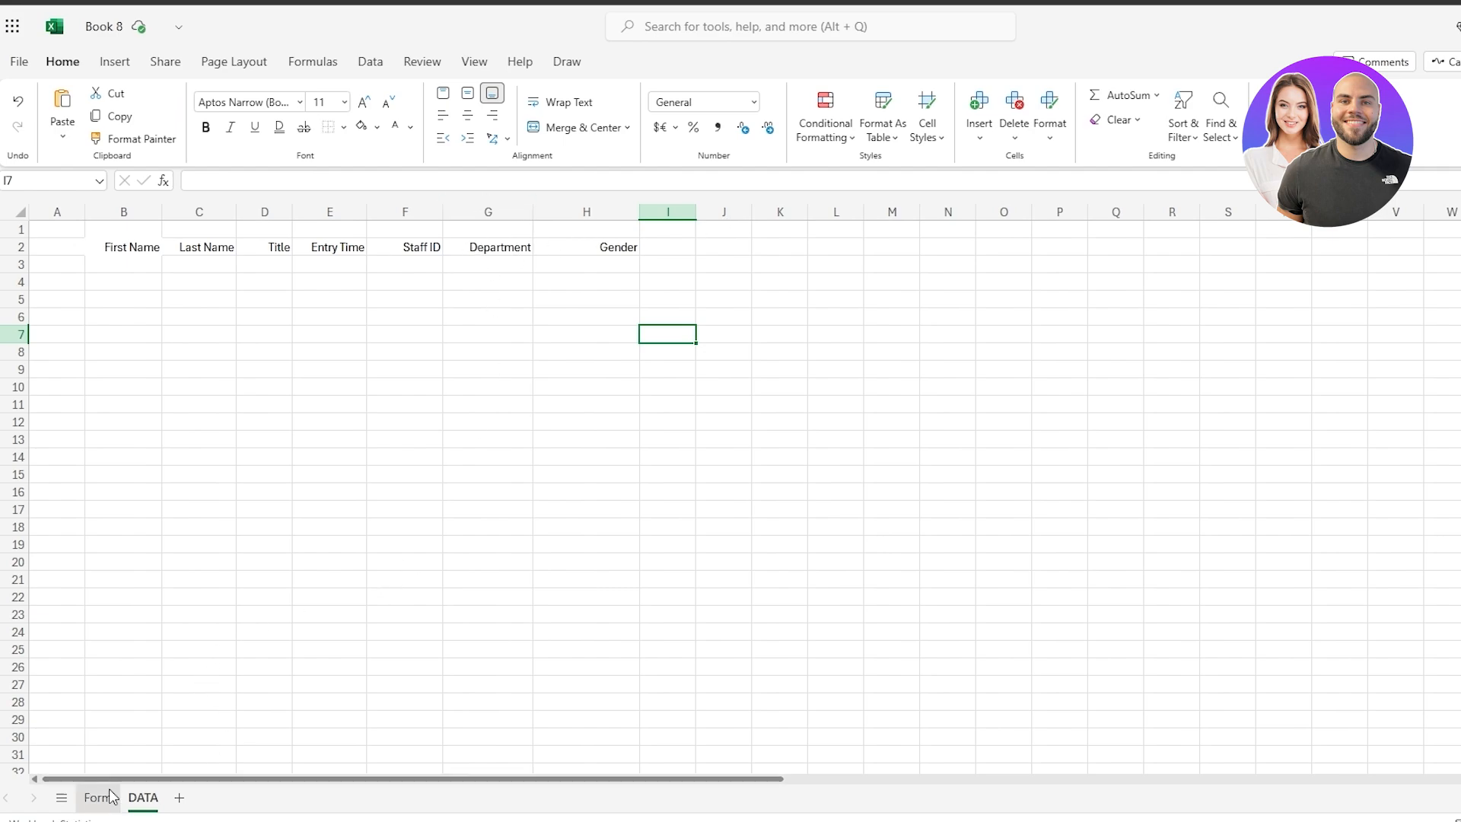
Add a new worksheet after DATA and rename it RAW.
click(178, 798)
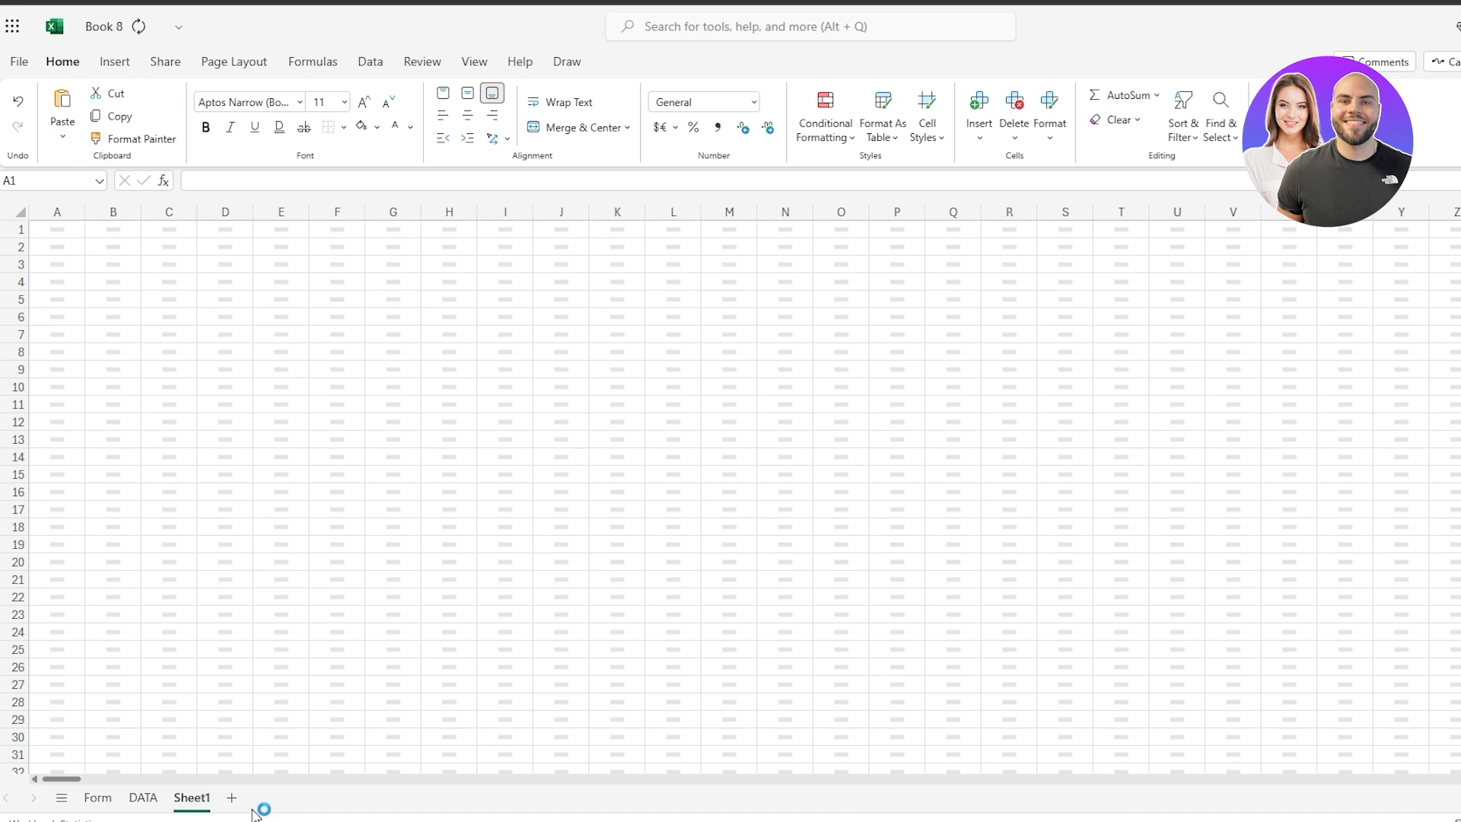
right_click(197, 801)
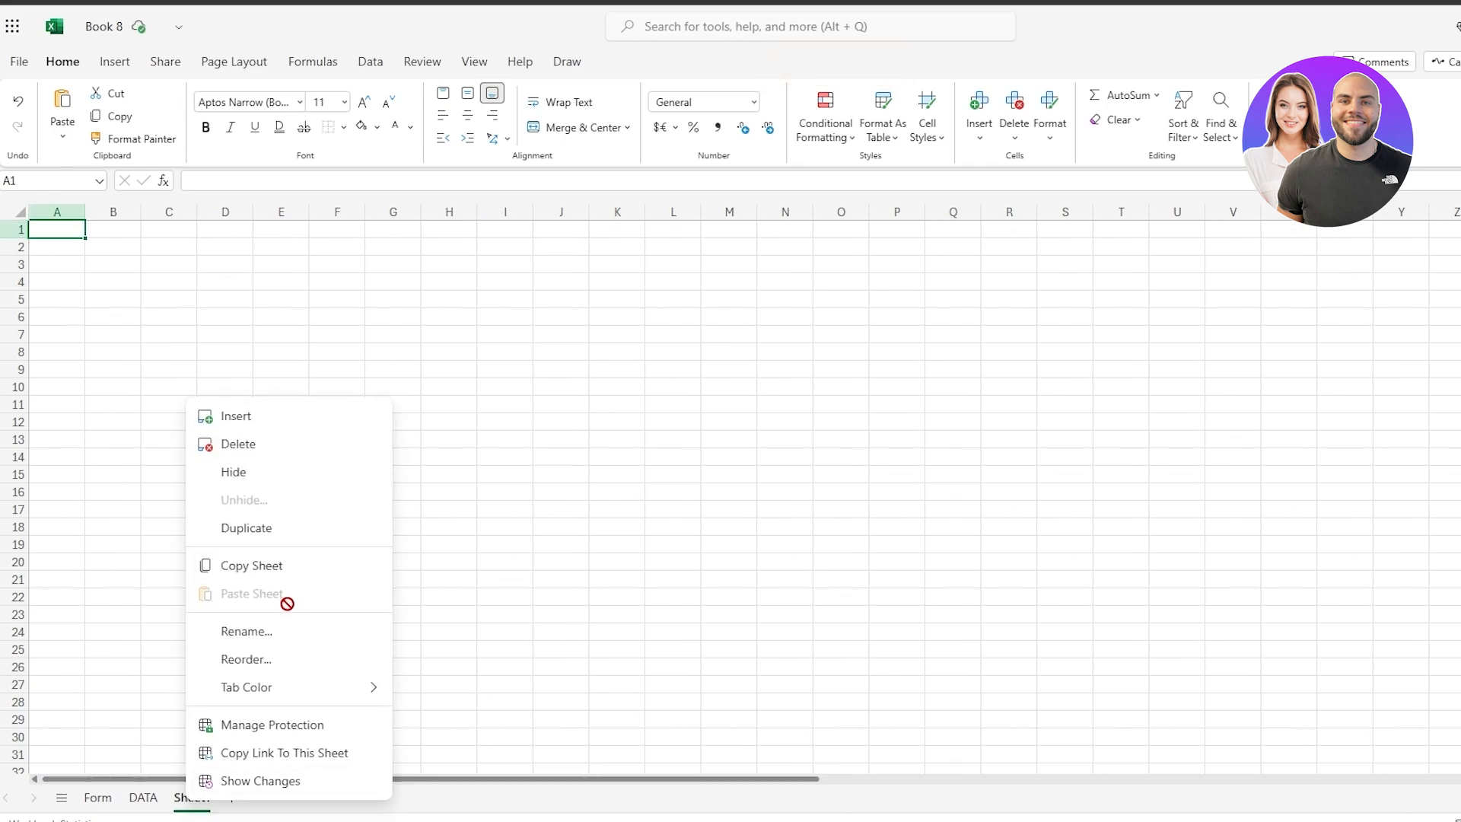
click(286, 632)
text(R)
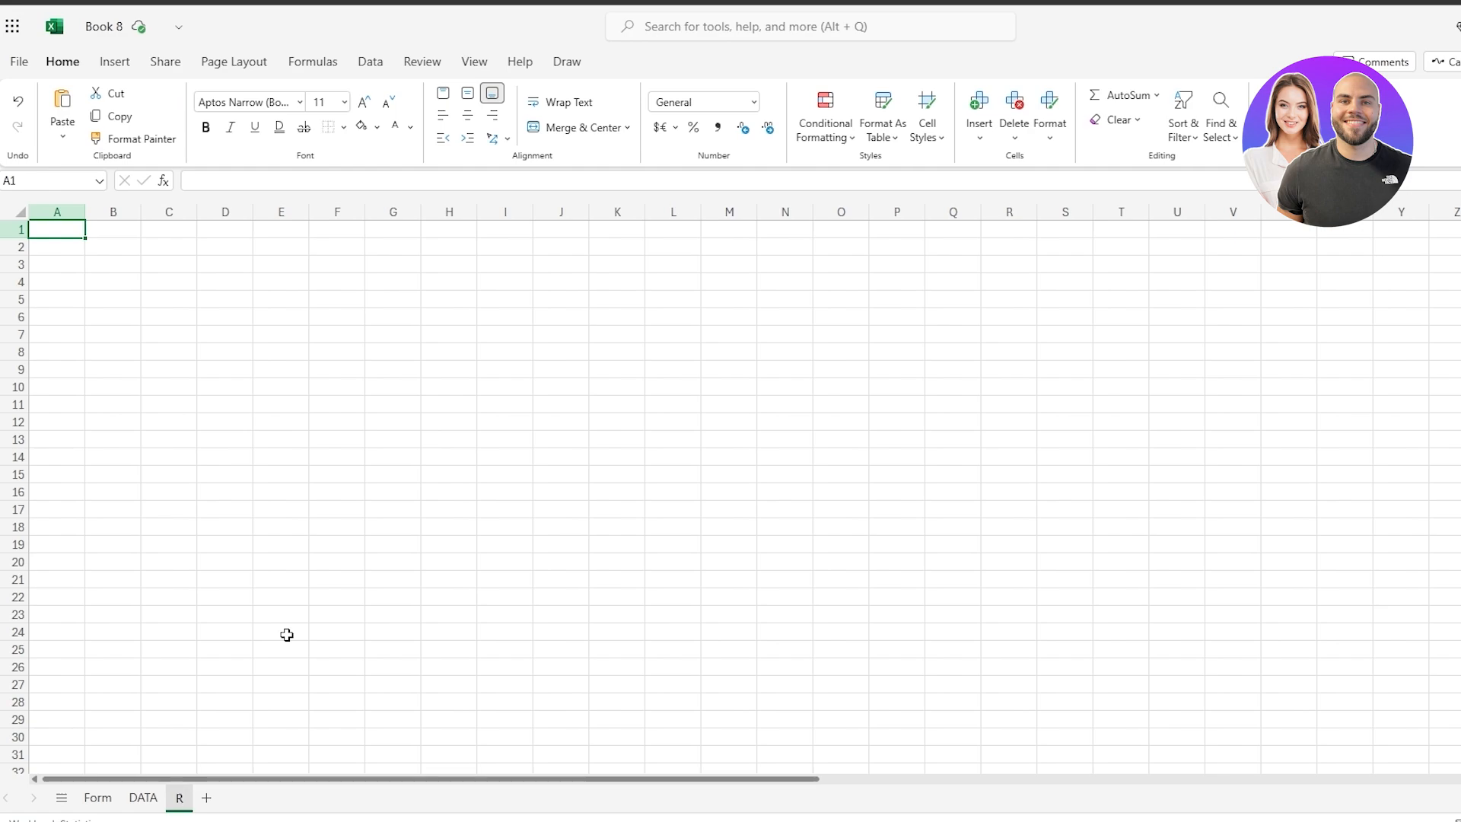
text(AW)
click(143, 798)
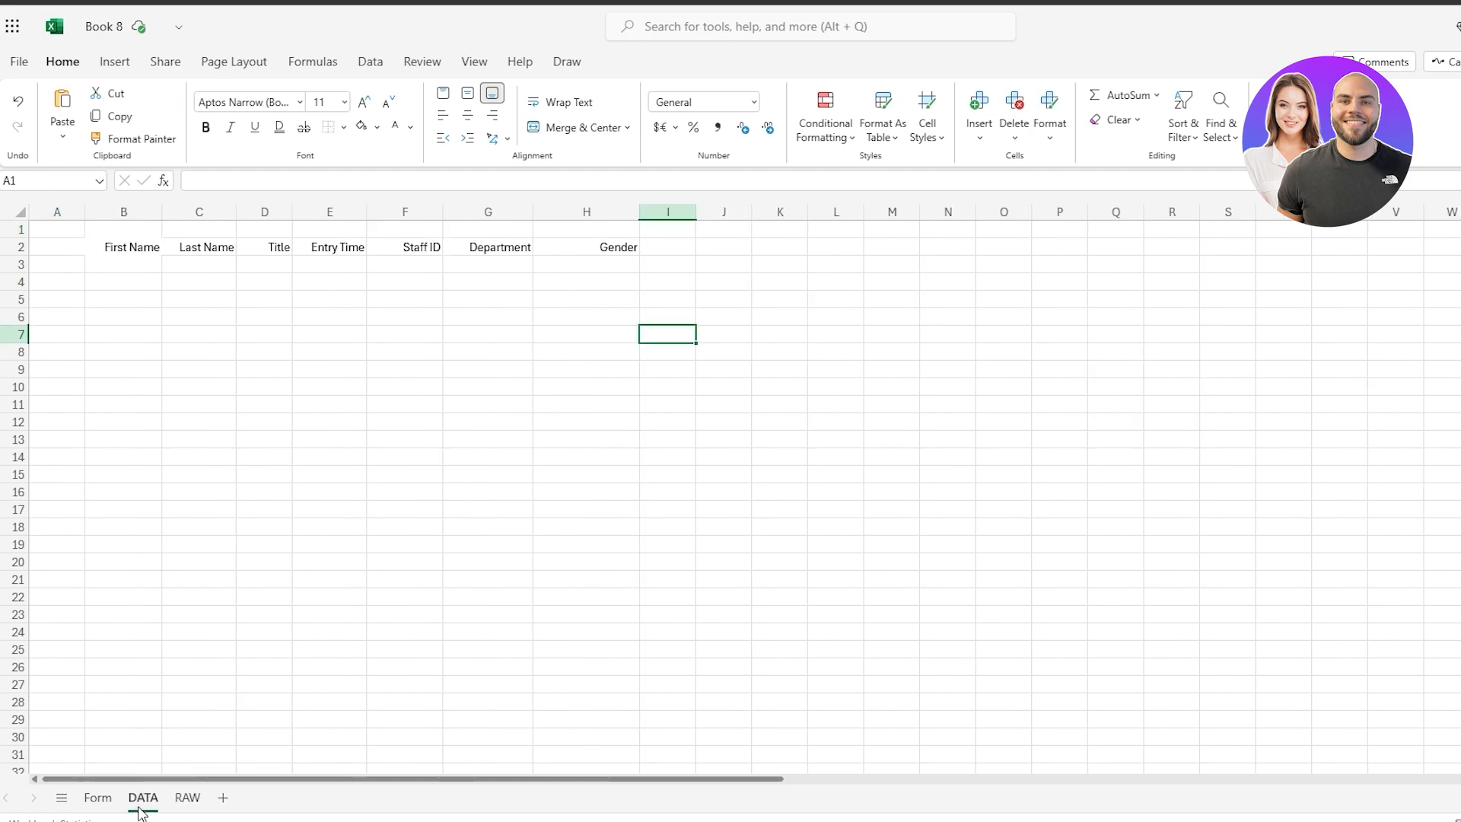
Copy the linked values in D18:D24 below the form on the Form sheet.
click(98, 798)
scroll(512, 630, up, 3)
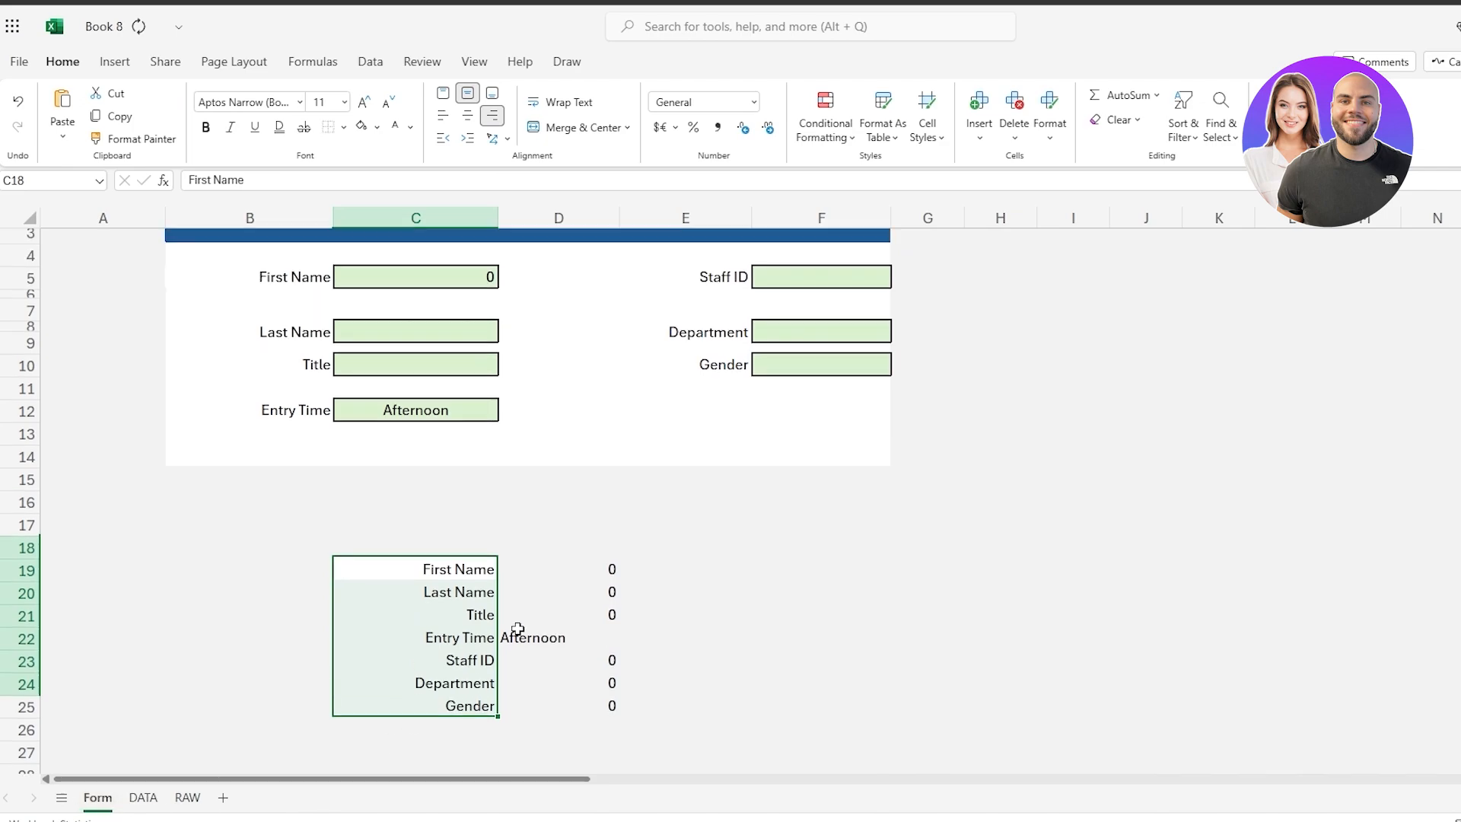
scroll(678, 513, down, 3)
scroll(684, 532, up, 3)
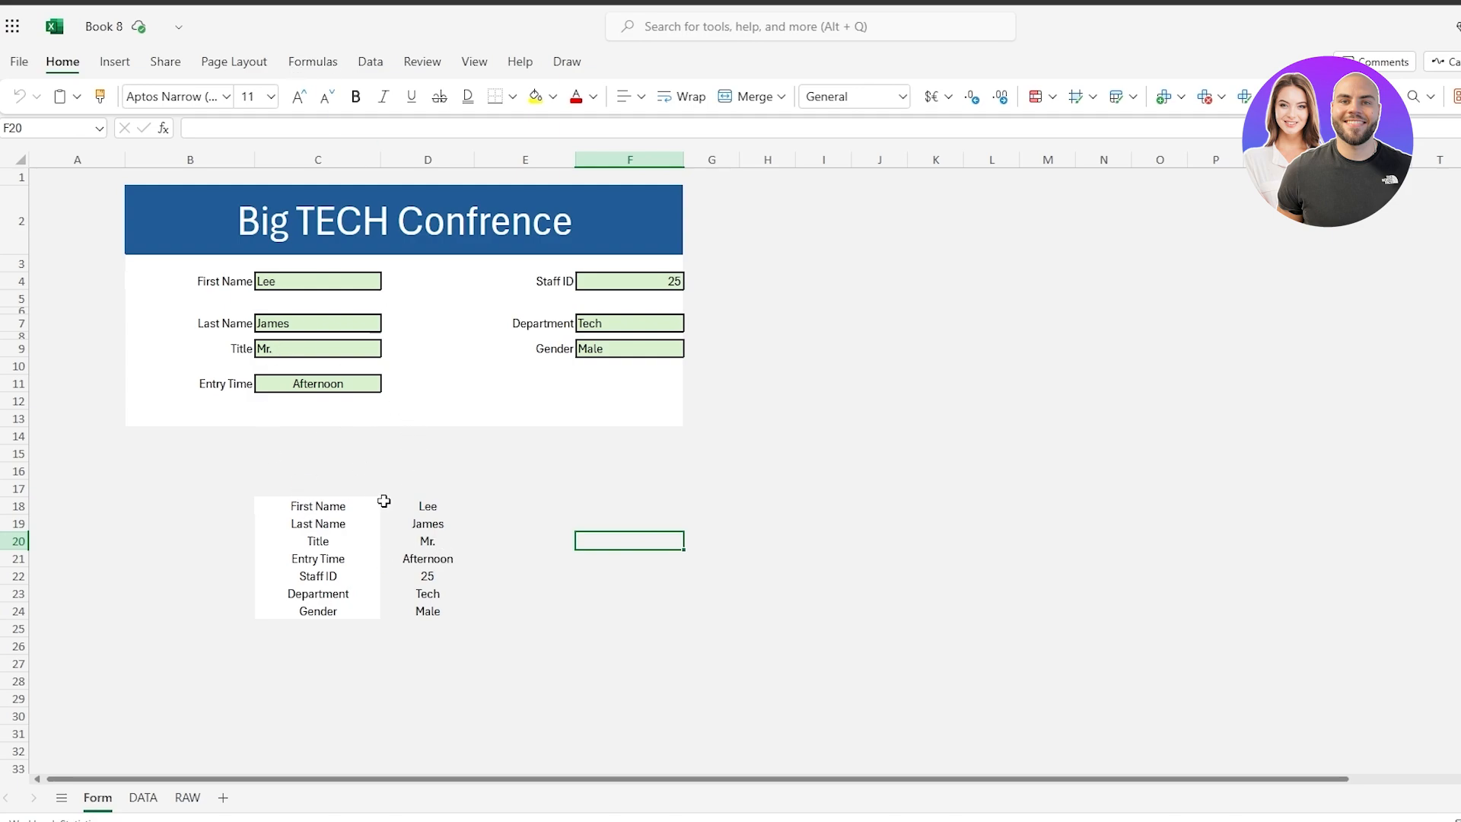
drag(383, 501, 427, 611)
key(ctrl+c)
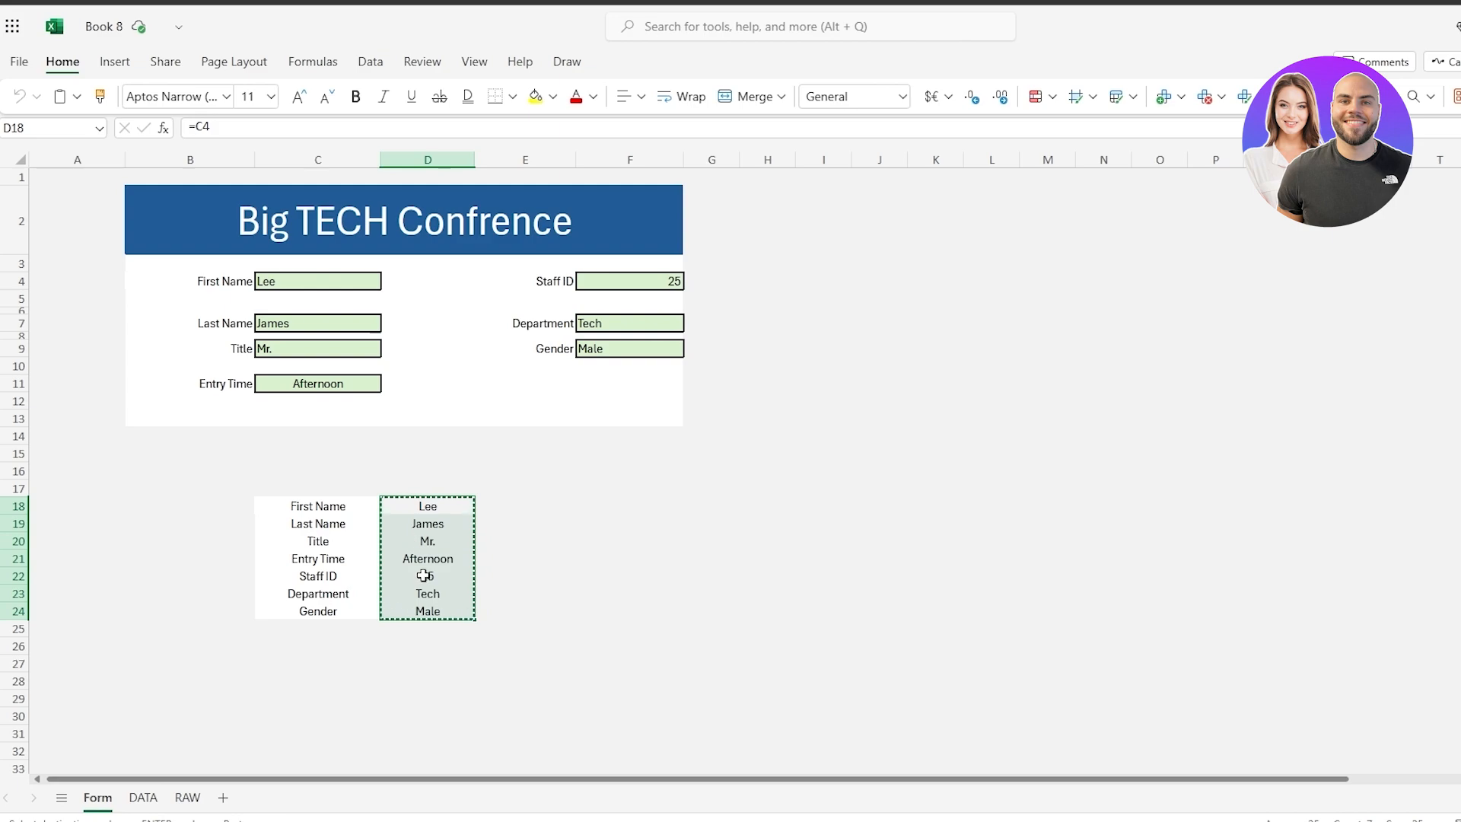
Paste the linked values from Form D18:D24 transposed across row 2 of the RAW sheet, starting at B2.
click(182, 797)
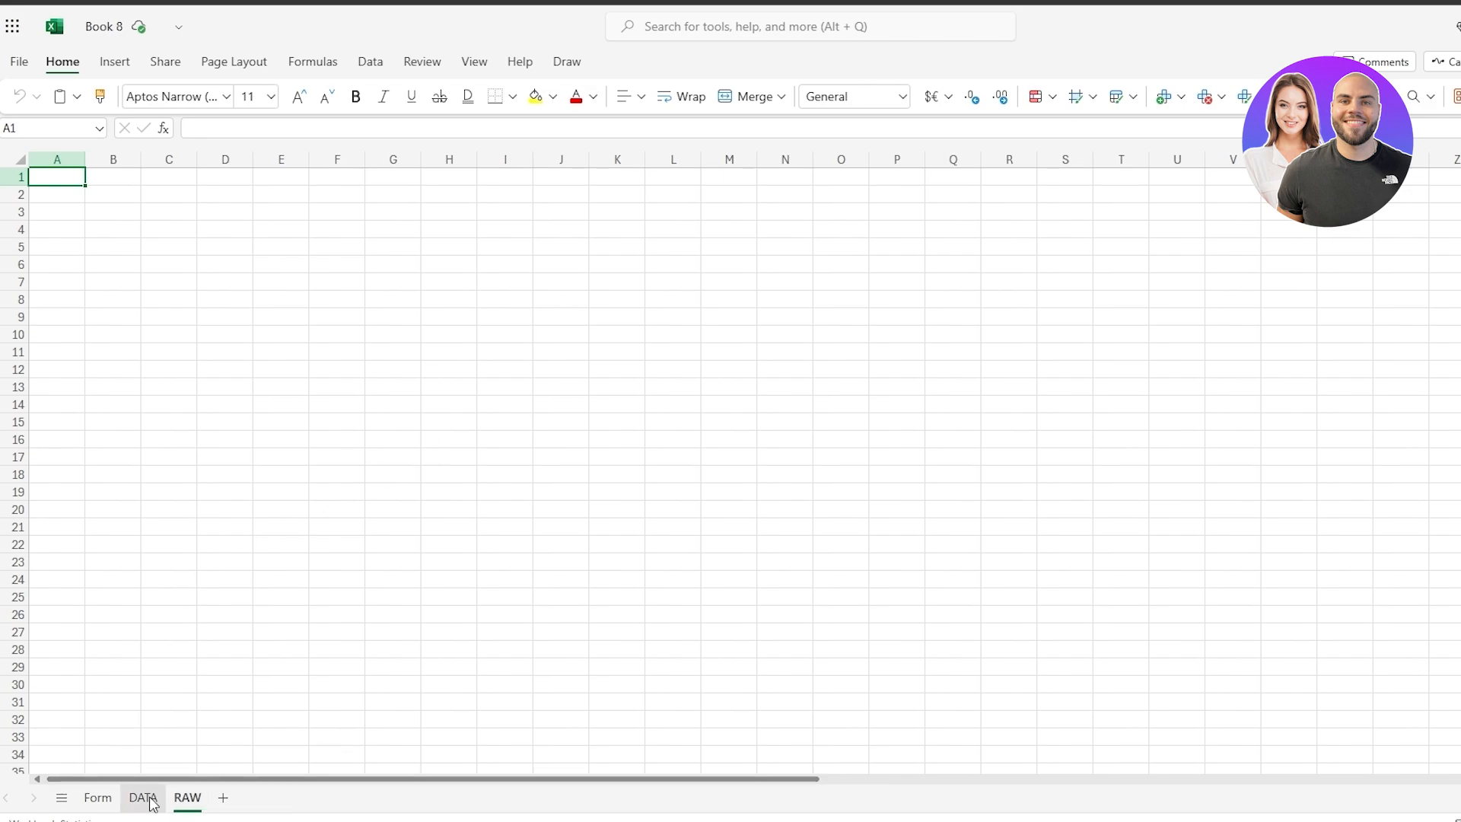
click(98, 797)
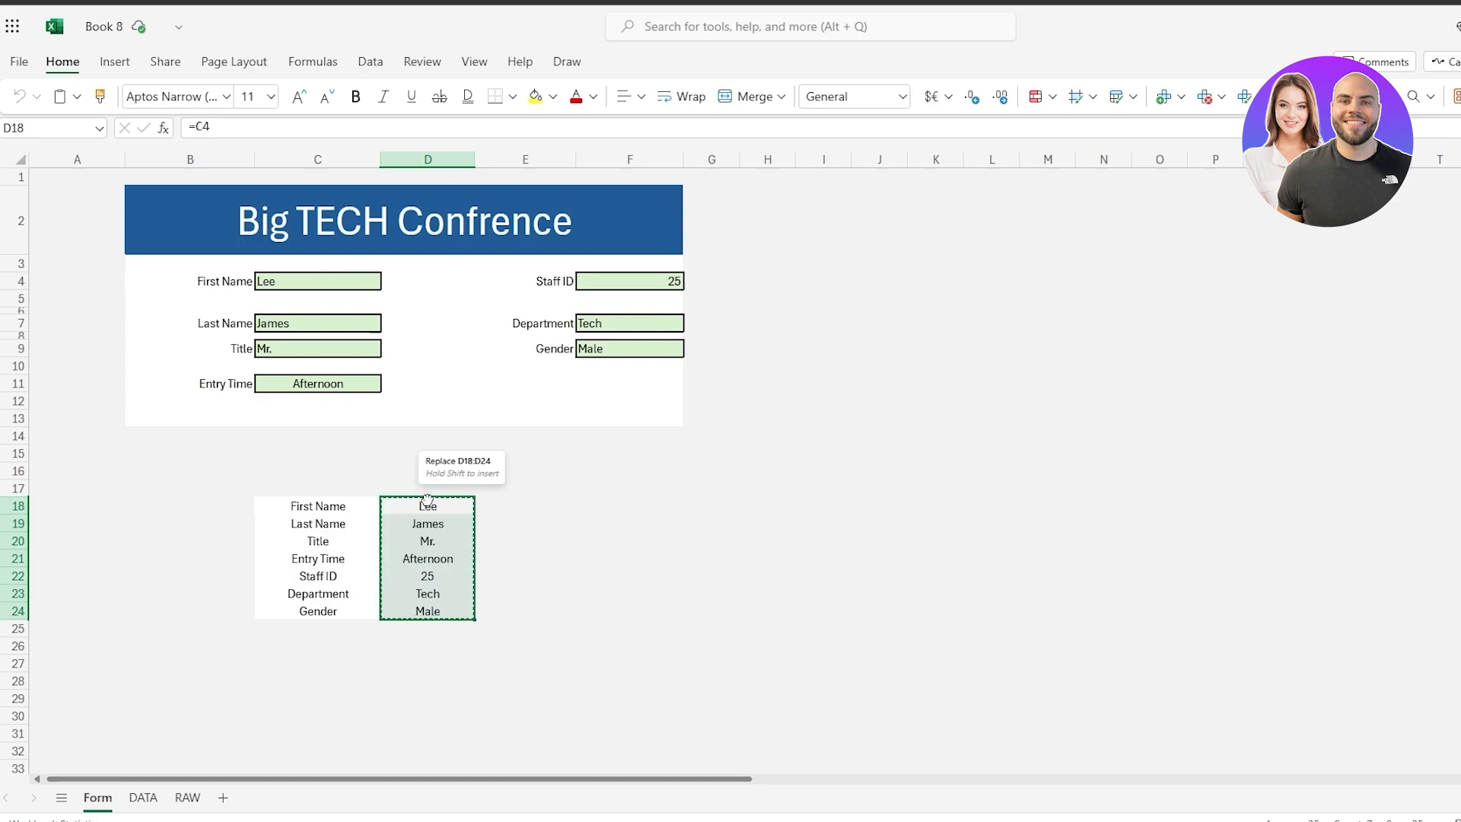
drag(427, 506, 437, 609)
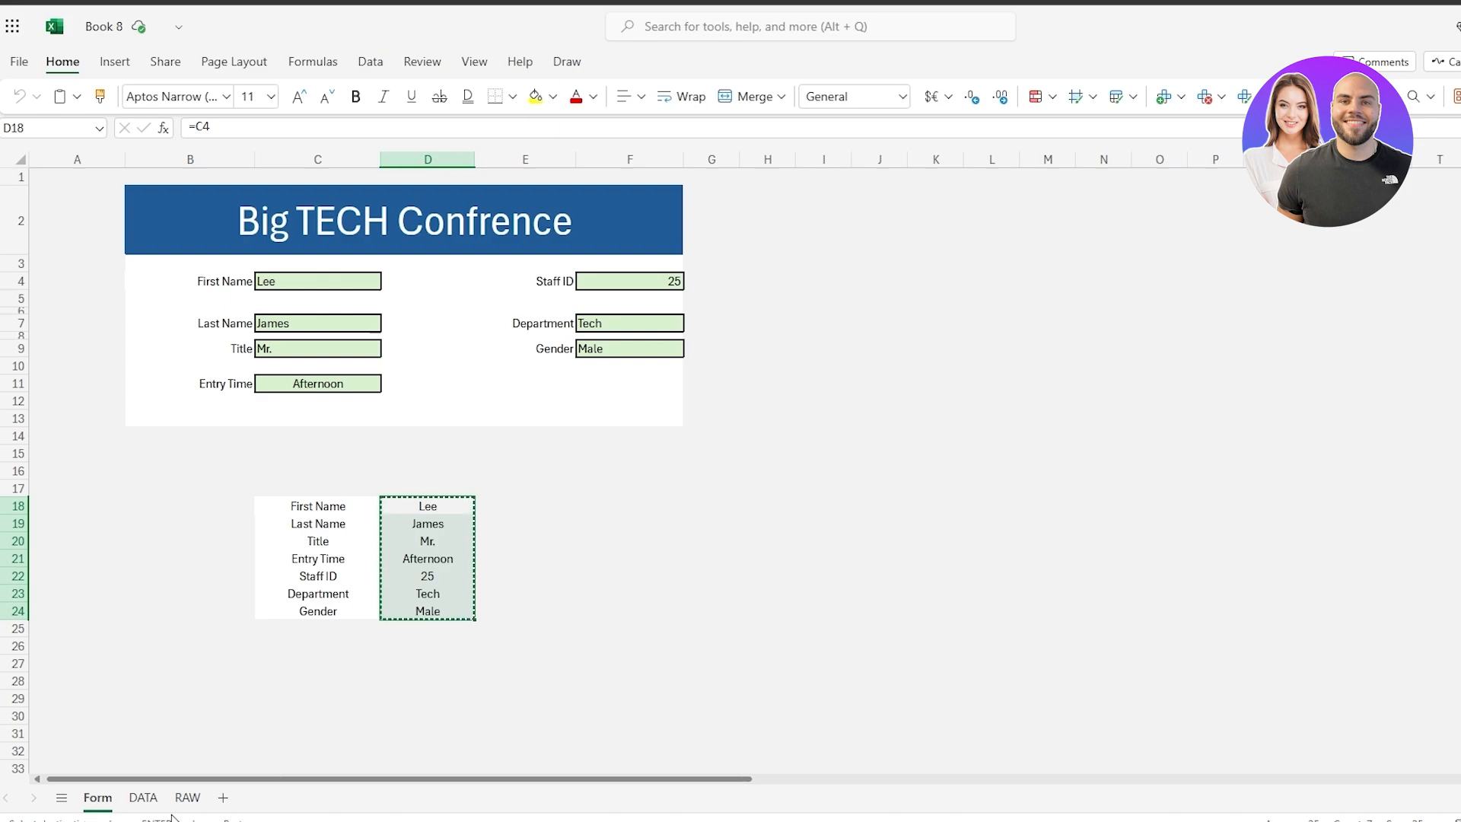
click(187, 797)
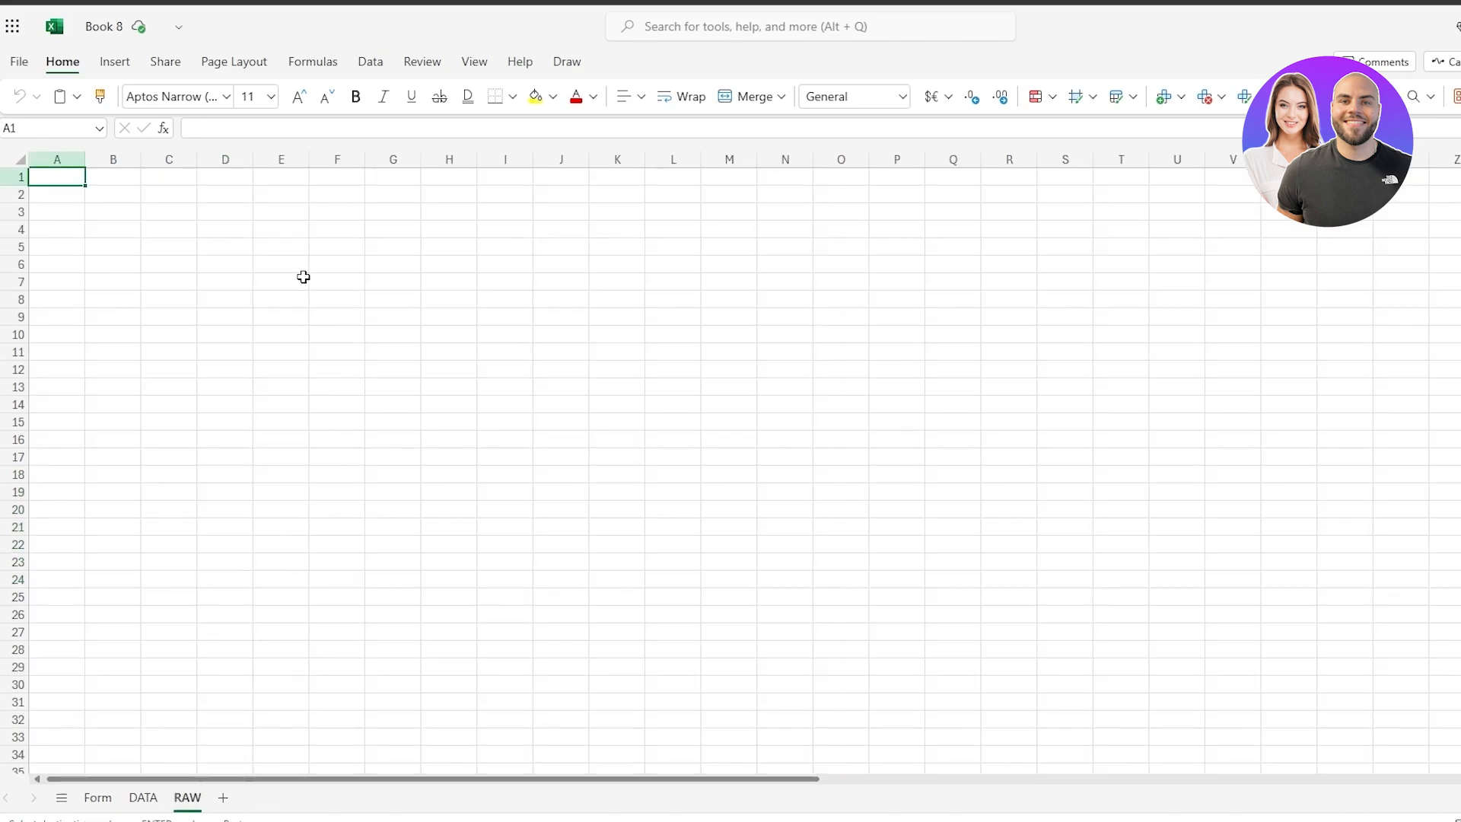
click(92, 193)
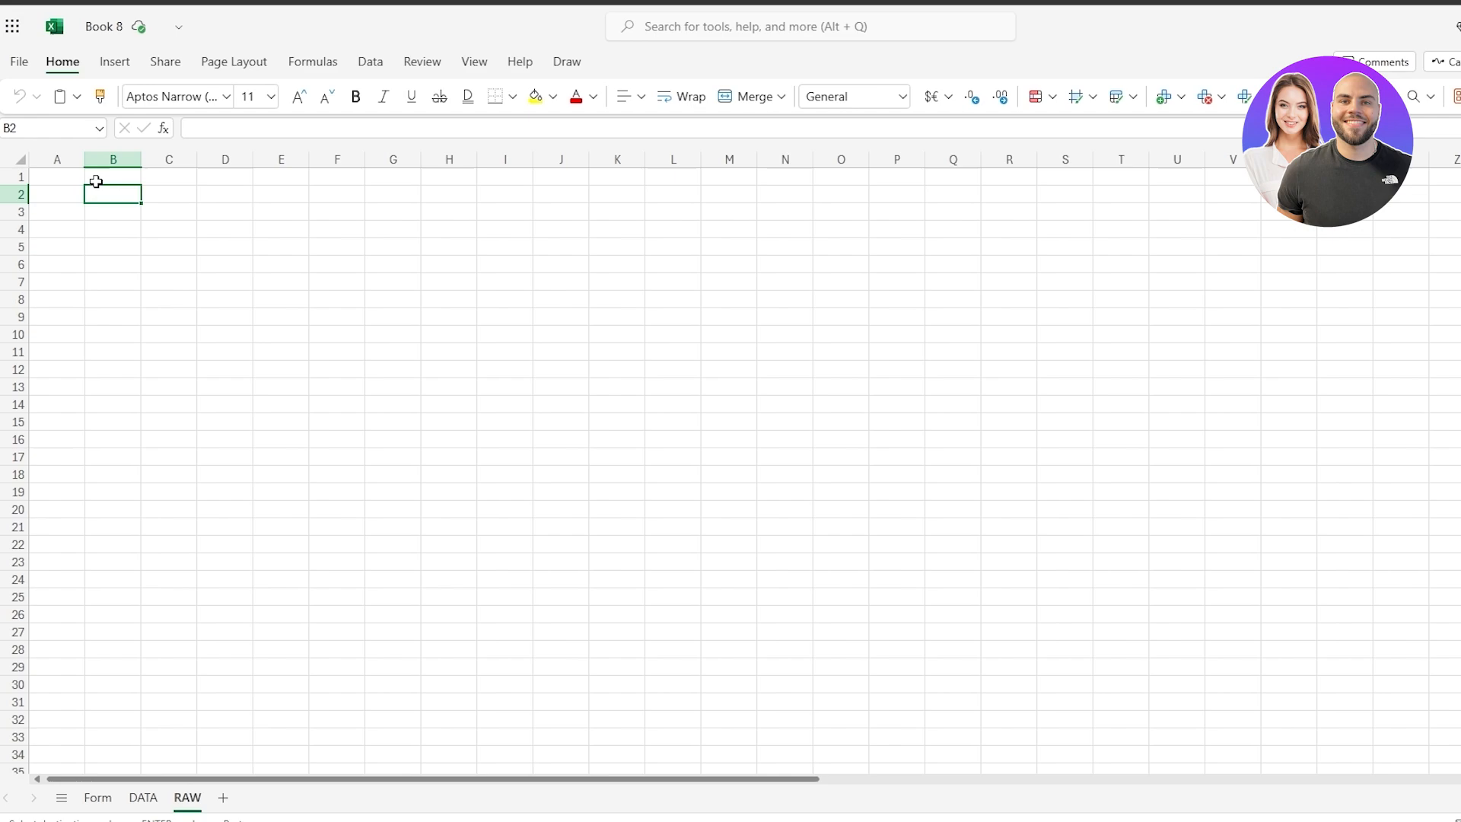
click(71, 108)
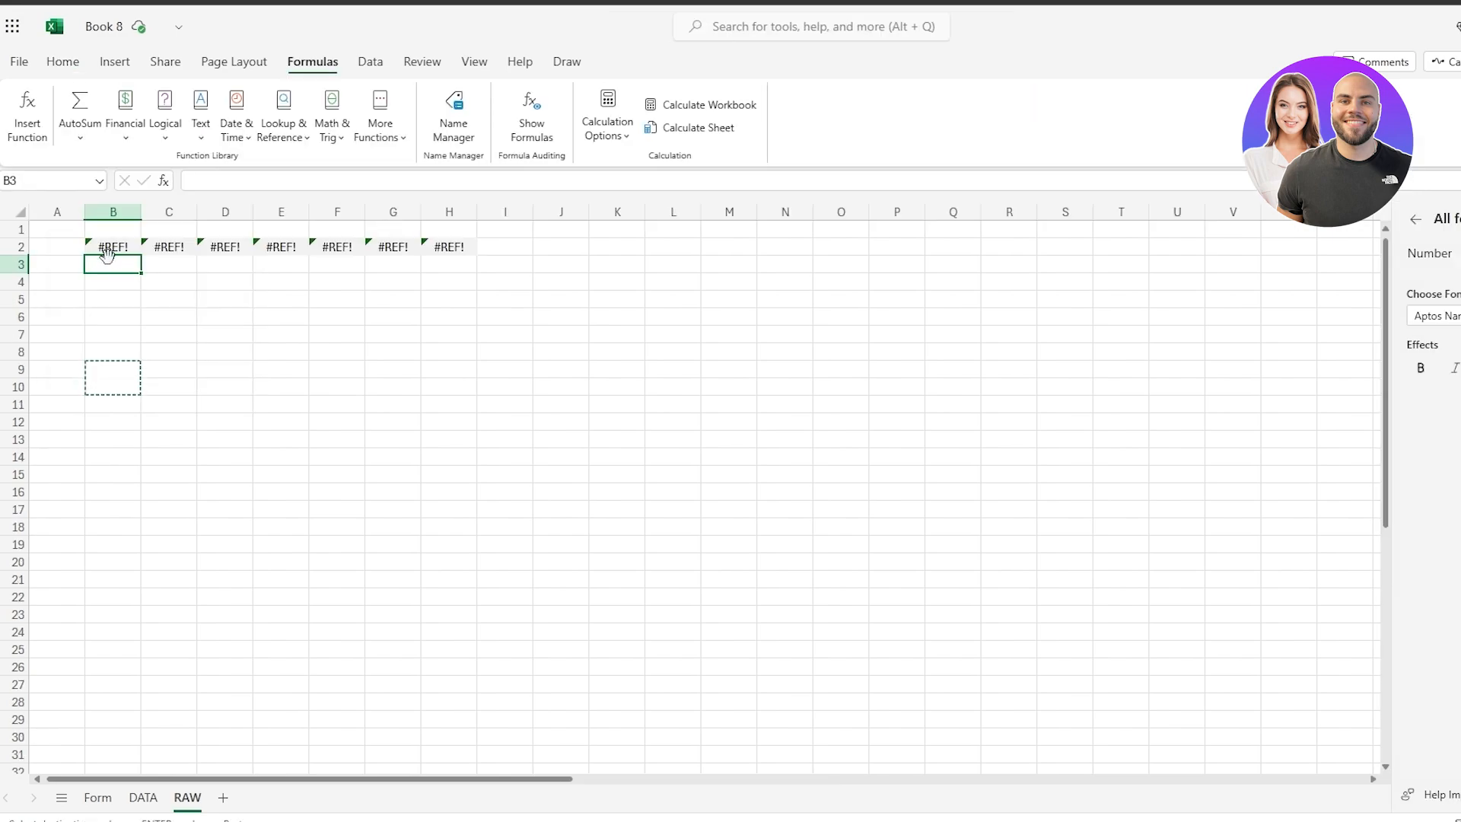
Examine the transposed linked values in B2:H2 on the RAW sheet.
drag(118, 262, 477, 266)
drag(468, 247, 468, 245)
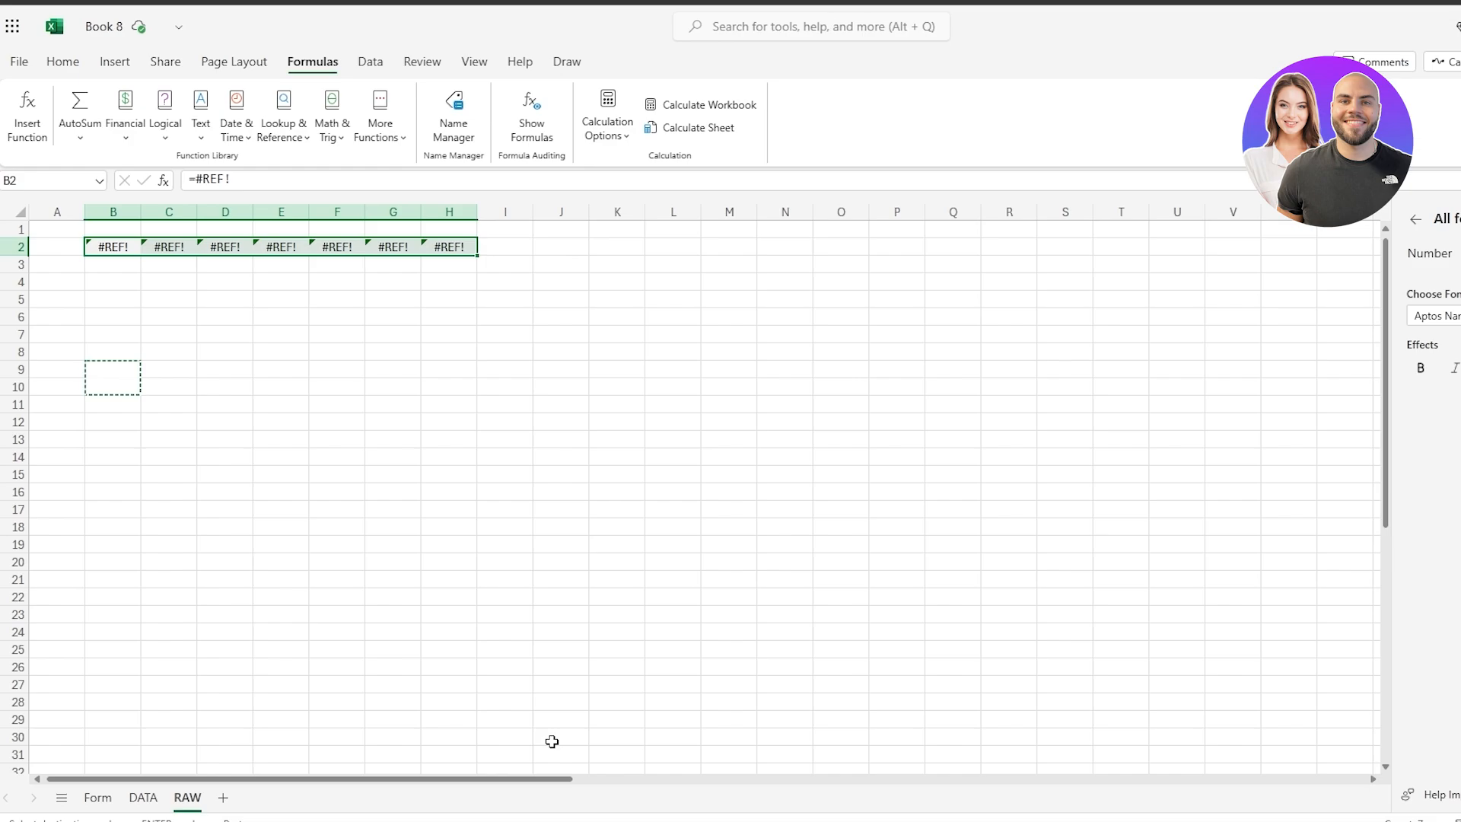
mouse_move(320, 253)
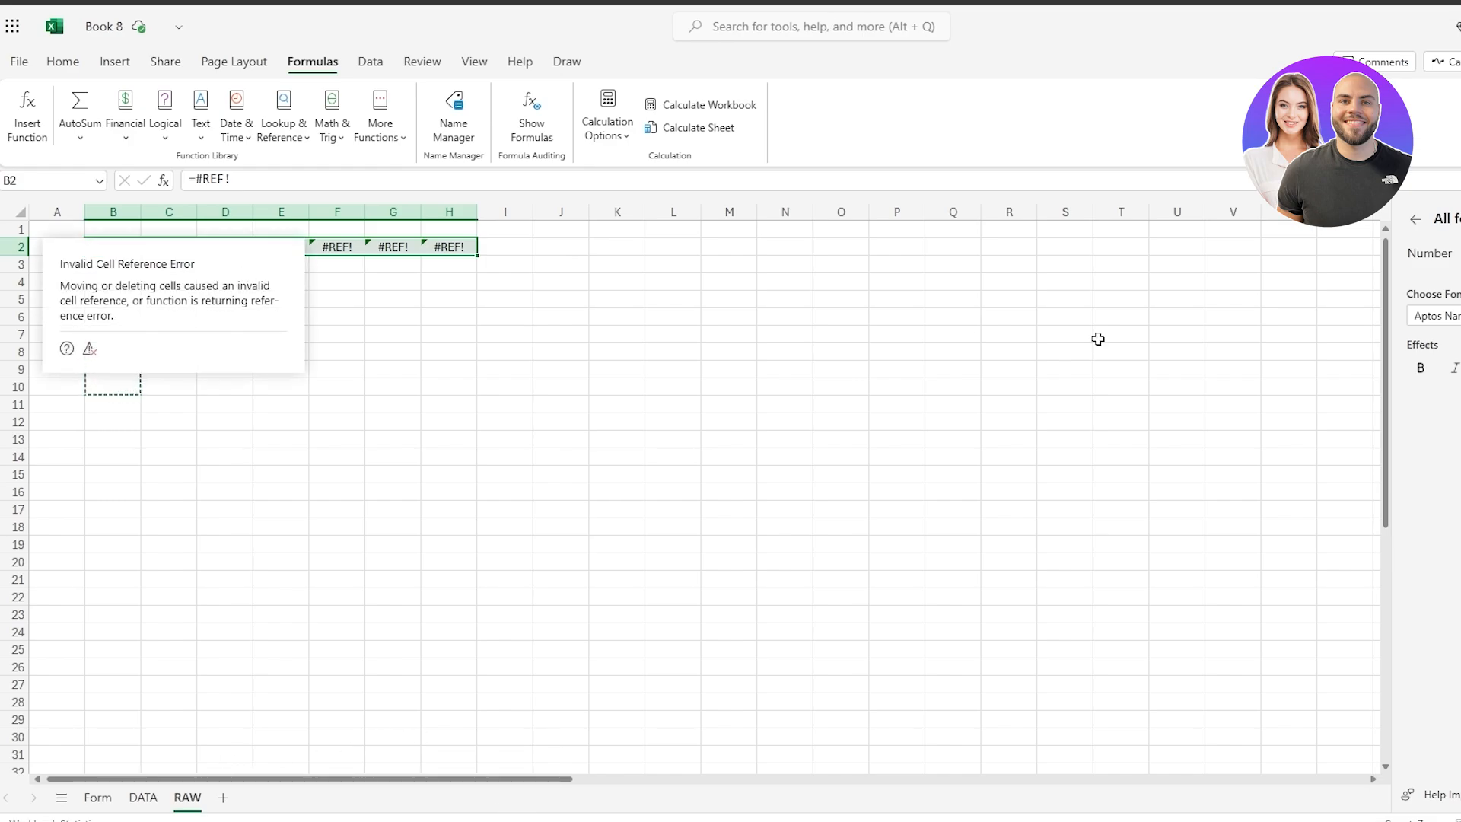
click(1096, 366)
drag(343, 416, 355, 405)
drag(455, 266, 118, 244)
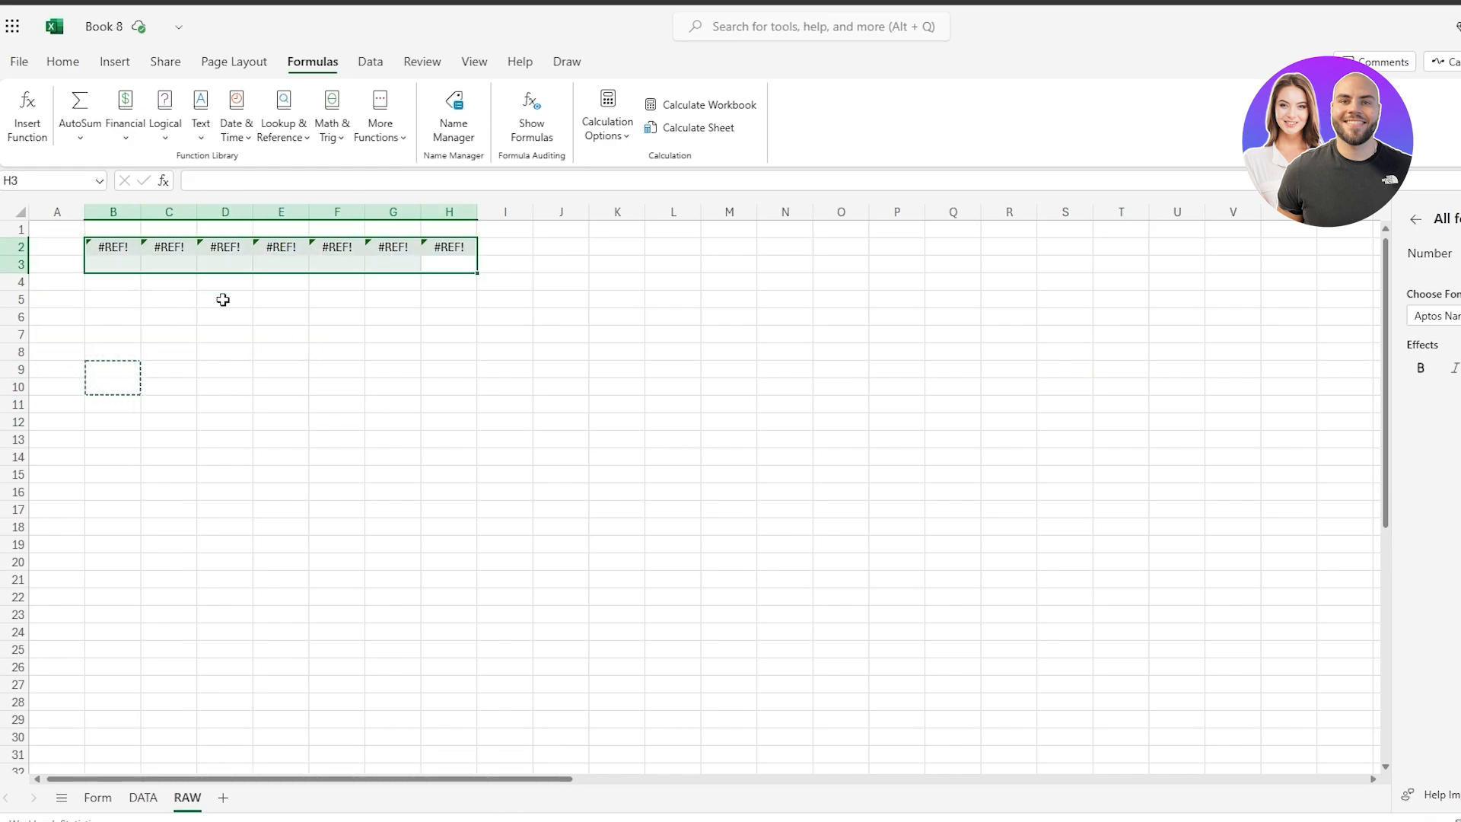
Try to insert cells at B3:H3 below the headers on the DATA sheet, shifting existing cells down.
click(144, 797)
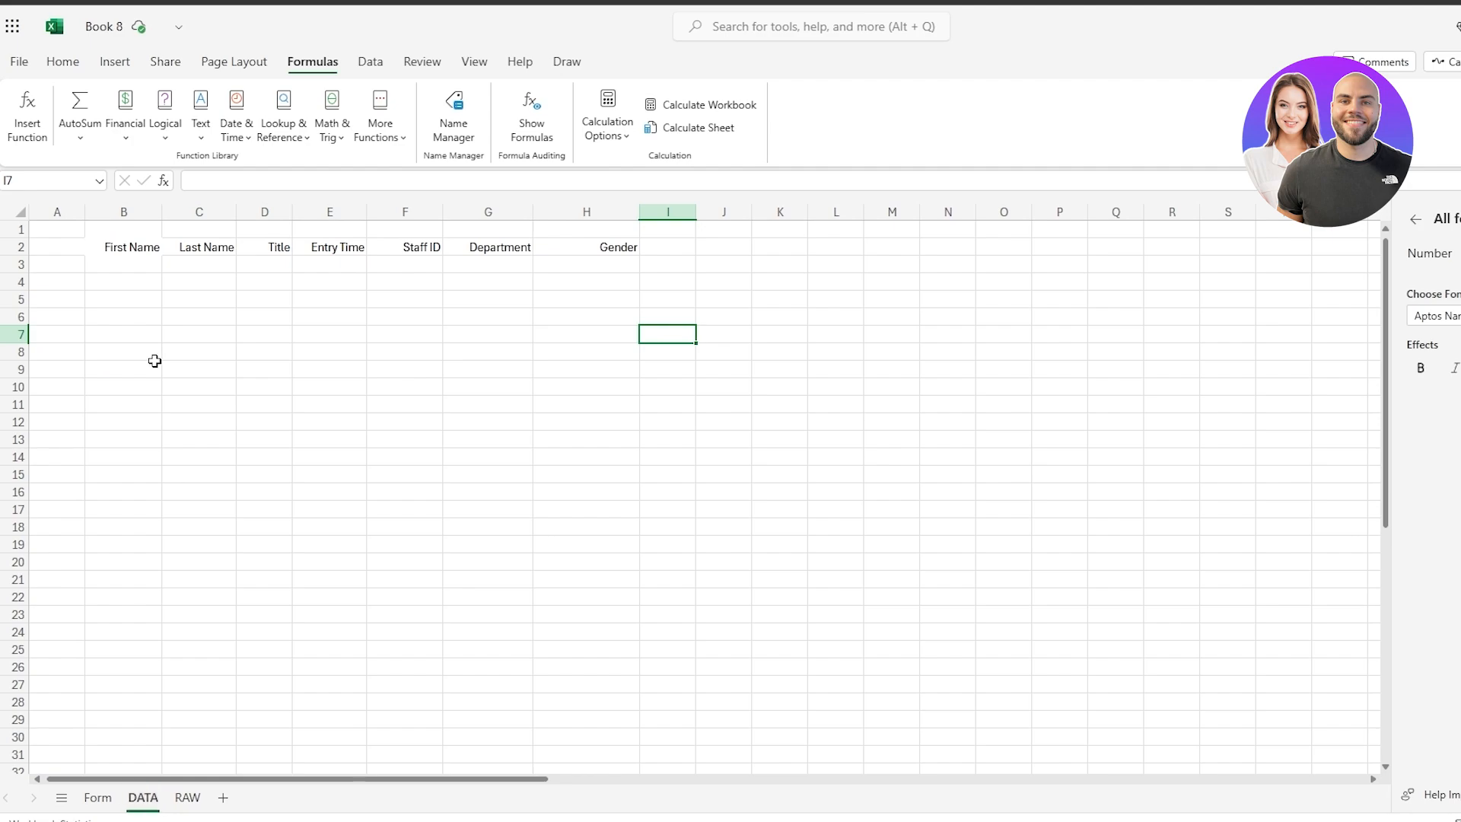
drag(110, 266, 577, 267)
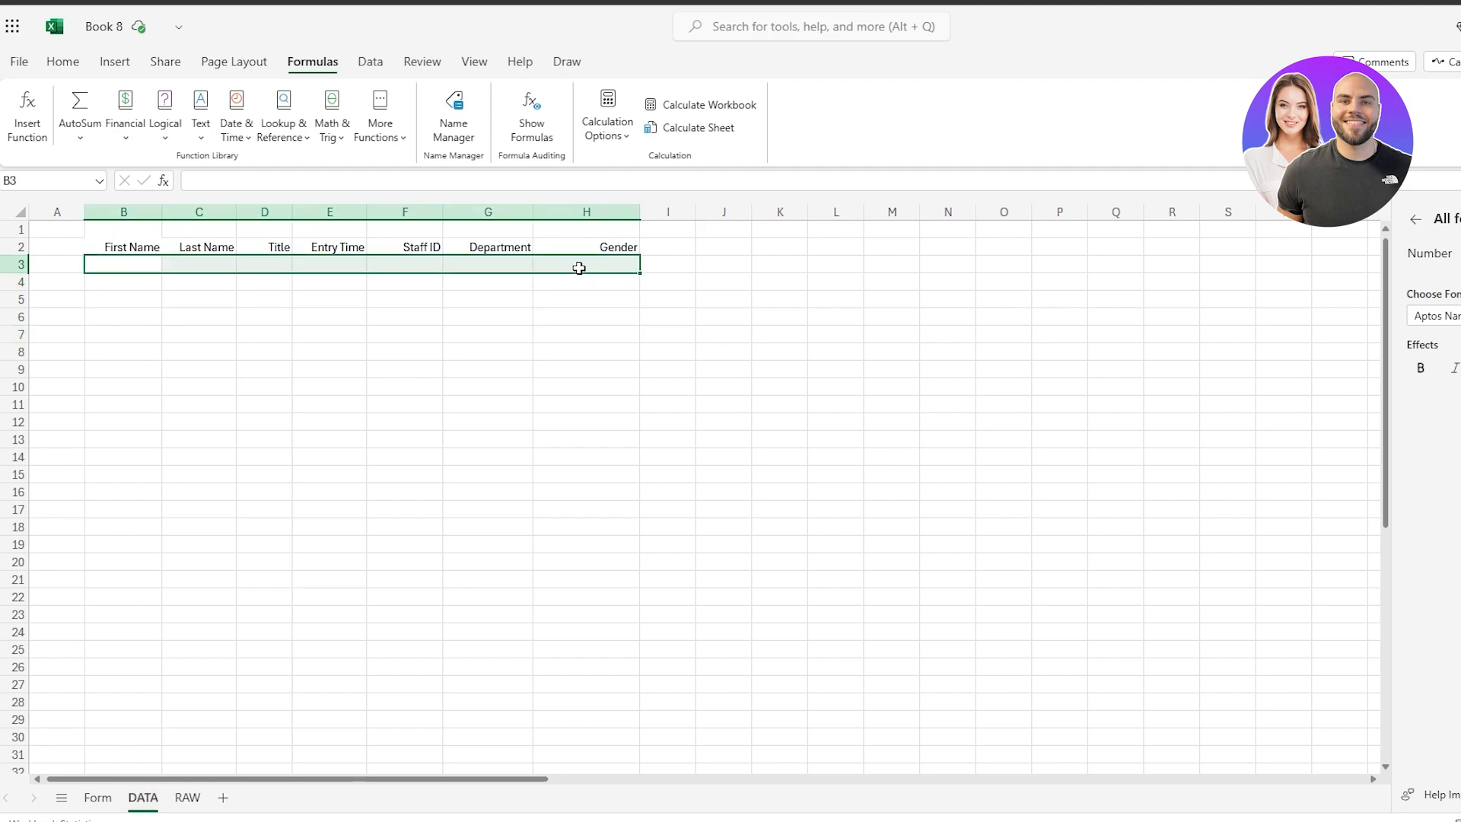
right_click(578, 267)
click(114, 62)
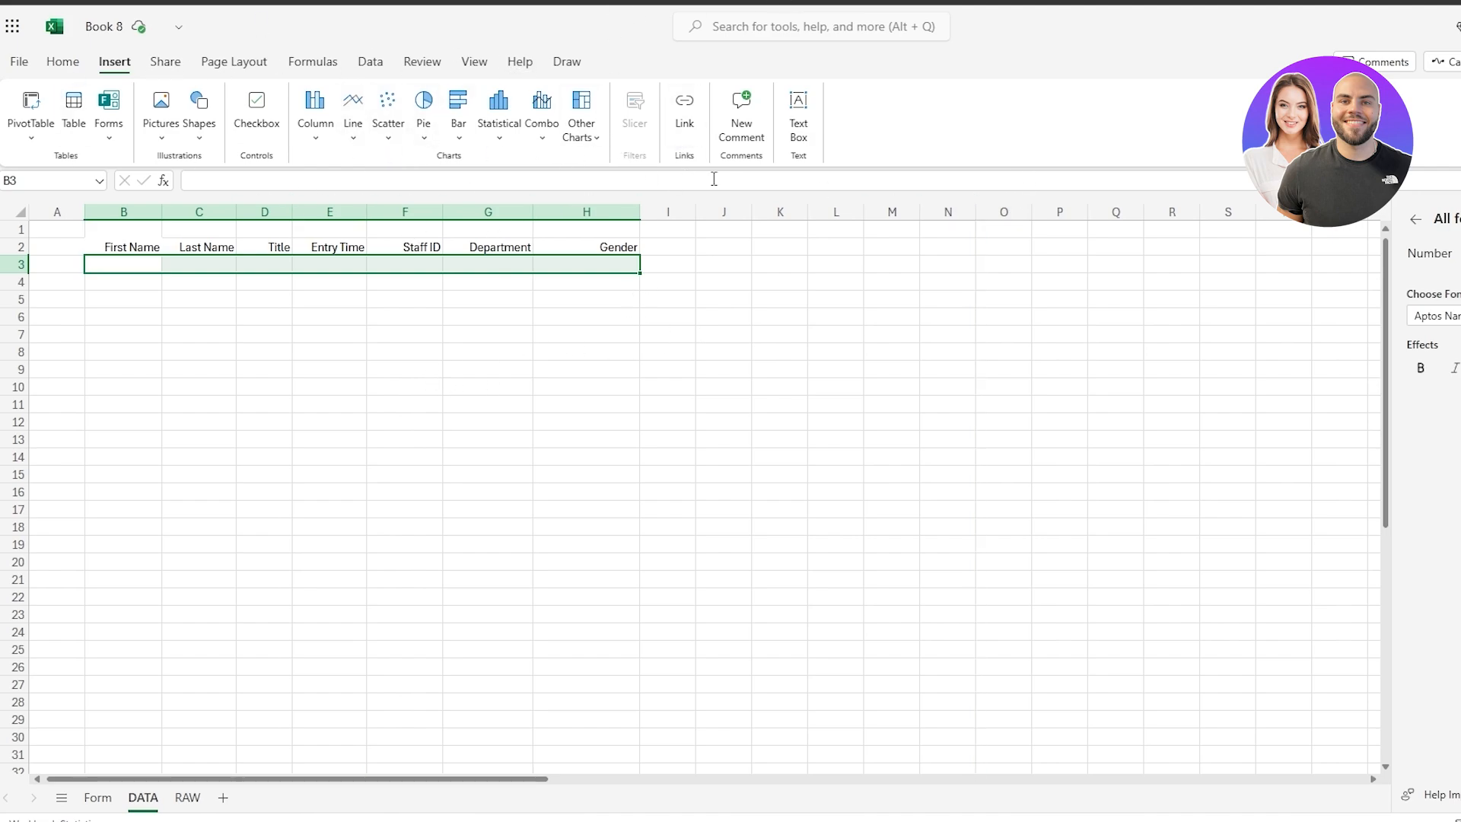
click(698, 29)
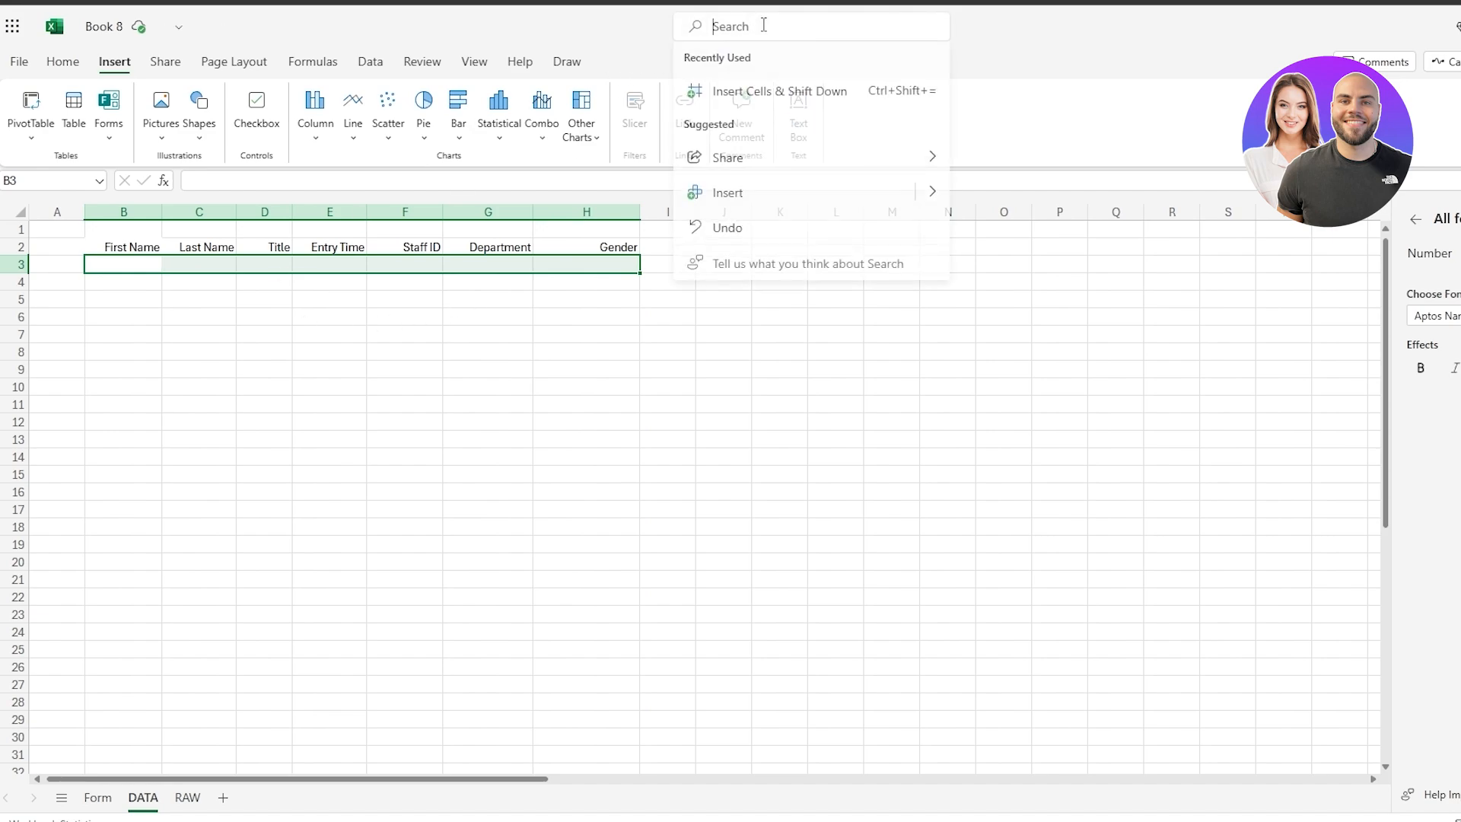
click(850, 104)
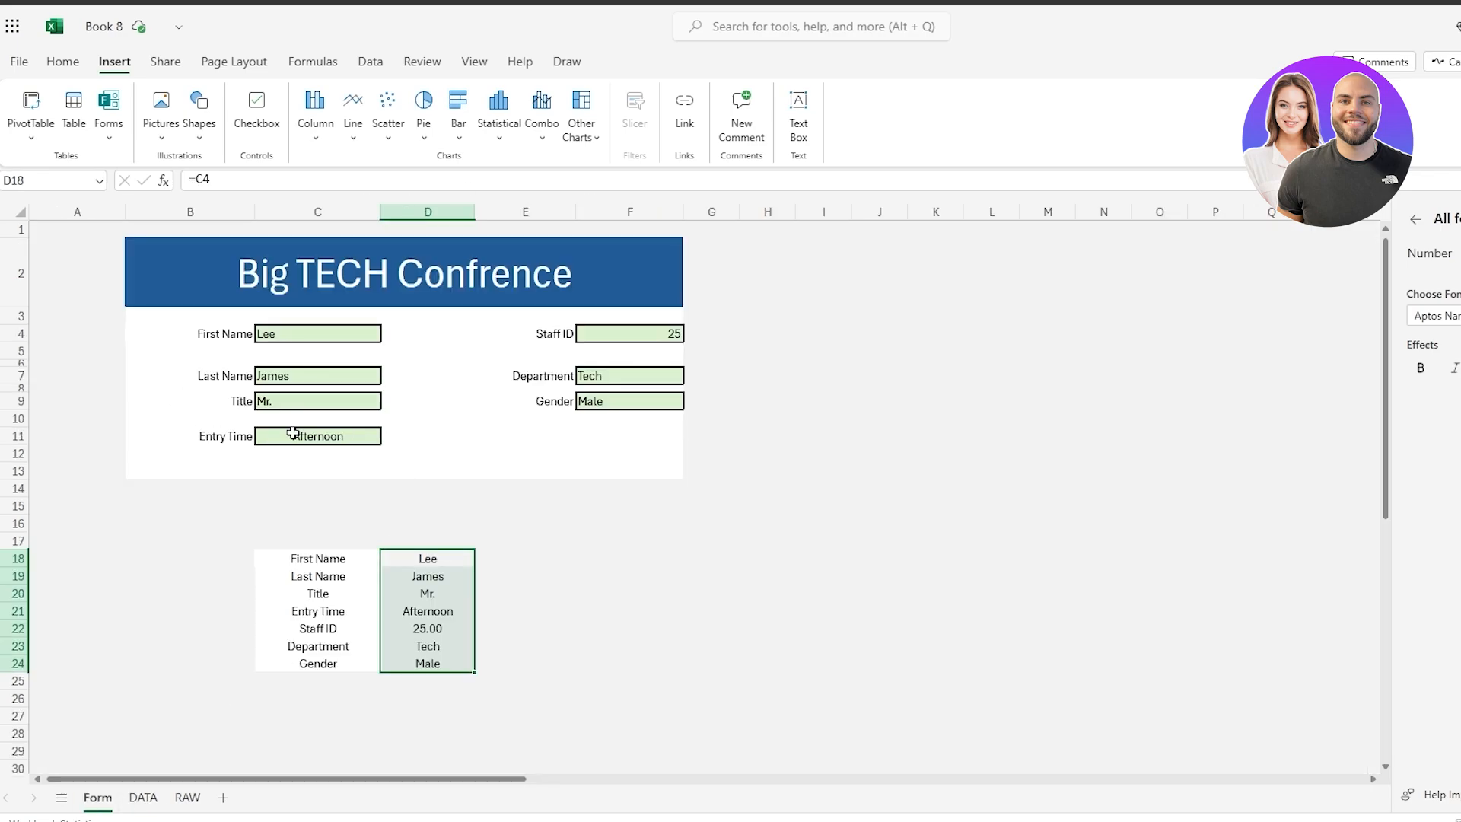
Review the RAW sheet's linked values, the record rows under the DATA headers, and the entries on the Form sheet.
click(187, 798)
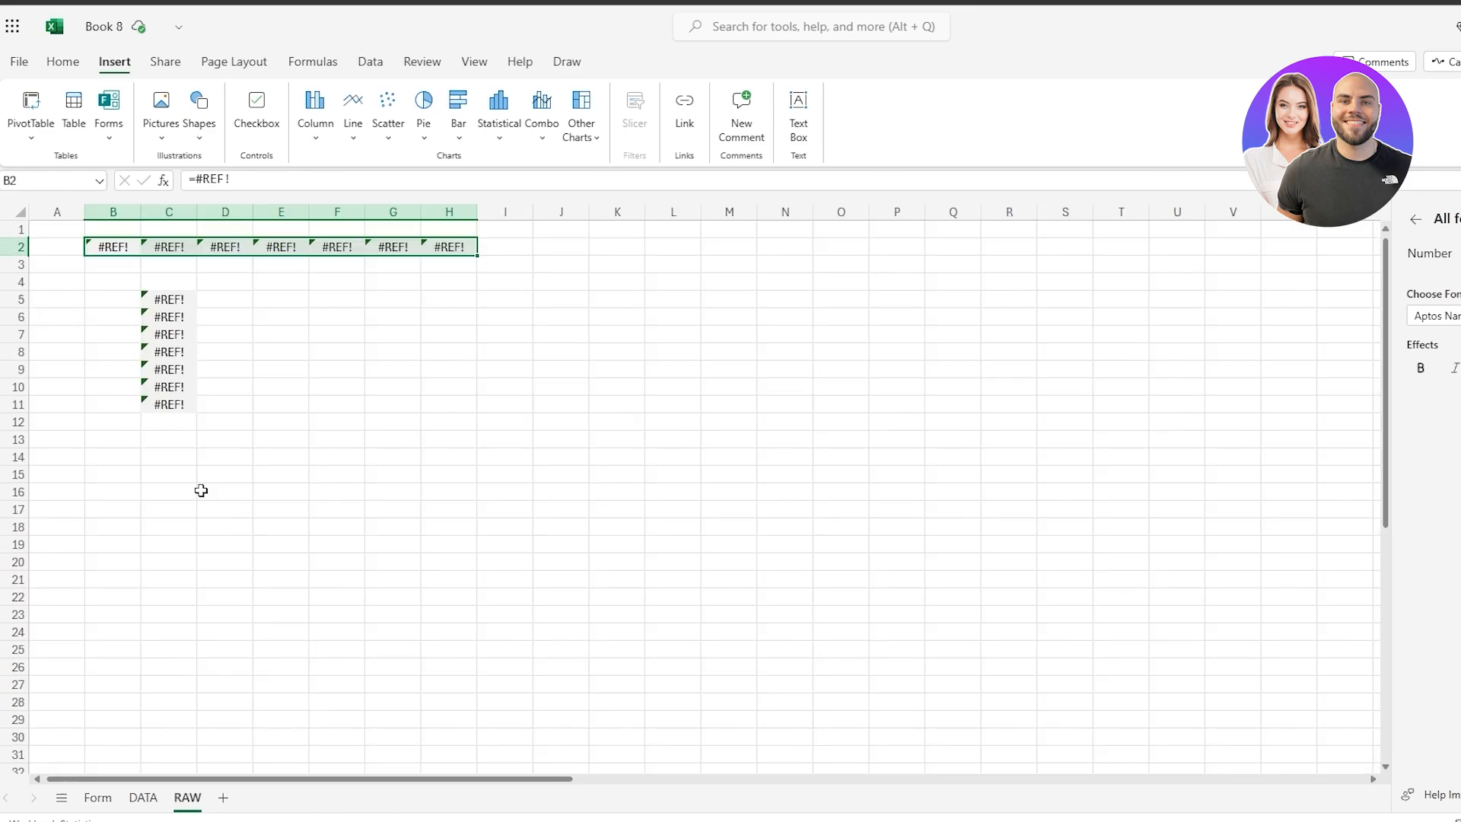
click(160, 798)
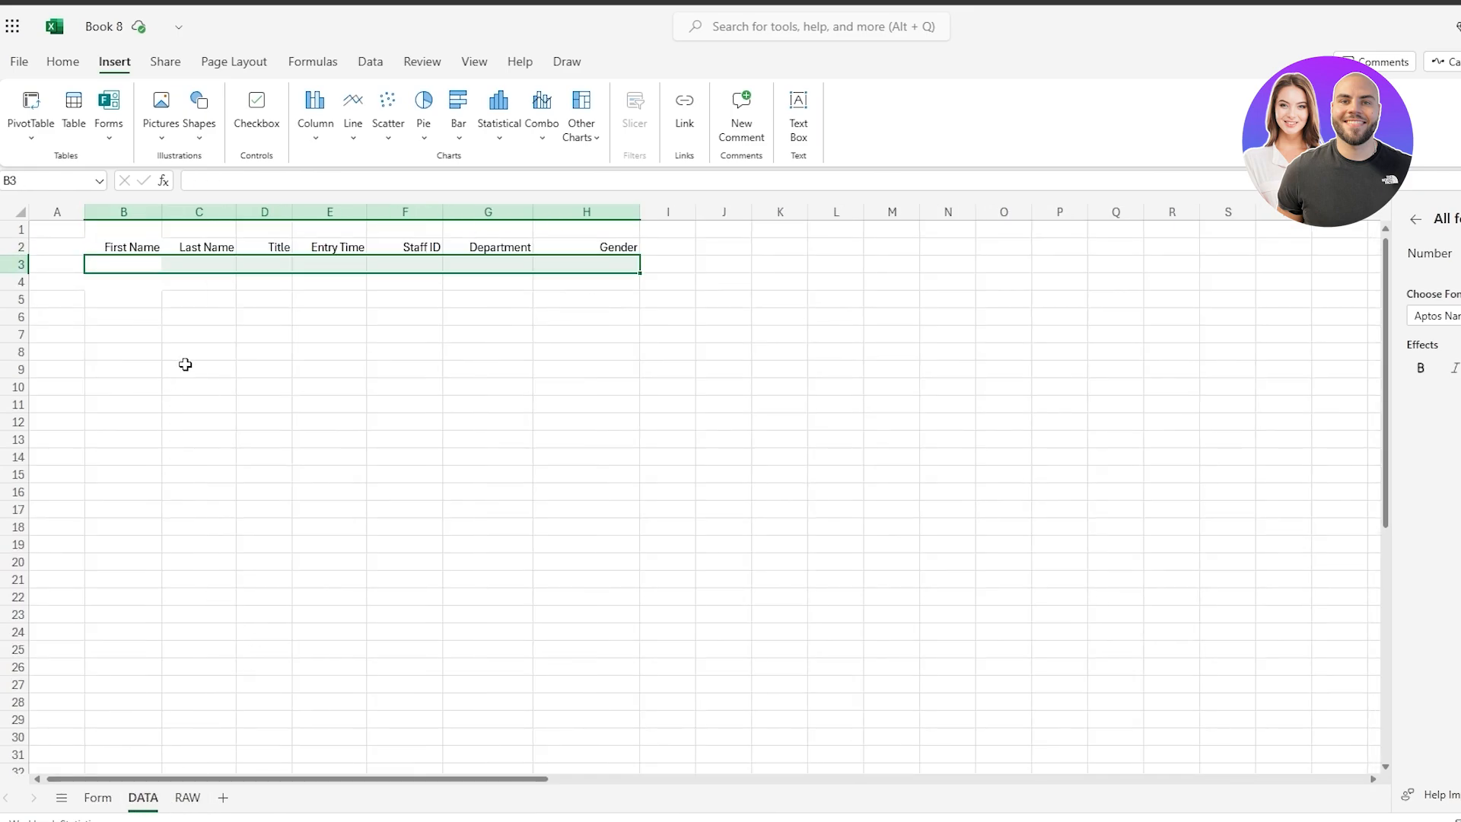
drag(91, 280, 613, 278)
drag(152, 299, 542, 312)
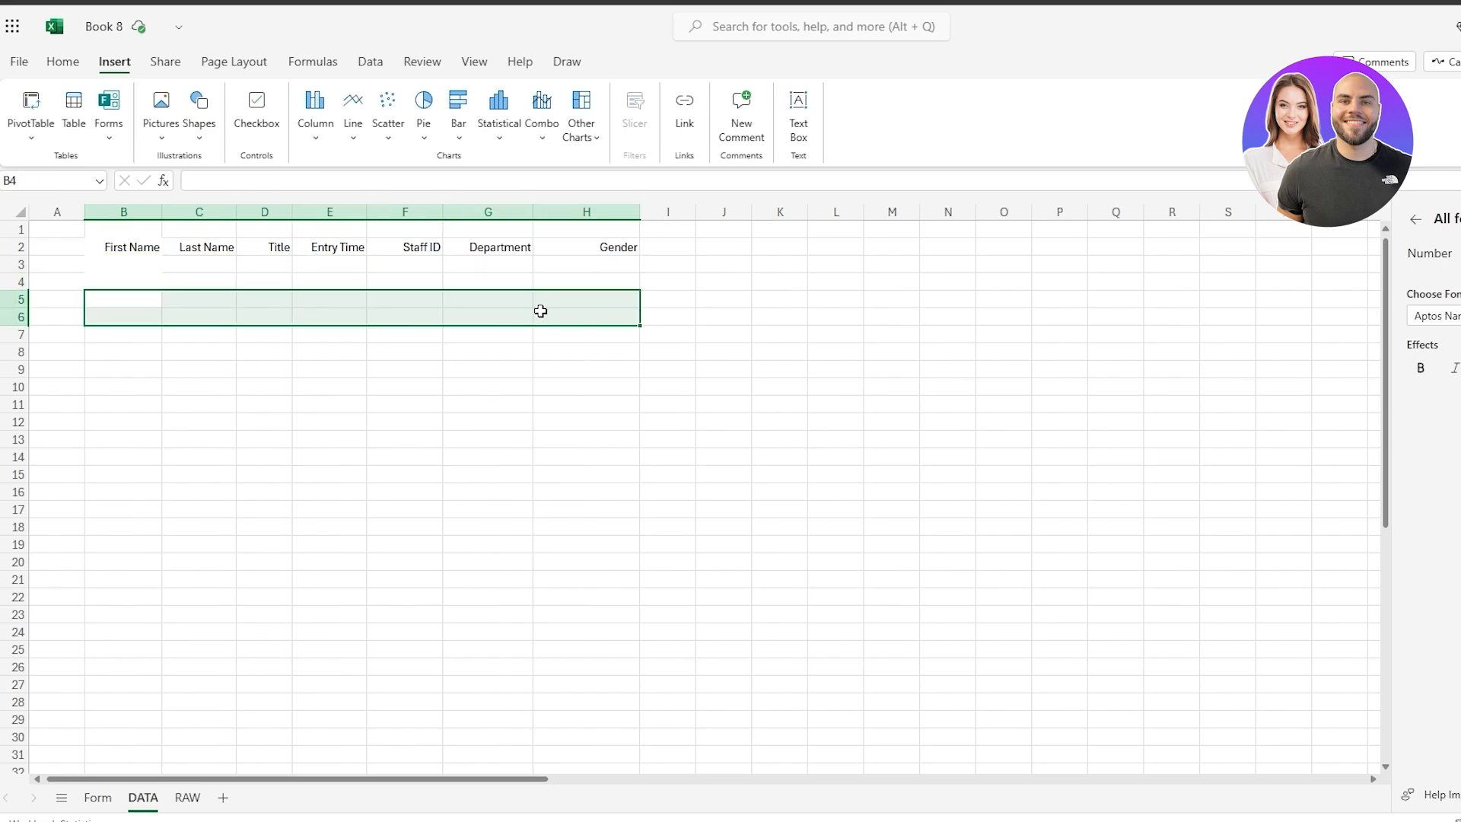
click(98, 797)
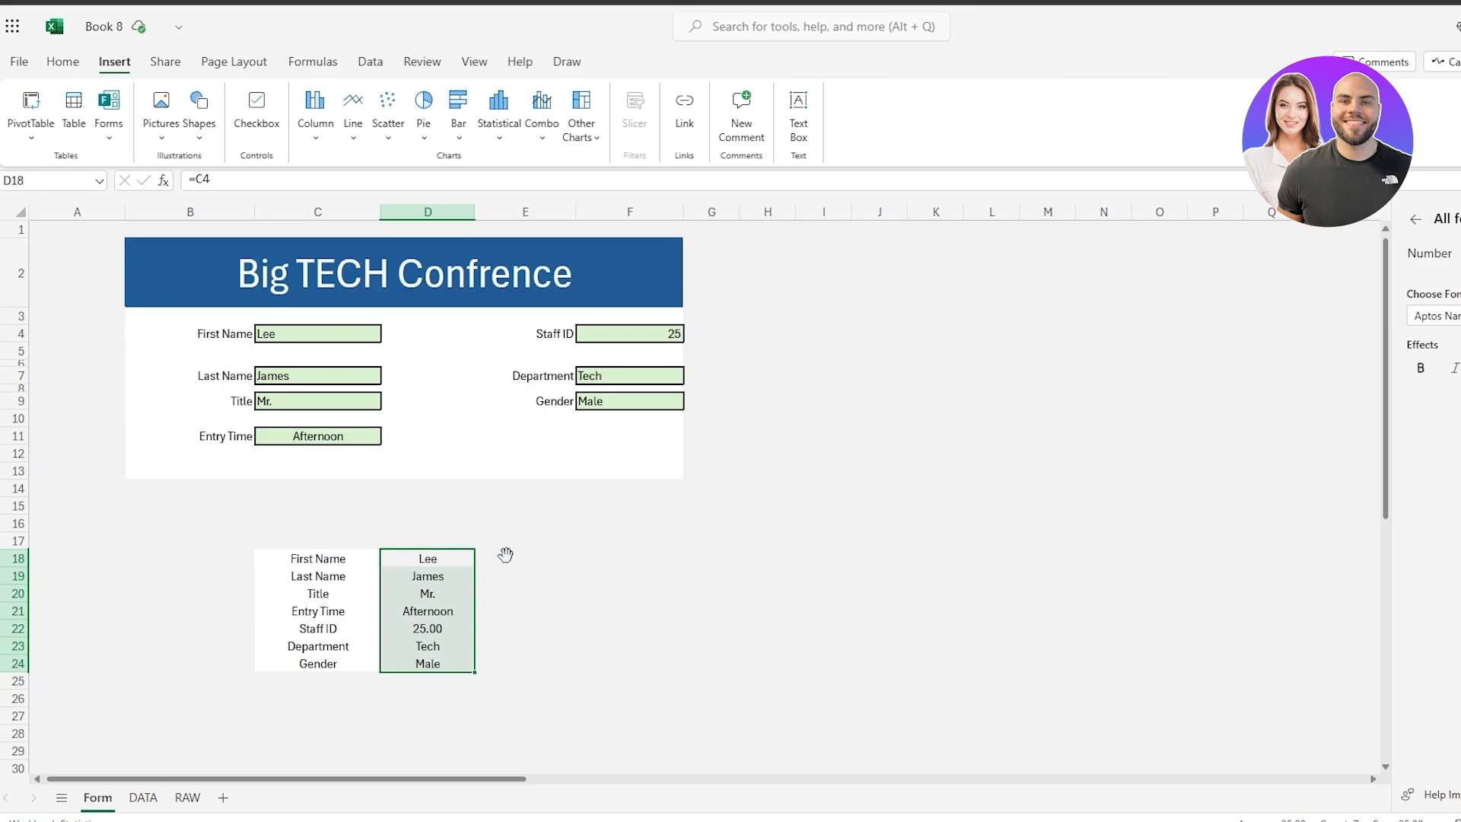
drag(484, 438, 554, 454)
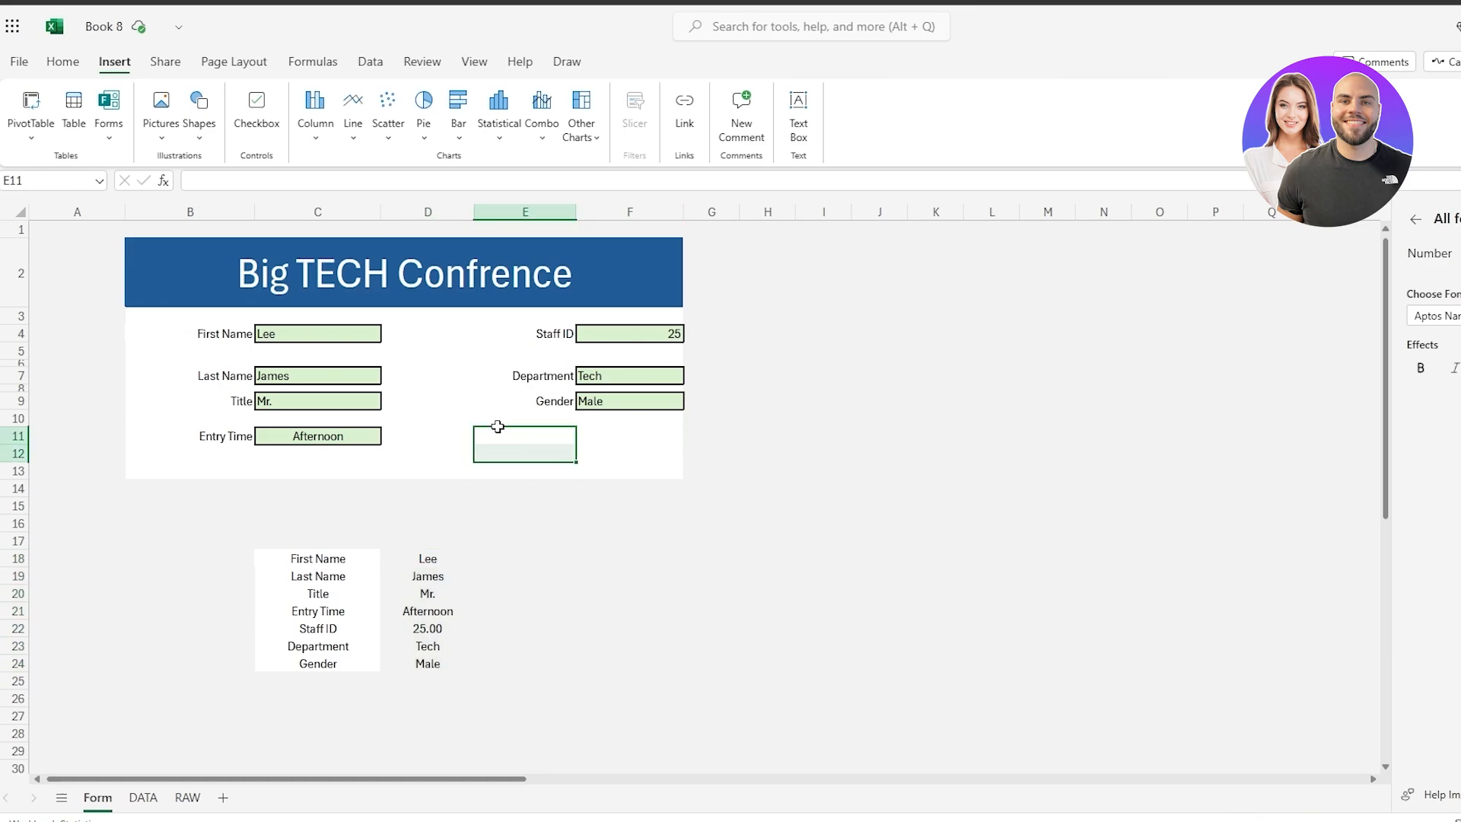
click(715, 557)
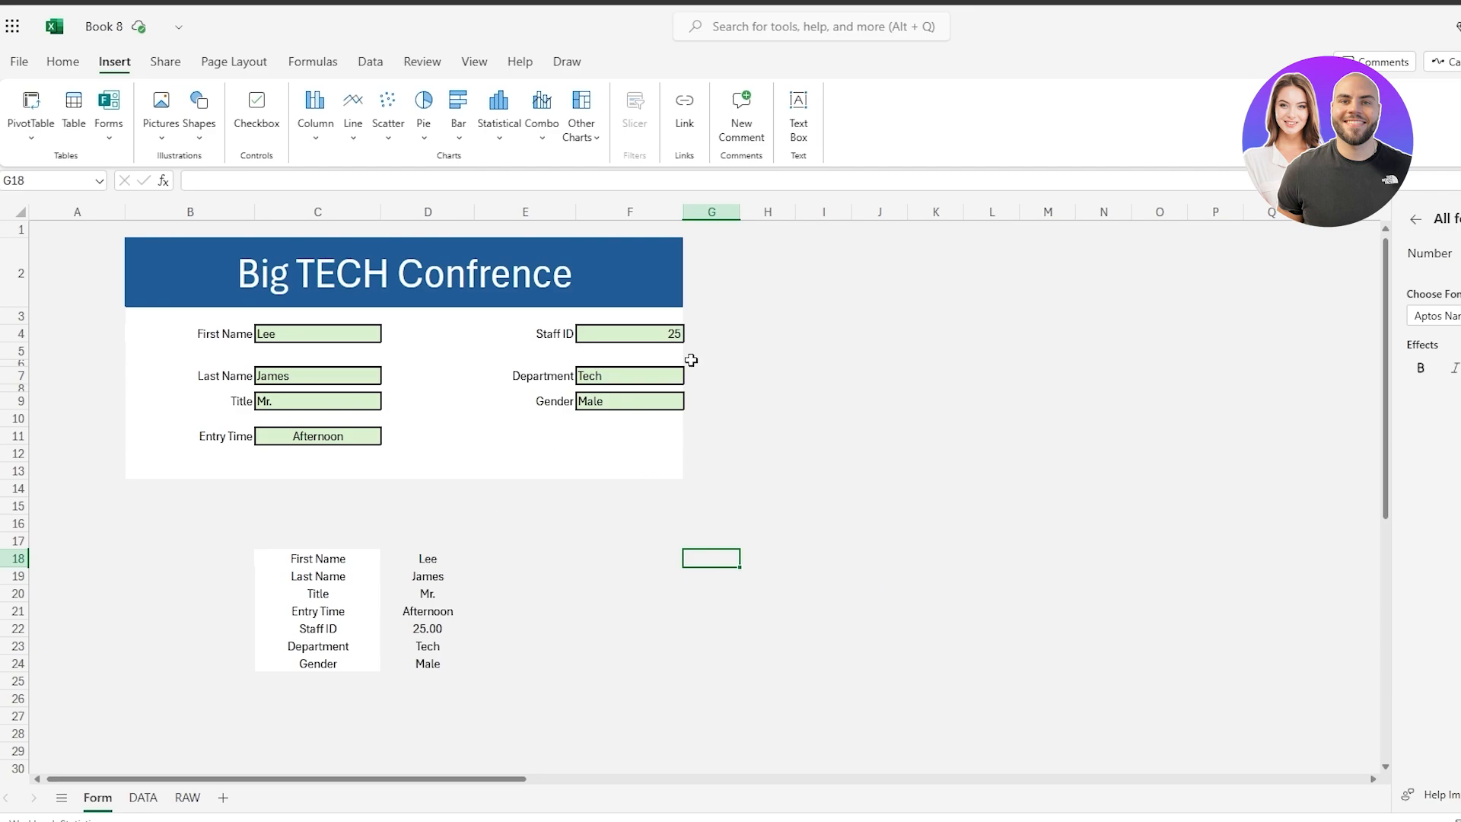
scroll(587, 479, down, 15)
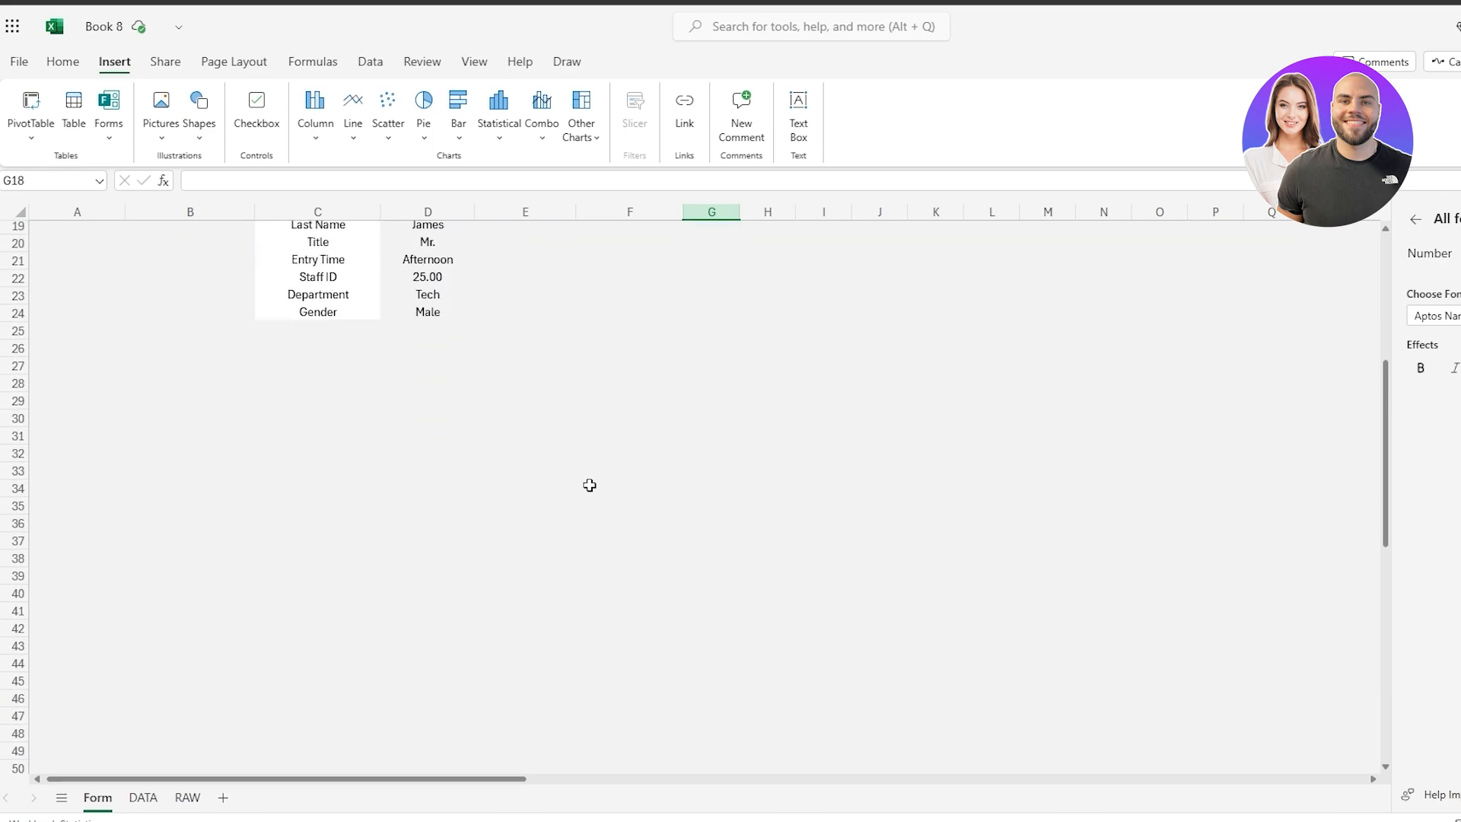
scroll(593, 516, up, 15)
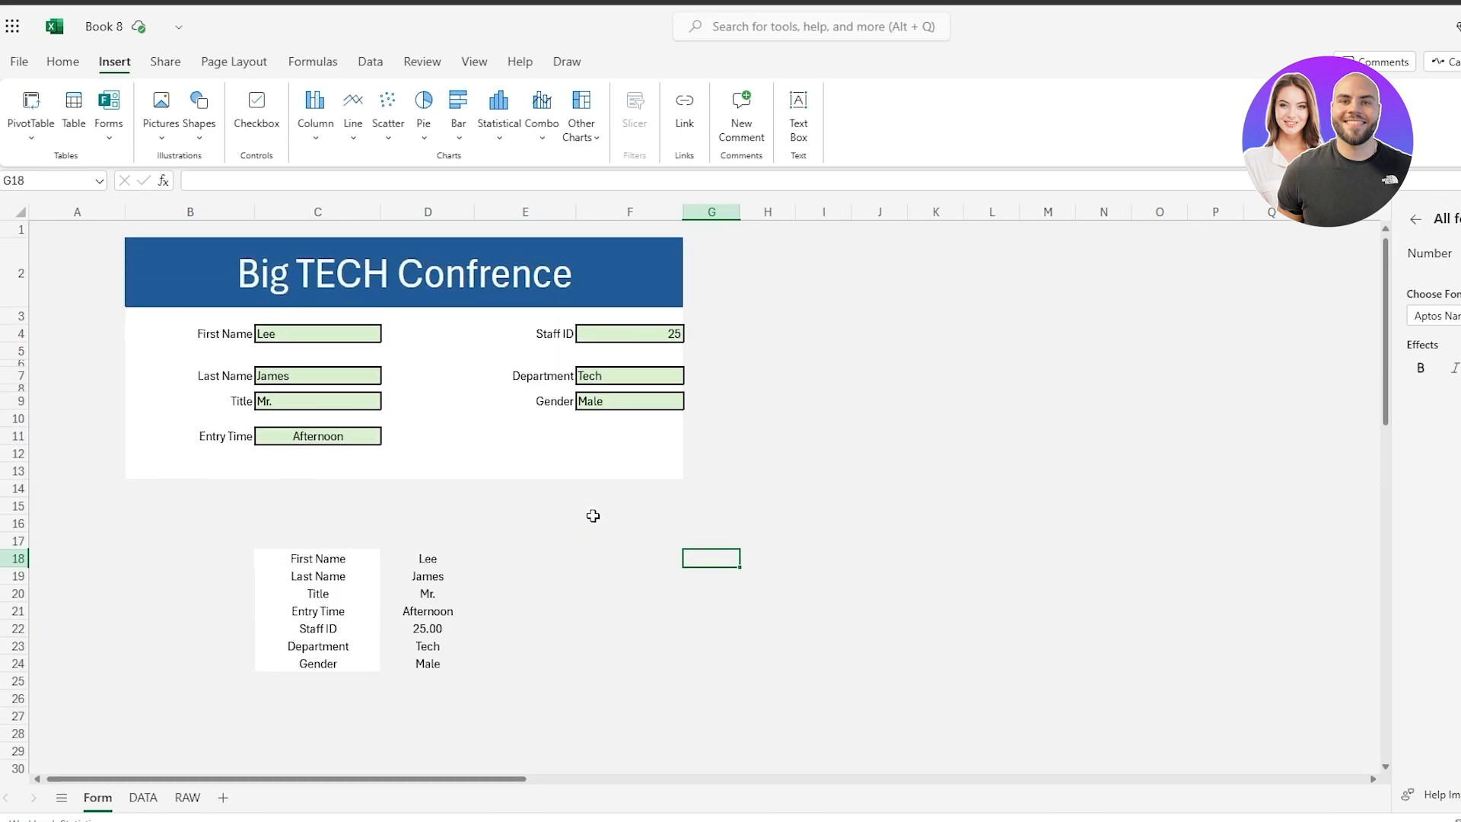
scroll(593, 646, down, 6)
scroll(596, 767, up, 6)
scroll(607, 577, down, 5)
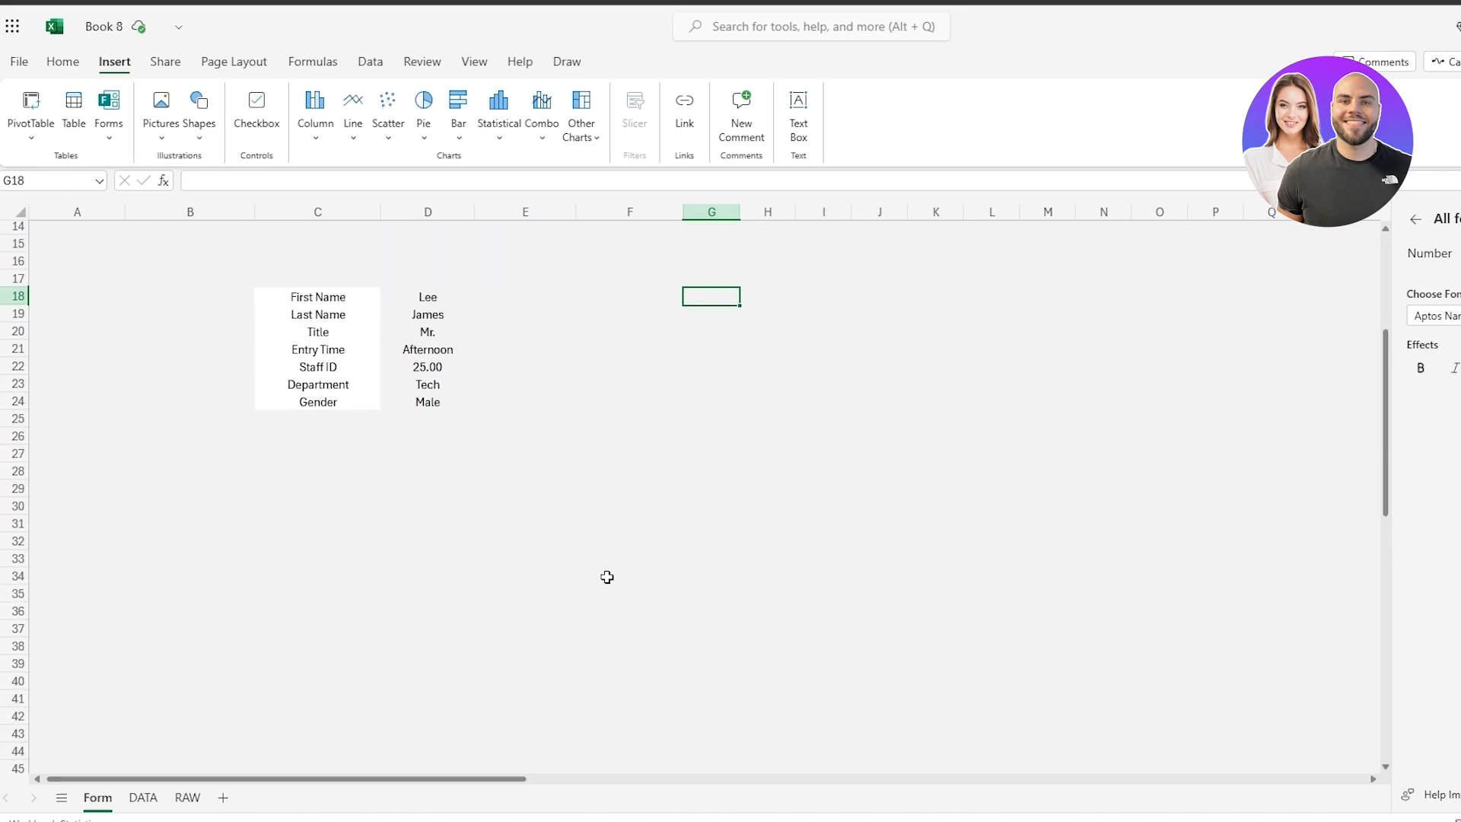
scroll(607, 576, up, 5)
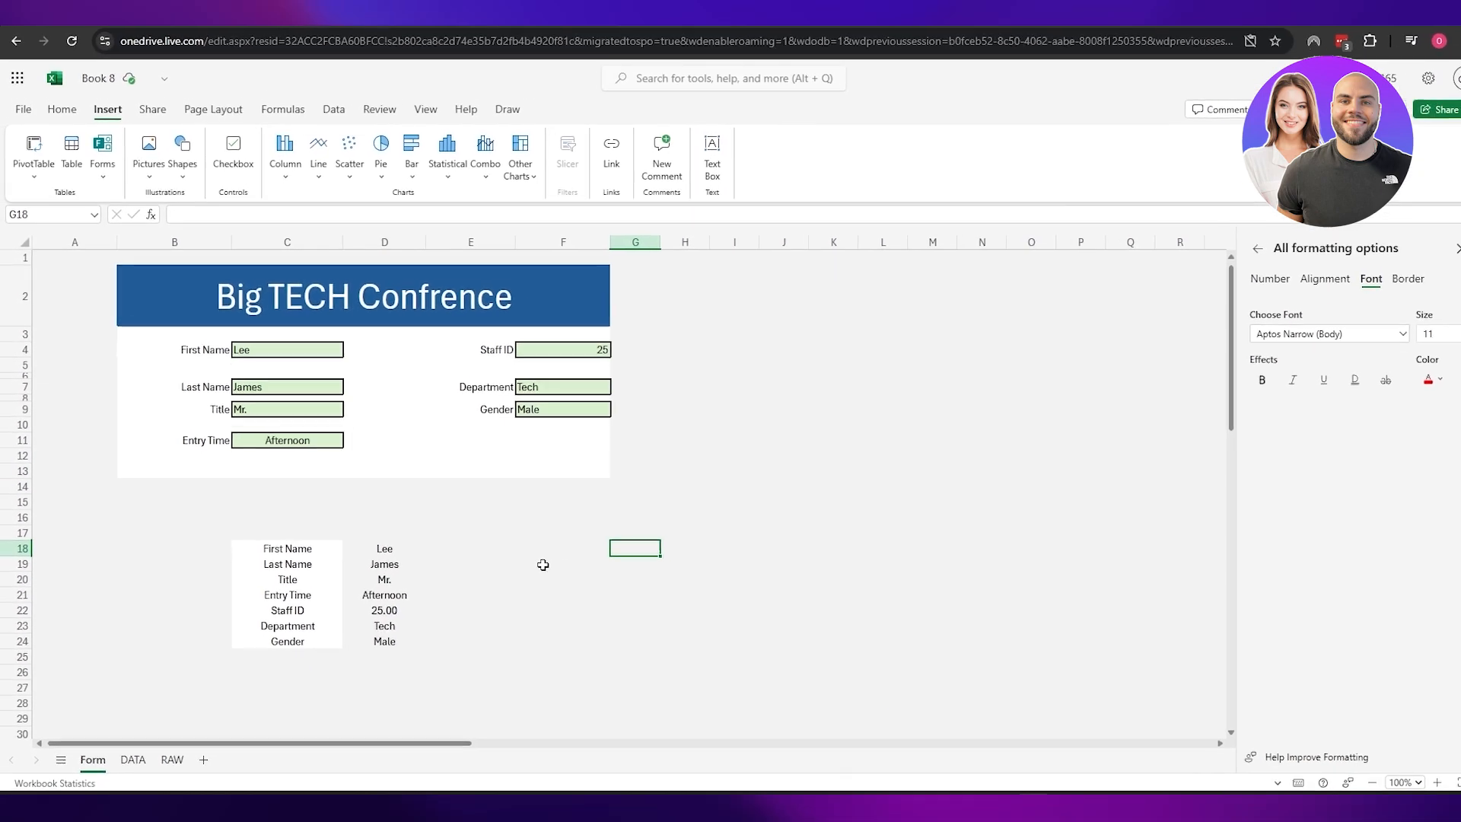